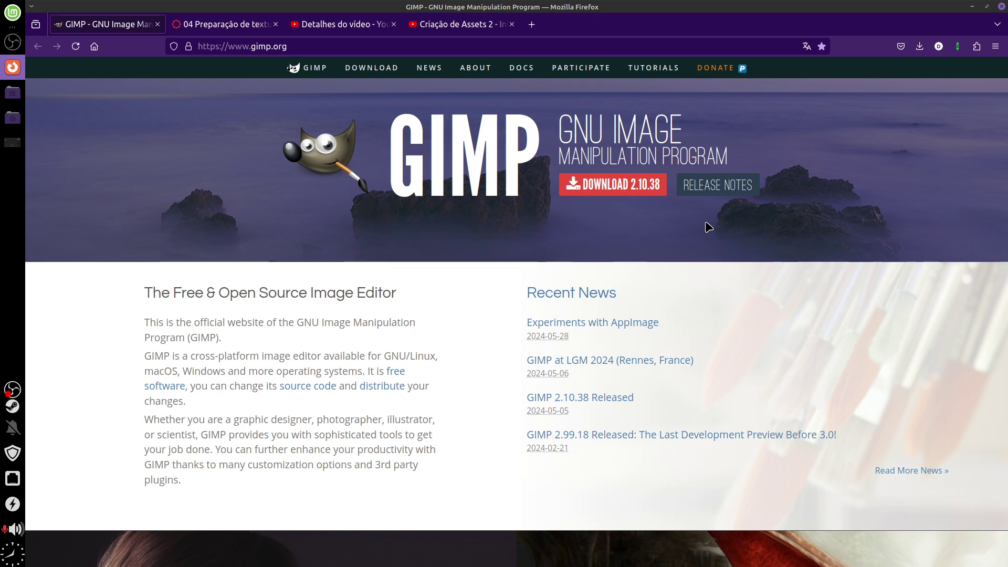
# - Switch to the Firefox tab for lesson '04 Preparação de texturas repetitivas' with its video
pyautogui.click(227, 24)
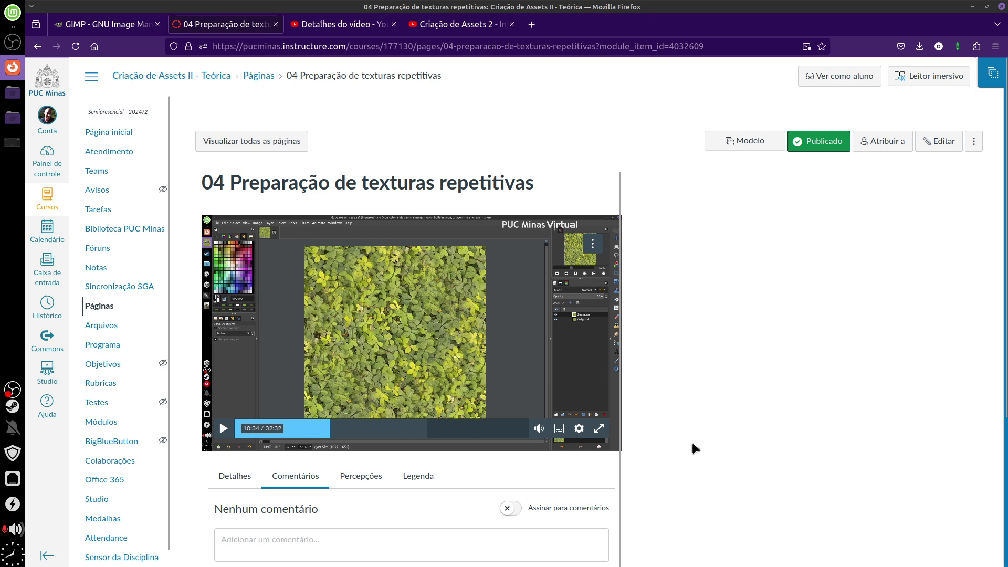
pyautogui.moveTo(487, 291)
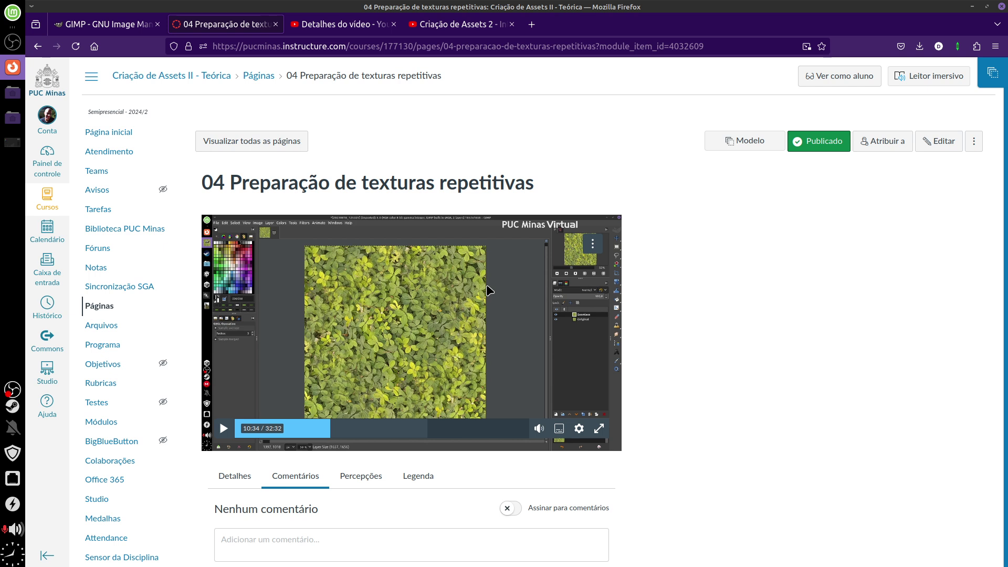
# - Switch to the 'GIMP - GNU Image Manipulation Program' tab in Firefox
pyautogui.click(126, 24)
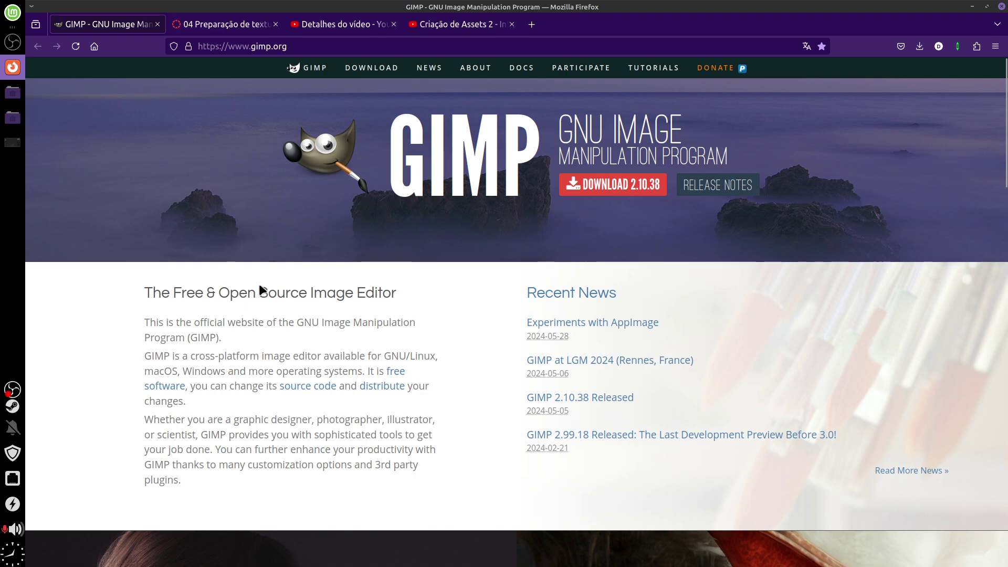
# - Launch GIMP 2.10 from the Mint menu and snap its window to the right half
pyautogui.click(14, 147)
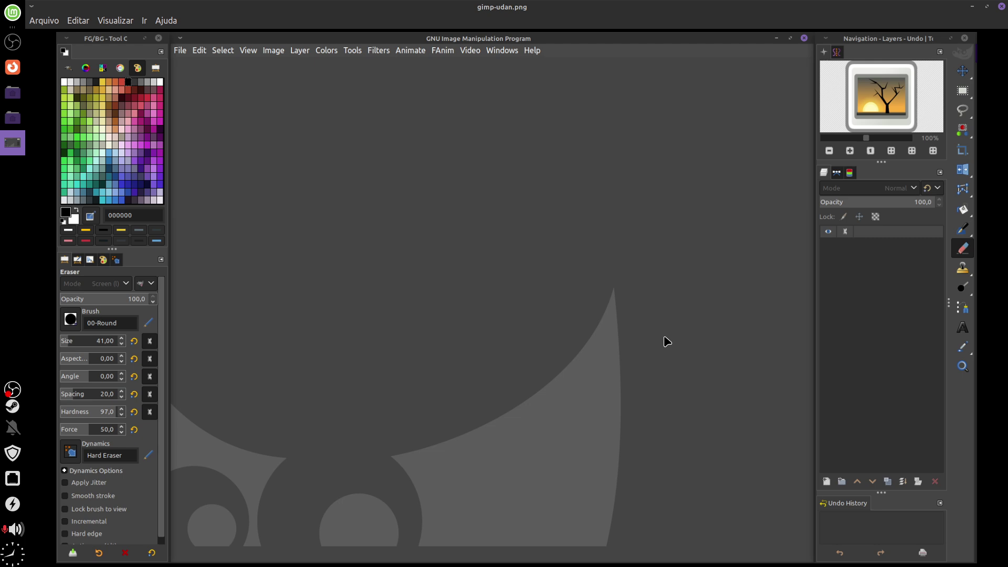
pyautogui.click(13, 12)
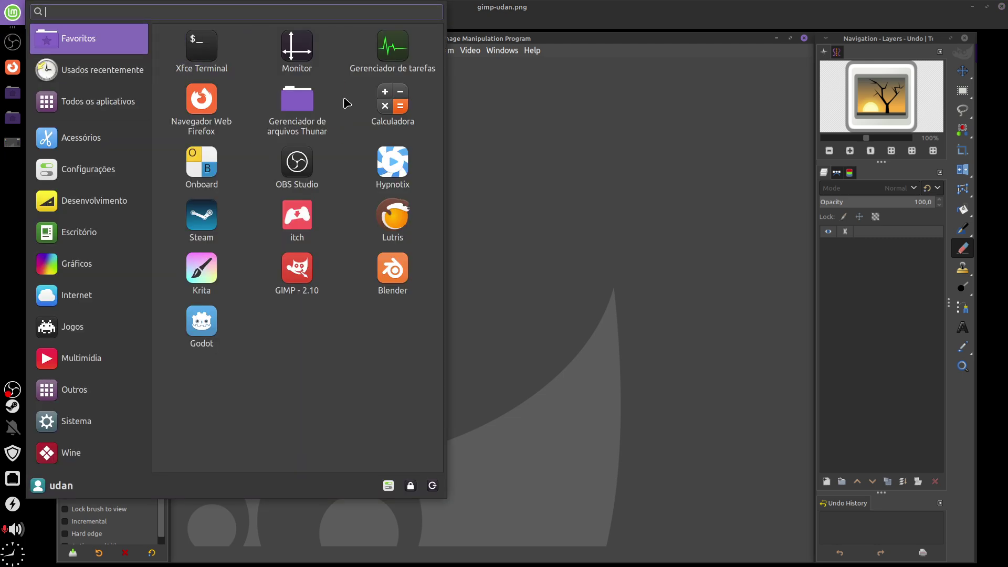
pyautogui.click(311, 278)
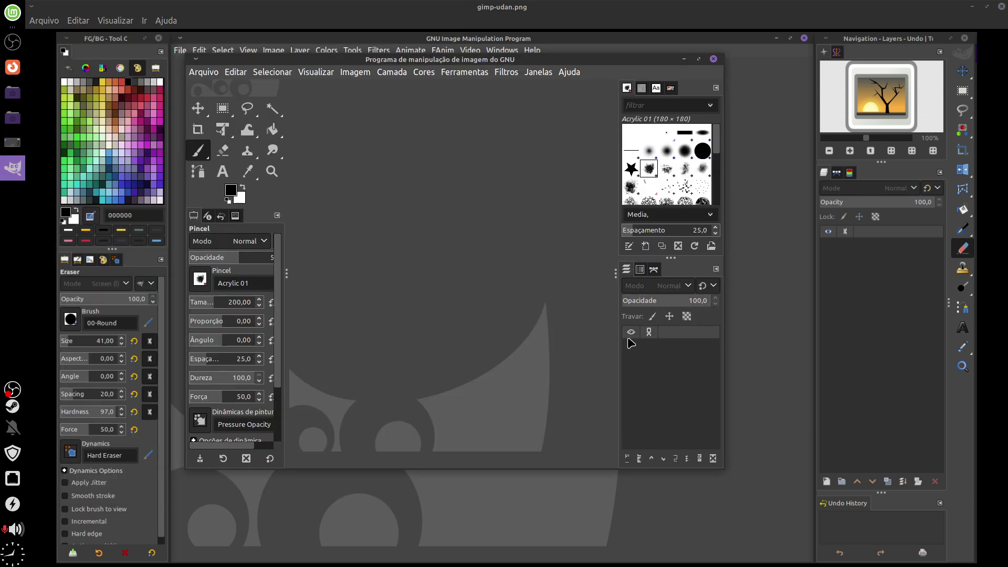
pyautogui.moveTo(480, 62)
pyautogui.mouseDown()
pyautogui.moveTo(693, 95)
pyautogui.moveTo(1006, 195)
pyautogui.mouseUp()
pyautogui.moveTo(315, 7)
pyautogui.mouseDown()
pyautogui.moveTo(237, 120)
pyautogui.moveTo(11, 168)
pyautogui.mouseUp()
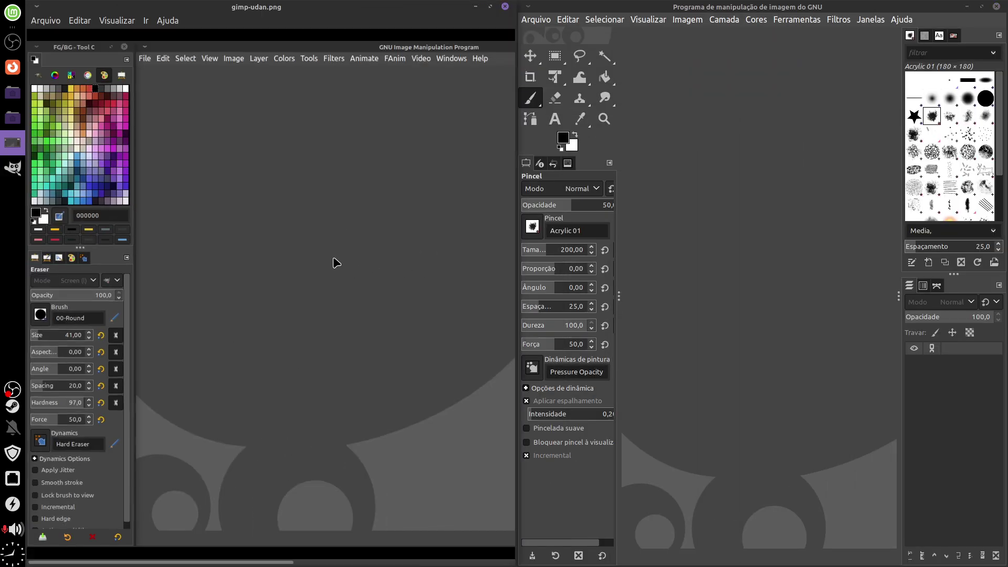
# - Scroll down the reference screenshot and check the GIMP window against it
pyautogui.scroll(-2, 336, 263)
pyautogui.scroll(-2, 339, 267)
pyautogui.scroll(-2, 346, 295)
pyautogui.scroll(-2, 353, 312)
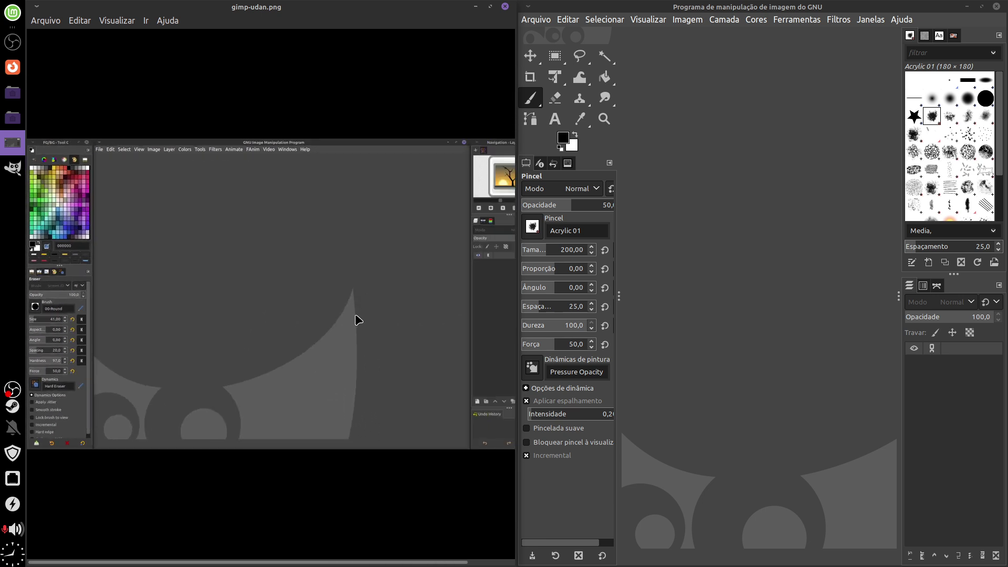
pyautogui.scroll(-1, 355, 346)
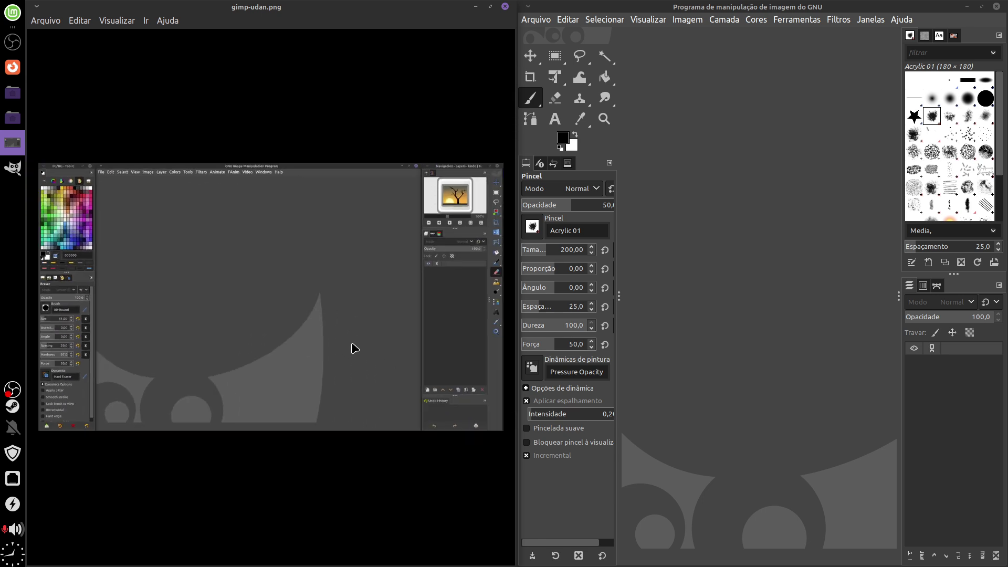
pyautogui.click(692, 294)
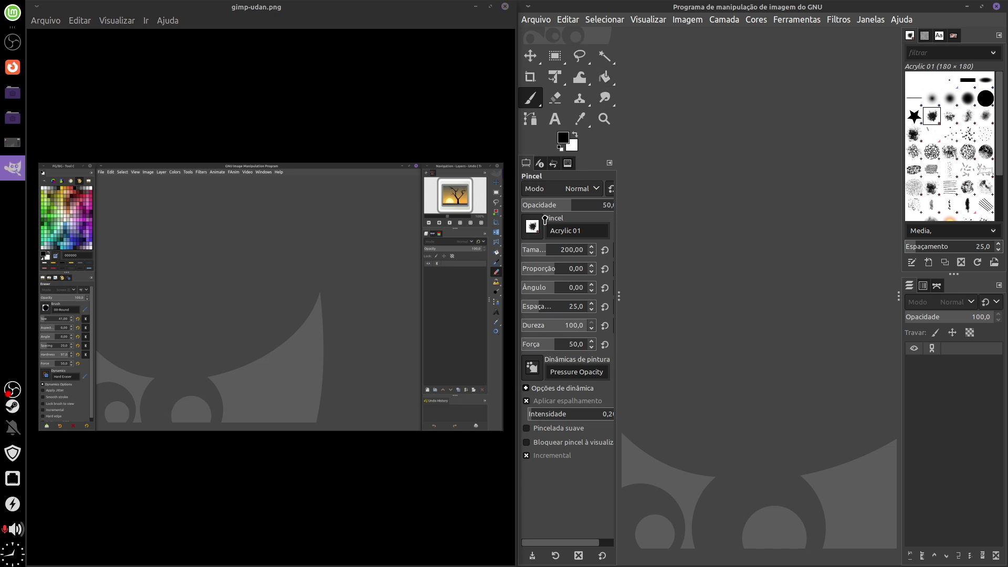
# - Re-examine the reference screenshot against GIMP, then close the screenshot viewer
pyautogui.click(441, 283)
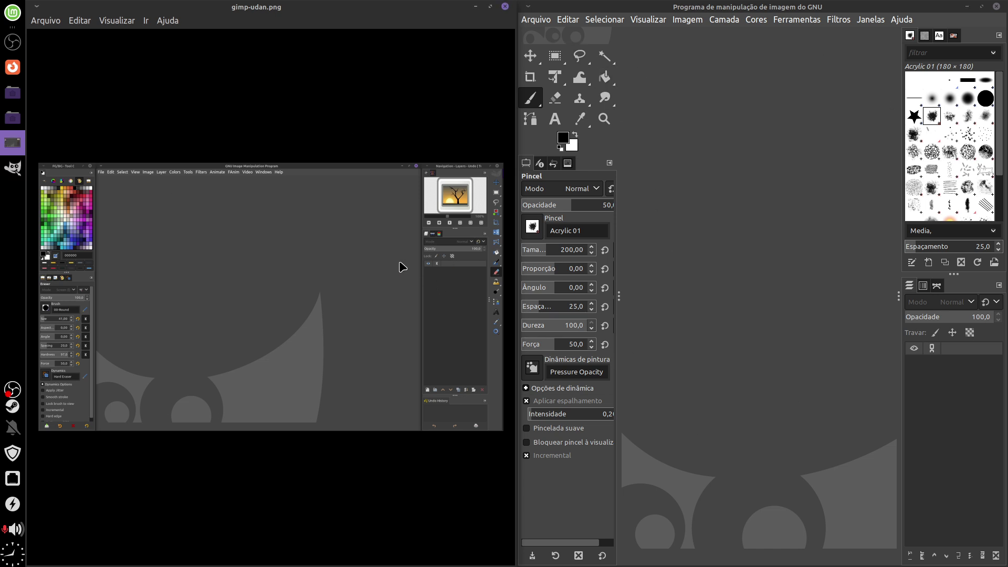
pyautogui.scroll(1, 401, 266)
pyautogui.scroll(1, 397, 263)
pyautogui.scroll(1, 368, 268)
pyautogui.scroll(1, 336, 281)
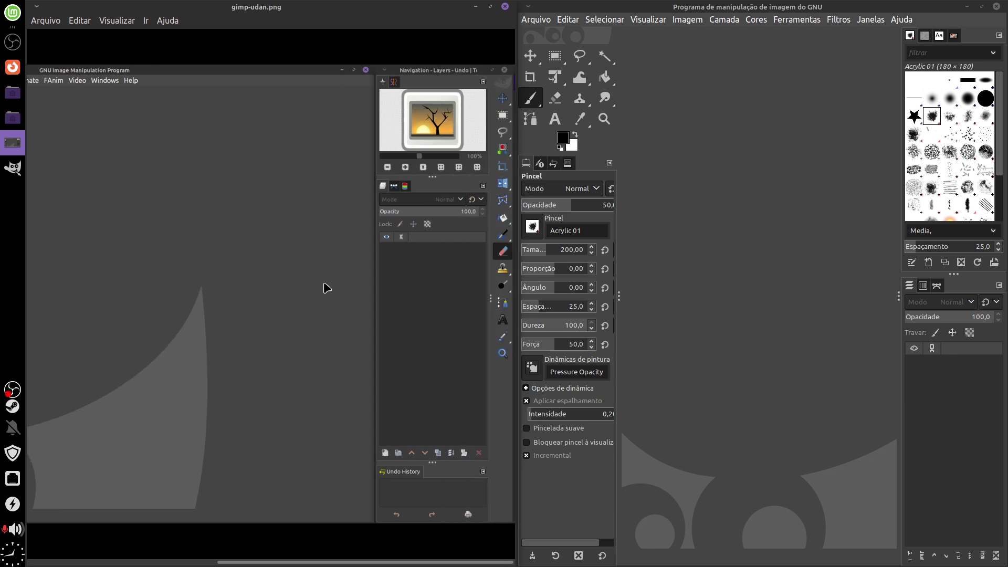
pyautogui.scroll(2, 327, 287)
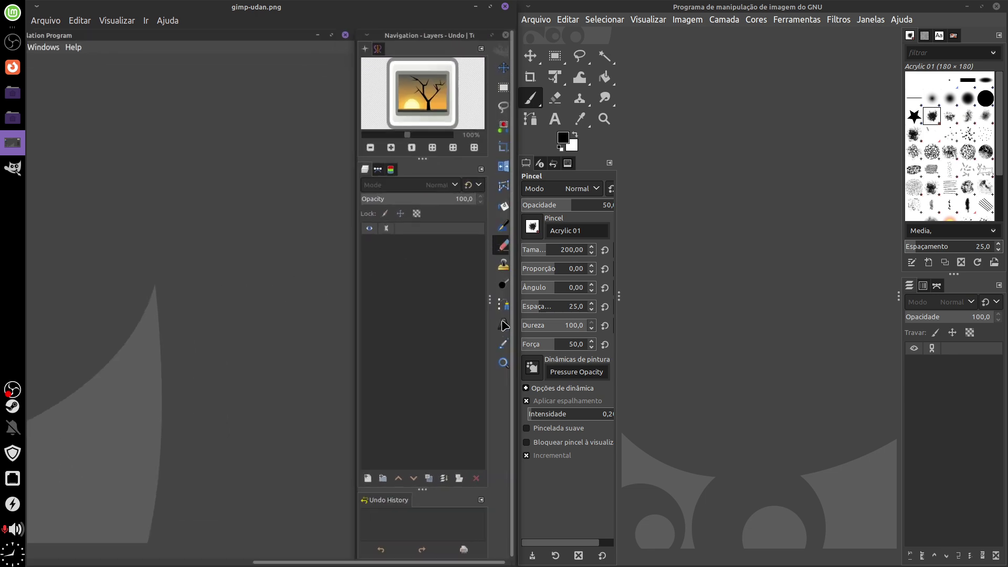
pyautogui.scroll(-2, 230, 313)
pyautogui.scroll(-1, 241, 300)
pyautogui.scroll(-1, 255, 273)
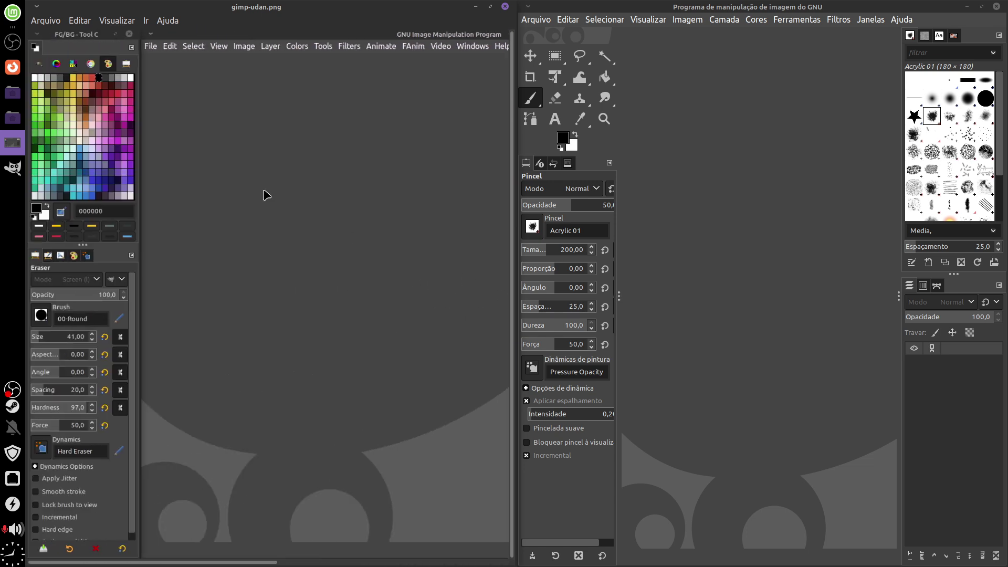
pyautogui.click(758, 304)
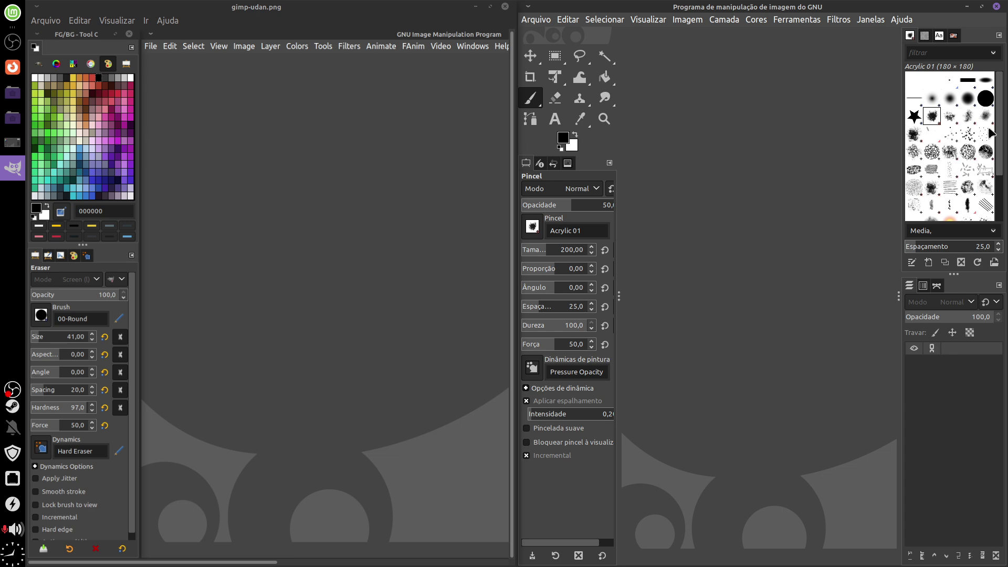
pyautogui.hotkey('alt', 'Tab')
pyautogui.press('Tab')
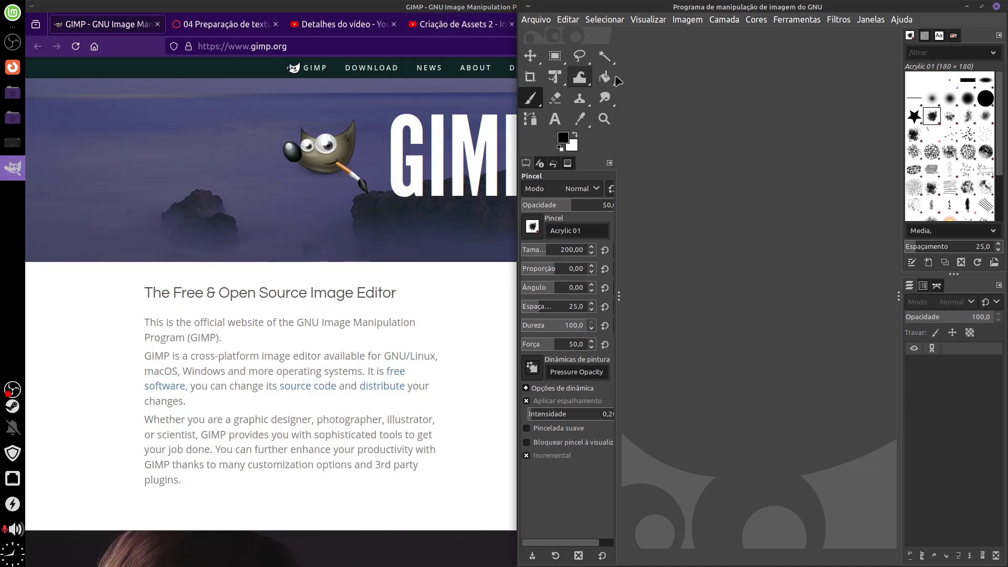
# - Maximize GIMP to full screen, check its dock tabs, and open the Janelas menu
pyautogui.click(981, 6)
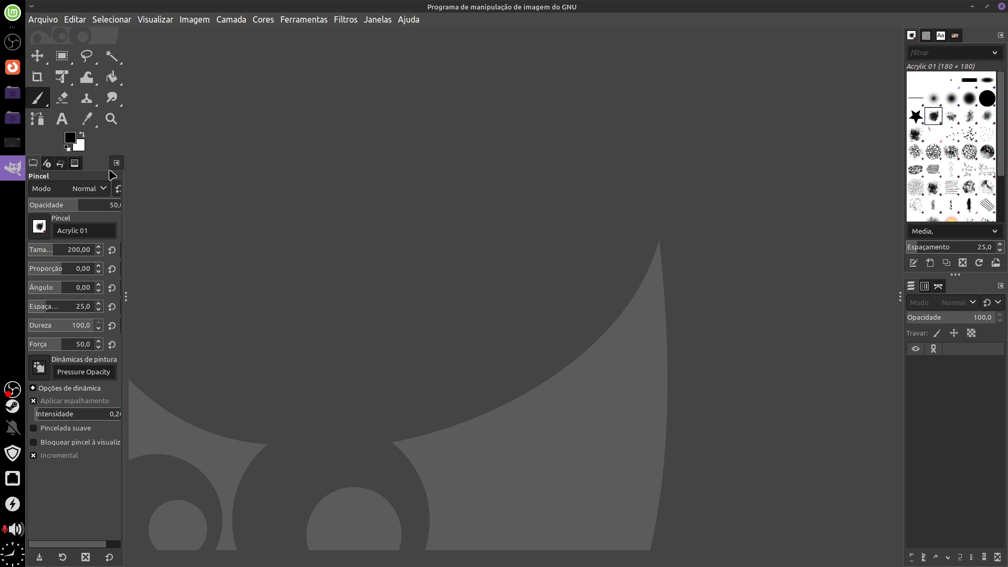
pyautogui.click(61, 163)
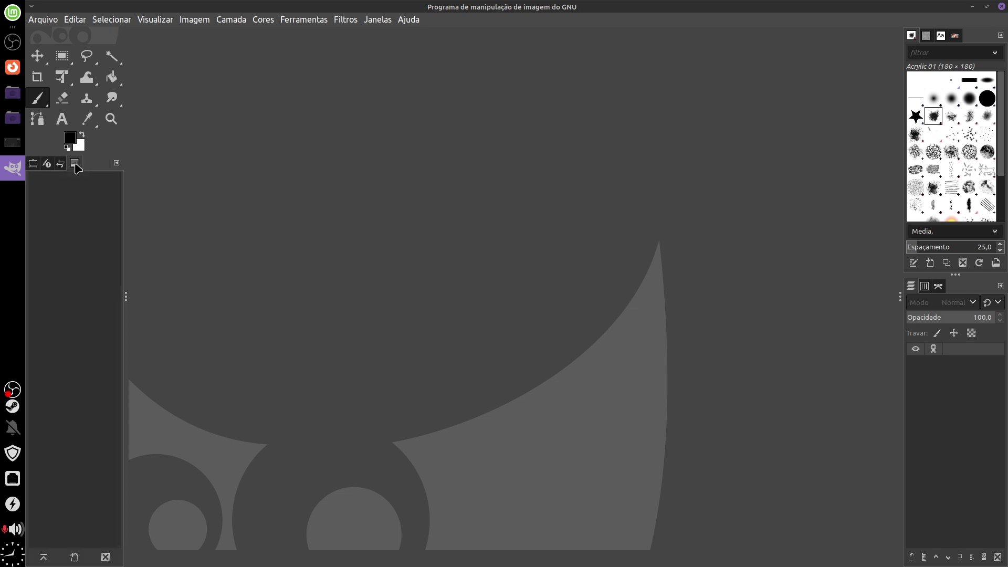
pyautogui.click(34, 163)
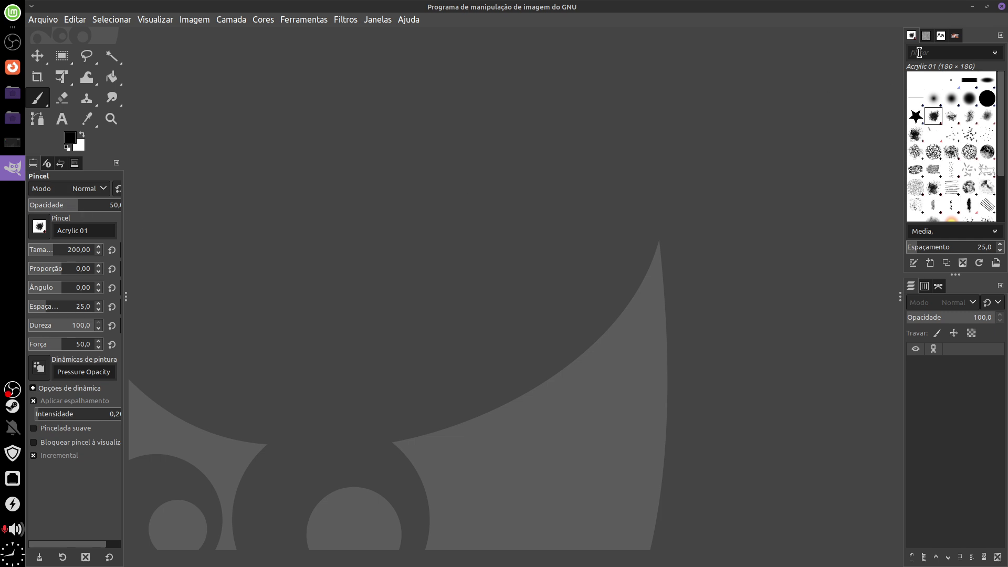
pyautogui.click(926, 36)
pyautogui.click(941, 36)
pyautogui.click(384, 24)
pyautogui.moveTo(413, 49)
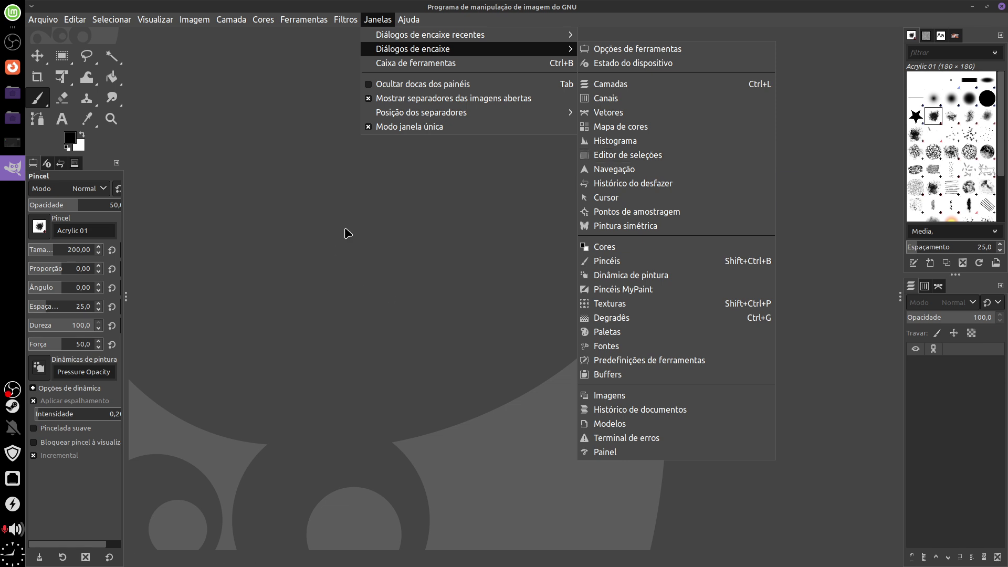
pyautogui.moveTo(409, 127)
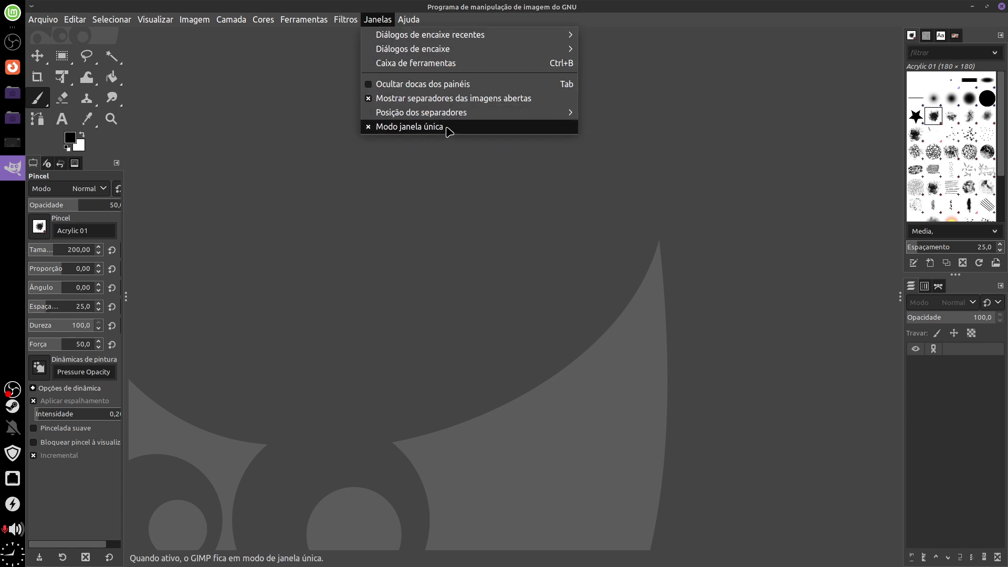
# - Turn off Modo janela única and minimize Firefox to reveal GIMP's windows
pyautogui.click(449, 128)
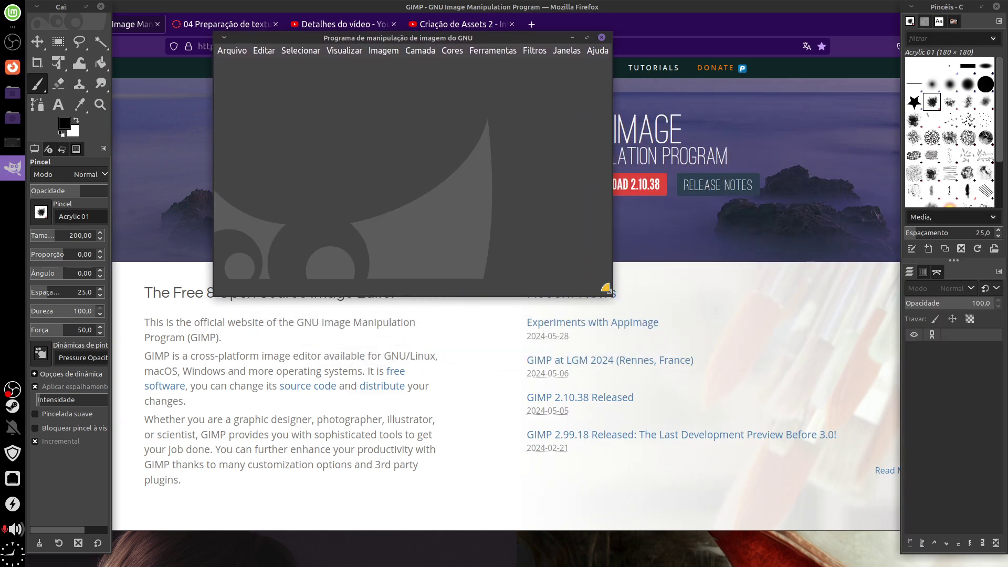
pyautogui.click(813, 10)
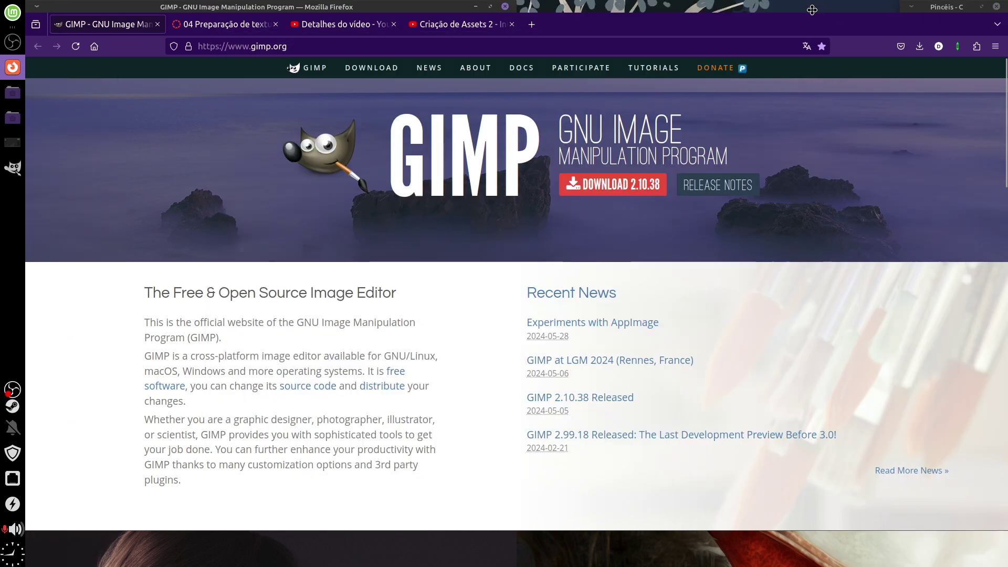
pyautogui.doubleClick(812, 10)
pyautogui.click(792, 57)
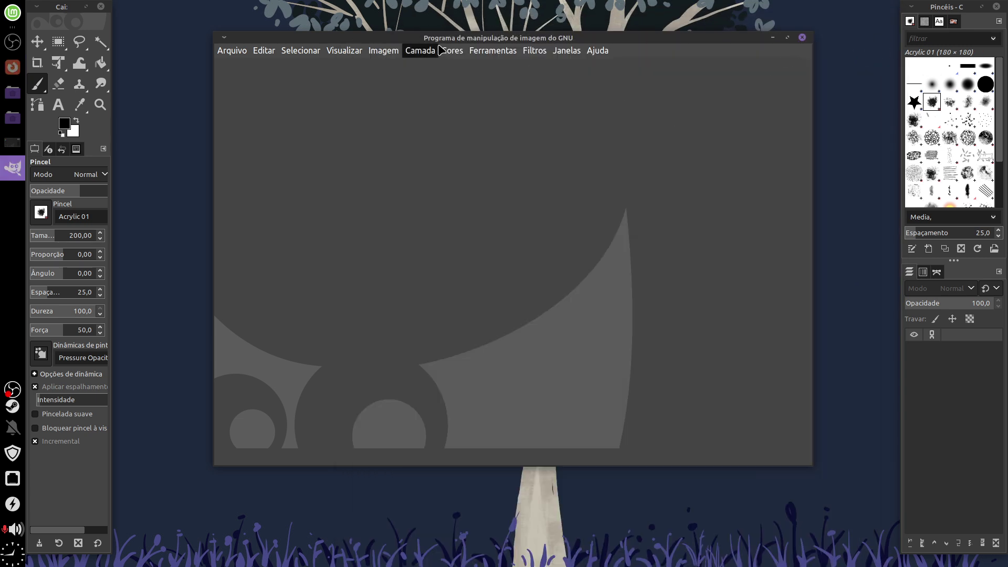
# - Arrange the toolbox, image window and brushes–layers dock side by side on the desktop
pyautogui.moveTo(50, 7); pyautogui.dragTo(82, 20)
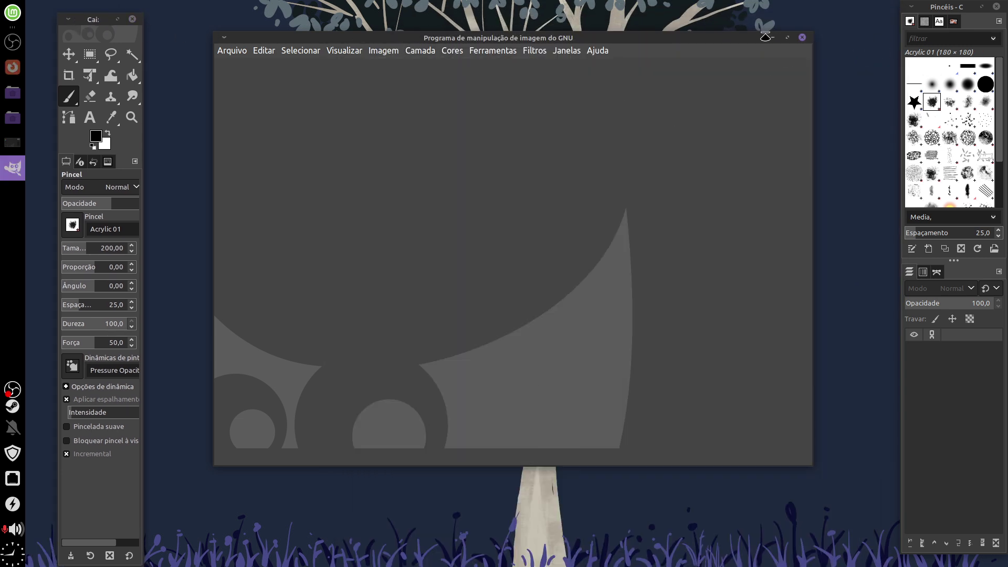
pyautogui.moveTo(944, 8); pyautogui.dragTo(891, 20)
pyautogui.moveTo(356, 38); pyautogui.dragTo(356, 40)
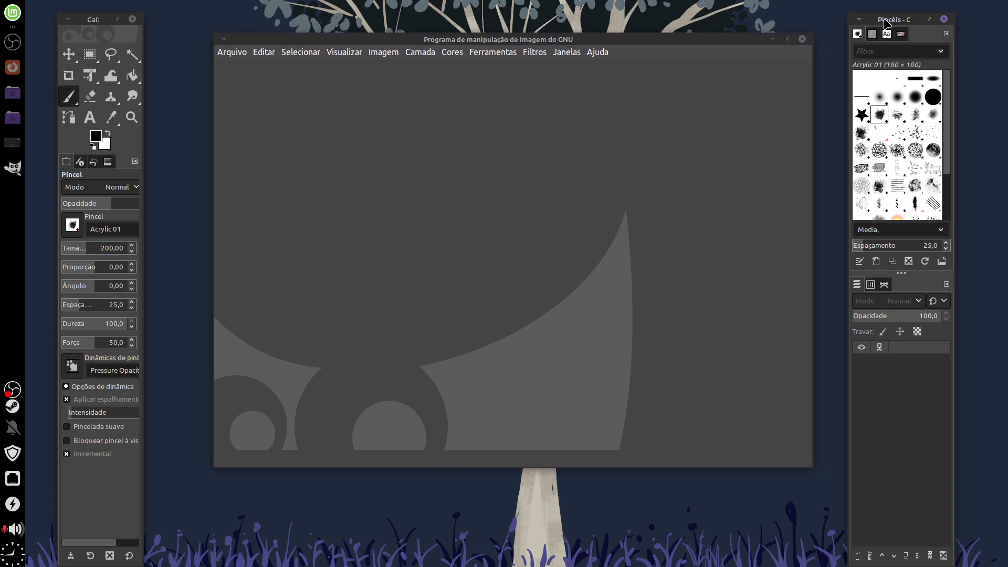
pyautogui.moveTo(887, 24); pyautogui.dragTo(886, 17)
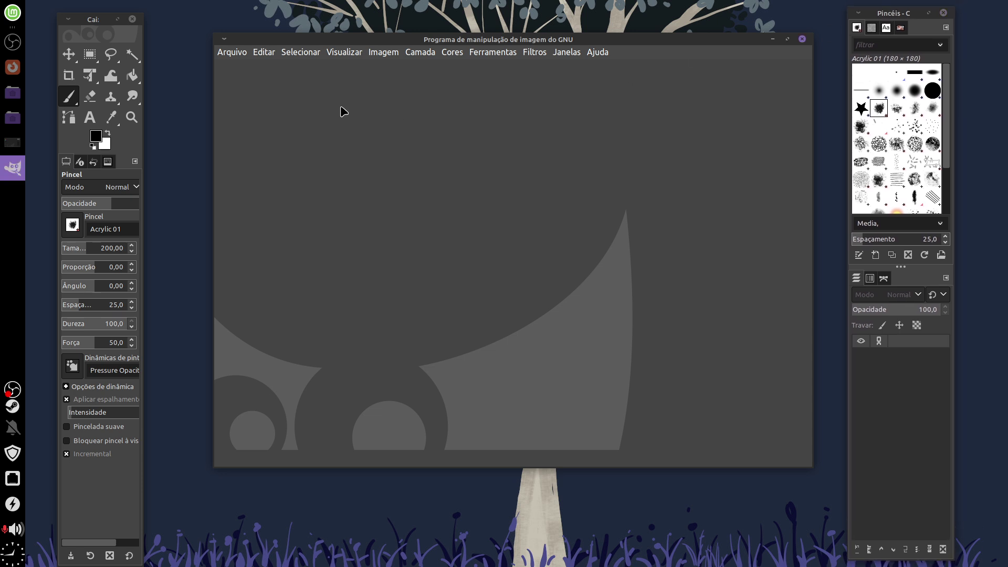
pyautogui.moveTo(95, 20); pyautogui.dragTo(97, 20)
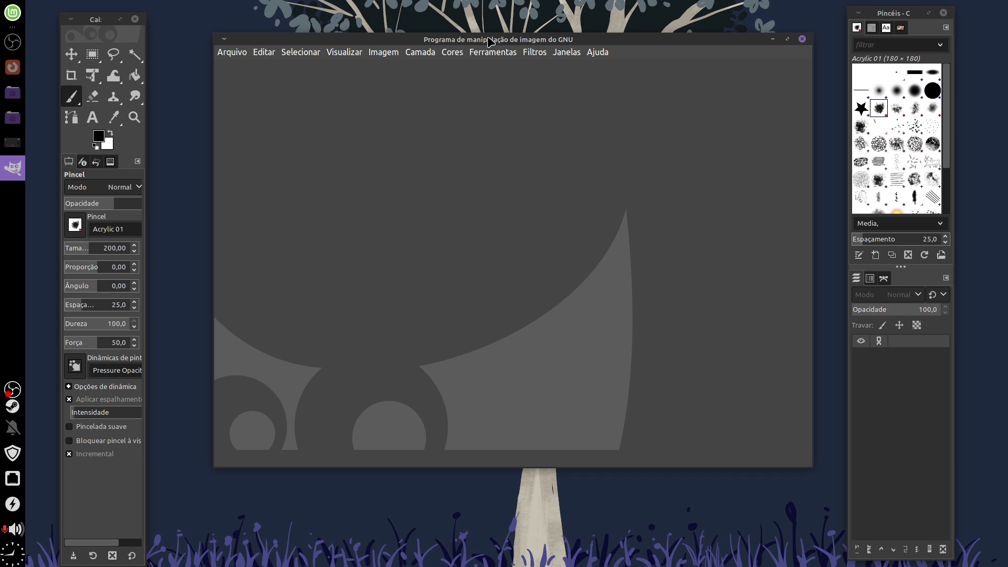
pyautogui.moveTo(488, 39); pyautogui.dragTo(454, 41)
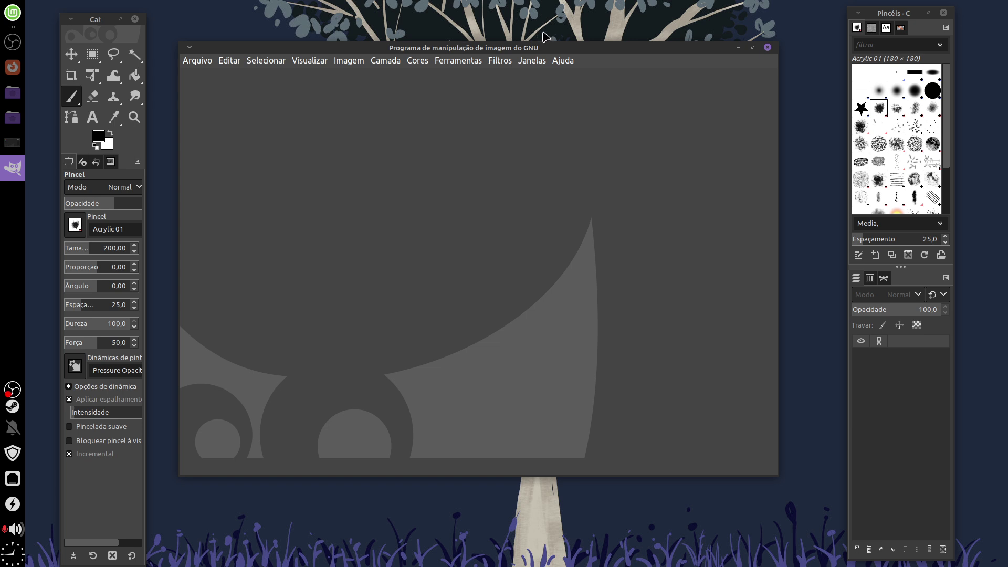
pyautogui.moveTo(549, 48); pyautogui.dragTo(568, 48)
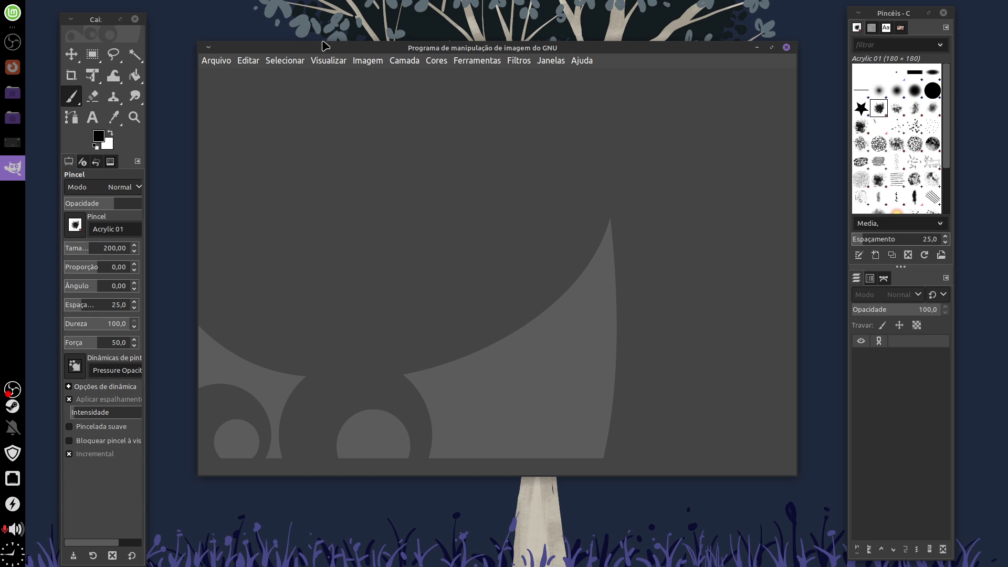
pyautogui.moveTo(349, 49)
pyautogui.mouseDown()
pyautogui.moveTo(361, 24)
pyautogui.moveTo(377, 19)
pyautogui.mouseUp()
pyautogui.moveTo(84, 25); pyautogui.dragTo(60, 19)
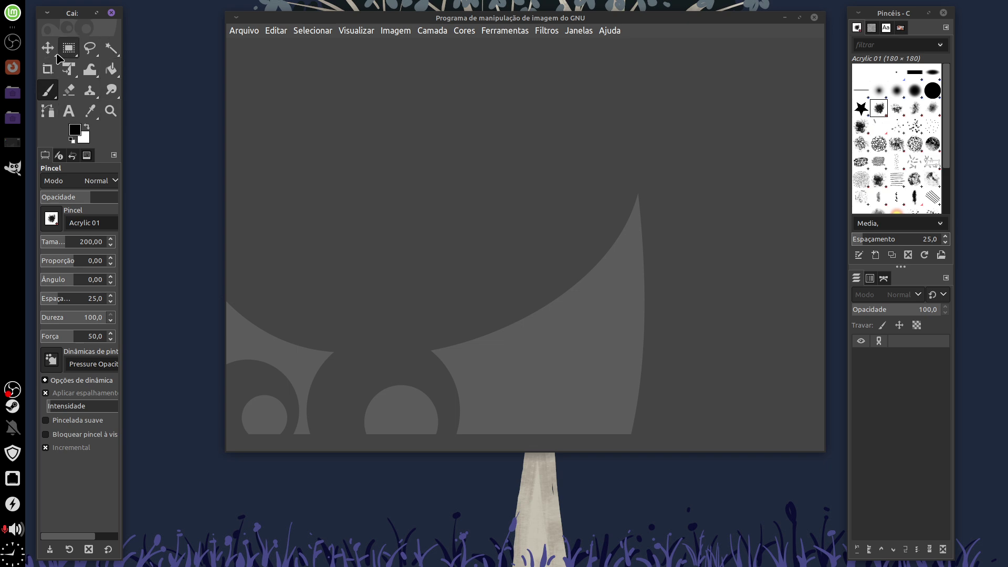
# - Detach Tool Options into its own floating window and widen it
pyautogui.click(583, 31)
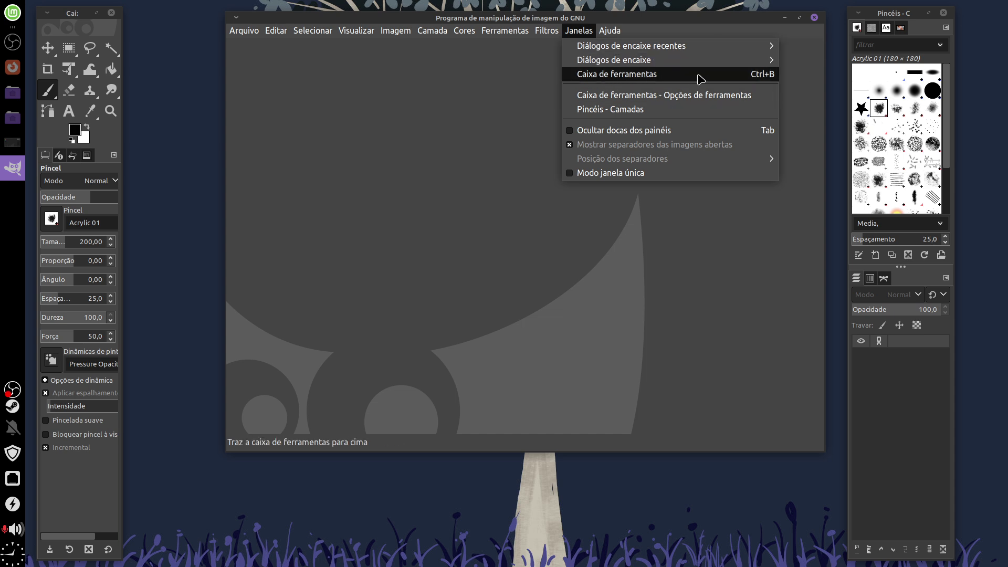
pyautogui.click(100, 173)
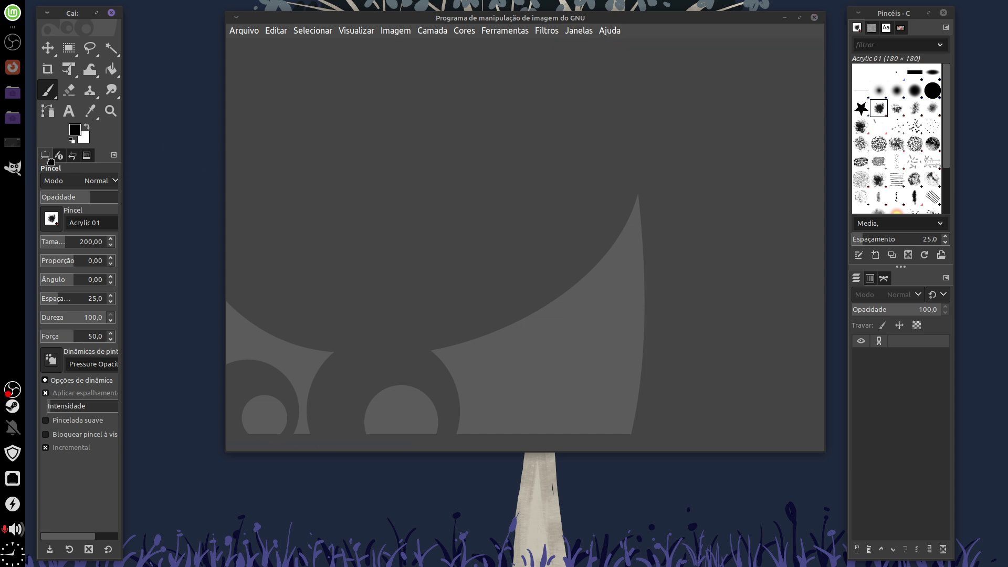
pyautogui.moveTo(51, 163); pyautogui.dragTo(168, 131)
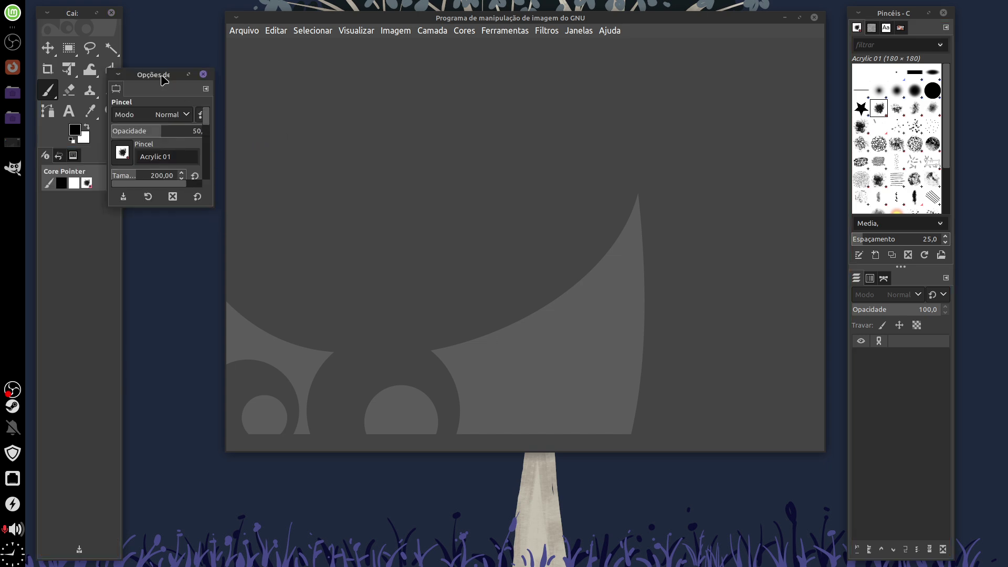
pyautogui.moveTo(164, 79); pyautogui.dragTo(215, 93)
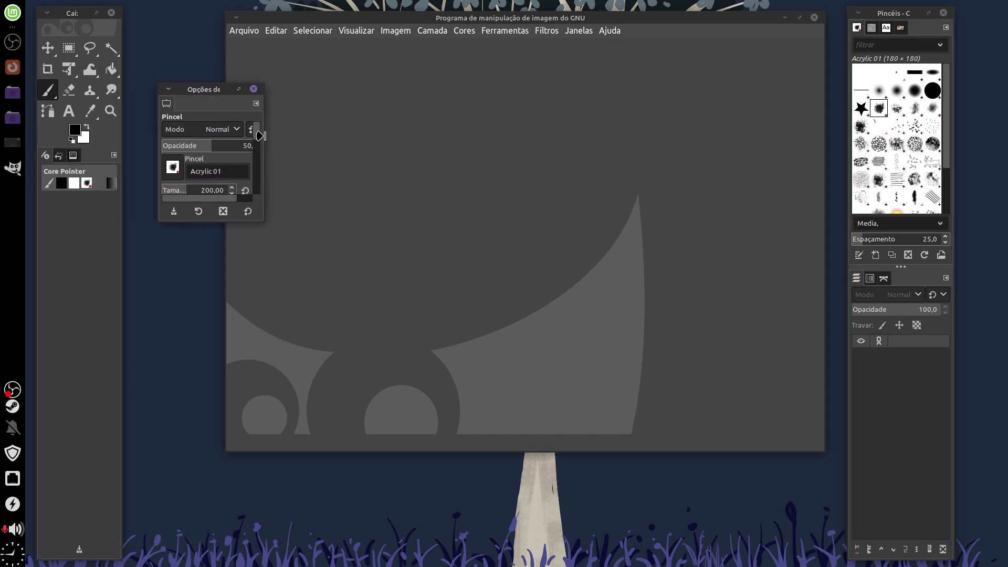
pyautogui.moveTo(263, 132); pyautogui.dragTo(316, 140)
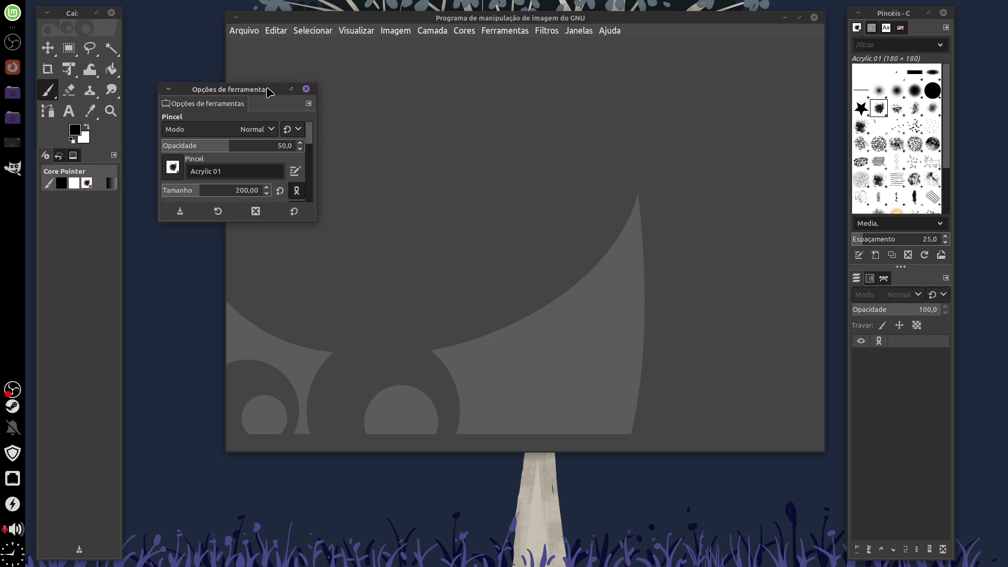
pyautogui.moveTo(231, 89); pyautogui.dragTo(220, 66)
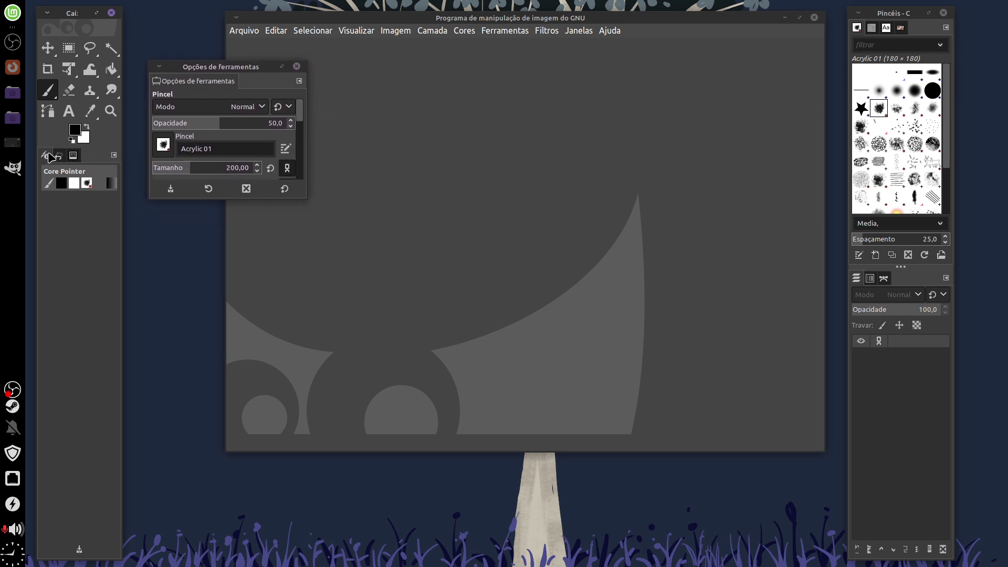
# - Float the Devices and Undo History panels as separate widened windows
pyautogui.moveTo(50, 158); pyautogui.dragTo(219, 267)
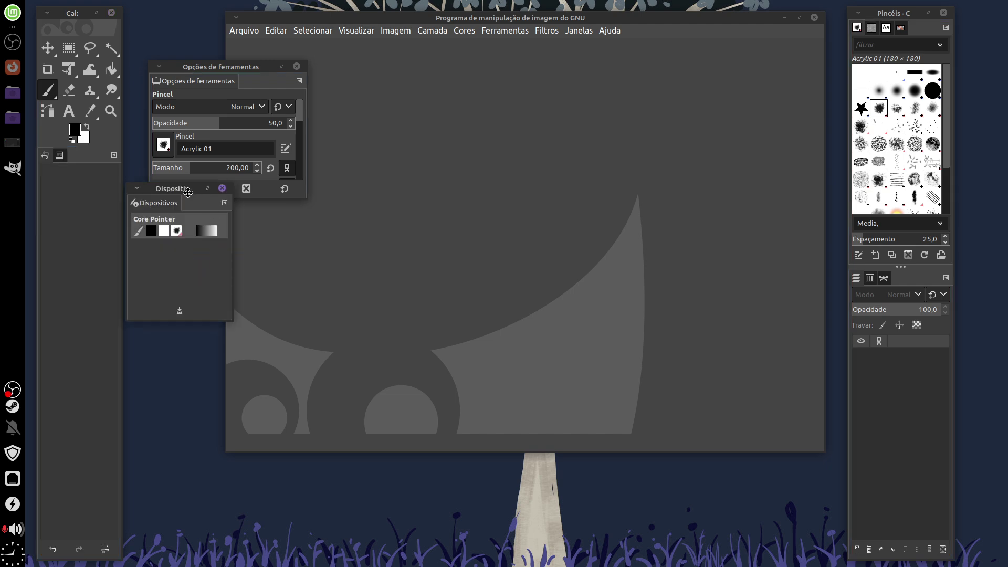
pyautogui.moveTo(187, 193); pyautogui.dragTo(210, 227)
pyautogui.moveTo(252, 271); pyautogui.dragTo(303, 271)
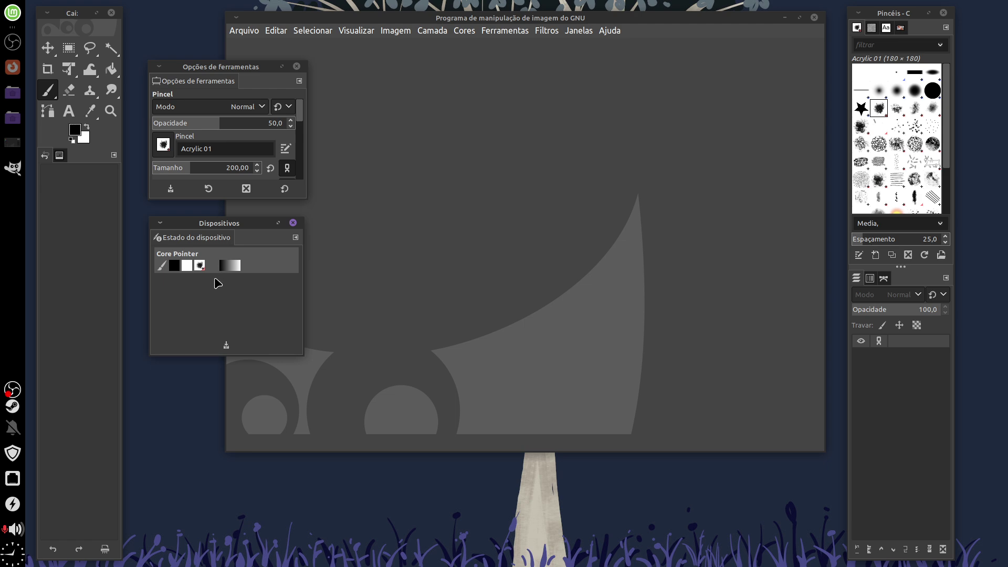
pyautogui.moveTo(237, 229); pyautogui.dragTo(234, 221)
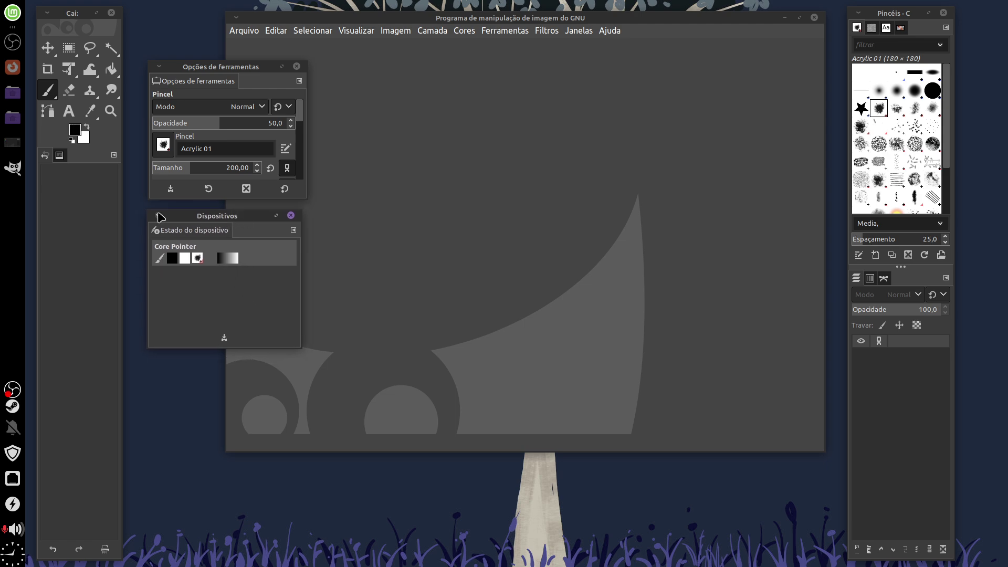
pyautogui.moveTo(45, 156)
pyautogui.mouseDown()
pyautogui.moveTo(157, 328)
pyautogui.moveTo(441, 263)
pyautogui.mouseUp()
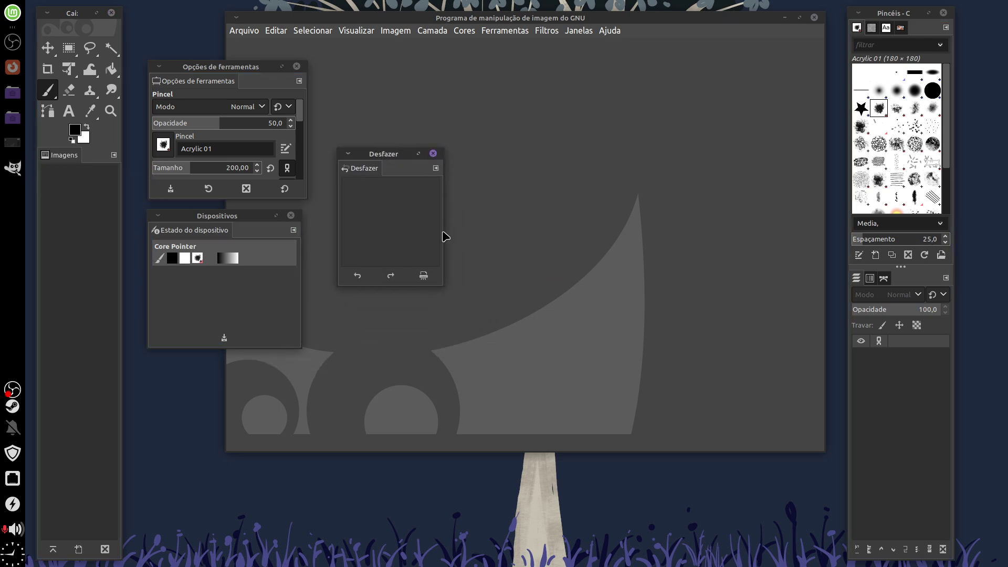
pyautogui.moveTo(440, 232); pyautogui.dragTo(486, 232)
pyautogui.moveTo(414, 158)
pyautogui.mouseDown()
pyautogui.moveTo(387, 74)
pyautogui.moveTo(398, 69)
pyautogui.mouseUp()
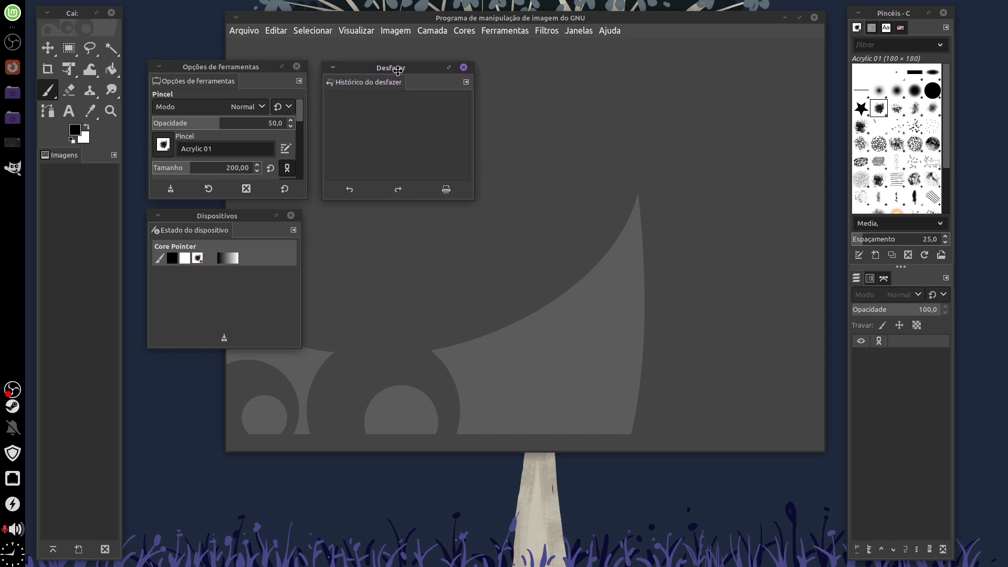
# - Float the Images panel, narrow the toolbox to two columns, and shift floating windows up-left
pyautogui.moveTo(64, 156)
pyautogui.mouseDown()
pyautogui.moveTo(424, 240)
pyautogui.moveTo(417, 298)
pyautogui.mouseUp()
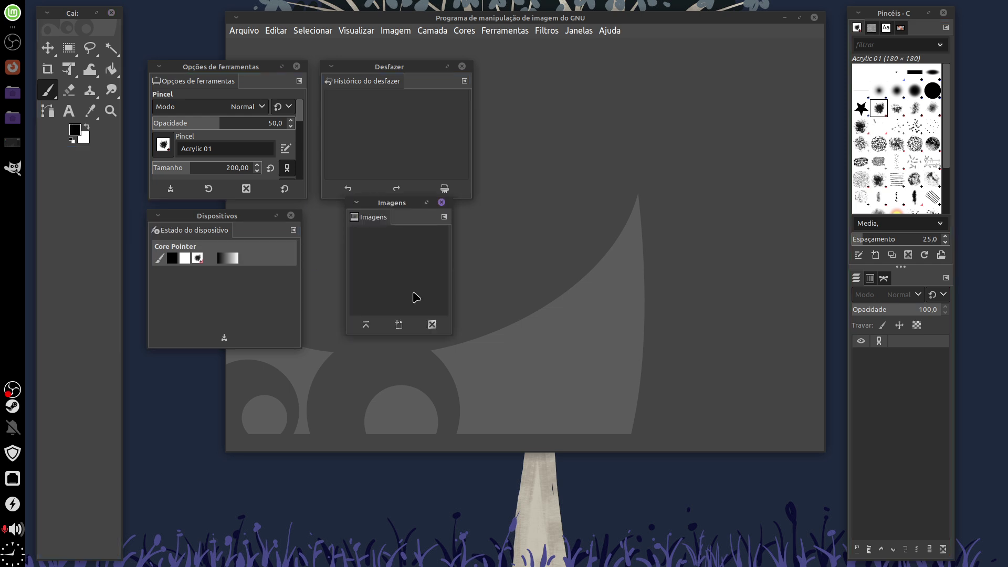
pyautogui.moveTo(388, 206); pyautogui.dragTo(367, 223)
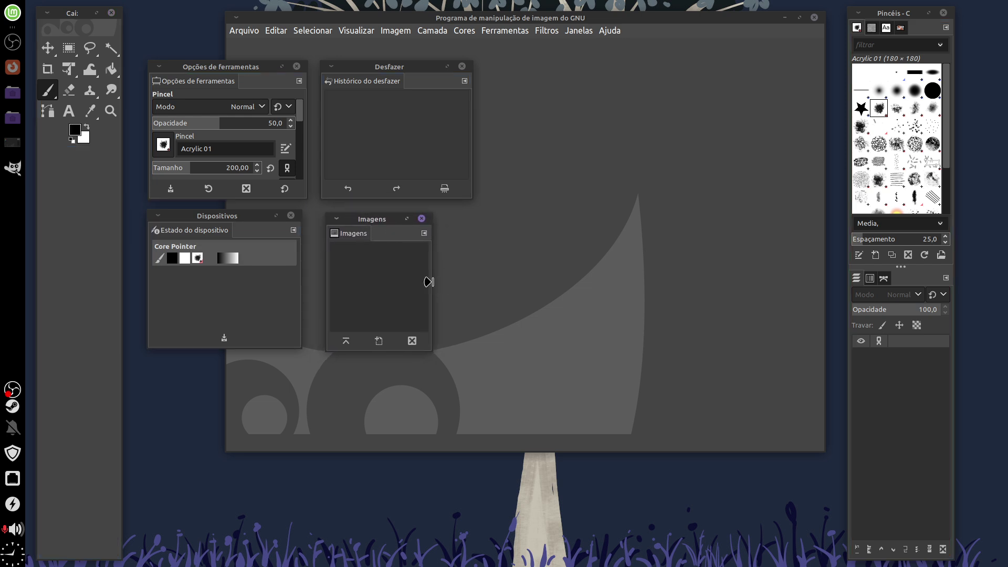
pyautogui.moveTo(430, 282); pyautogui.dragTo(473, 284)
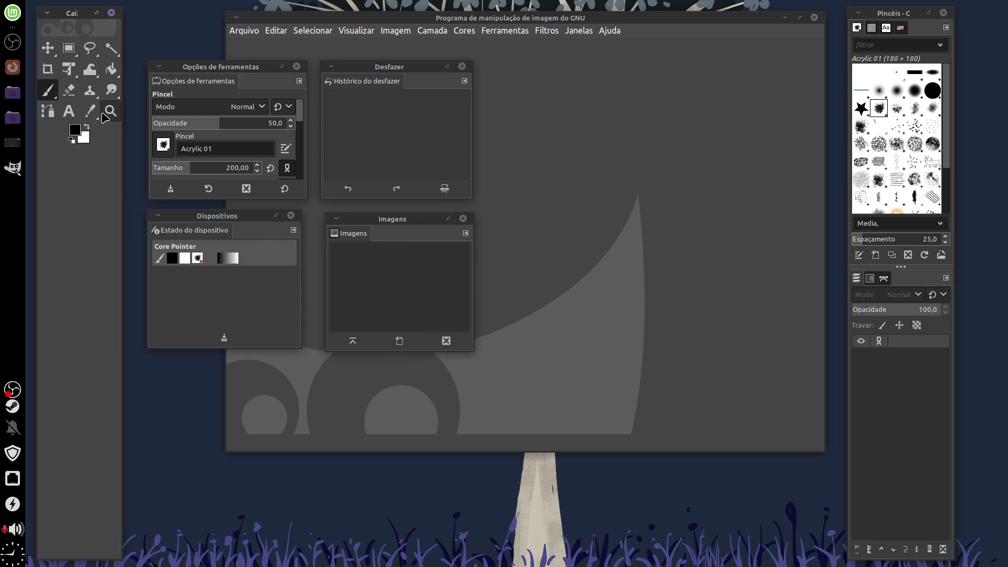
pyautogui.moveTo(118, 243); pyautogui.dragTo(78, 244)
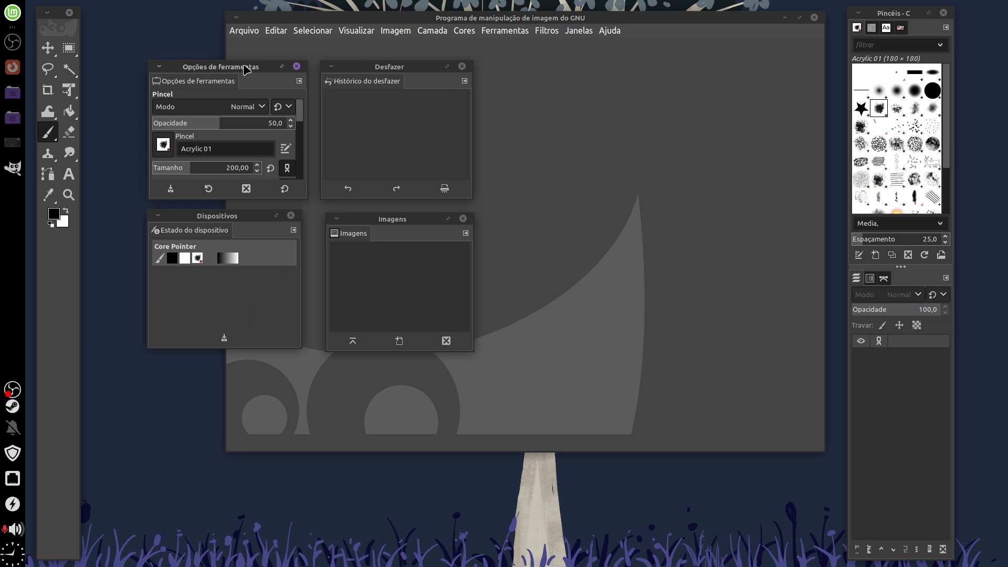
pyautogui.moveTo(239, 67); pyautogui.dragTo(189, 44)
pyautogui.moveTo(218, 217); pyautogui.dragTo(176, 193)
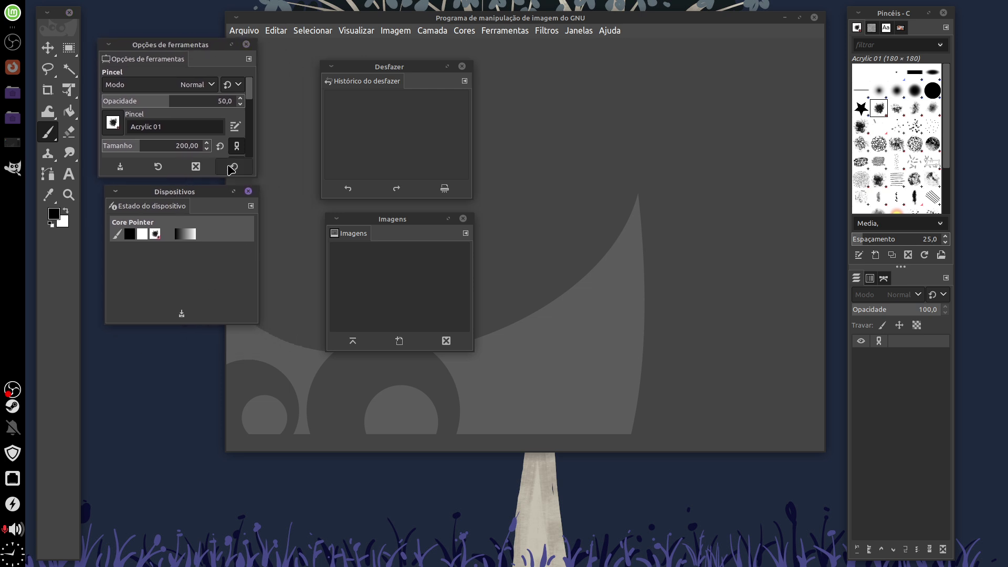
pyautogui.moveTo(402, 67); pyautogui.dragTo(355, 48)
pyautogui.moveTo(387, 224); pyautogui.dragTo(336, 201)
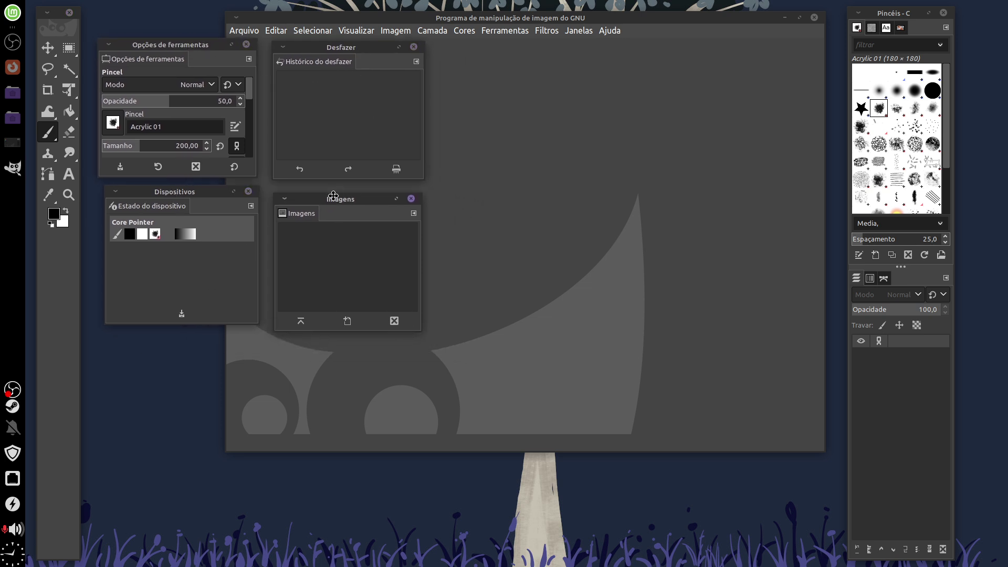
# - Float the Brushes, Patterns and Fonts panels as separate widened windows
pyautogui.moveTo(860, 29); pyautogui.dragTo(576, 152)
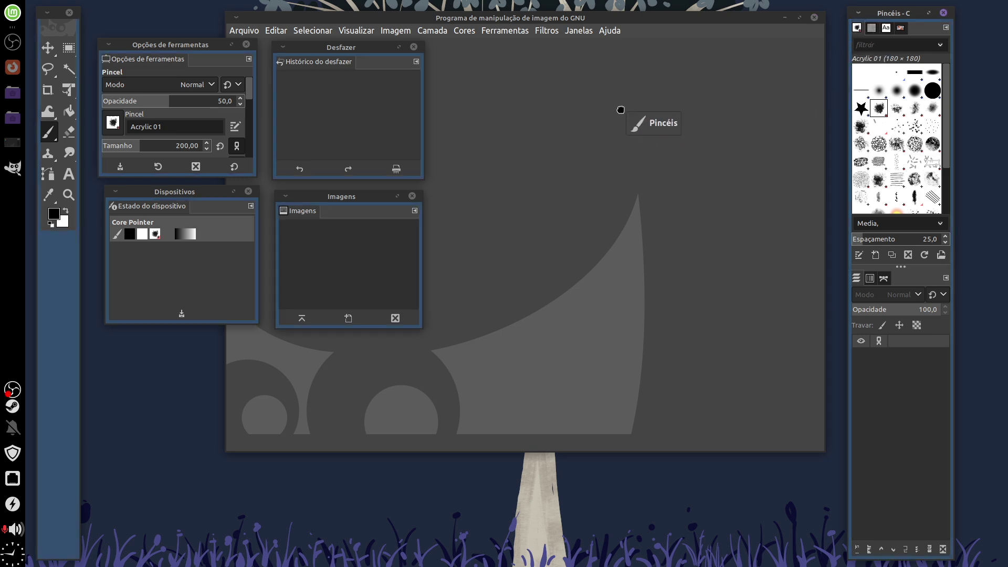
pyautogui.moveTo(568, 26); pyautogui.dragTo(499, 51)
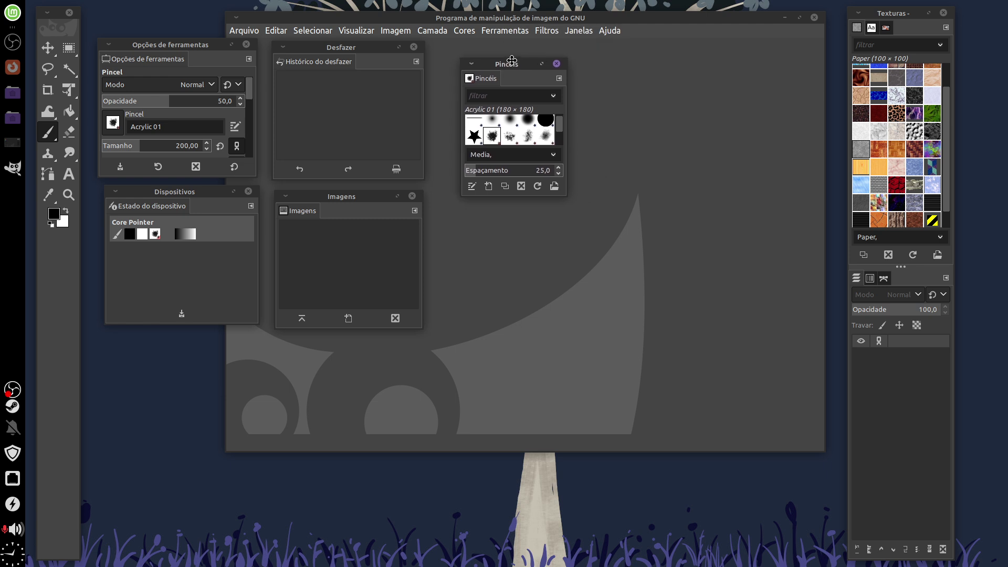
pyautogui.moveTo(549, 181); pyautogui.dragTo(580, 182)
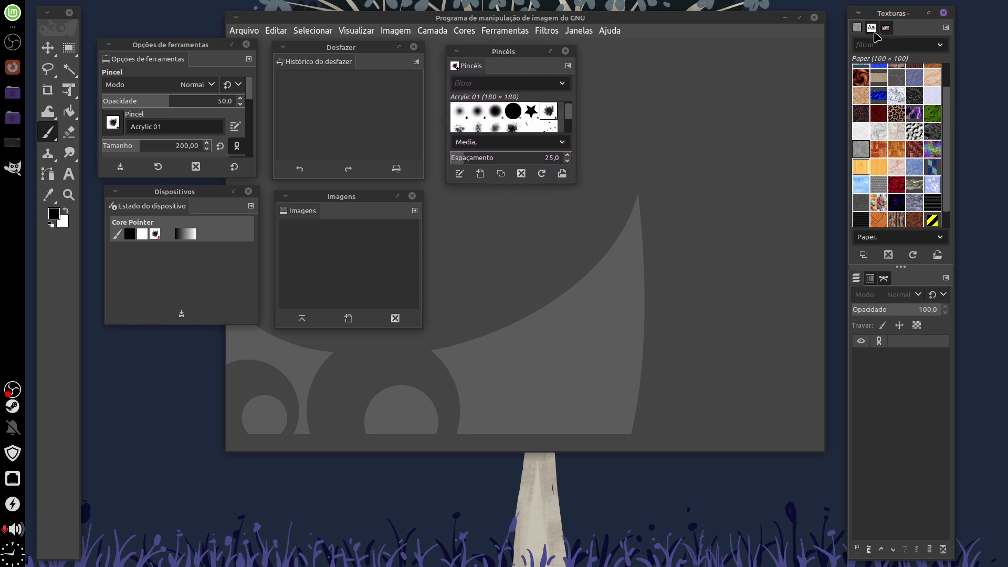
pyautogui.moveTo(857, 27); pyautogui.dragTo(660, 147)
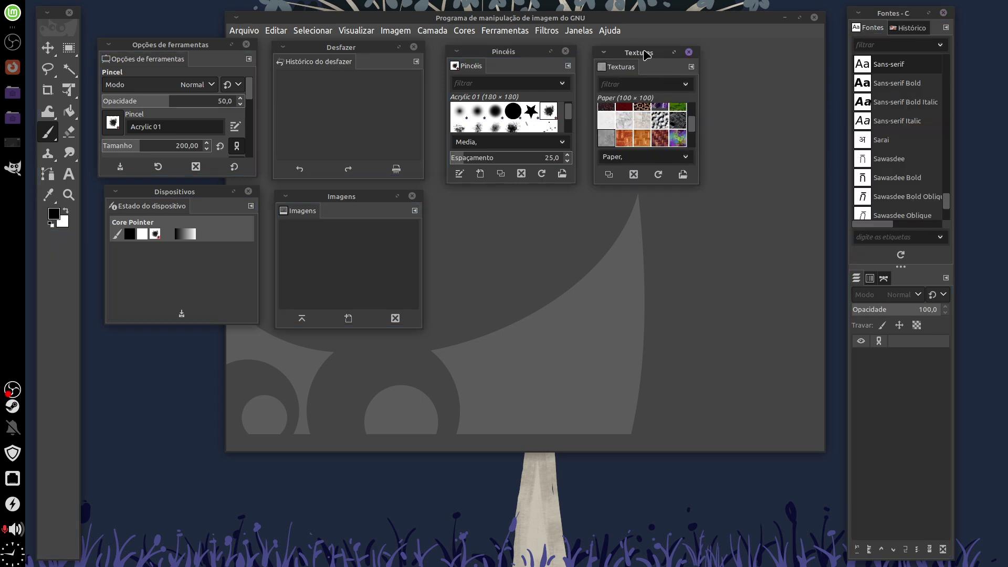
pyautogui.moveTo(700, 176); pyautogui.dragTo(730, 184)
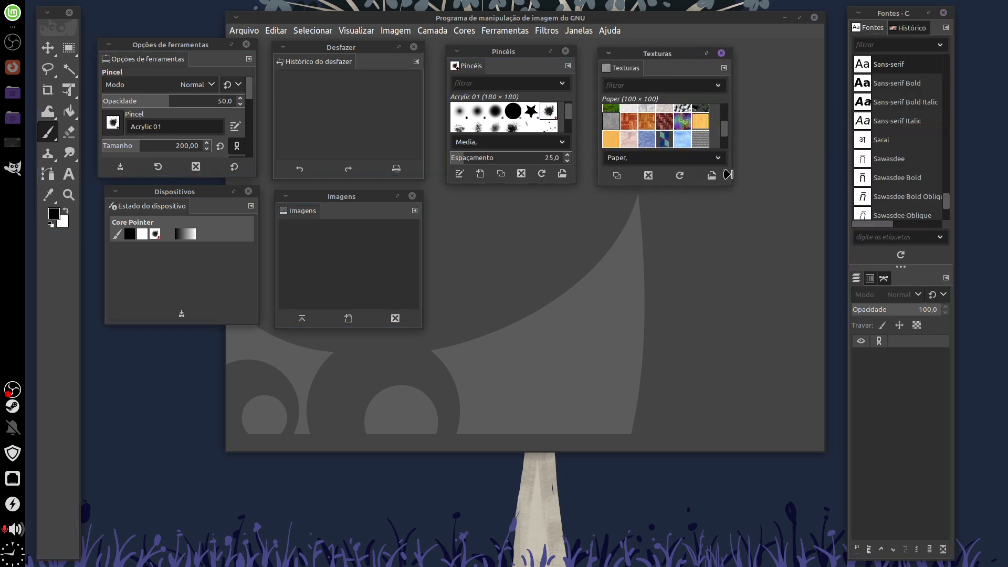
pyautogui.moveTo(869, 28); pyautogui.dragTo(507, 270)
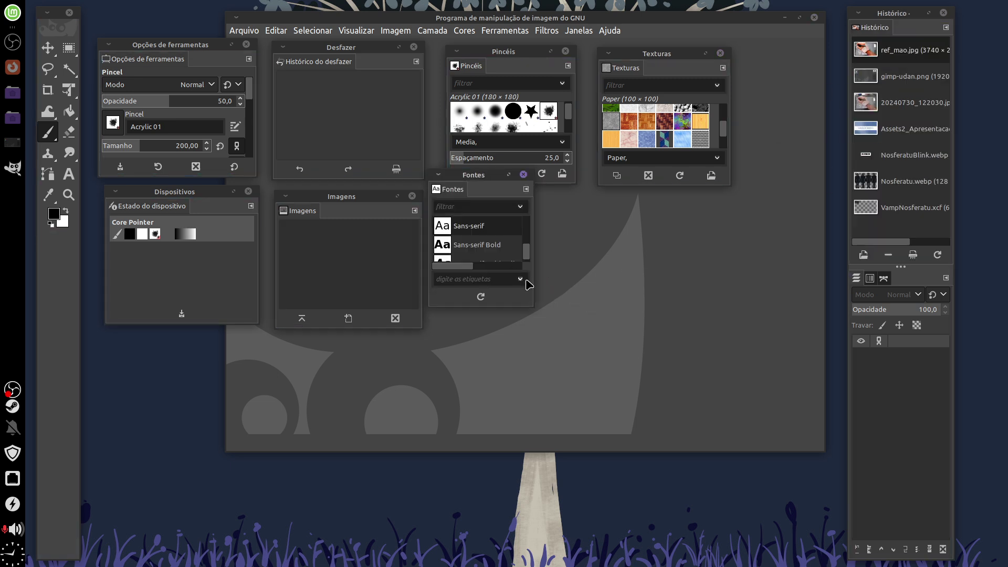
pyautogui.moveTo(486, 182); pyautogui.dragTo(511, 203)
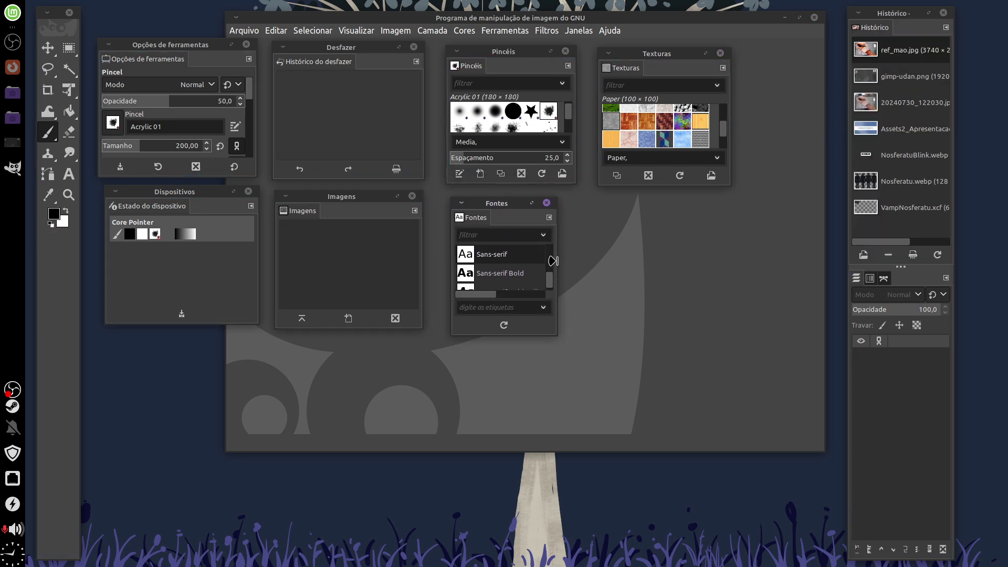
pyautogui.moveTo(557, 270); pyautogui.dragTo(584, 265)
# - Float the Document History and Layers panels as their own windows
pyautogui.moveTo(880, 28)
pyautogui.mouseDown()
pyautogui.moveTo(675, 236)
pyautogui.moveTo(652, 244)
pyautogui.mouseUp()
pyautogui.moveTo(644, 187); pyautogui.dragTo(649, 243)
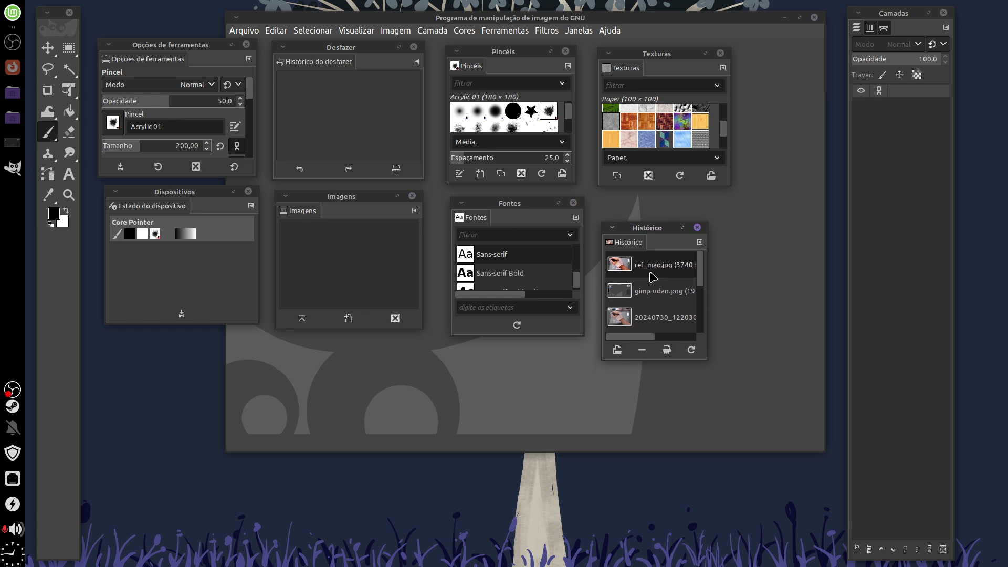
pyautogui.moveTo(659, 225); pyautogui.dragTo(655, 207)
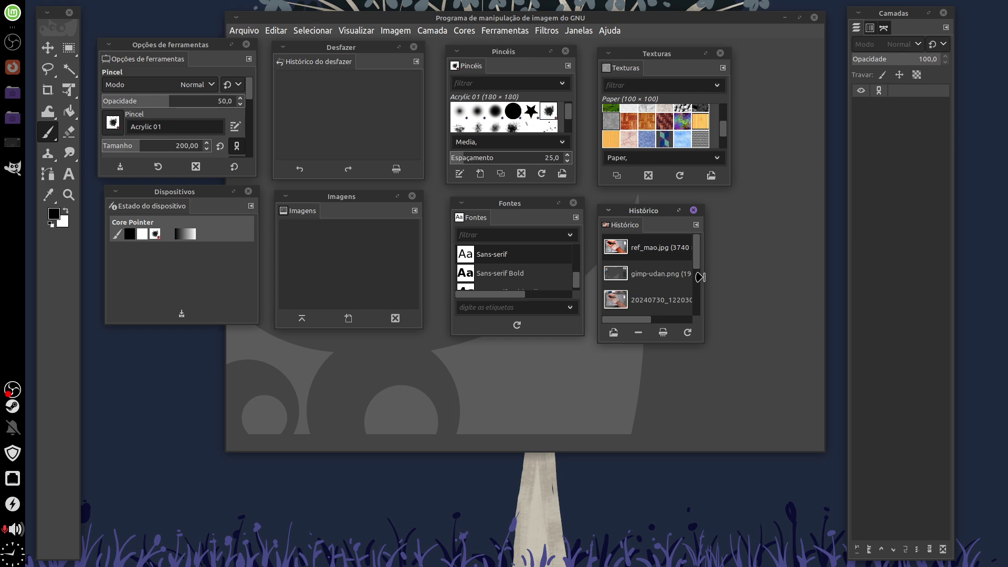
pyautogui.moveTo(705, 285); pyautogui.dragTo(762, 285)
pyautogui.moveTo(691, 215); pyautogui.dragTo(690, 210)
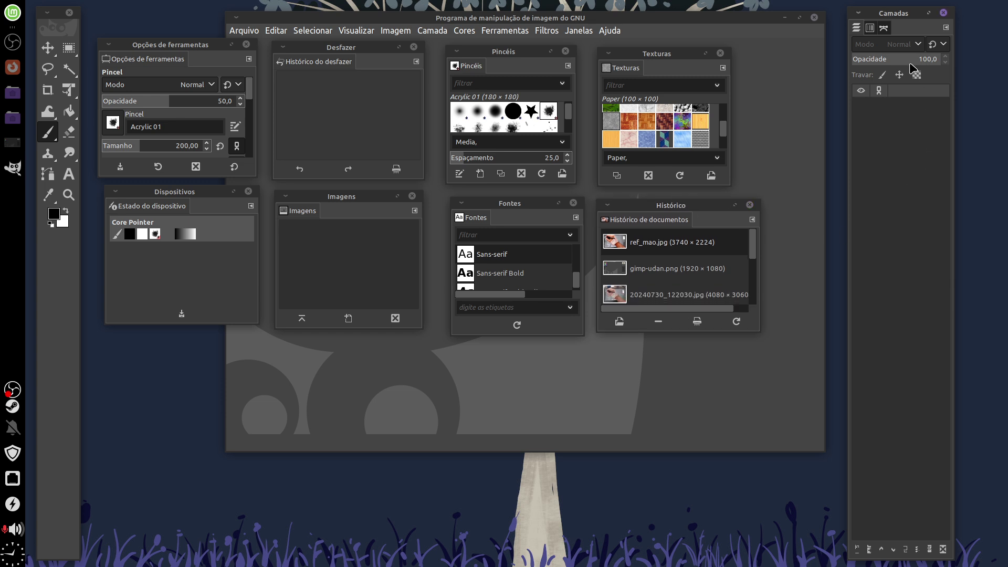
pyautogui.moveTo(860, 27); pyautogui.dragTo(147, 370)
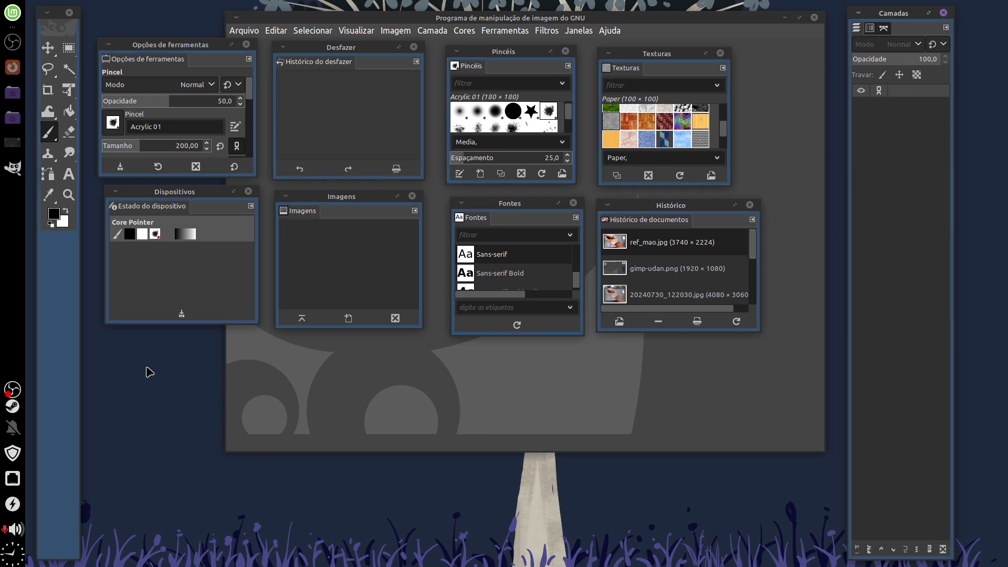
# - Enlarge the floating Layers window and detach Channels into its own enlarged window
pyautogui.moveTo(189, 341); pyautogui.dragTo(191, 405)
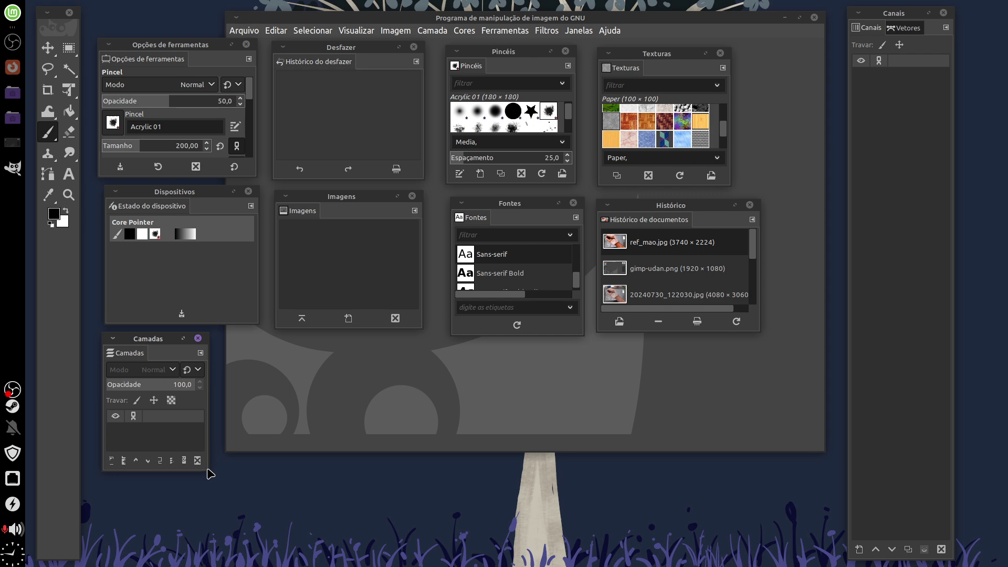
pyautogui.moveTo(208, 470)
pyautogui.mouseDown()
pyautogui.moveTo(276, 521)
pyautogui.moveTo(260, 531)
pyautogui.mouseUp()
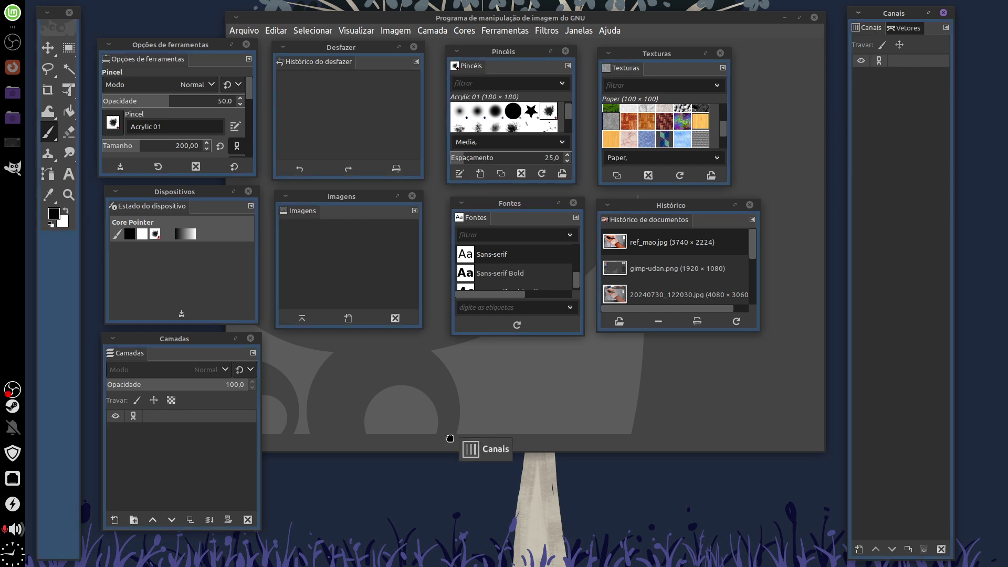
pyautogui.moveTo(872, 30)
pyautogui.mouseDown()
pyautogui.moveTo(313, 336)
pyautogui.moveTo(335, 358)
pyautogui.moveTo(332, 349)
pyautogui.mouseUp()
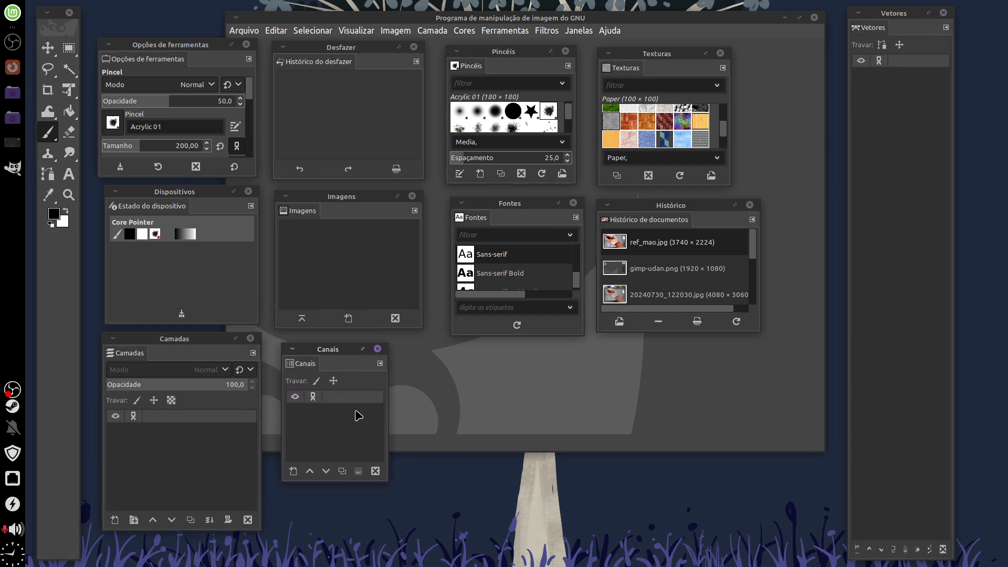
pyautogui.moveTo(387, 480); pyautogui.dragTo(395, 547)
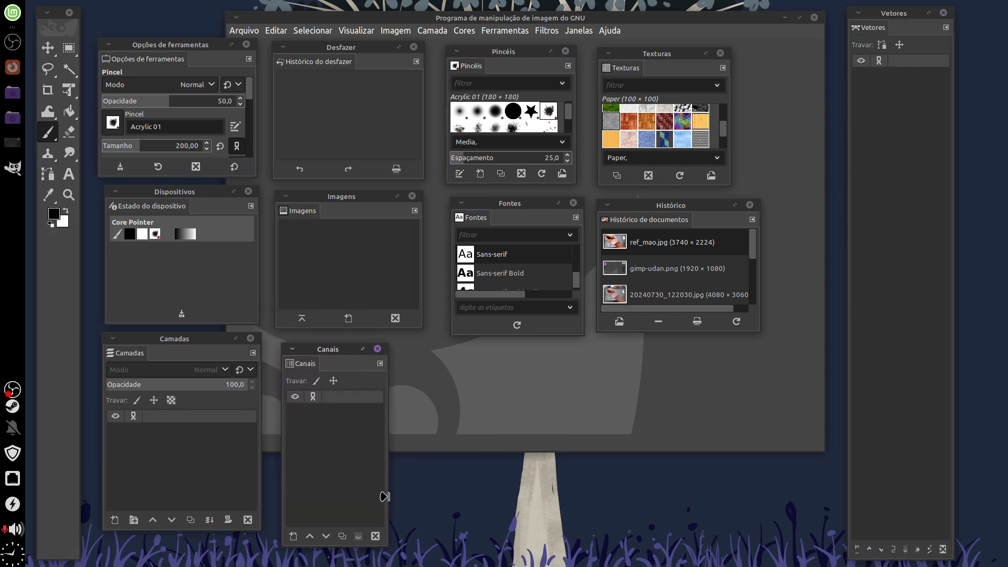
# - Float the Vetores panel and resize it to about the Channels window's height
pyautogui.moveTo(873, 28); pyautogui.dragTo(499, 408)
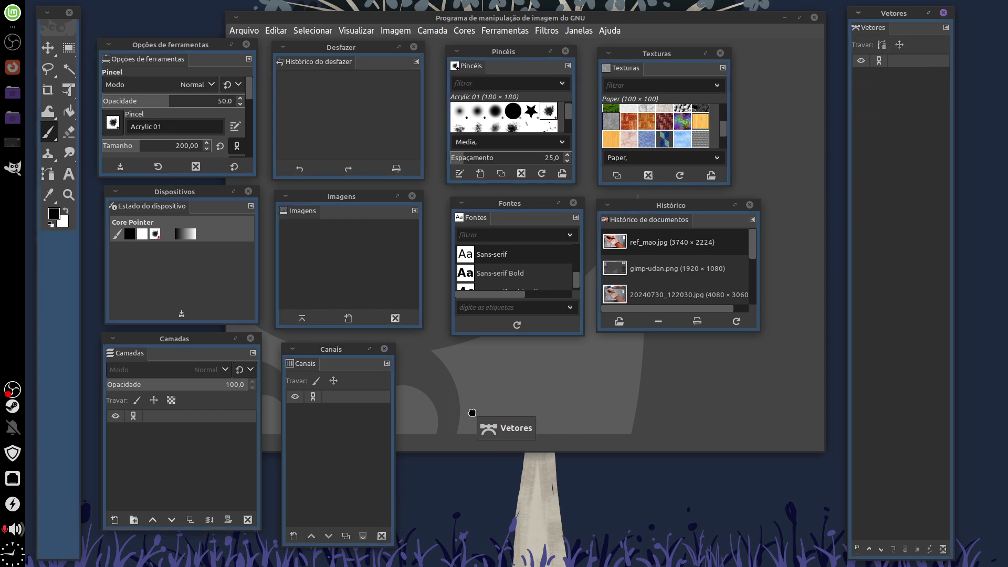
pyautogui.moveTo(469, 321); pyautogui.dragTo(492, 361)
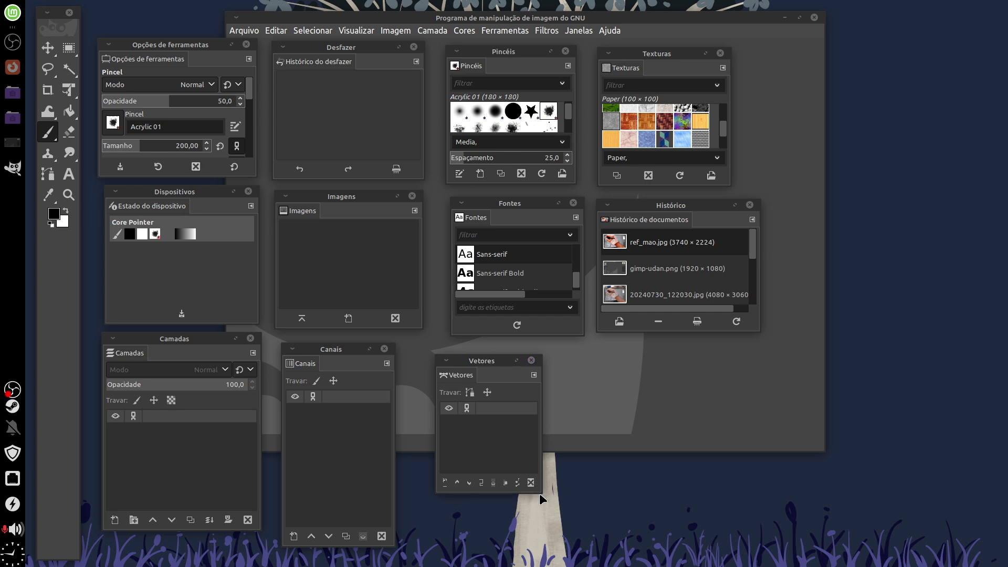
pyautogui.moveTo(539, 493); pyautogui.dragTo(542, 553)
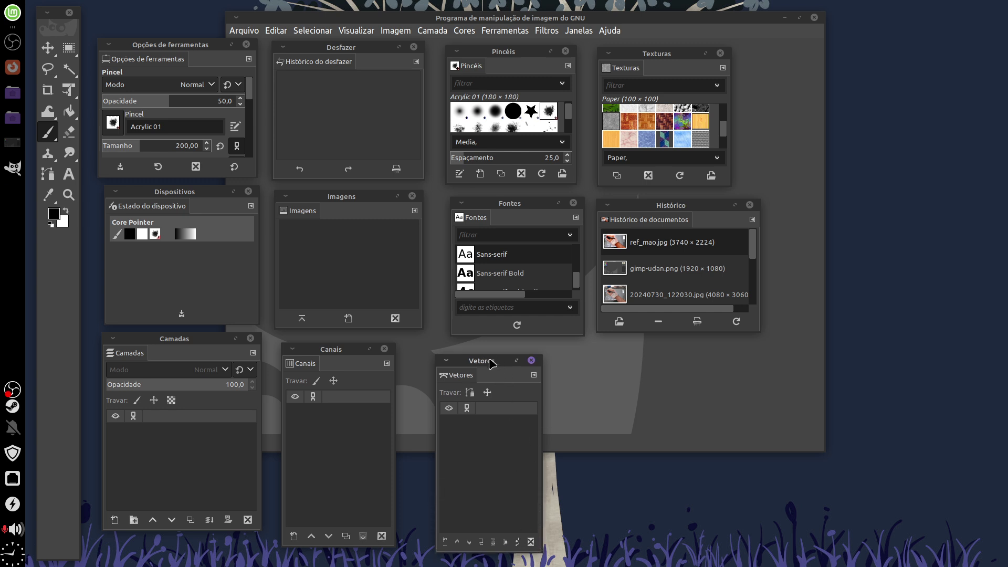
pyautogui.moveTo(491, 362); pyautogui.dragTo(483, 359)
pyautogui.moveTo(345, 350); pyautogui.dragTo(344, 354)
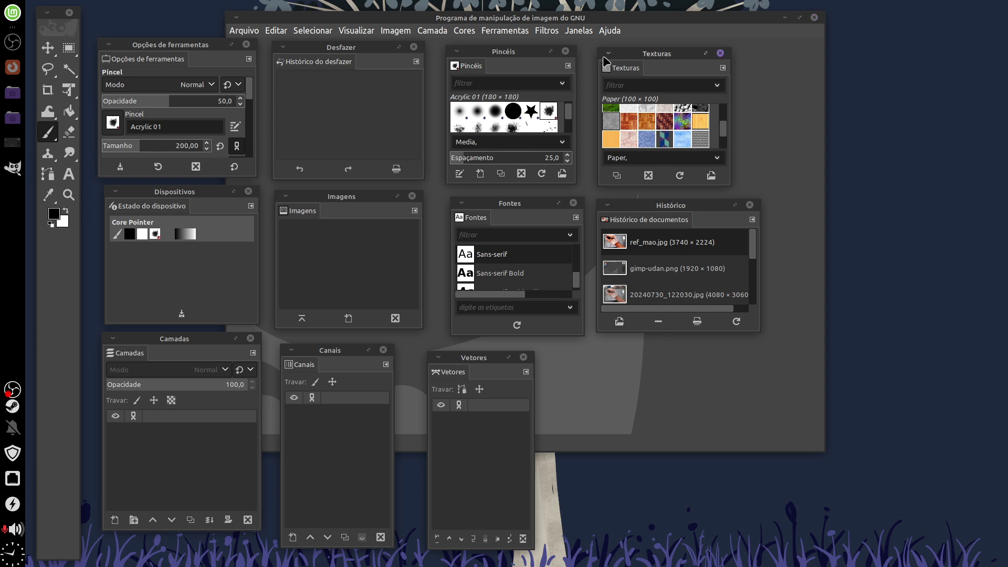
# - Close the Brushes window, heighten Tool Options, and browse the brush picker in list view
pyautogui.click(566, 52)
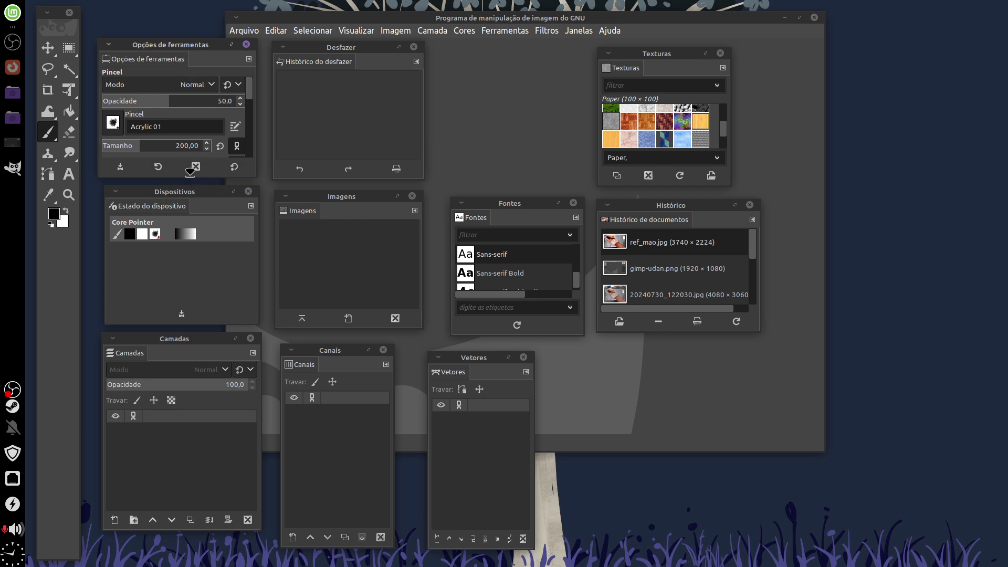
pyautogui.moveTo(190, 172); pyautogui.dragTo(190, 324)
pyautogui.click(113, 123)
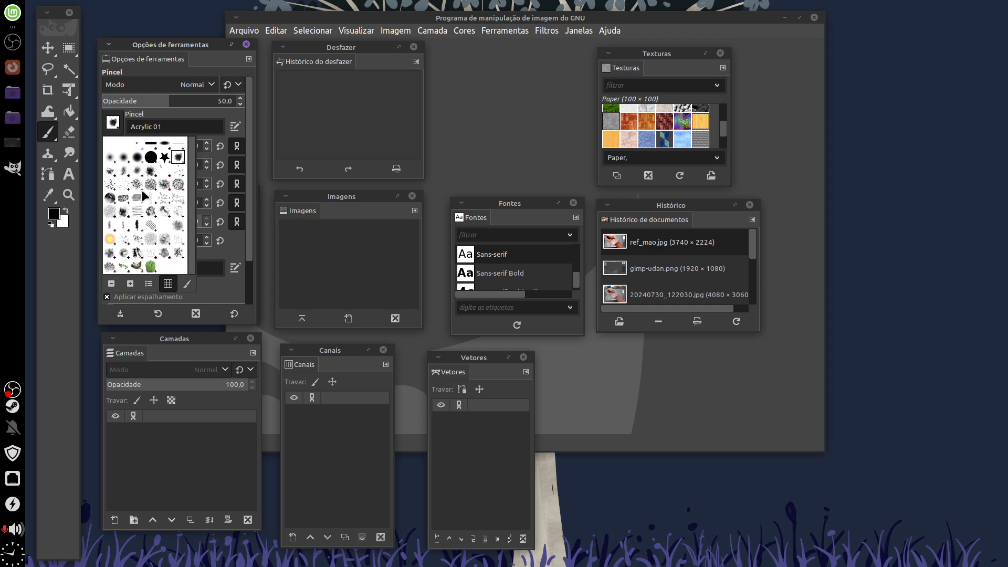
pyautogui.click(149, 284)
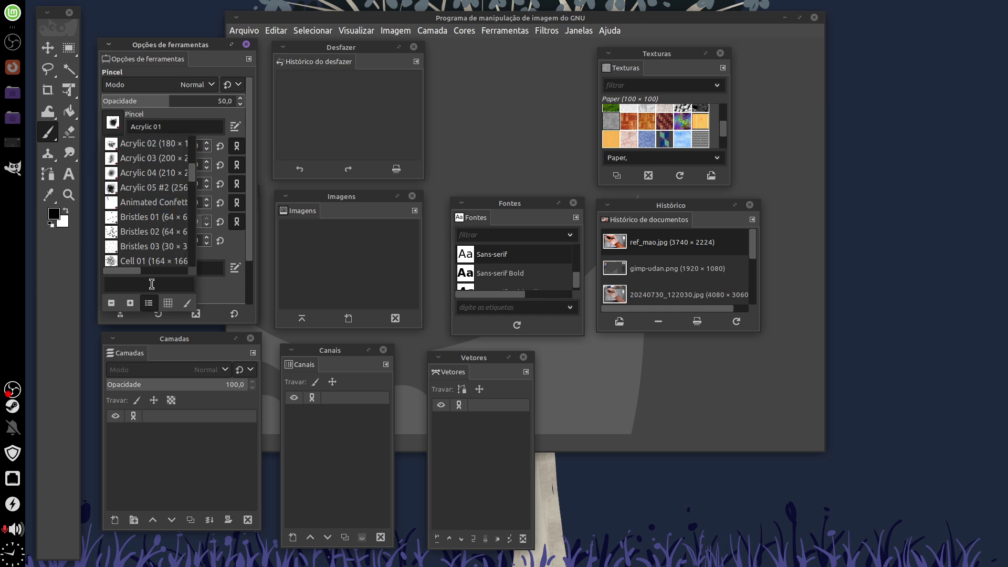
pyautogui.moveTo(192, 178); pyautogui.dragTo(193, 263)
pyautogui.click(168, 284)
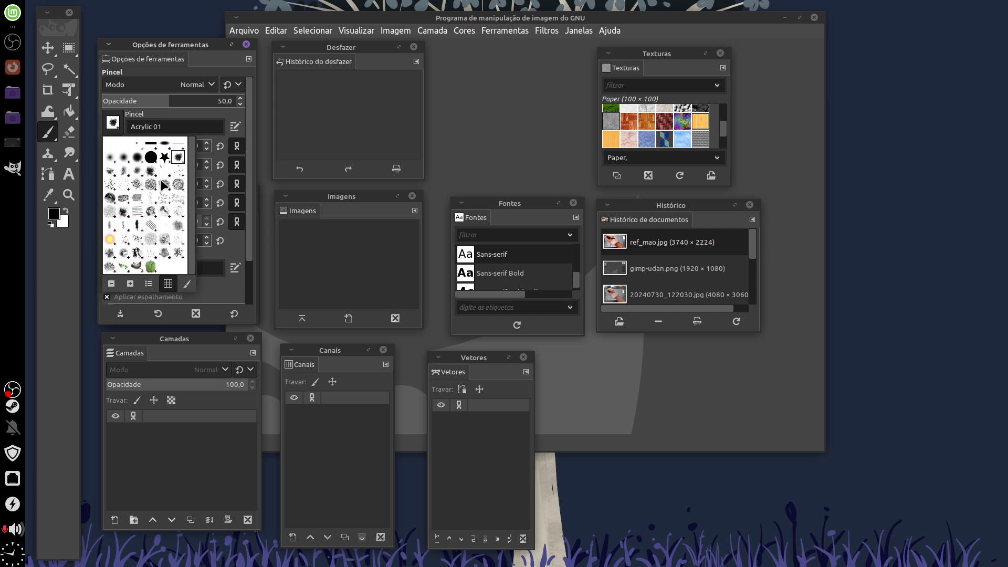
pyautogui.click(116, 123)
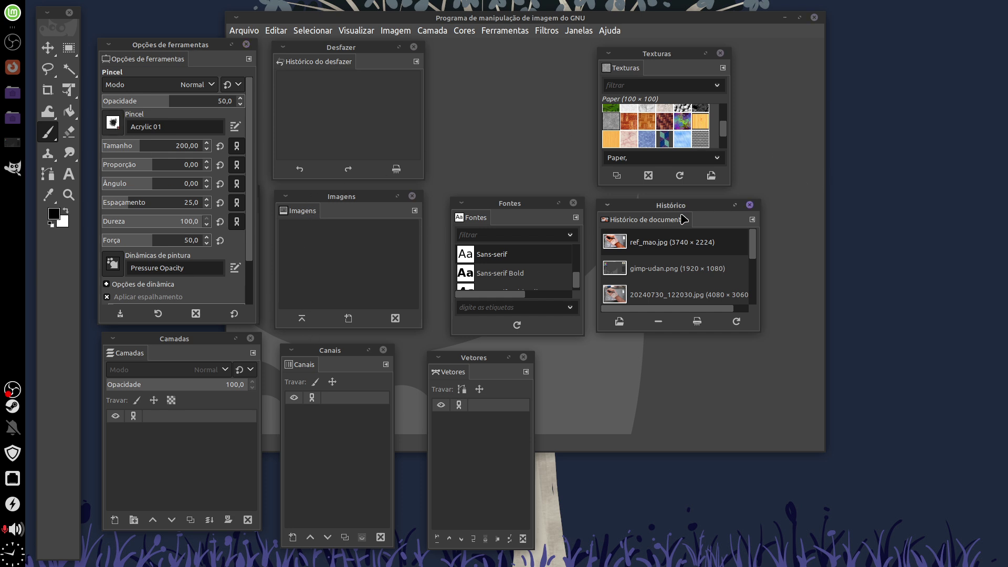
pyautogui.moveTo(665, 57); pyautogui.dragTo(672, 52)
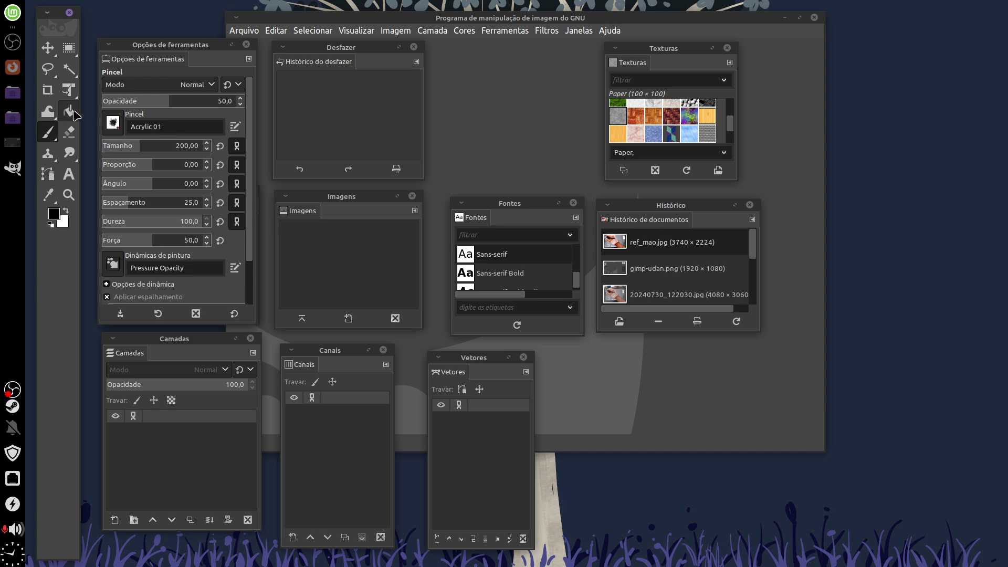
# - Make Dried mud the Bucket Fill pattern, then switch back to the Paintbrush
pyautogui.click(69, 111)
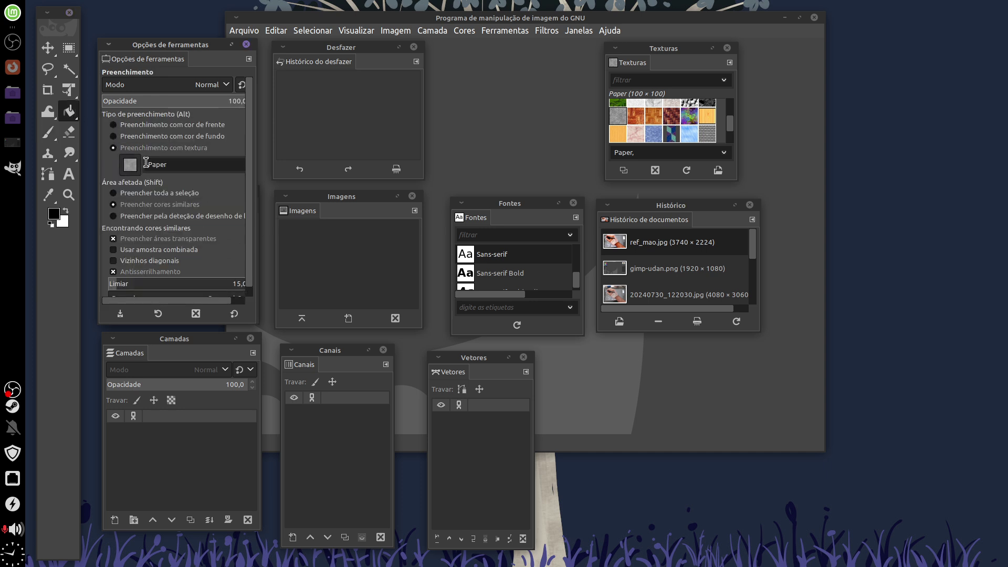
pyautogui.click(138, 164)
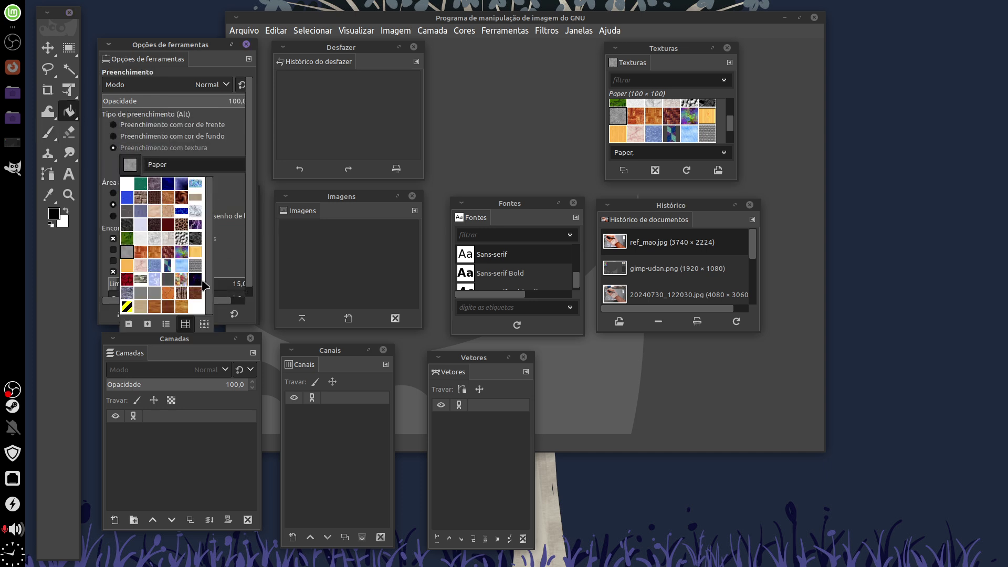
pyautogui.click(195, 254)
pyautogui.click(131, 167)
pyautogui.click(173, 207)
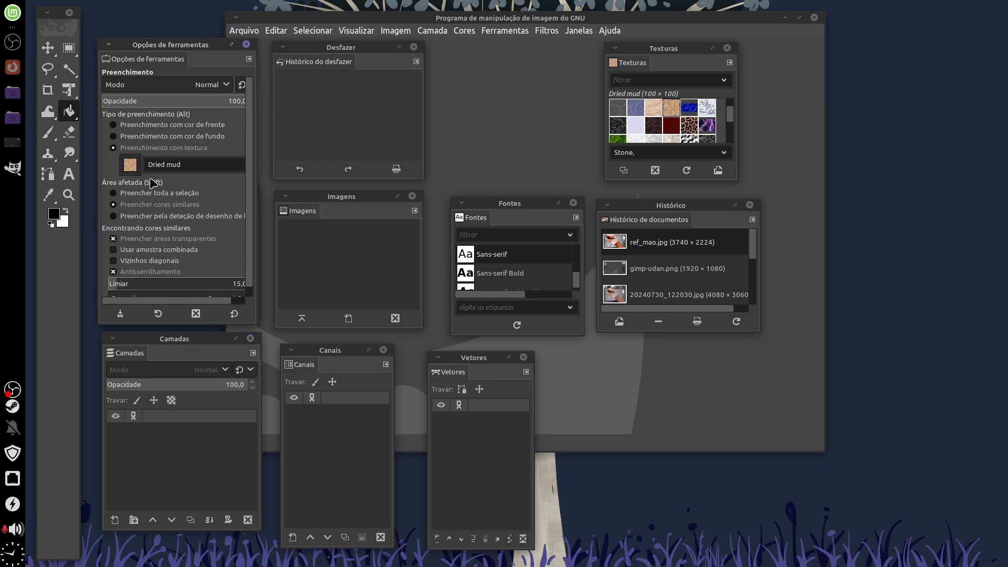
pyautogui.click(48, 132)
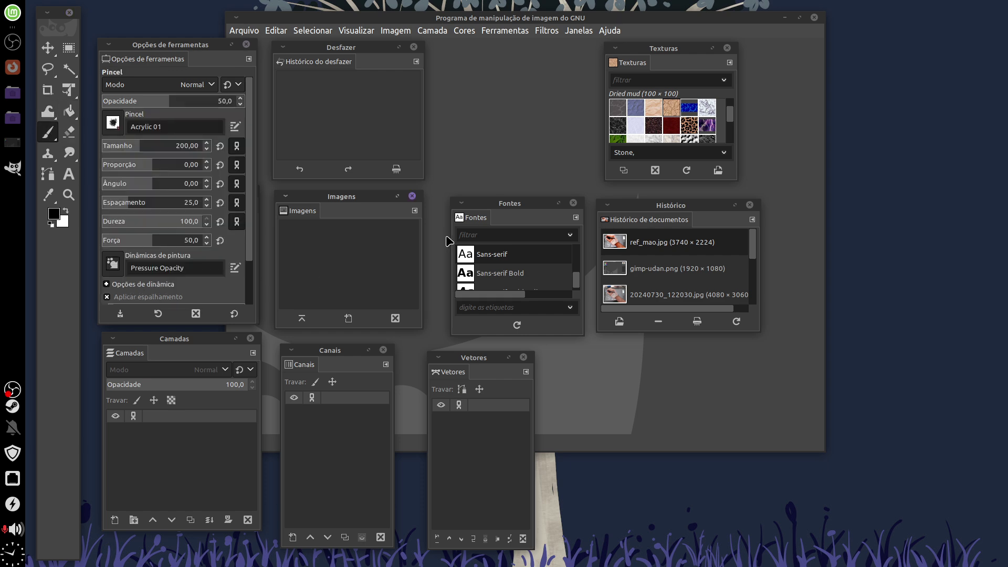
# - Close the Texturas and Fontes windows
pyautogui.moveTo(680, 50); pyautogui.dragTo(686, 51)
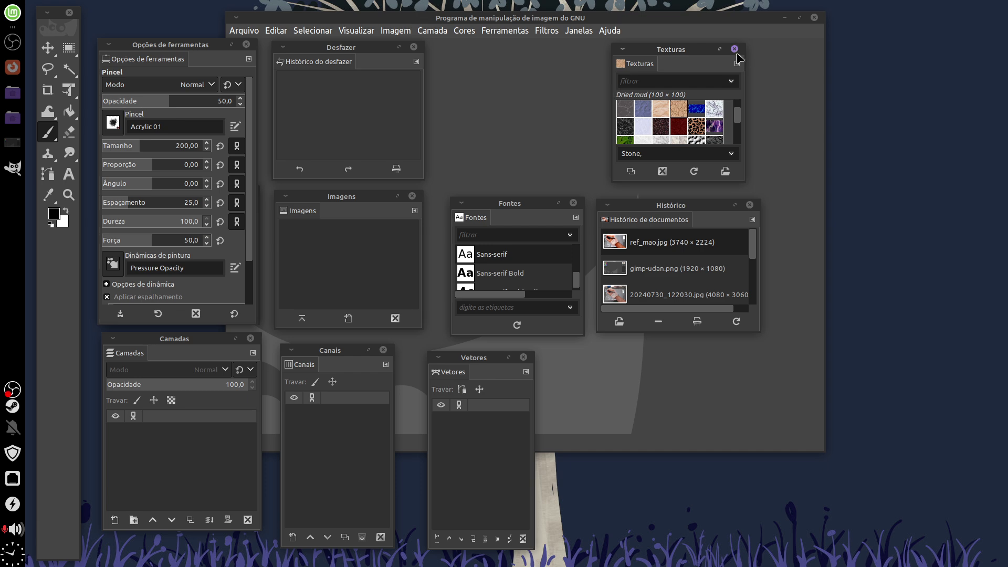
pyautogui.click(734, 50)
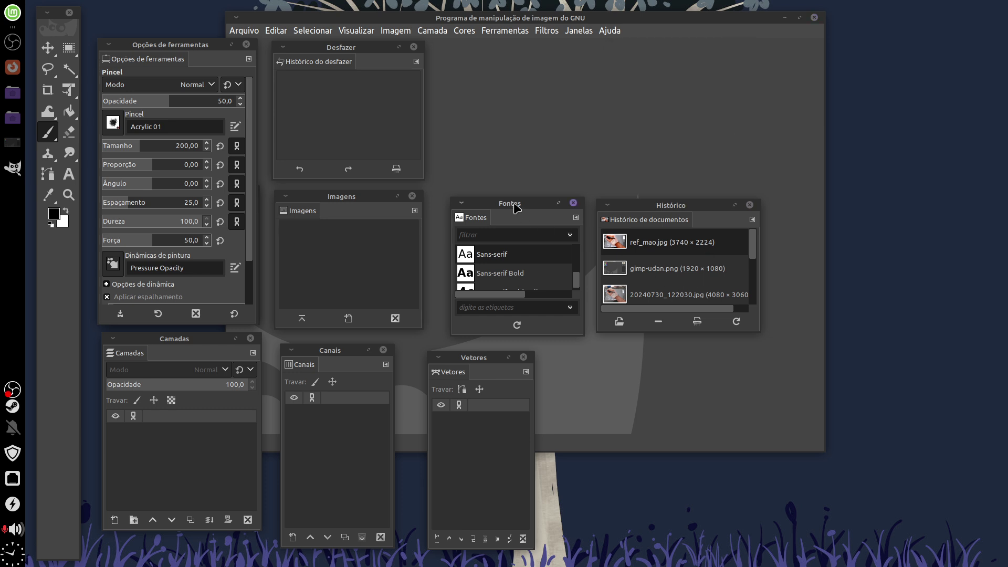
pyautogui.moveTo(518, 209); pyautogui.dragTo(519, 139)
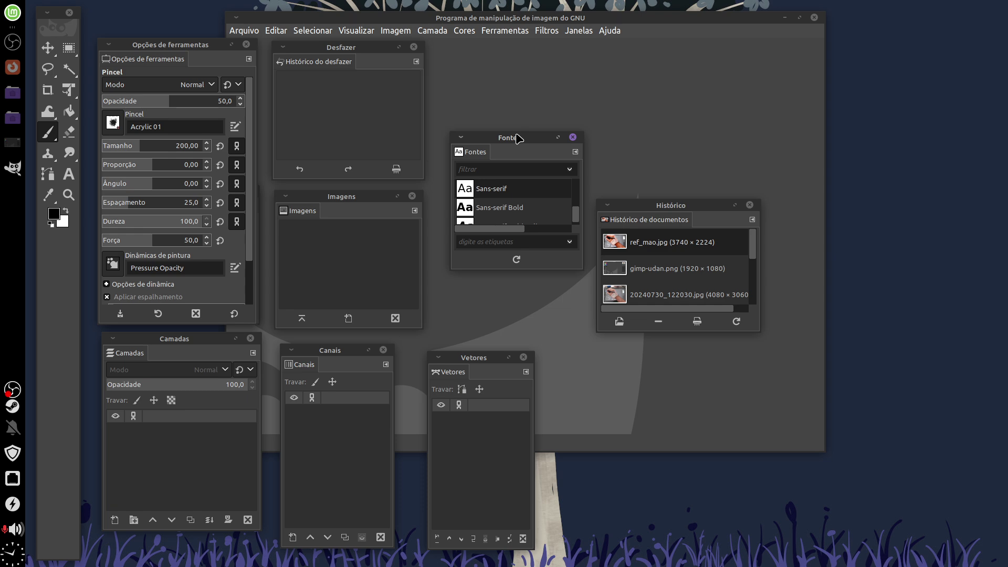
pyautogui.moveTo(520, 140); pyautogui.dragTo(516, 120)
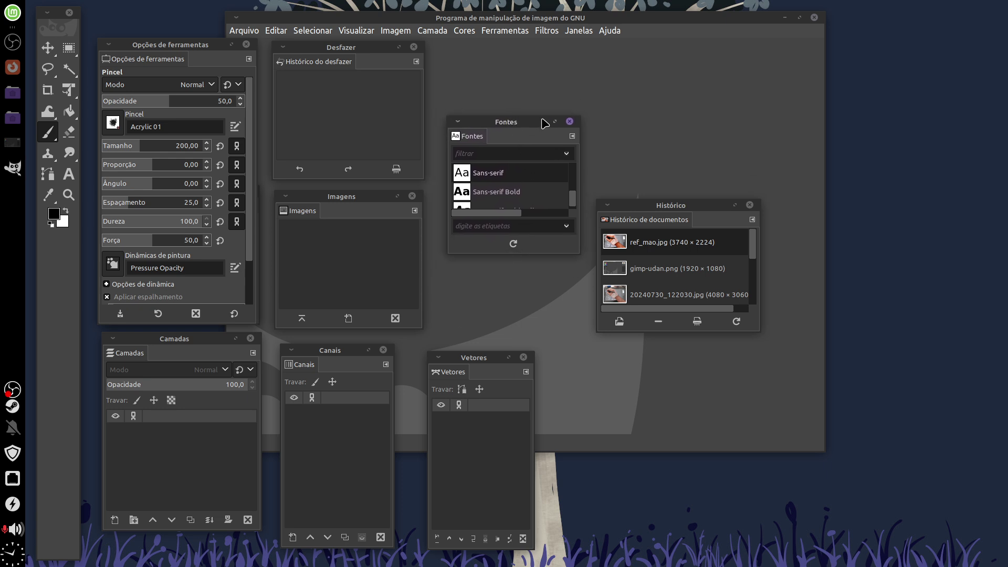
pyautogui.click(570, 122)
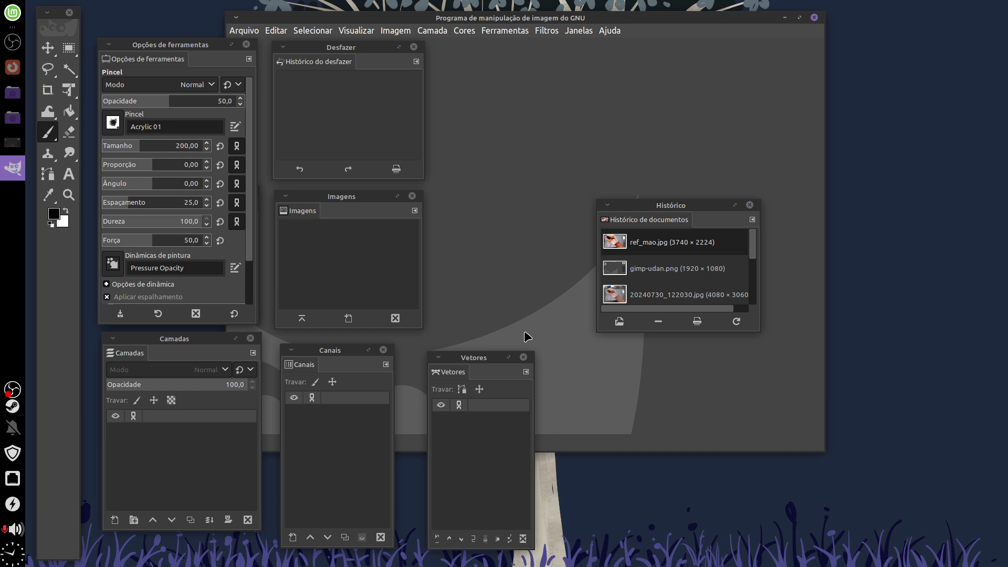
# - Close the Histórico and Imagens windows and glance at the Arquivo menu
pyautogui.moveTo(486, 362); pyautogui.dragTo(480, 358)
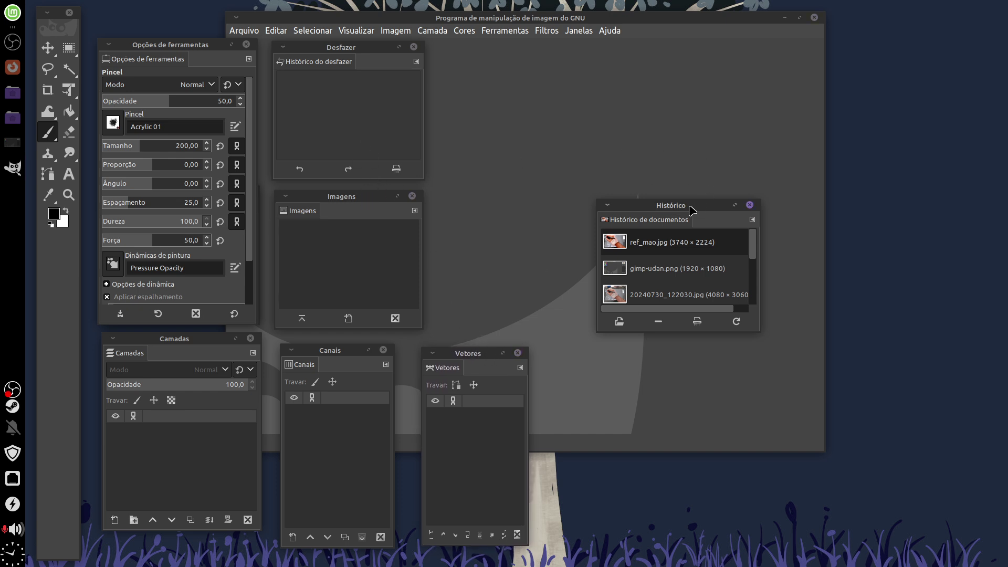
pyautogui.moveTo(689, 206); pyautogui.dragTo(679, 199)
pyautogui.click(741, 198)
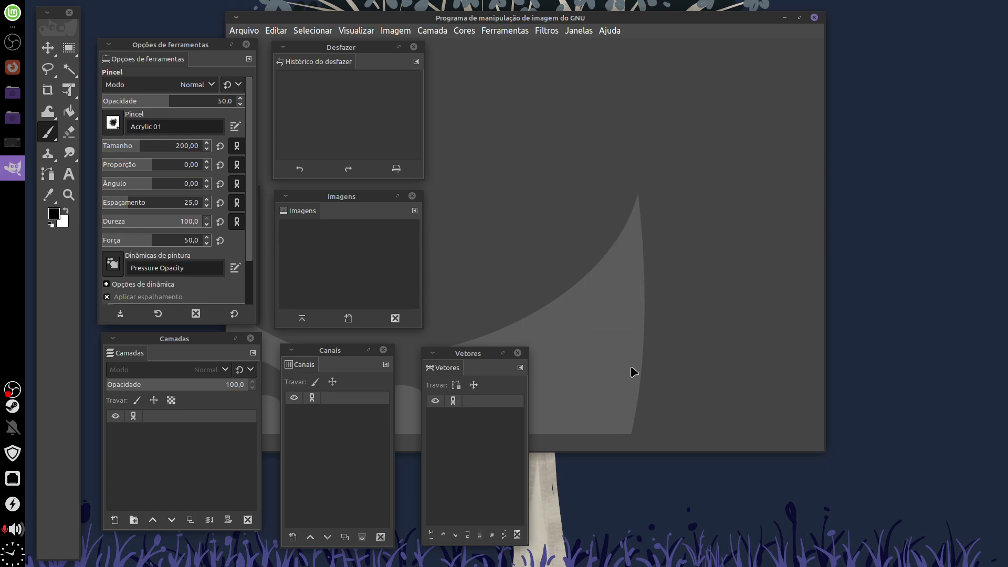
pyautogui.click(412, 196)
pyautogui.click(251, 31)
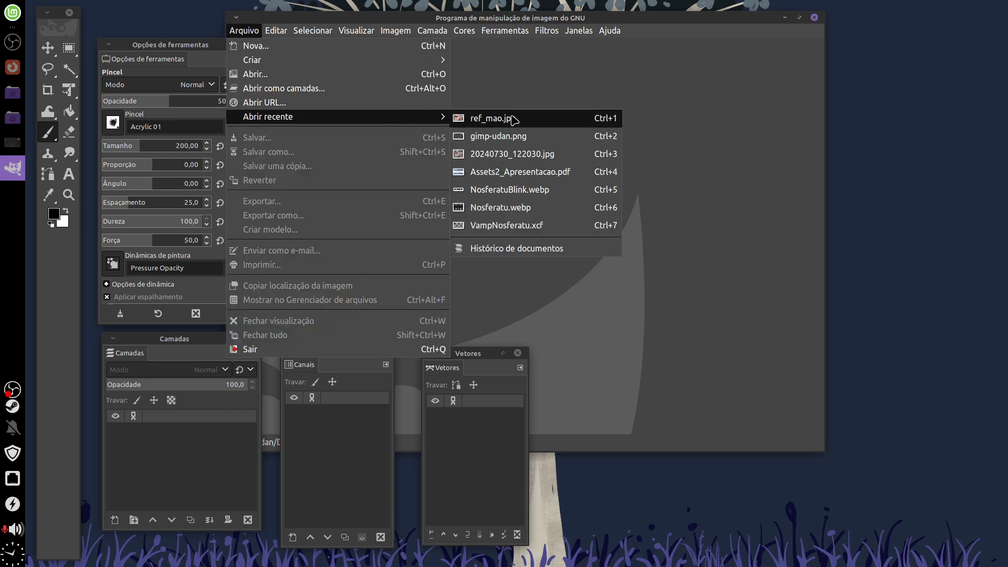
pyautogui.click(479, 19)
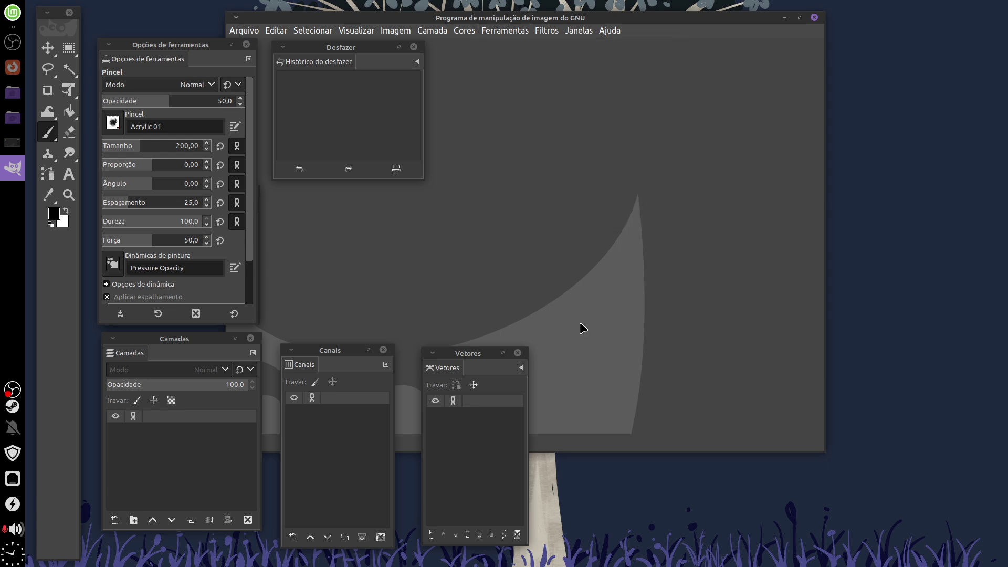
# - Move the toolbox to the right screen edge after browsing the Tools menu
pyautogui.click(579, 31)
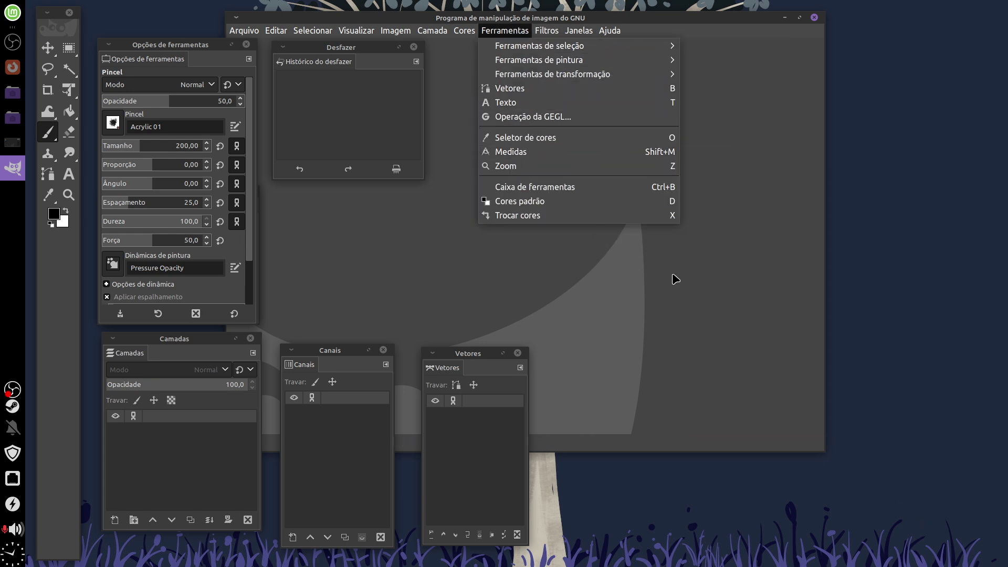
pyautogui.click(731, 283)
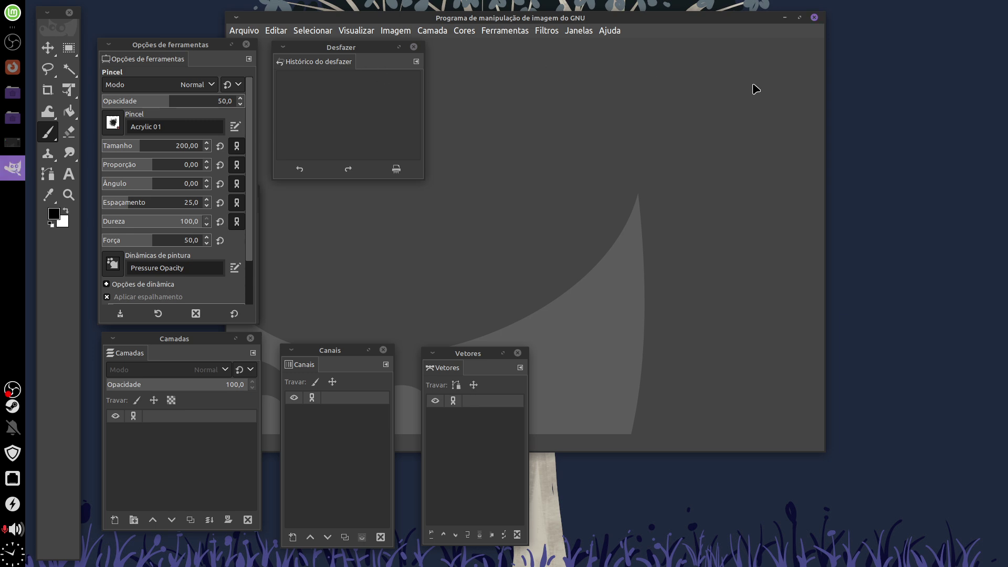
pyautogui.moveTo(353, 47); pyautogui.dragTo(348, 47)
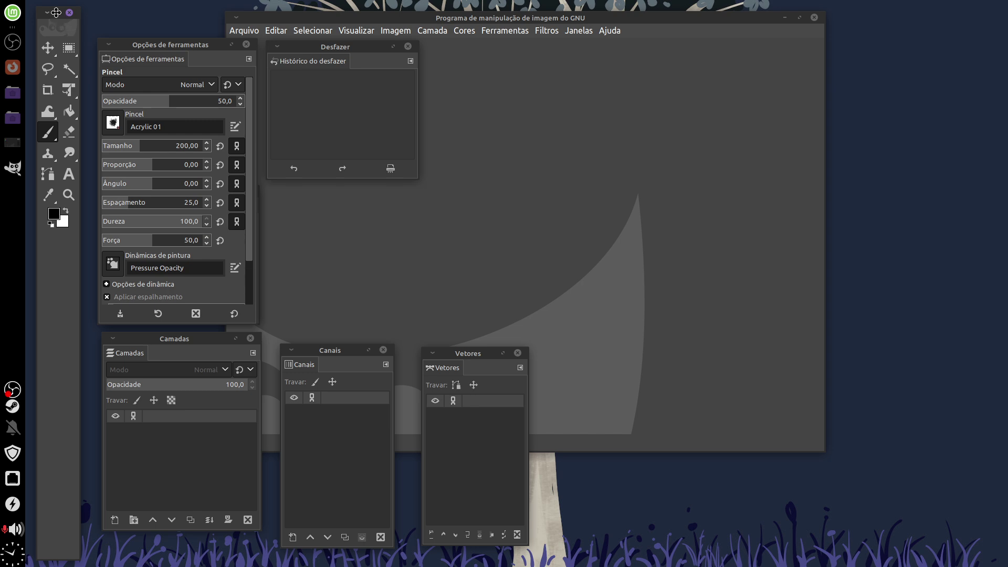
pyautogui.moveTo(56, 12); pyautogui.dragTo(965, 19)
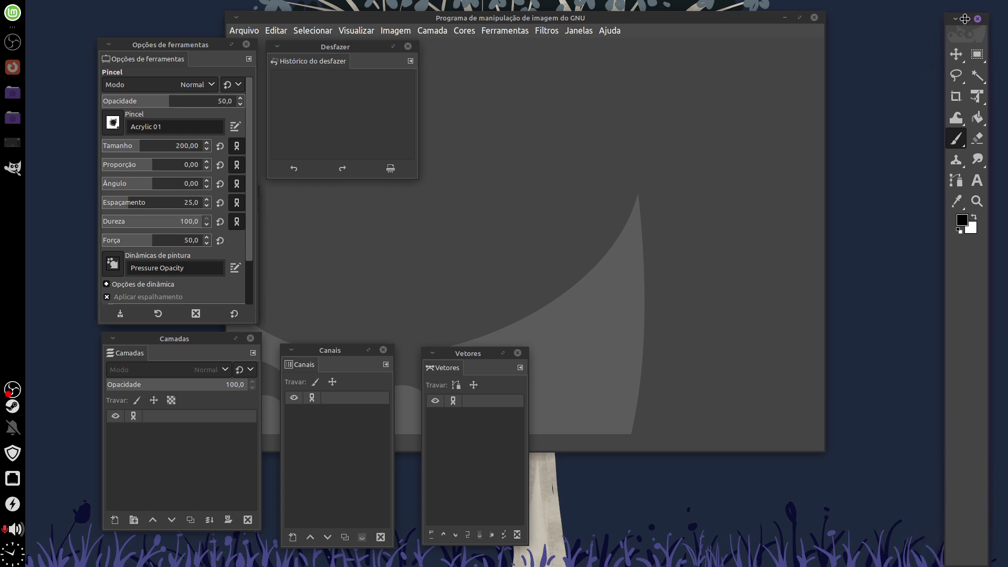
pyautogui.moveTo(966, 18); pyautogui.dragTo(971, 22)
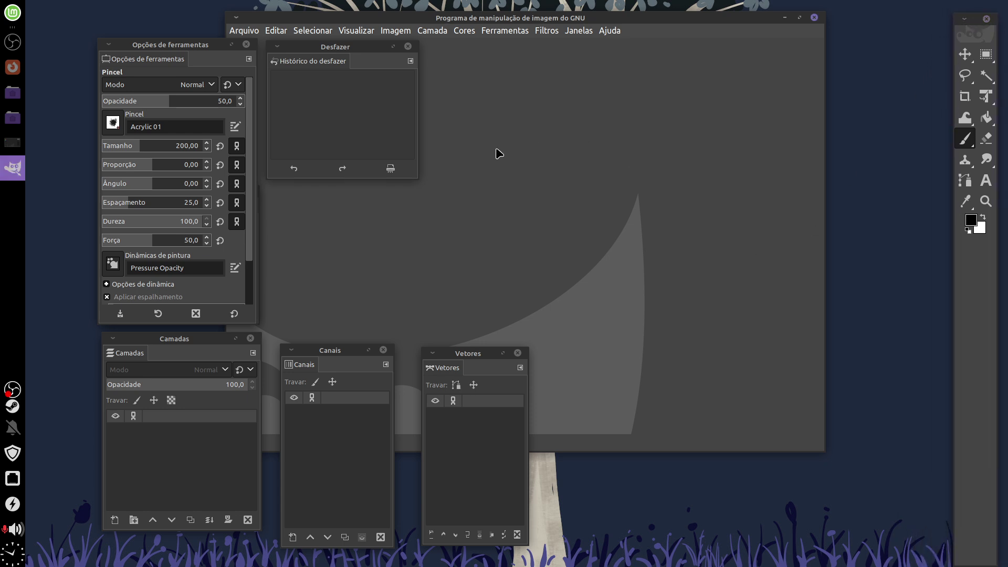
pyautogui.rightClick(975, 21)
pyautogui.click(975, 23)
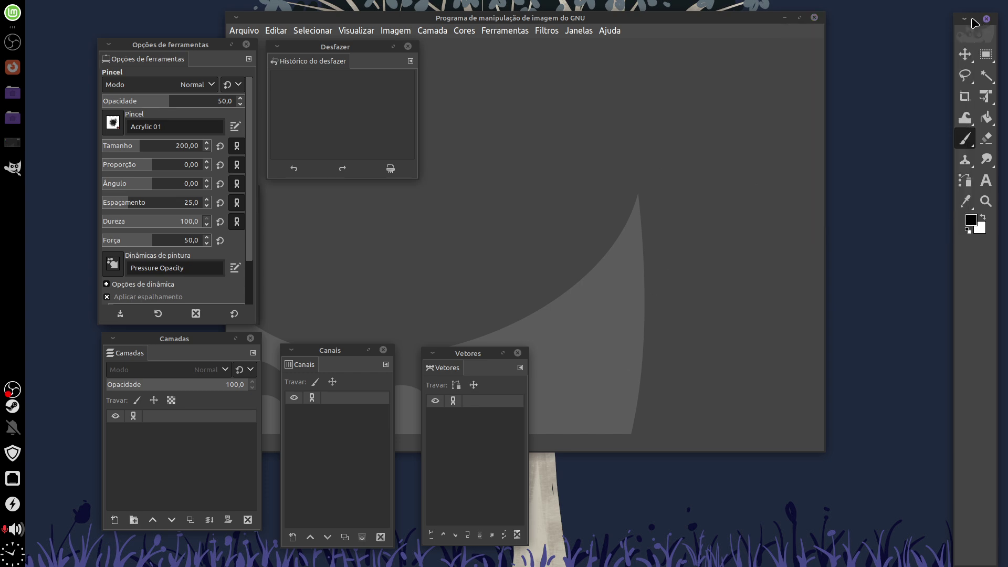
pyautogui.moveTo(980, 24); pyautogui.dragTo(976, 24)
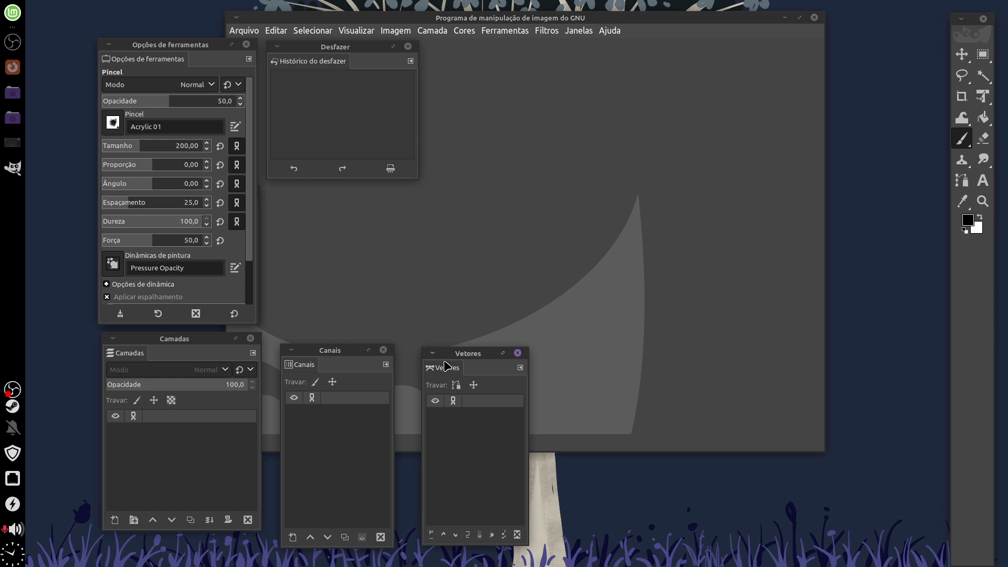
# - Move the Vetores window to the upper right and place Canais beside it
pyautogui.moveTo(471, 359); pyautogui.dragTo(774, 73)
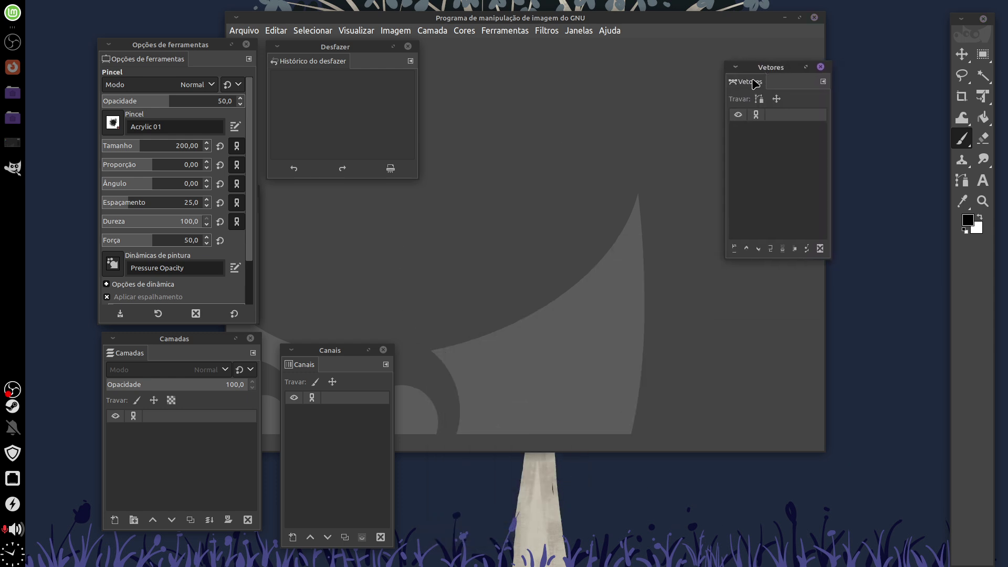
pyautogui.moveTo(771, 67)
pyautogui.mouseDown()
pyautogui.moveTo(836, 145)
pyautogui.moveTo(738, 137)
pyautogui.mouseUp()
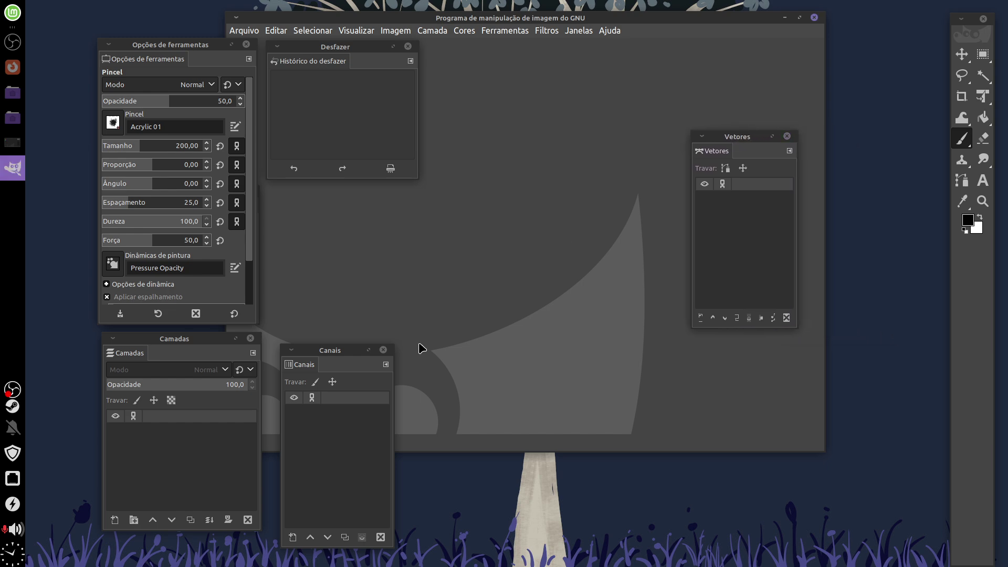
pyautogui.moveTo(337, 351)
pyautogui.mouseDown()
pyautogui.moveTo(873, 145)
pyautogui.moveTo(864, 133)
pyautogui.mouseUp()
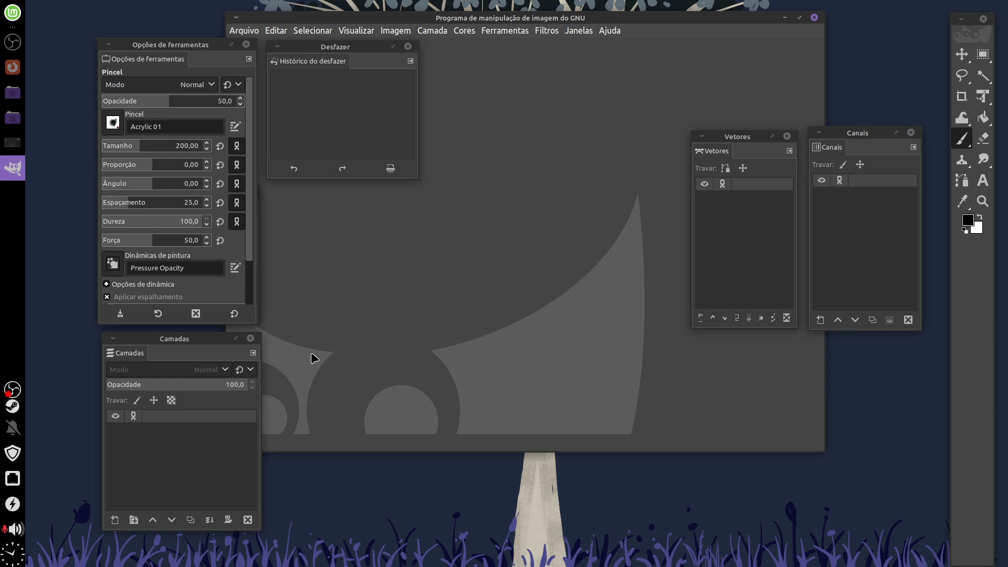
# - Line up the Layers, Vectors and Channels panels side by side at the upper right
pyautogui.moveTo(187, 340); pyautogui.dragTo(604, 133)
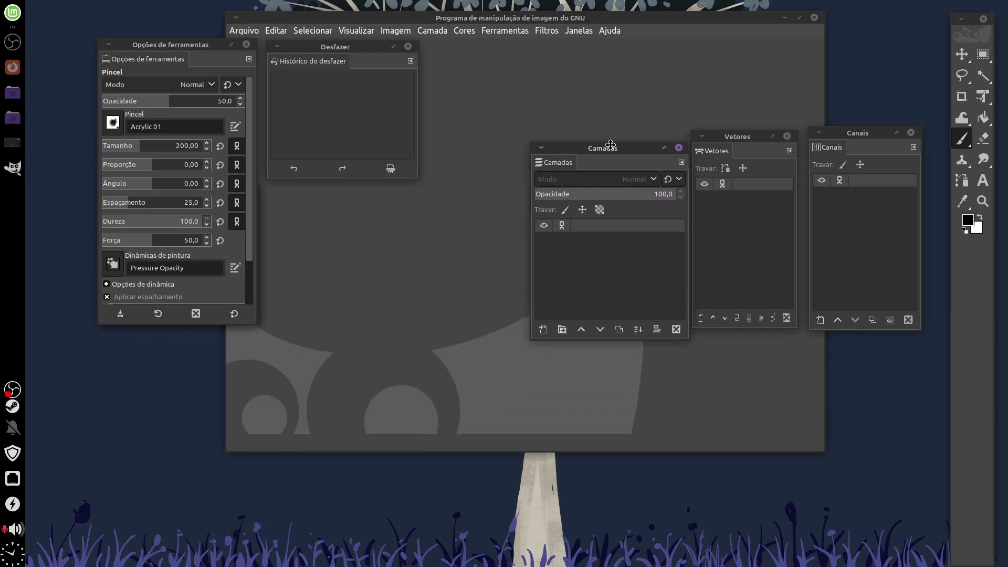
pyautogui.moveTo(879, 140); pyautogui.dragTo(897, 136)
pyautogui.moveTo(739, 135); pyautogui.dragTo(760, 134)
pyautogui.moveTo(528, 137); pyautogui.dragTo(562, 138)
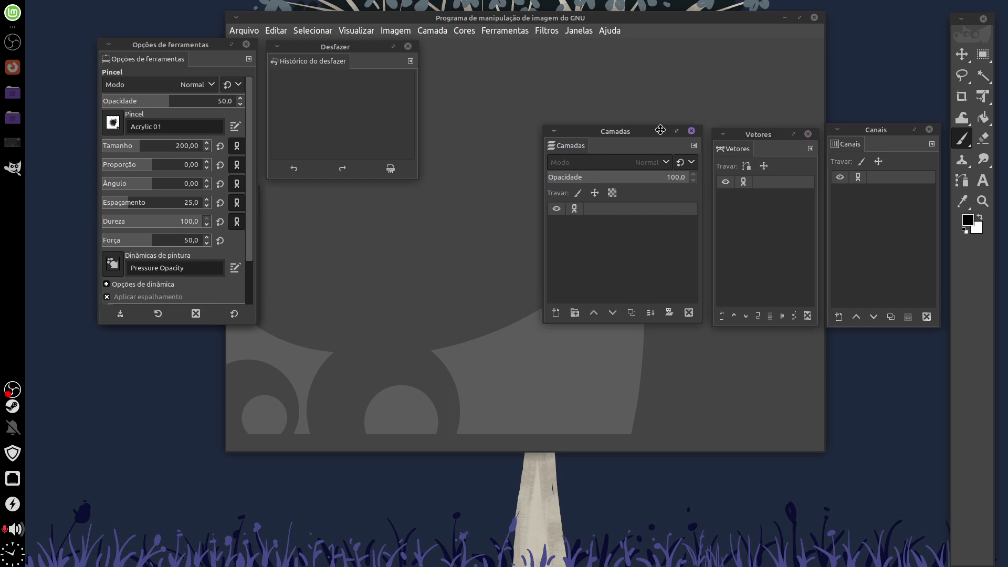
# - Move undo history to the lower right and tool options to the lower left, and close device status
pyautogui.moveTo(343, 45); pyautogui.dragTo(839, 394)
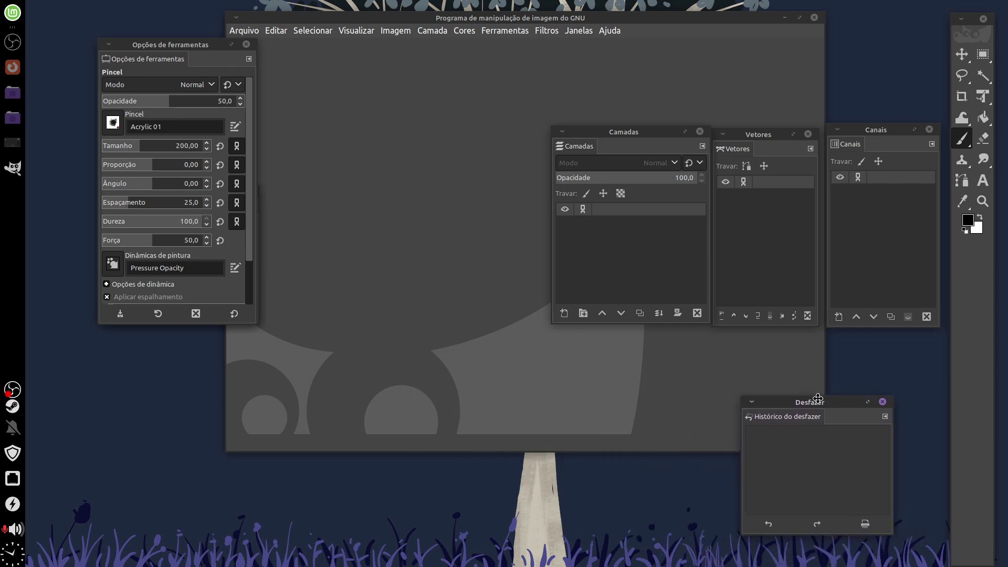
pyautogui.moveTo(839, 394); pyautogui.dragTo(835, 413)
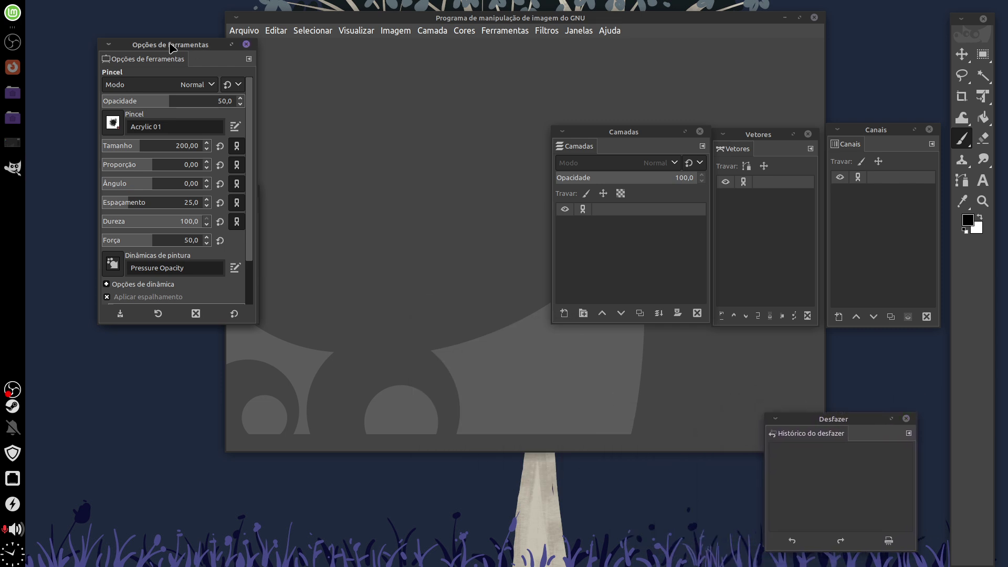
pyautogui.moveTo(170, 45); pyautogui.dragTo(100, 288)
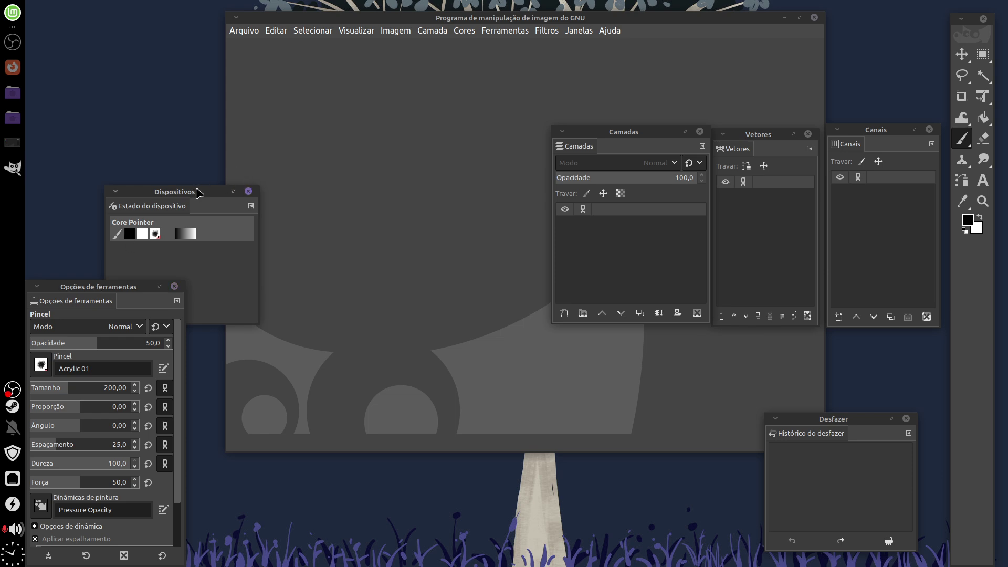
pyautogui.moveTo(199, 193)
pyautogui.mouseDown()
pyautogui.moveTo(243, 141)
pyautogui.moveTo(278, 131)
pyautogui.mouseUp()
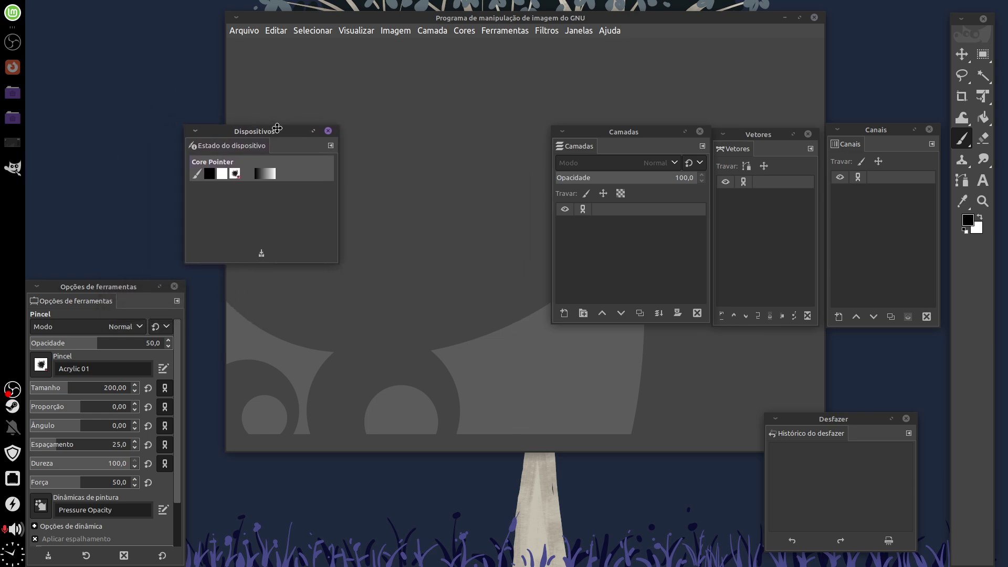
pyautogui.click(327, 131)
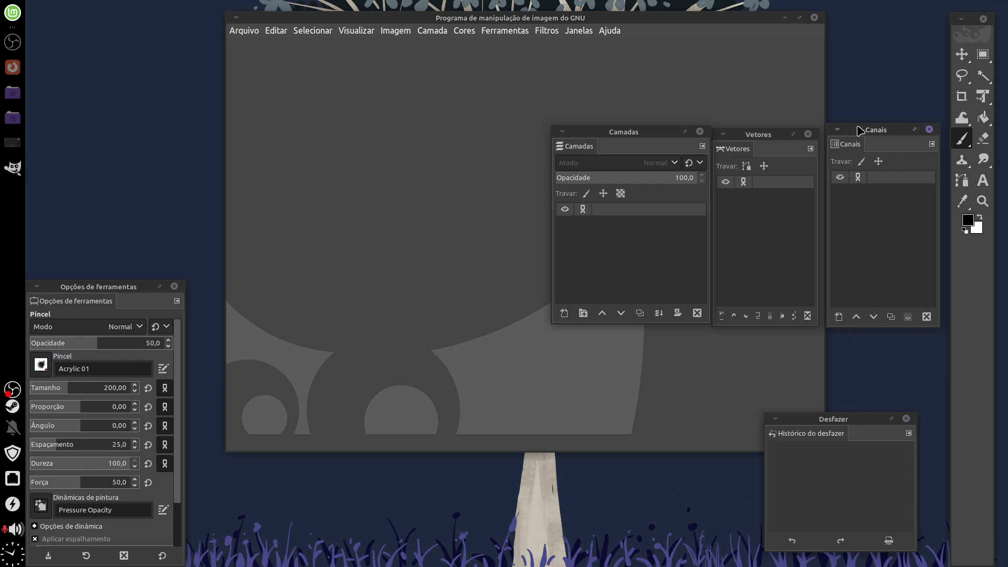
# - Realign the Channels, Vectors and Layers panels into an even row
pyautogui.moveTo(860, 130); pyautogui.dragTo(902, 136)
pyautogui.moveTo(779, 132); pyautogui.dragTo(795, 139)
pyautogui.moveTo(661, 131); pyautogui.dragTo(676, 143)
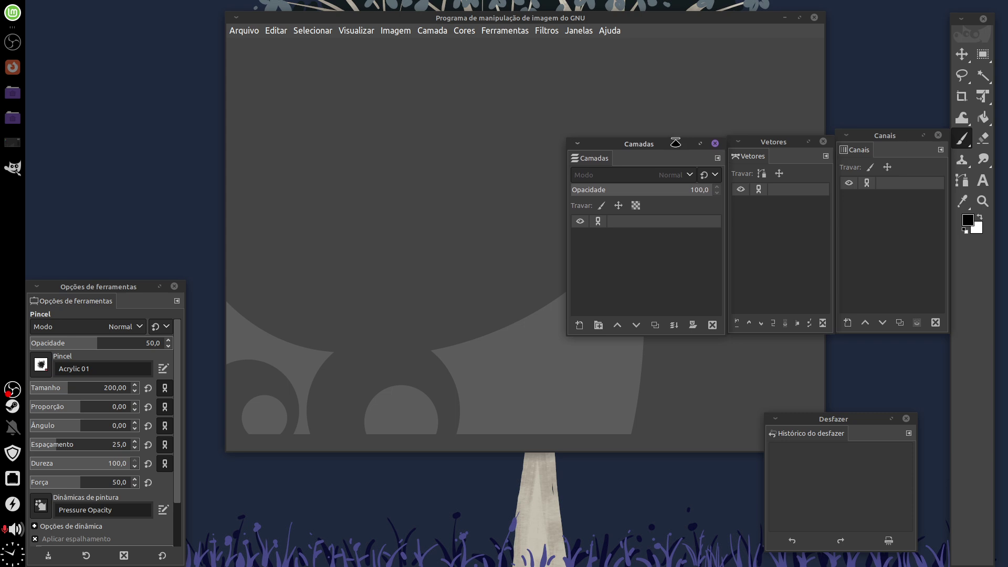
pyautogui.click(579, 30)
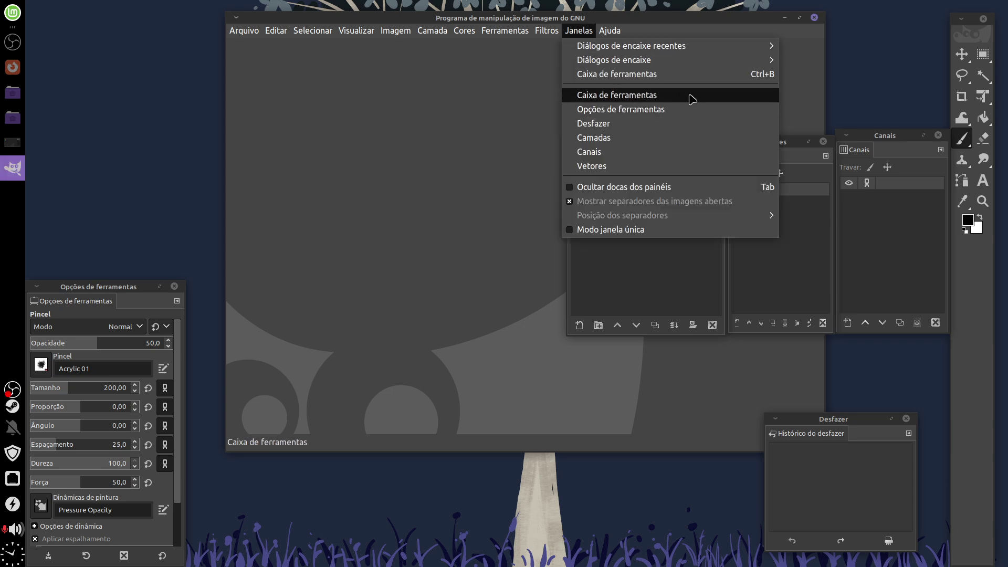
pyautogui.moveTo(670, 60)
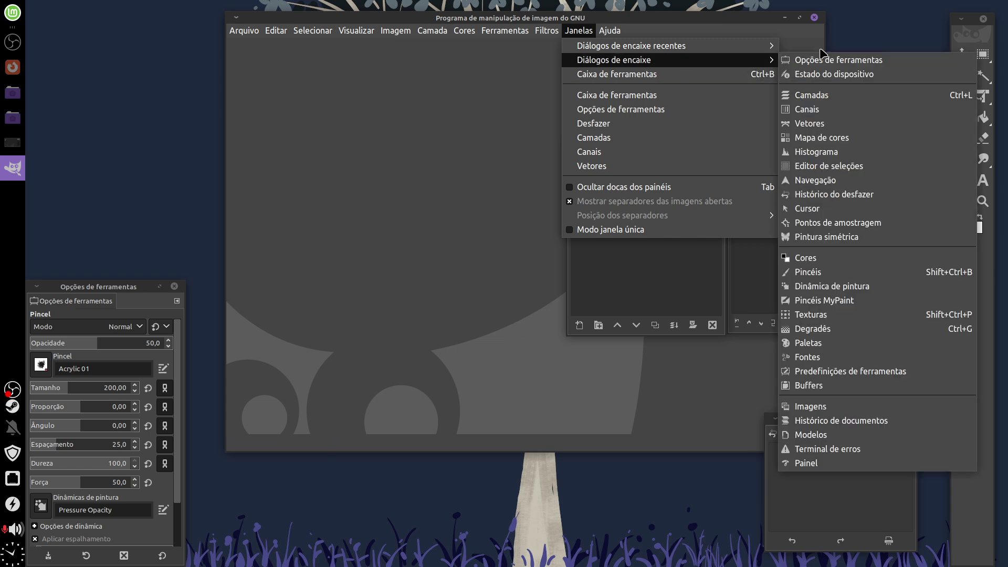
# - Place the foreground/background colour panel at the top left and browse its selector views
pyautogui.click(846, 265)
pyautogui.moveTo(840, 158); pyautogui.dragTo(81, 25)
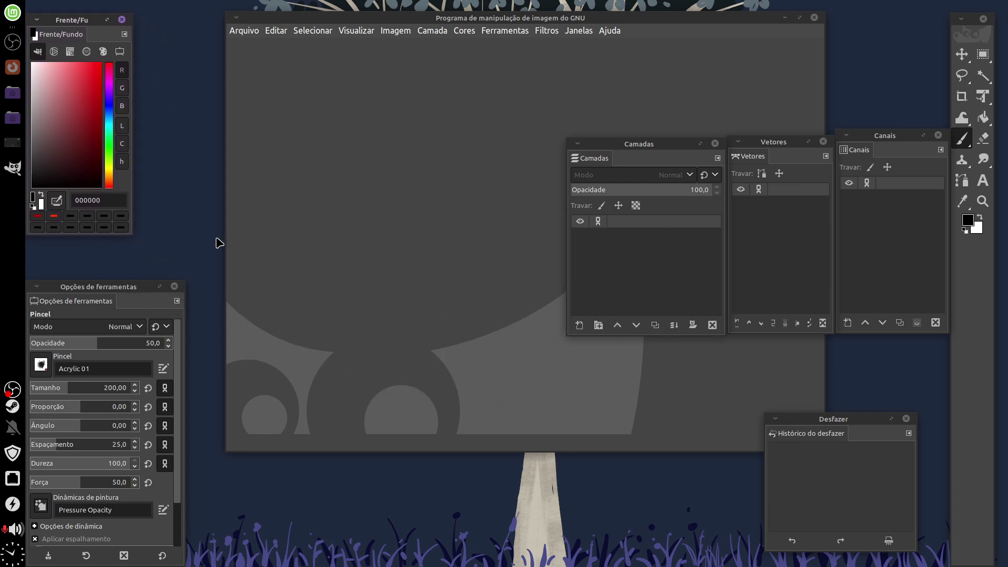
pyautogui.click(54, 51)
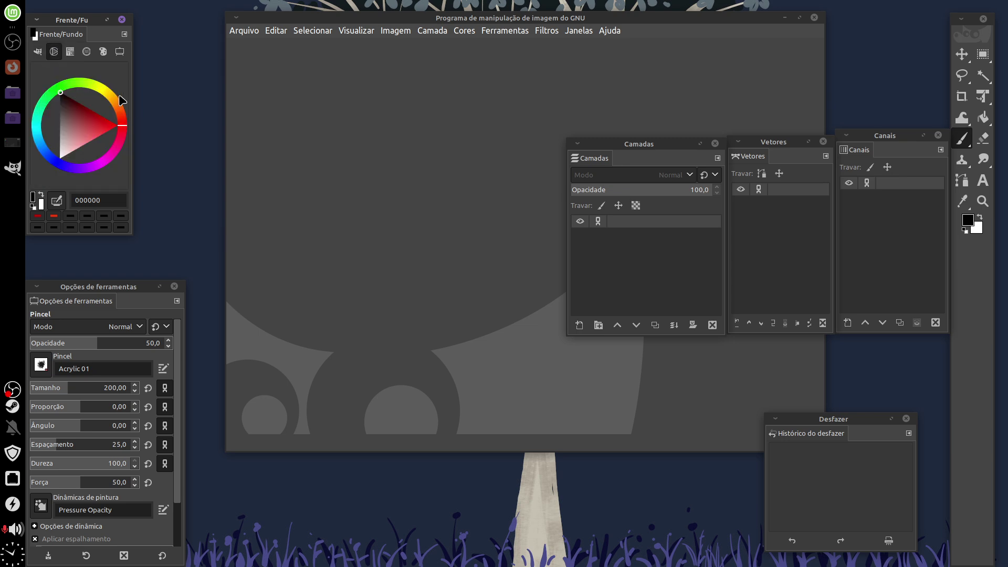
pyautogui.click(70, 51)
pyautogui.click(103, 51)
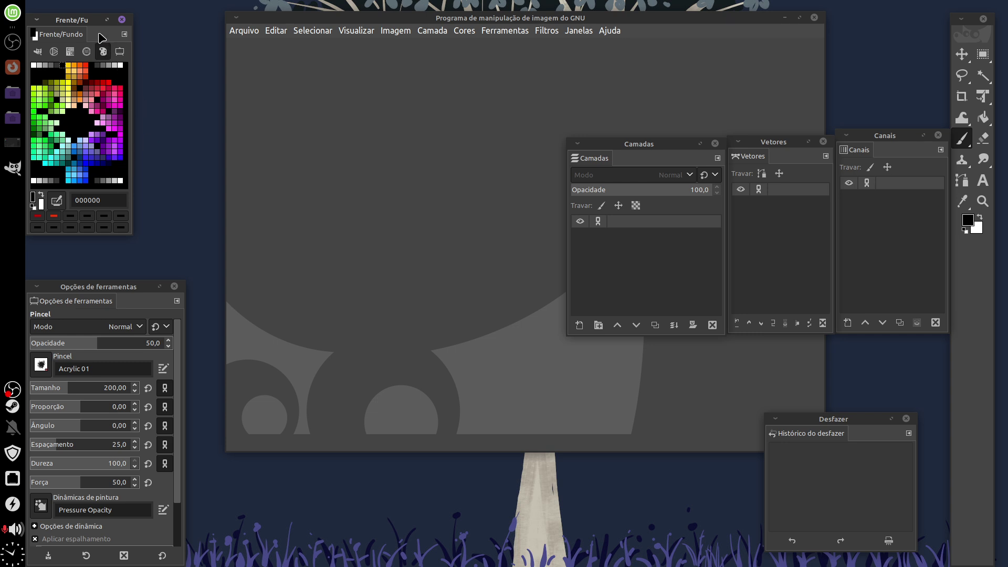
pyautogui.moveTo(90, 25); pyautogui.dragTo(91, 10)
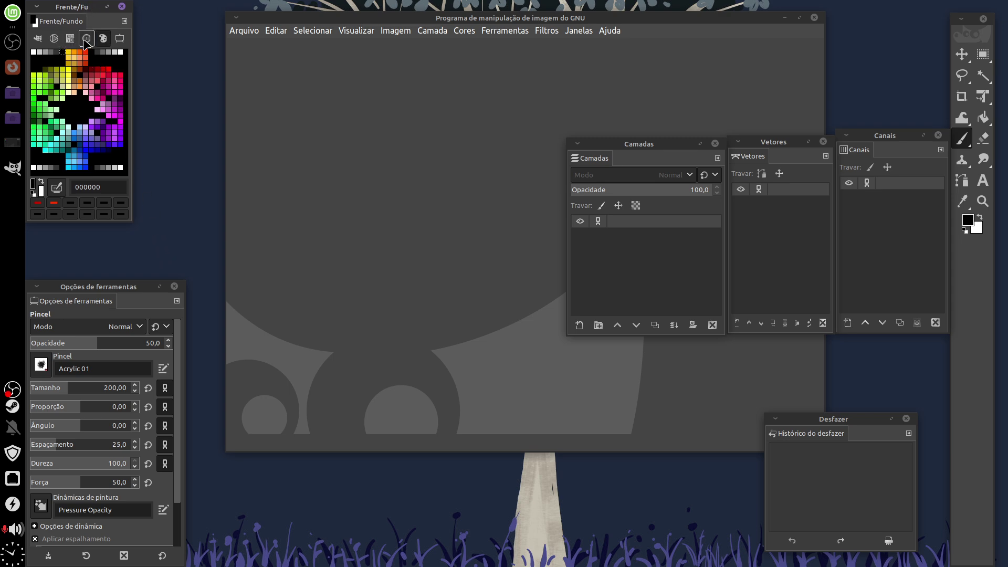
# - Pick a foreground colour with the triangle wheel and square selectors, ending on the palette swatch view
pyautogui.click(87, 38)
pyautogui.click(54, 38)
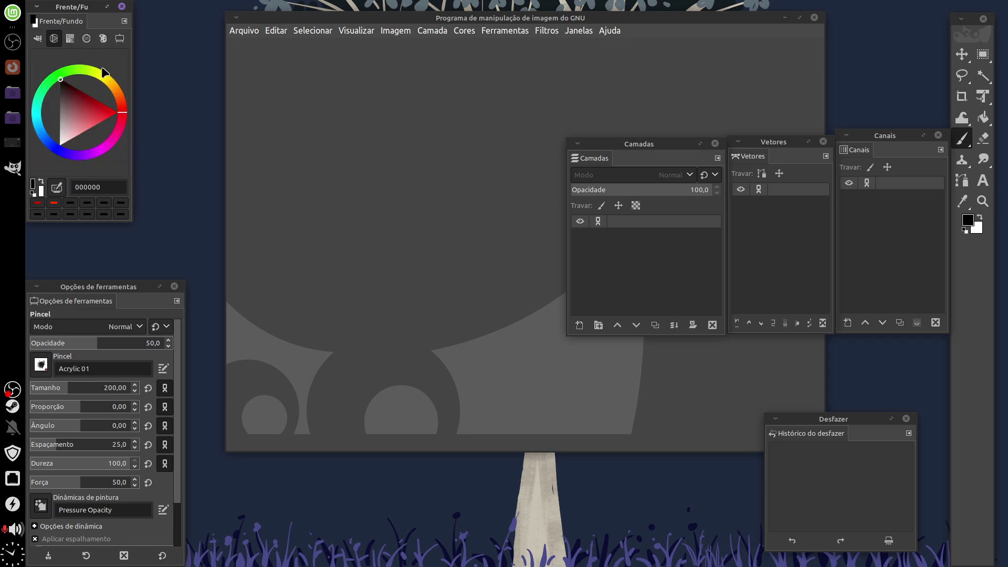
pyautogui.moveTo(124, 118)
pyautogui.mouseDown()
pyautogui.moveTo(43, 94)
pyautogui.moveTo(110, 74)
pyautogui.moveTo(123, 129)
pyautogui.mouseUp()
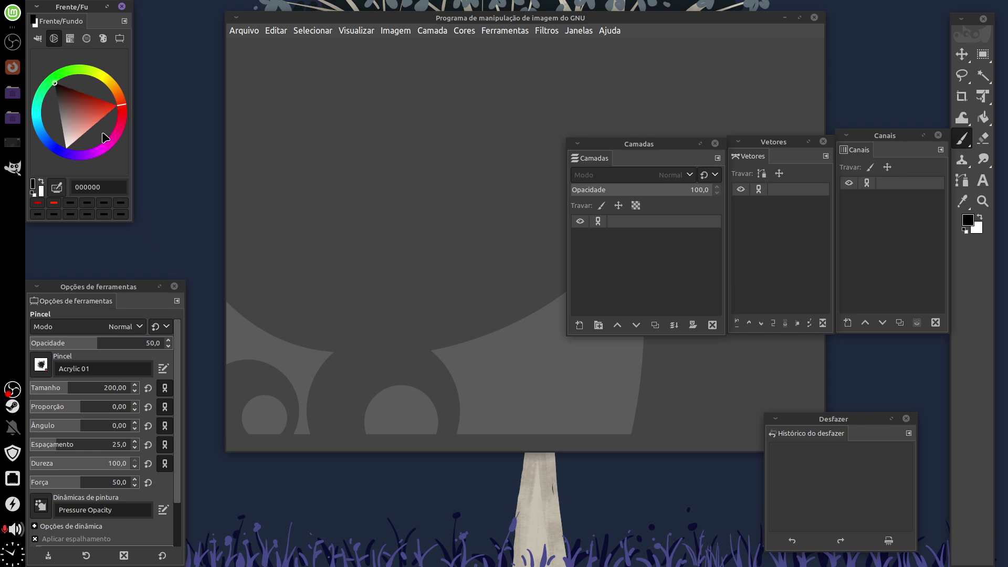
pyautogui.click(37, 38)
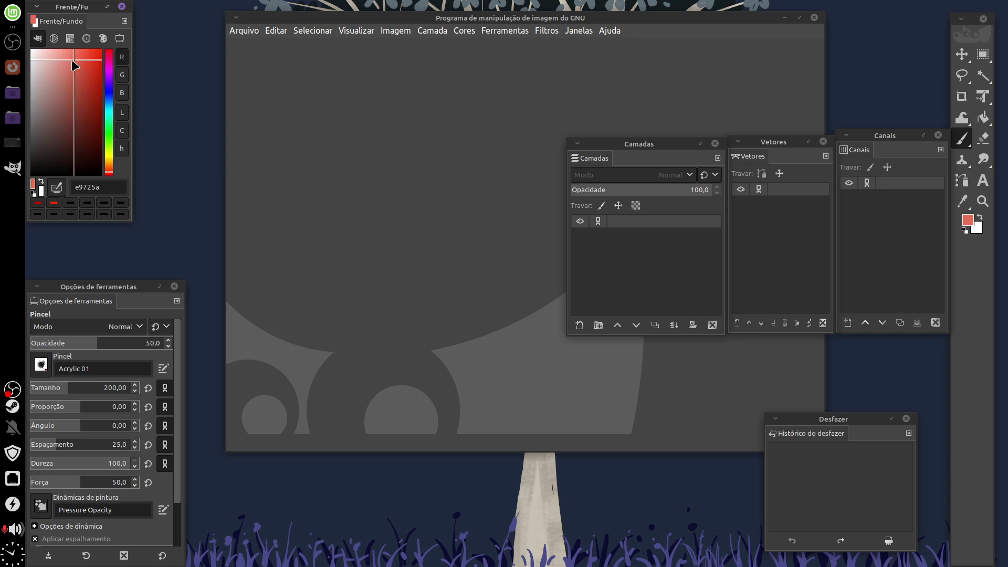
pyautogui.moveTo(66, 146); pyautogui.dragTo(33, 173)
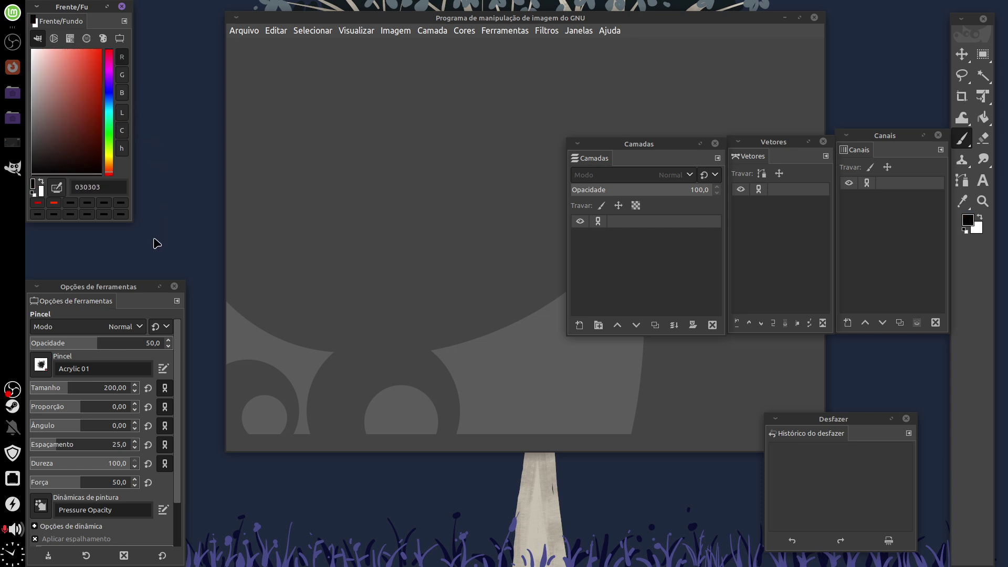
pyautogui.click(44, 182)
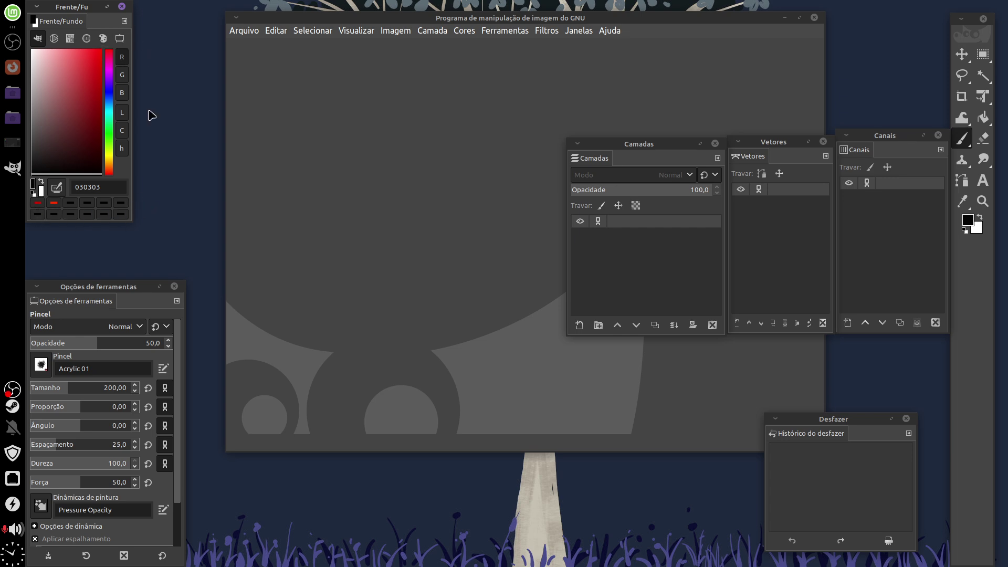
pyautogui.click(103, 38)
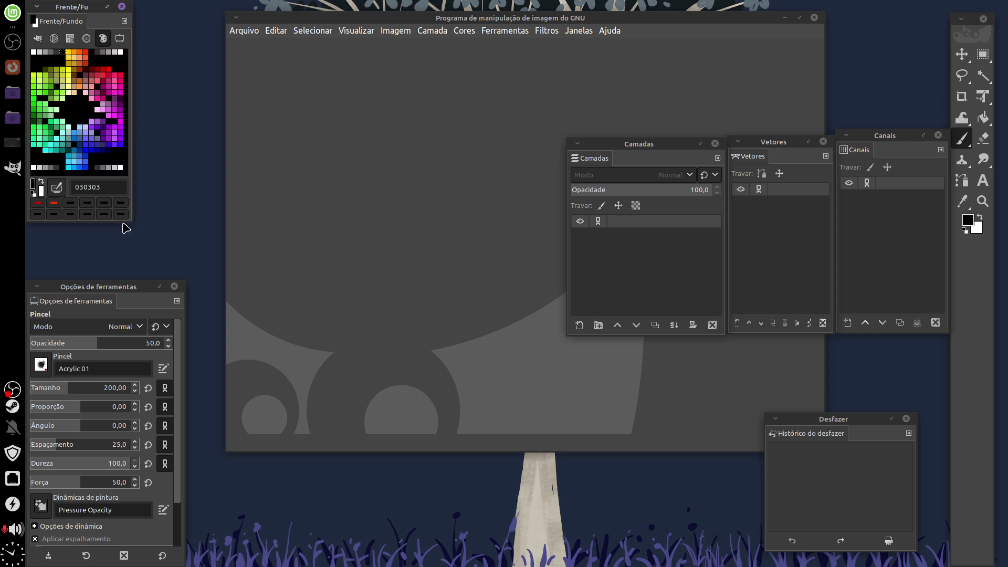
pyautogui.click(283, 367)
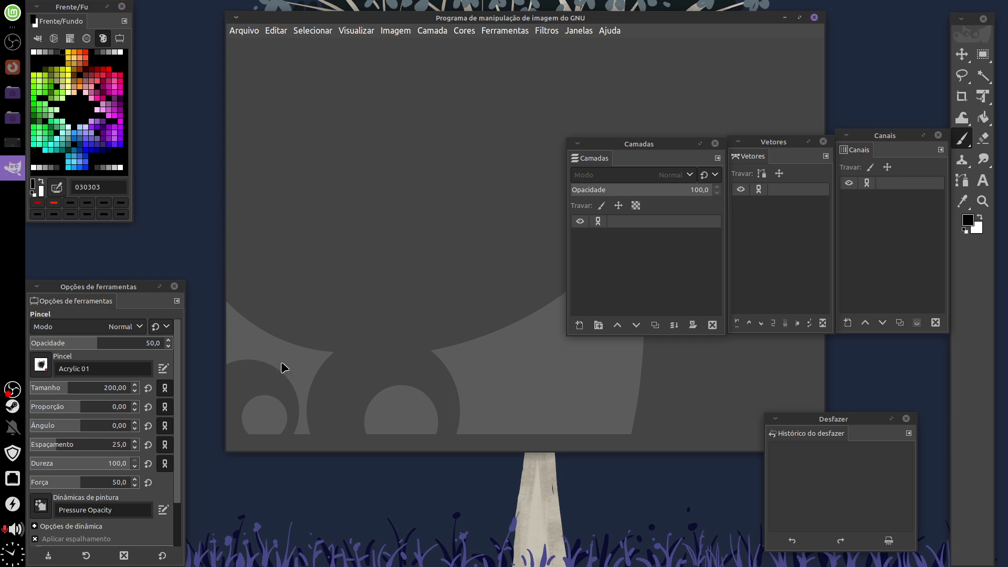
# - Add the Palettes panel at the centre-left and stretch it taller
pyautogui.click(587, 33)
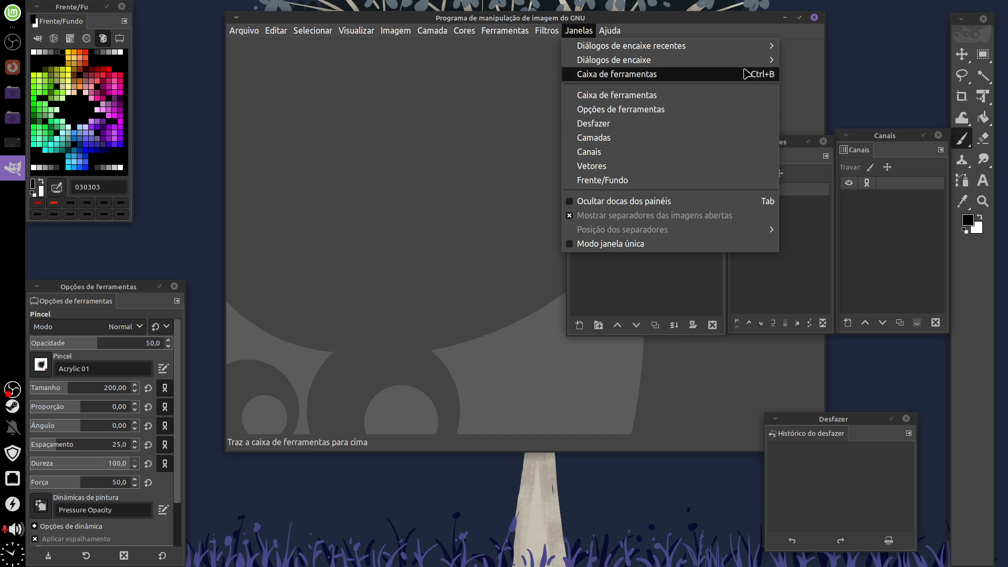
pyautogui.moveTo(614, 60)
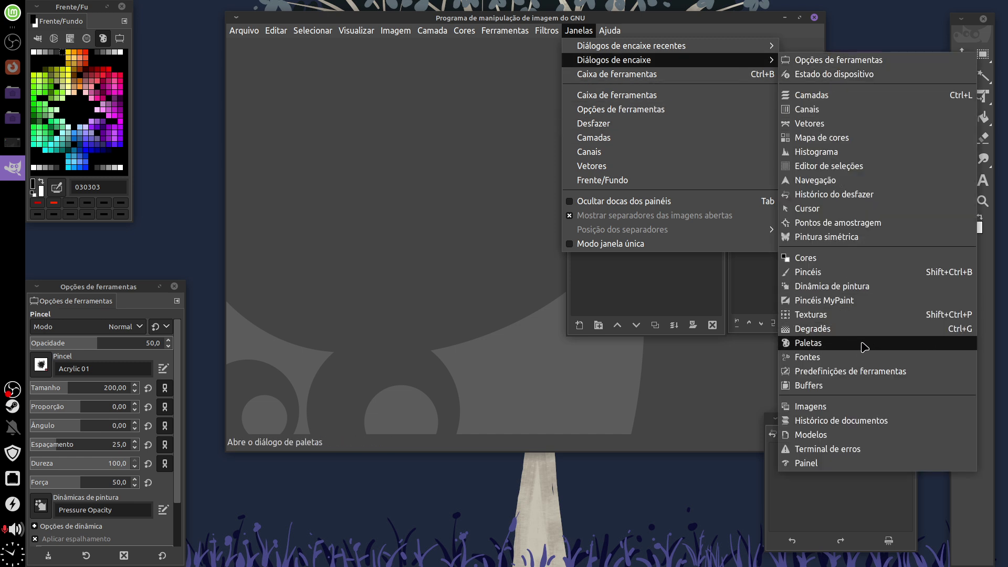
pyautogui.click(864, 347)
pyautogui.moveTo(859, 297)
pyautogui.mouseDown()
pyautogui.moveTo(414, 222)
pyautogui.moveTo(327, 128)
pyautogui.mouseUp()
pyautogui.moveTo(362, 260); pyautogui.dragTo(362, 491)
pyautogui.moveTo(380, 389)
pyautogui.mouseDown()
pyautogui.moveTo(371, 184)
pyautogui.moveTo(330, 369)
pyautogui.mouseUp()
pyautogui.moveTo(381, 277); pyautogui.dragTo(390, 406)
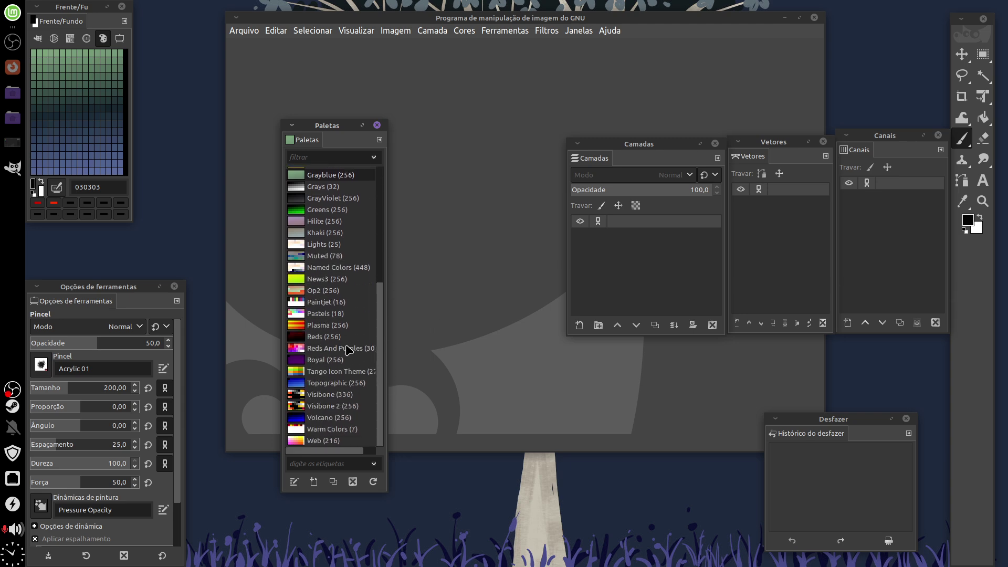
# - Select the Visibone palette and move the lengthened panel beside tool options
pyautogui.click(347, 349)
pyautogui.moveTo(382, 323)
pyautogui.mouseDown()
pyautogui.moveTo(389, 194)
pyautogui.moveTo(392, 377)
pyautogui.mouseUp()
pyautogui.click(347, 398)
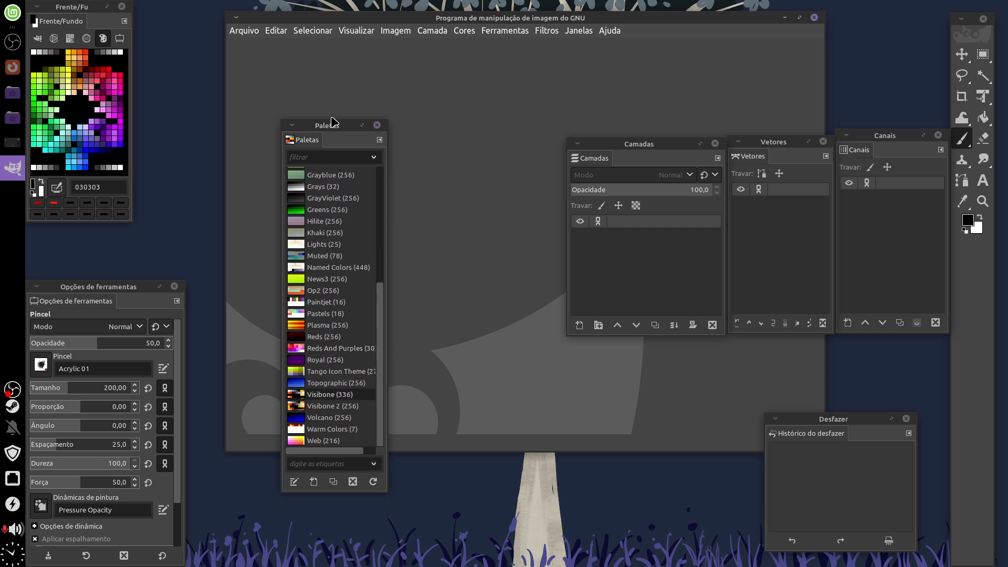
pyautogui.moveTo(331, 122)
pyautogui.mouseDown()
pyautogui.moveTo(303, 139)
pyautogui.moveTo(302, 256)
pyautogui.moveTo(246, 286)
pyautogui.mouseUp()
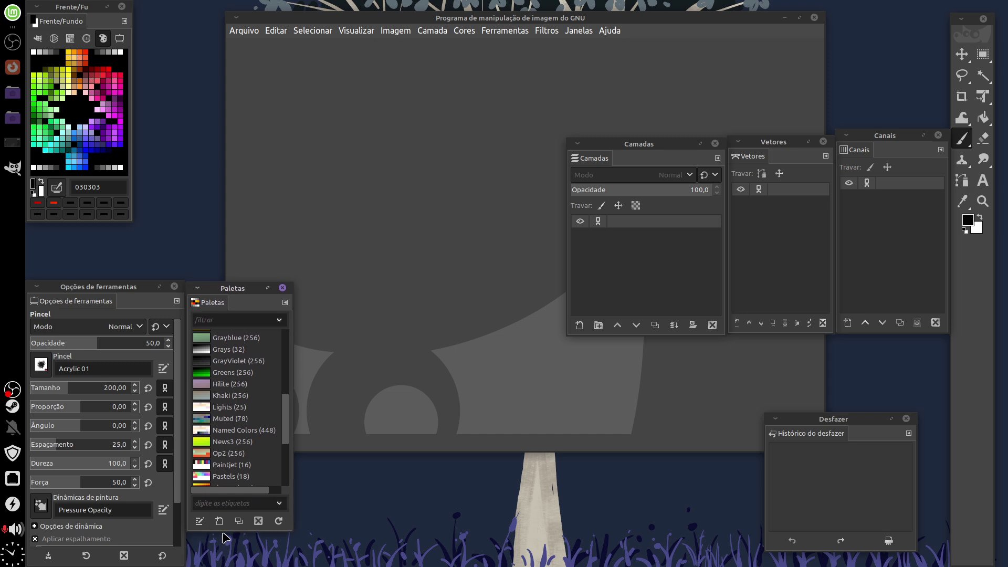
pyautogui.moveTo(225, 534); pyautogui.dragTo(225, 563)
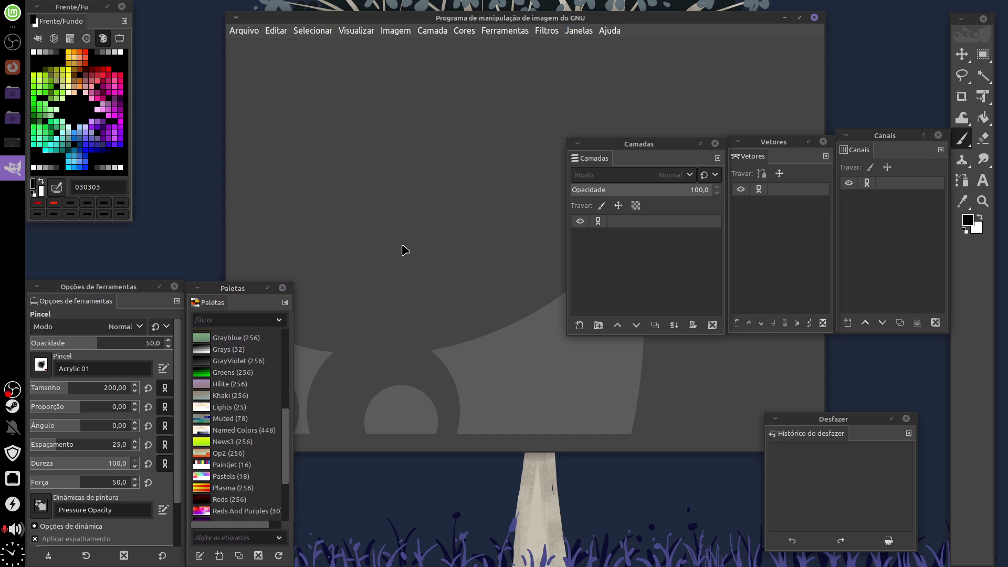
pyautogui.click(581, 31)
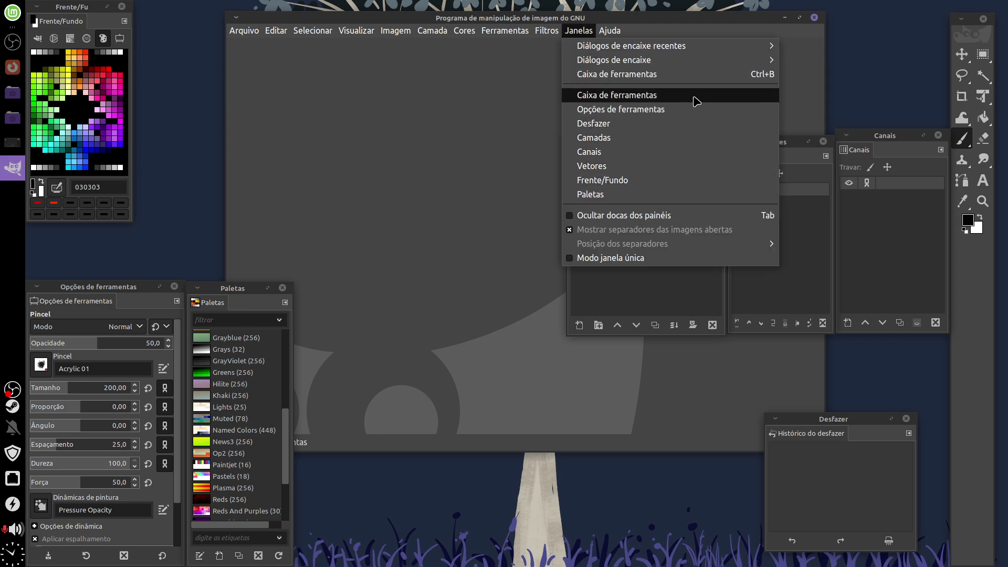
pyautogui.moveTo(614, 60)
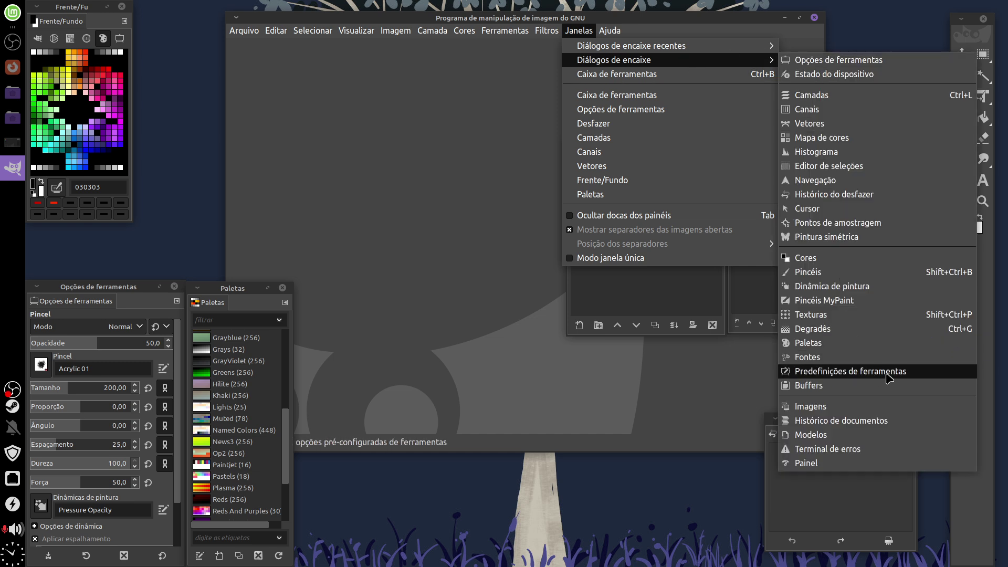
# - Place a taller tool presets panel in the lower middle of the screen
pyautogui.click(880, 371)
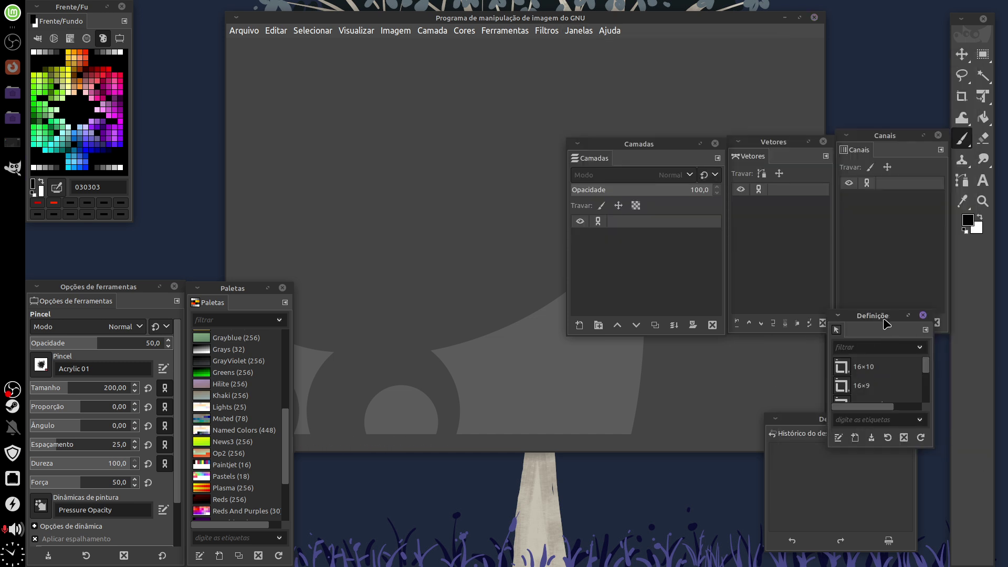
pyautogui.moveTo(882, 320)
pyautogui.mouseDown()
pyautogui.moveTo(604, 361)
pyautogui.moveTo(364, 286)
pyautogui.mouseUp()
pyautogui.click(350, 290)
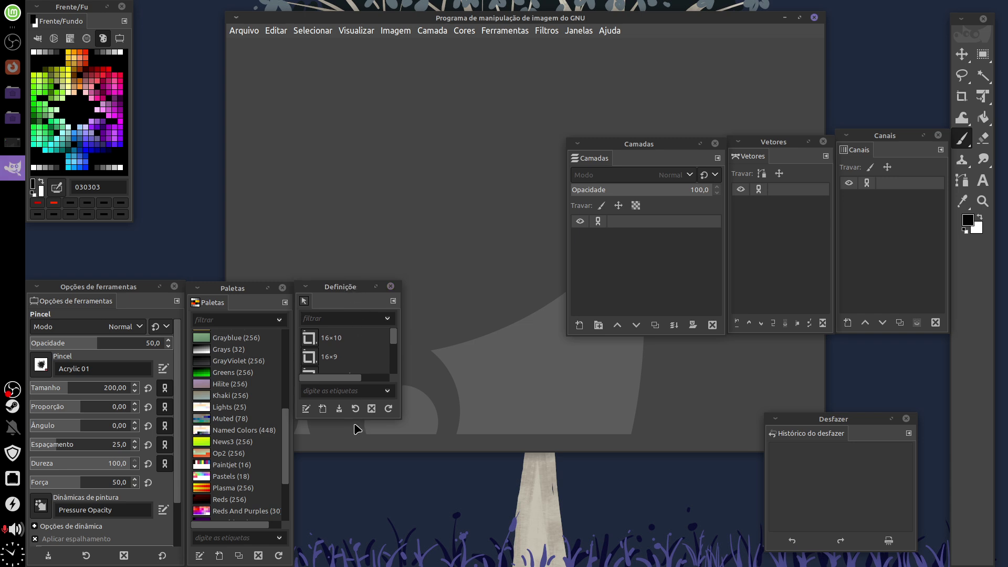
pyautogui.moveTo(344, 415); pyautogui.dragTo(341, 560)
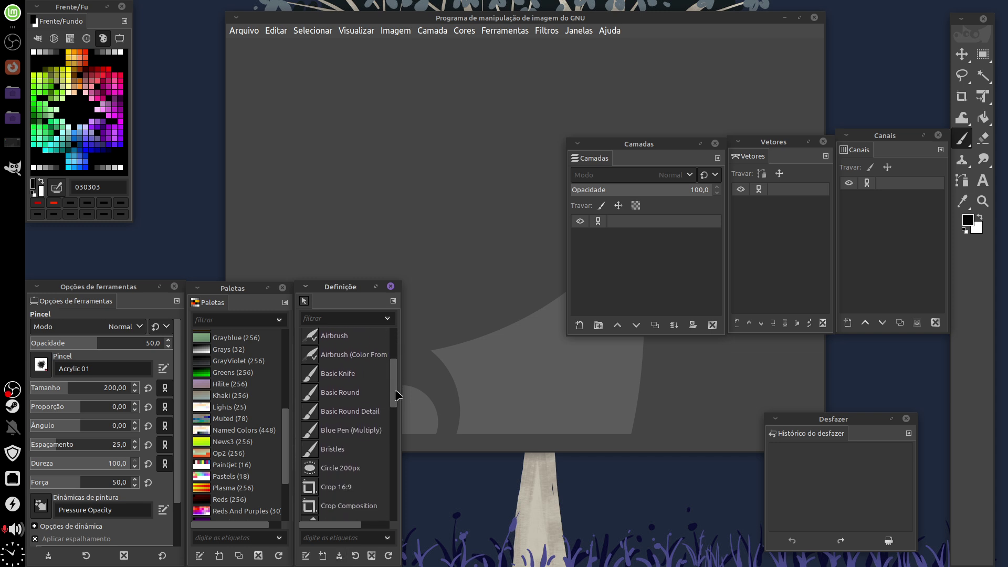
pyautogui.moveTo(394, 360); pyautogui.dragTo(394, 397)
# - Apply the Basic Round brush preset and bring up the 1920×1080 new-image dialog
pyautogui.doubleClick(350, 412)
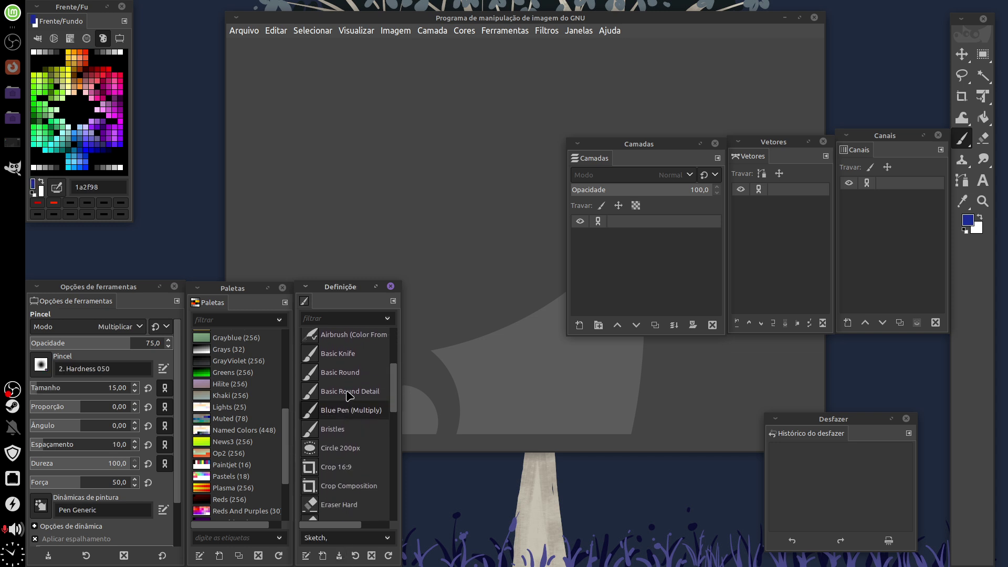
pyautogui.doubleClick(350, 393)
pyautogui.doubleClick(350, 373)
pyautogui.scroll(-3, 394, 409)
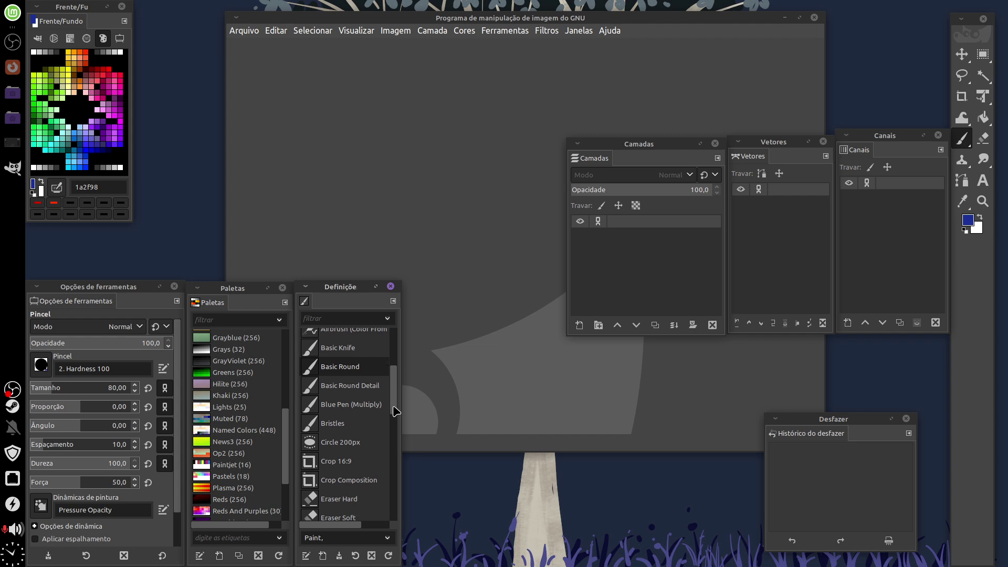
pyautogui.click(244, 30)
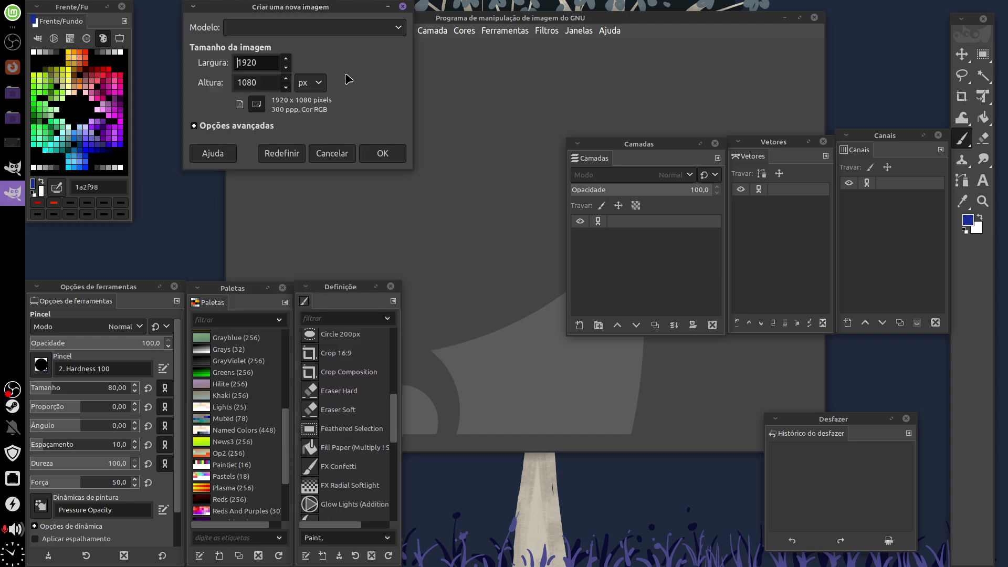
# - Create the white 1920×1080 image and sketch grey pencil hatching on it
pyautogui.click(389, 155)
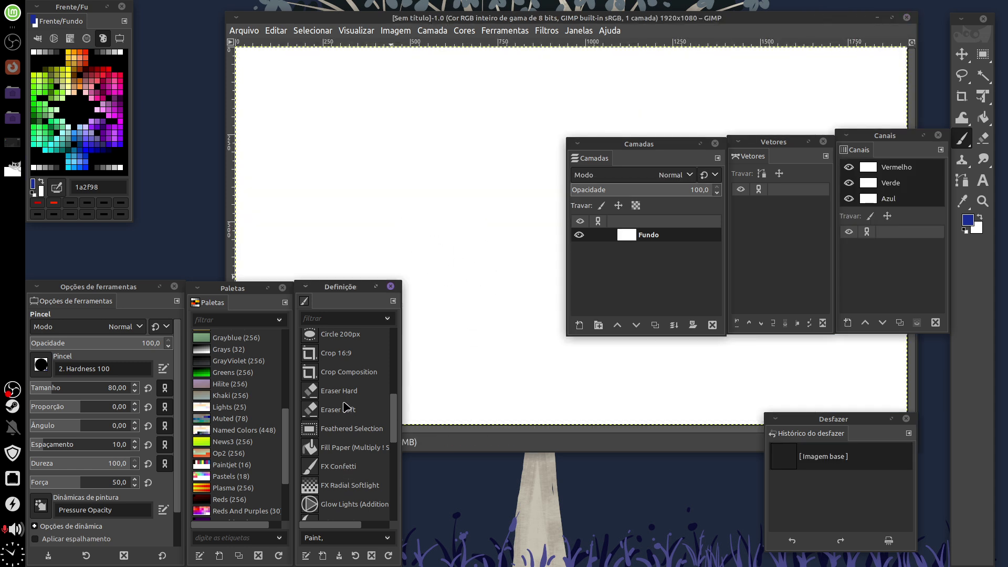
pyautogui.scroll(-4, 395, 424)
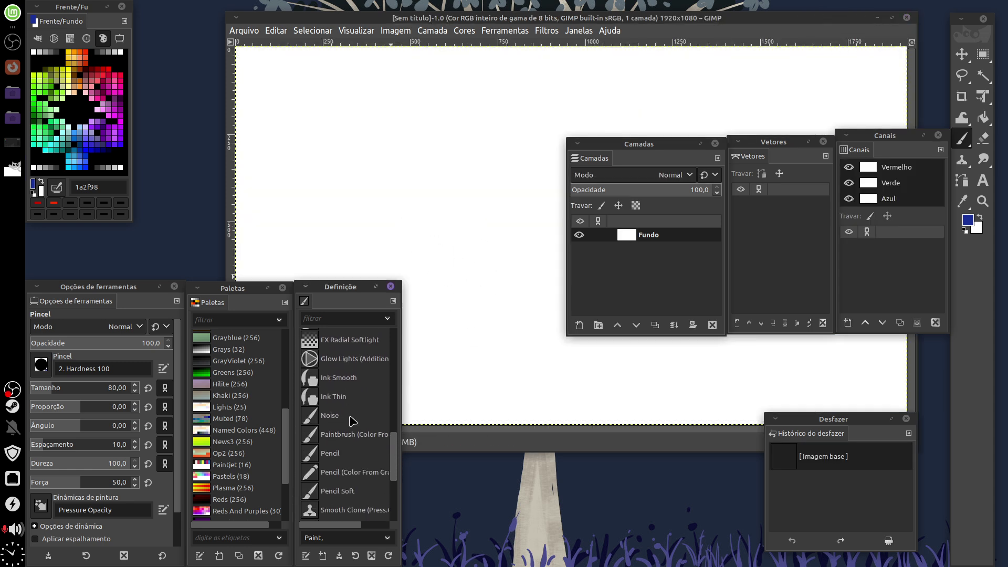
pyautogui.click(352, 457)
pyautogui.moveTo(427, 137)
pyautogui.mouseDown()
pyautogui.moveTo(472, 162)
pyautogui.moveTo(423, 188)
pyautogui.mouseUp()
# - Erase the pencil hatching with the Eraser Hard preset
pyautogui.scroll(2, 346, 420)
pyautogui.scroll(2, 347, 420)
pyautogui.click(339, 385)
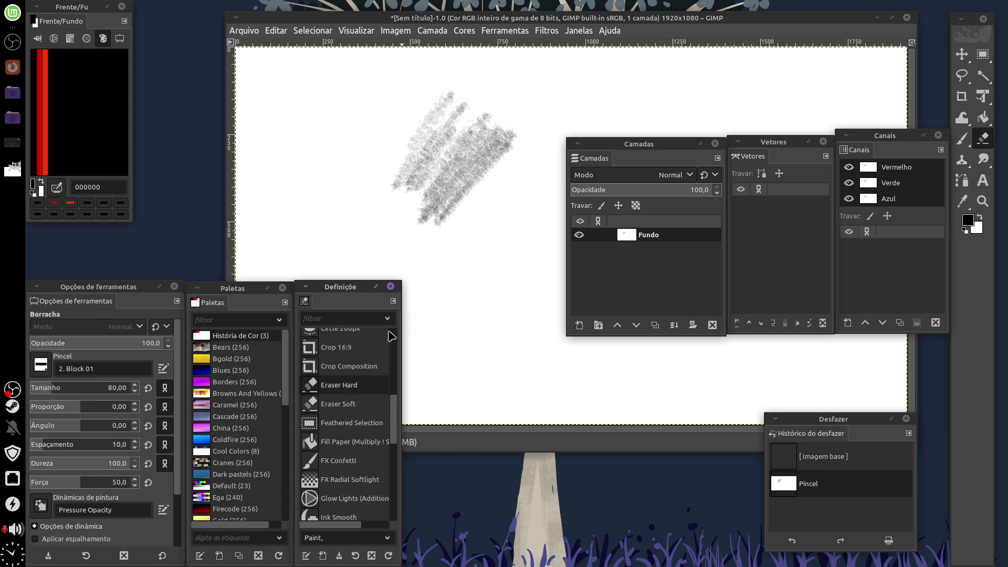
pyautogui.moveTo(443, 102); pyautogui.dragTo(465, 202)
pyautogui.moveTo(483, 126); pyautogui.dragTo(492, 190)
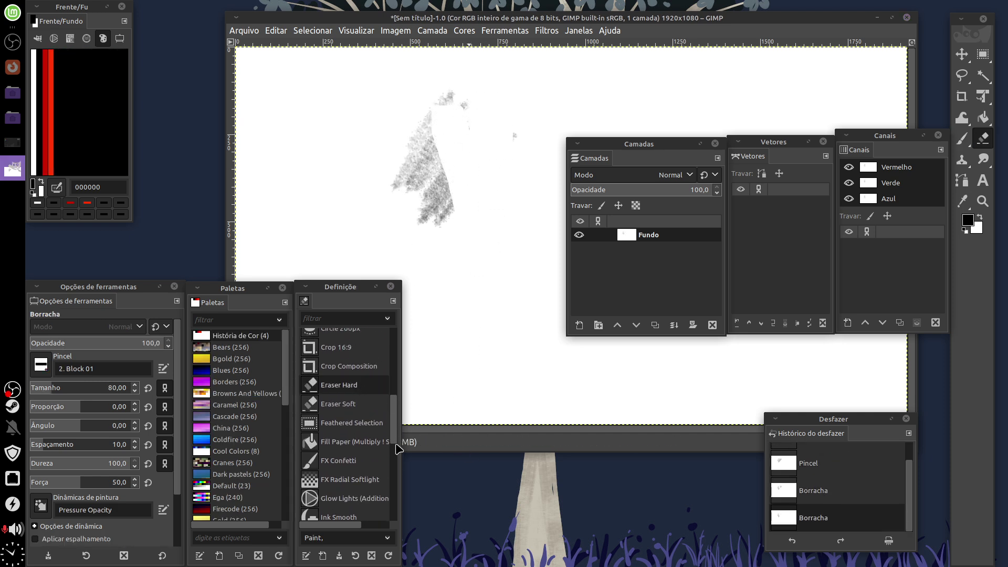
# - Paint a black blob and large strokes with the Basic Round and Basic Knife presets
pyautogui.scroll(2, 394, 436)
pyautogui.scroll(2, 393, 431)
pyautogui.scroll(2, 389, 421)
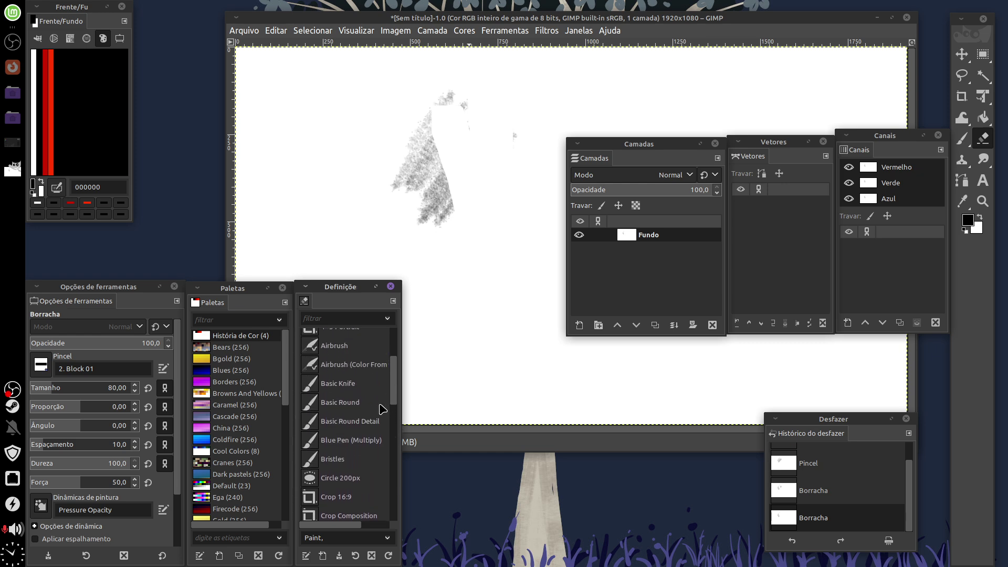
pyautogui.click(364, 409)
pyautogui.moveTo(420, 131); pyautogui.dragTo(492, 305)
pyautogui.click(360, 379)
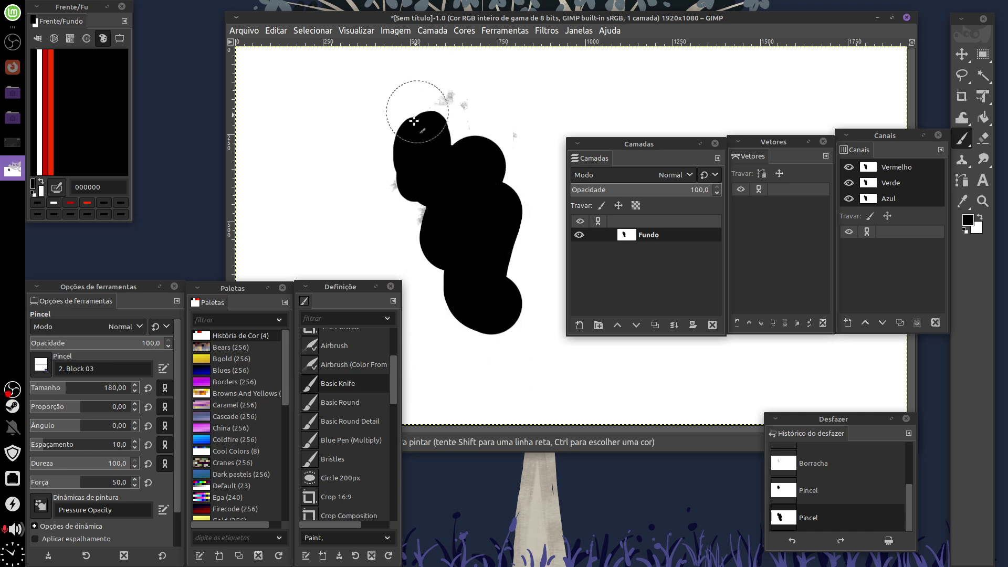
pyautogui.moveTo(417, 106); pyautogui.dragTo(435, 144)
pyautogui.moveTo(394, 402); pyautogui.dragTo(403, 530)
# - Smear the black shape into soft grey with the Smudge Rough preset
pyautogui.click(344, 378)
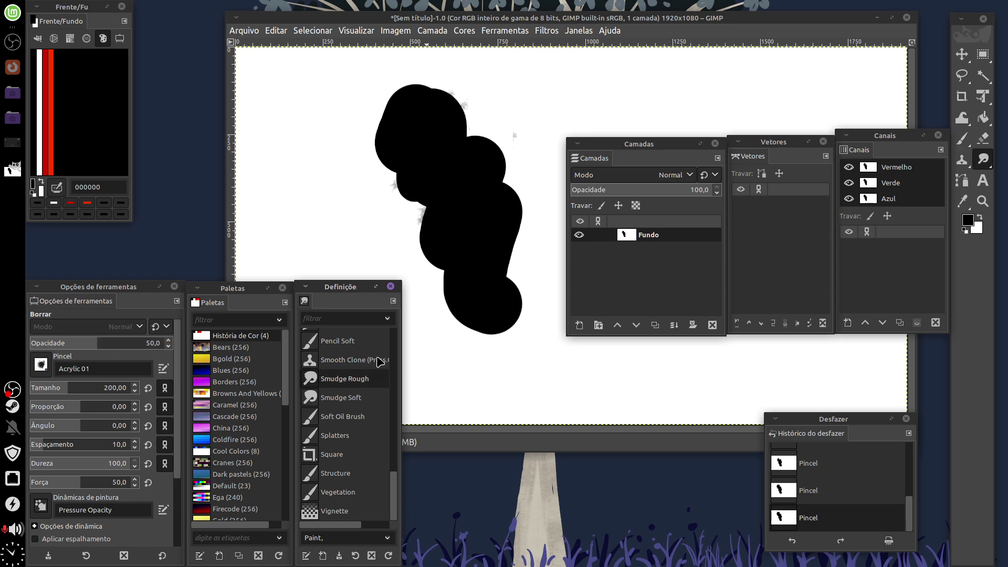
pyautogui.moveTo(488, 148)
pyautogui.mouseDown()
pyautogui.moveTo(426, 180)
pyautogui.moveTo(517, 162)
pyautogui.moveTo(472, 349)
pyautogui.moveTo(477, 259)
pyautogui.moveTo(407, 153)
pyautogui.mouseUp()
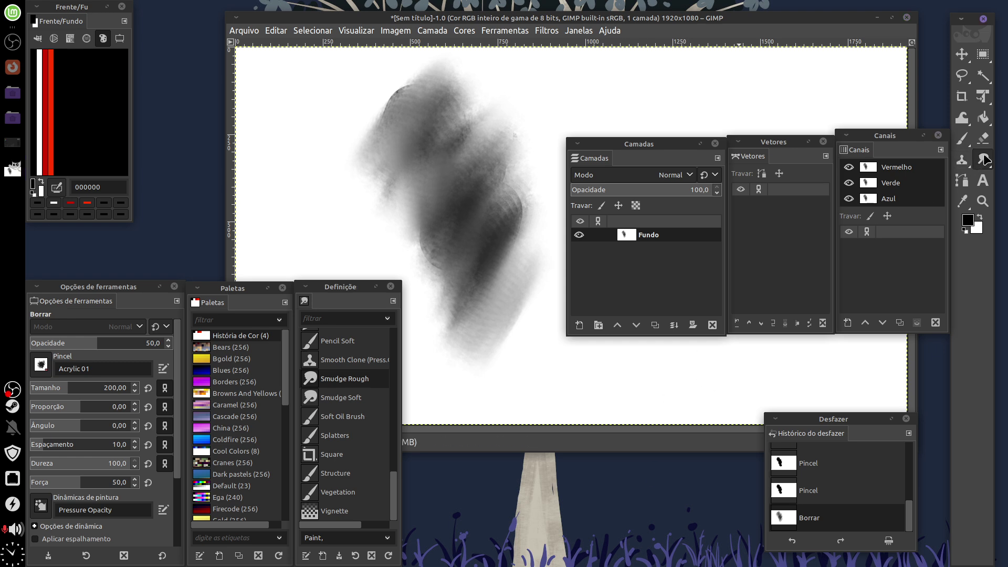
pyautogui.click(964, 140)
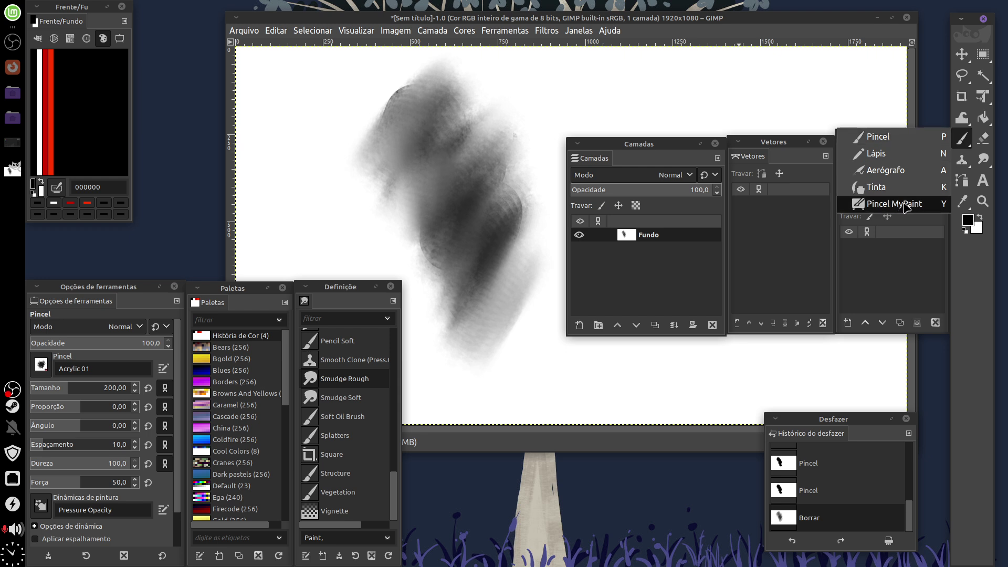
# - Select the MyPaint Brush tool and add a lengthened MyPaint Brushes panel beside the presets
pyautogui.click(920, 206)
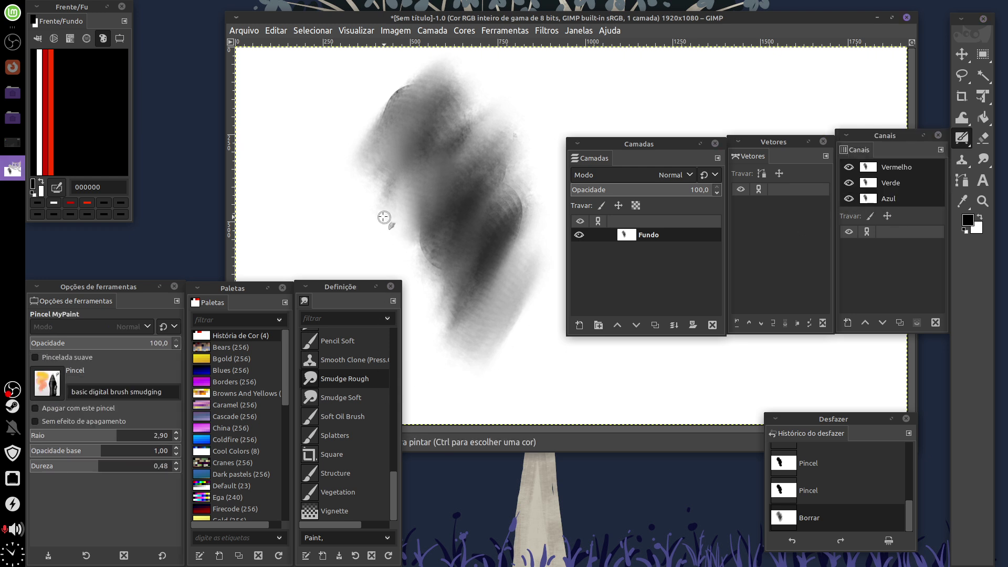
pyautogui.click(587, 32)
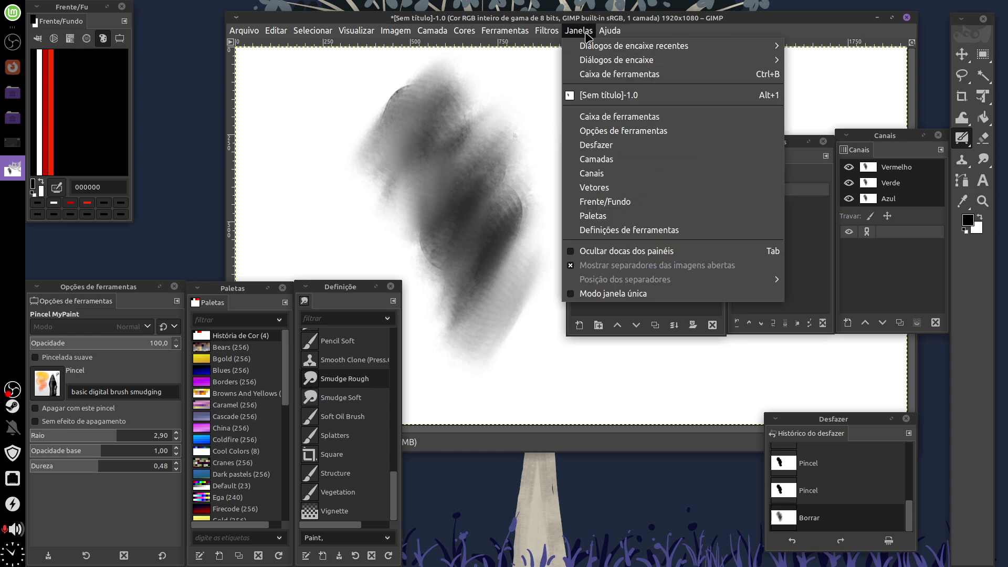
pyautogui.moveTo(616, 60)
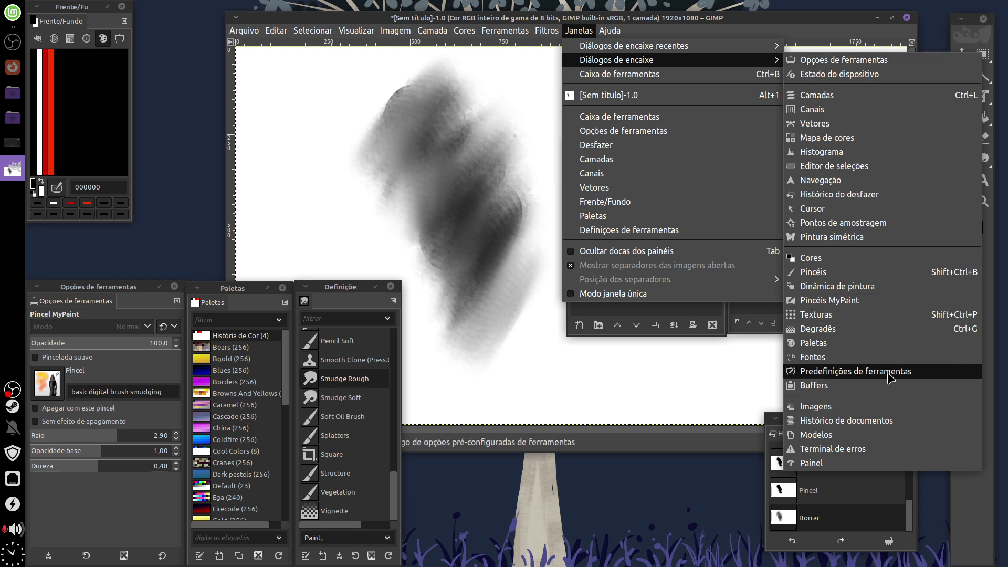
pyautogui.click(848, 303)
pyautogui.moveTo(838, 257); pyautogui.dragTo(448, 291)
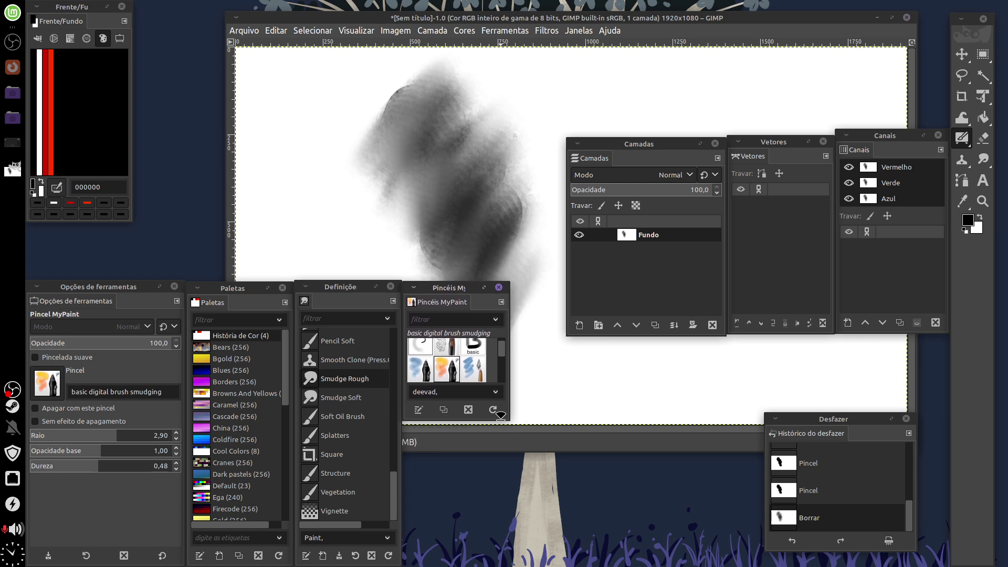
pyautogui.moveTo(501, 416); pyautogui.dragTo(499, 564)
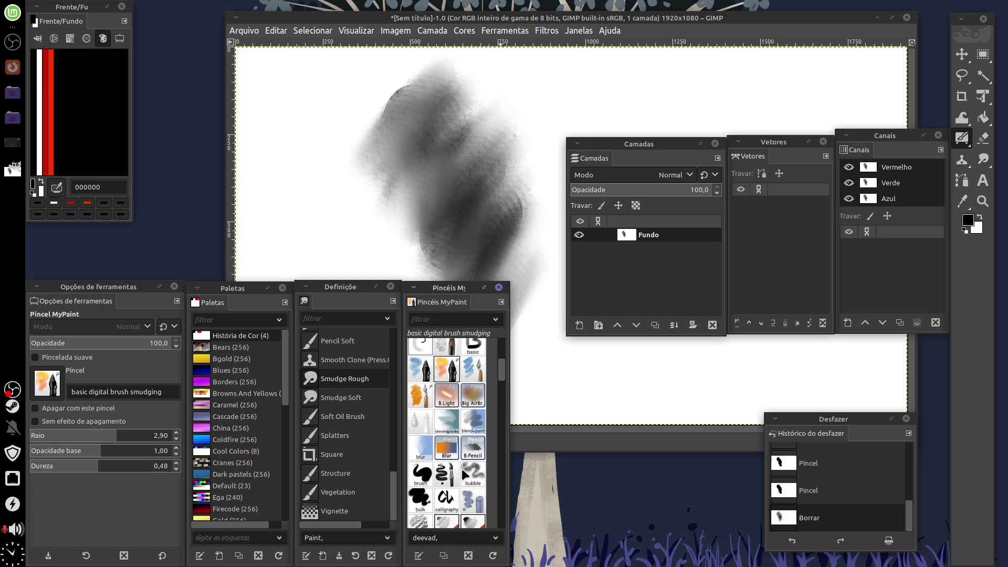
# - Draw black strokes with brush #1 and a grey zigzag with the digital knife smudging brush
pyautogui.click(450, 477)
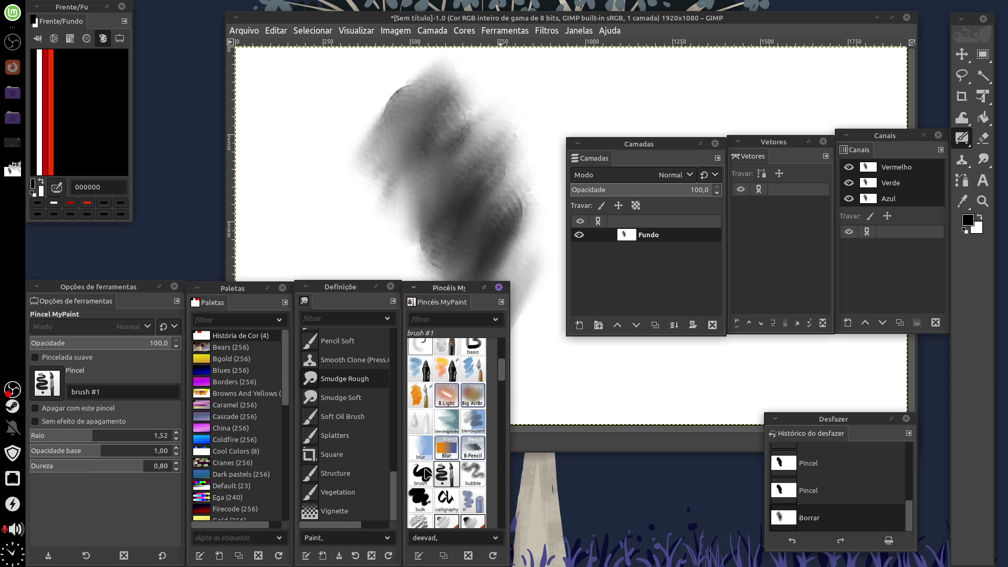
pyautogui.moveTo(493, 77); pyautogui.dragTo(524, 202)
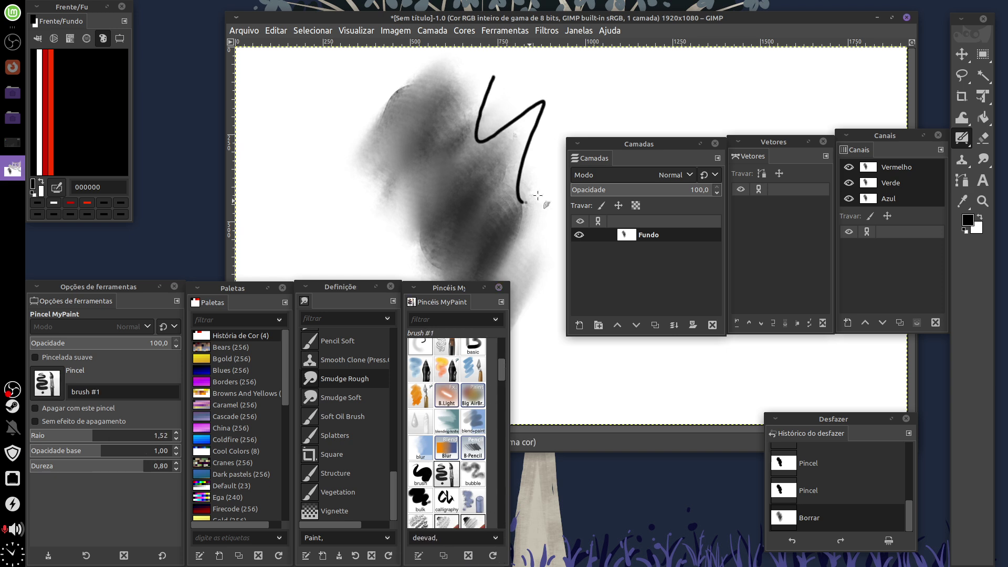
pyautogui.moveTo(401, 103); pyautogui.dragTo(360, 183)
pyautogui.click(420, 395)
pyautogui.moveTo(389, 126); pyautogui.dragTo(454, 239)
pyautogui.scroll(2, 505, 377)
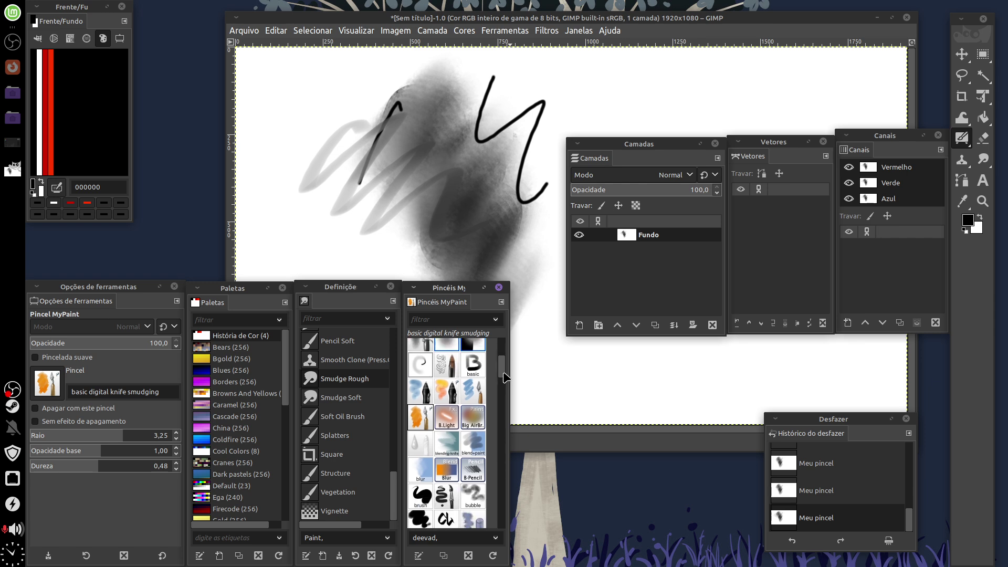
pyautogui.scroll(-1, 505, 377)
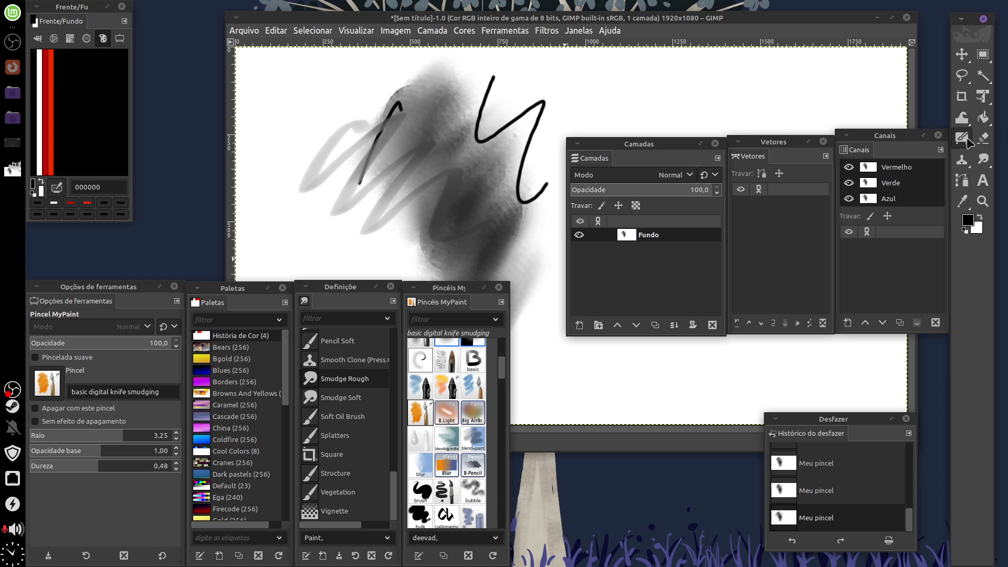
# - Switch from MyPaint to the Paintbrush tool, keeping the Pressure Opacity dynamics
pyautogui.click(963, 137)
pyautogui.click(913, 140)
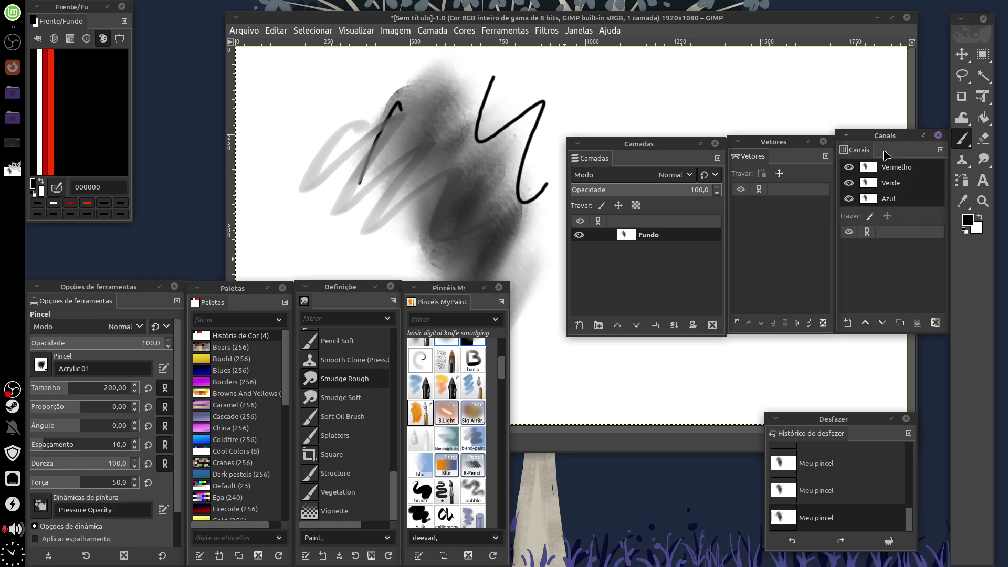
pyautogui.scroll(-2, 178, 420)
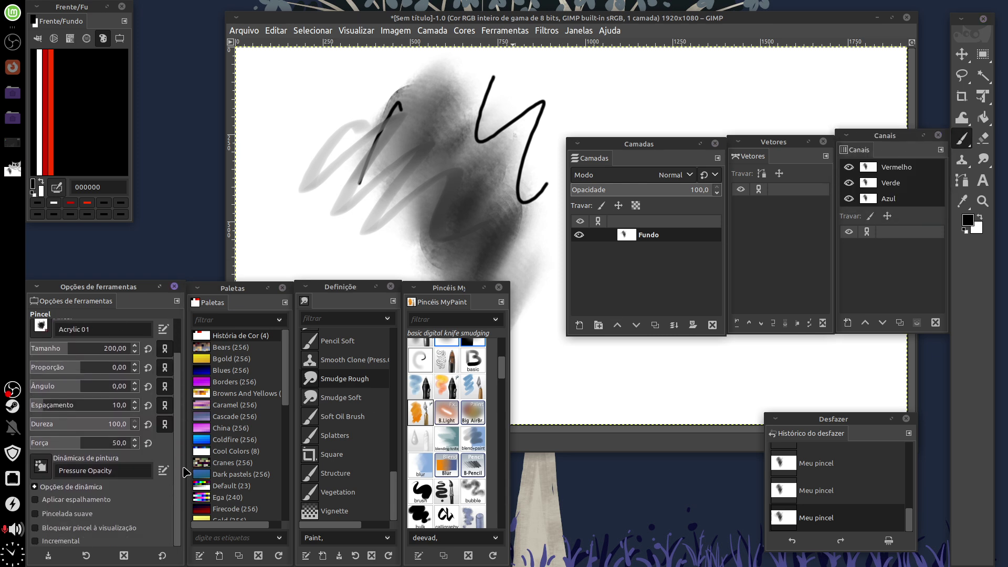
pyautogui.click(47, 467)
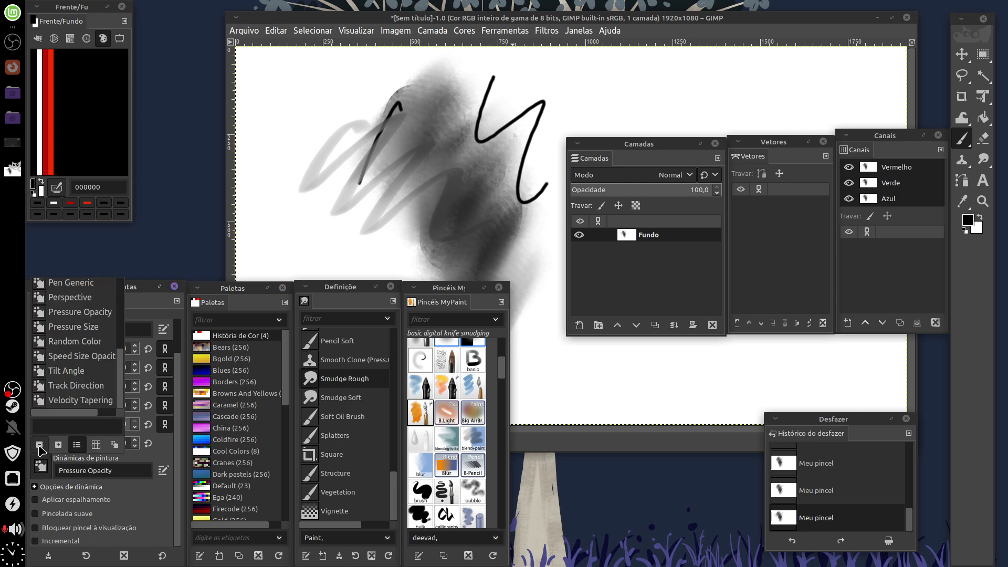
pyautogui.click(620, 31)
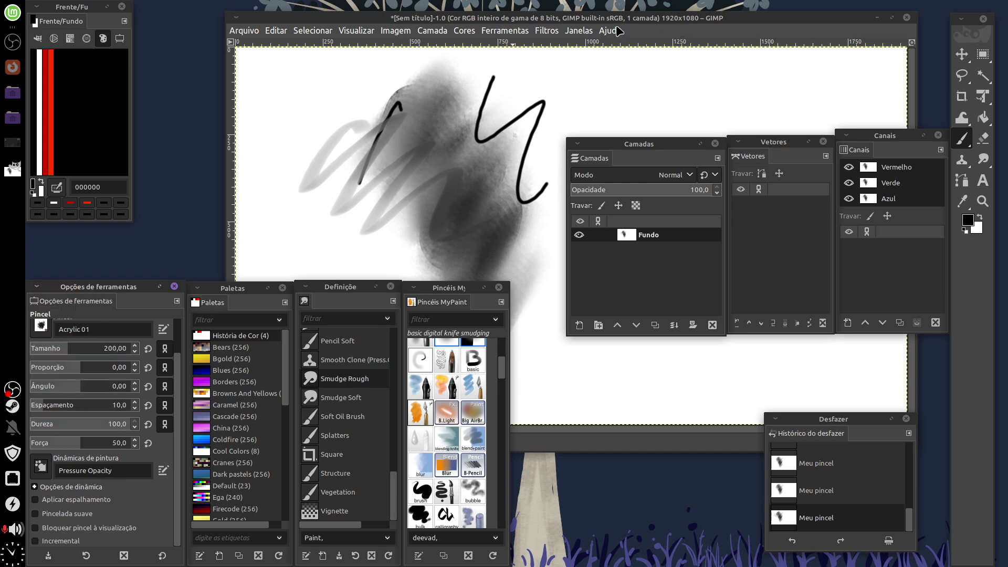
pyautogui.click(579, 30)
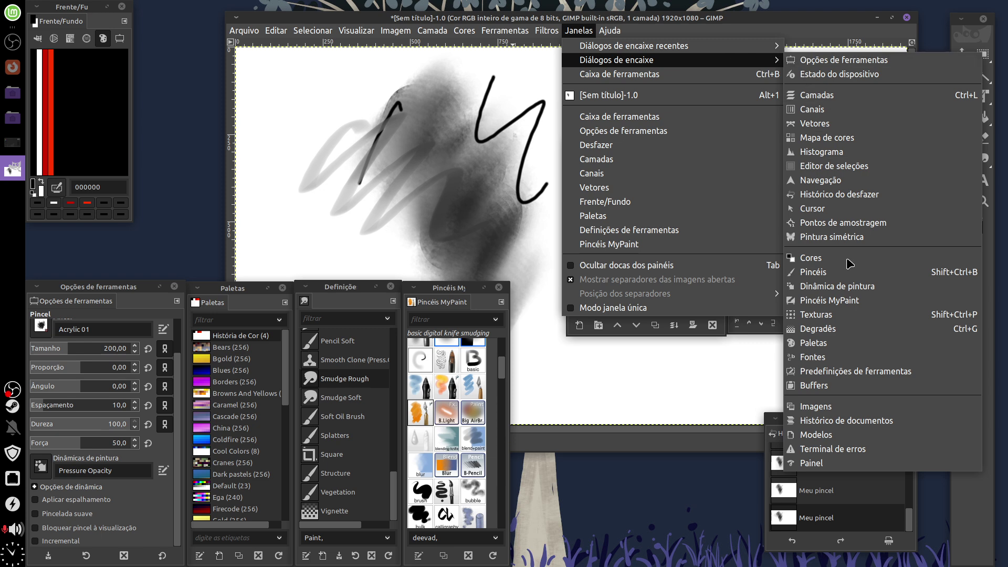
pyautogui.moveTo(616, 60)
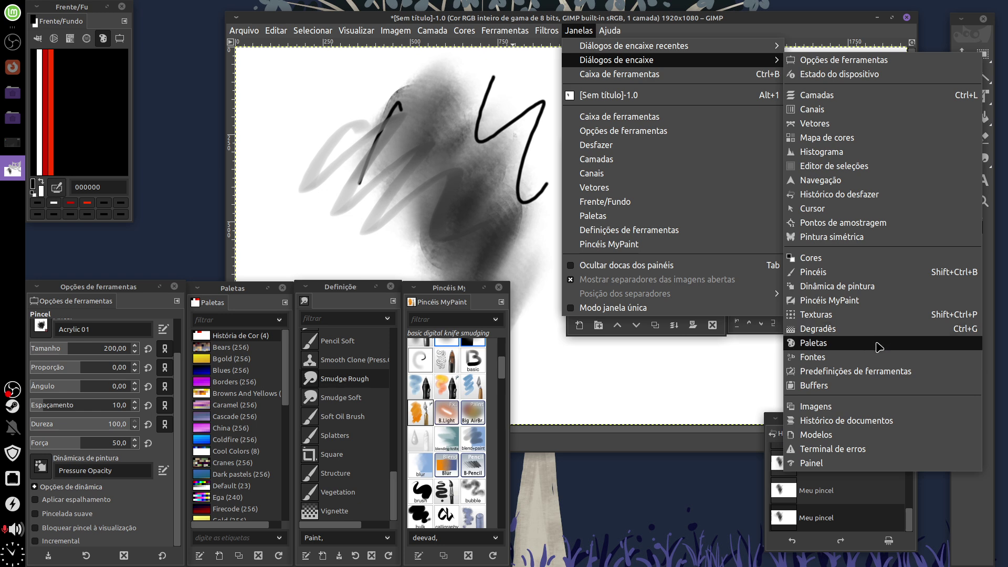
# - Open the Pressure Opacity dynamics editor and place it beside the MyPaint brushes
pyautogui.click(882, 286)
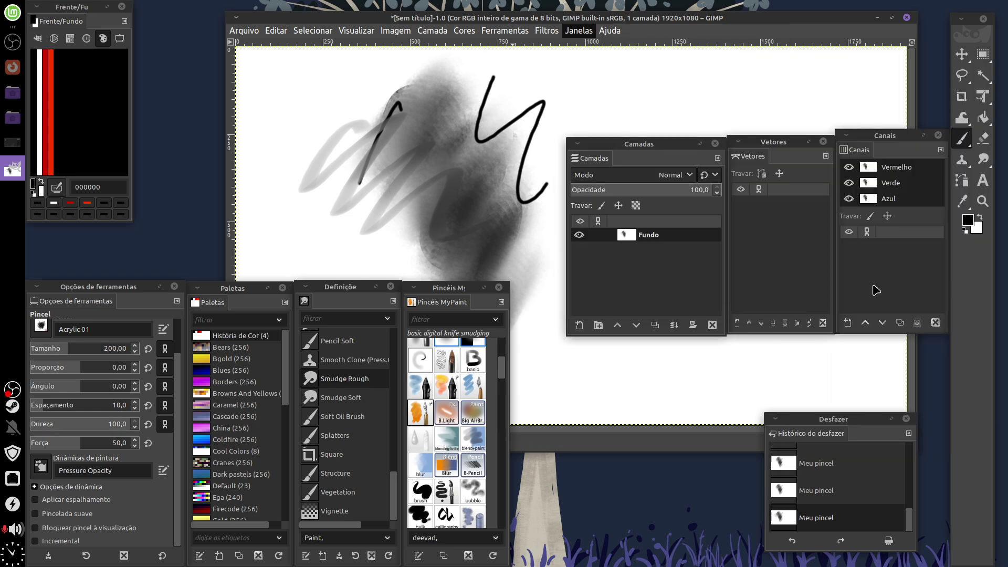
pyautogui.moveTo(877, 228); pyautogui.dragTo(228, 106)
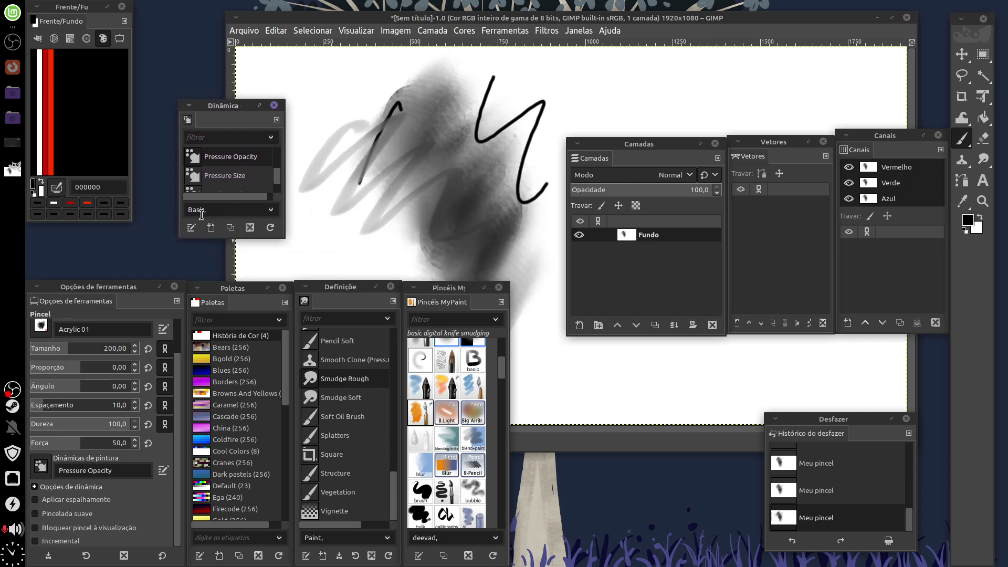
pyautogui.click(191, 227)
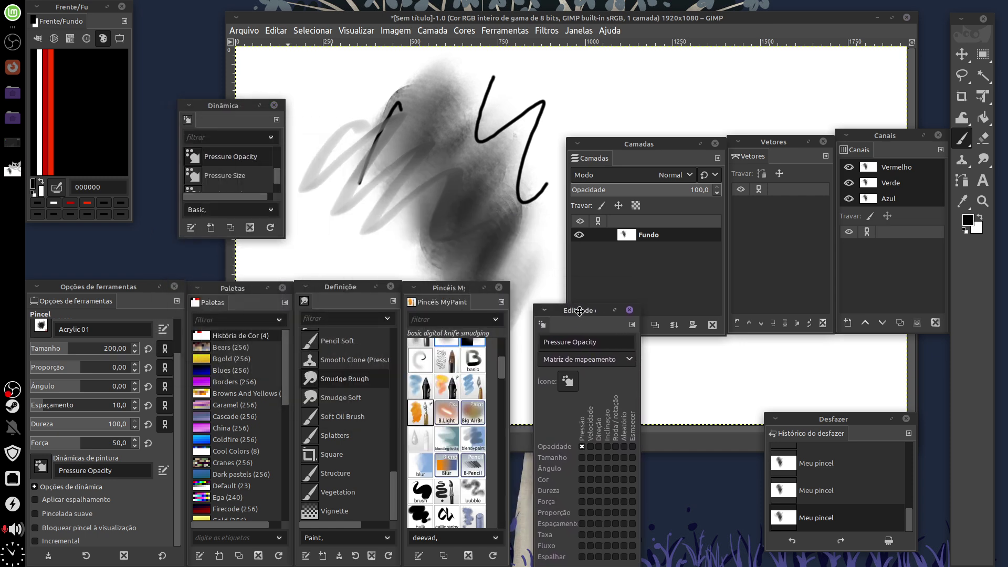
pyautogui.moveTo(201, 109); pyautogui.dragTo(555, 293)
pyautogui.click(274, 105)
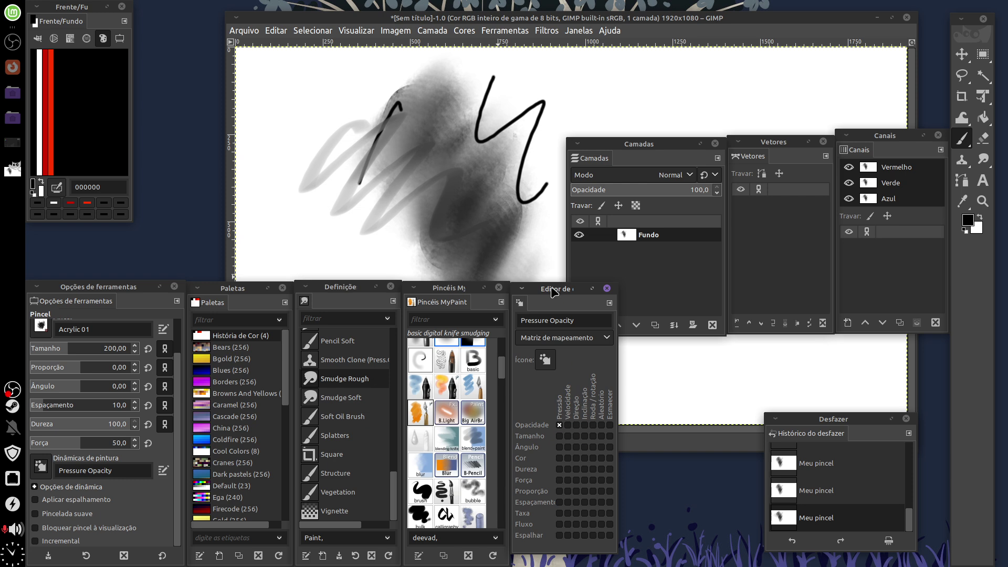
pyautogui.moveTo(555, 292); pyautogui.dragTo(554, 292)
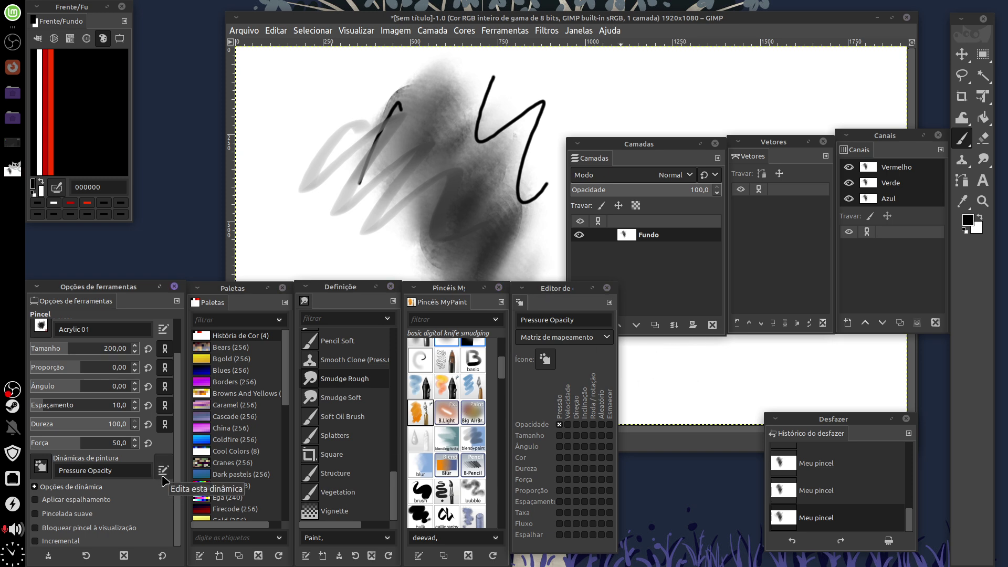
# - Set the paintbrush dynamics to Basic Dynamics in tool options
pyautogui.click(47, 469)
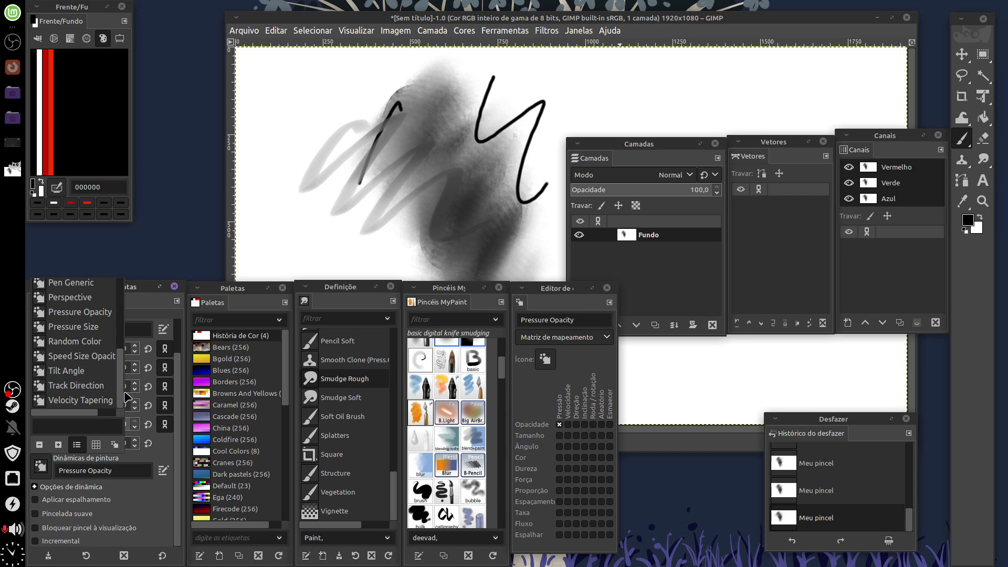
pyautogui.moveTo(125, 394); pyautogui.dragTo(123, 294)
pyautogui.click(108, 290)
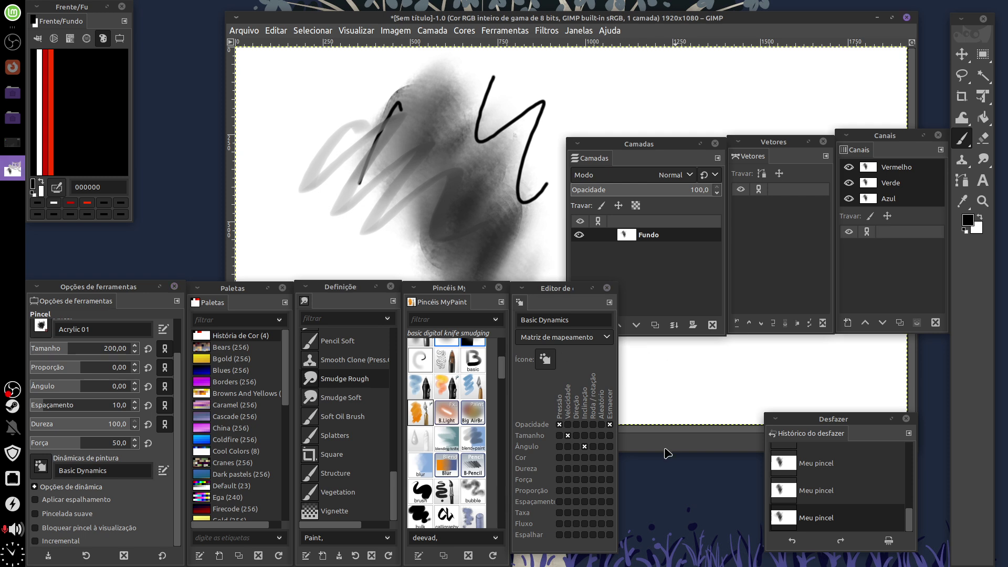
pyautogui.click(164, 472)
pyautogui.click(612, 32)
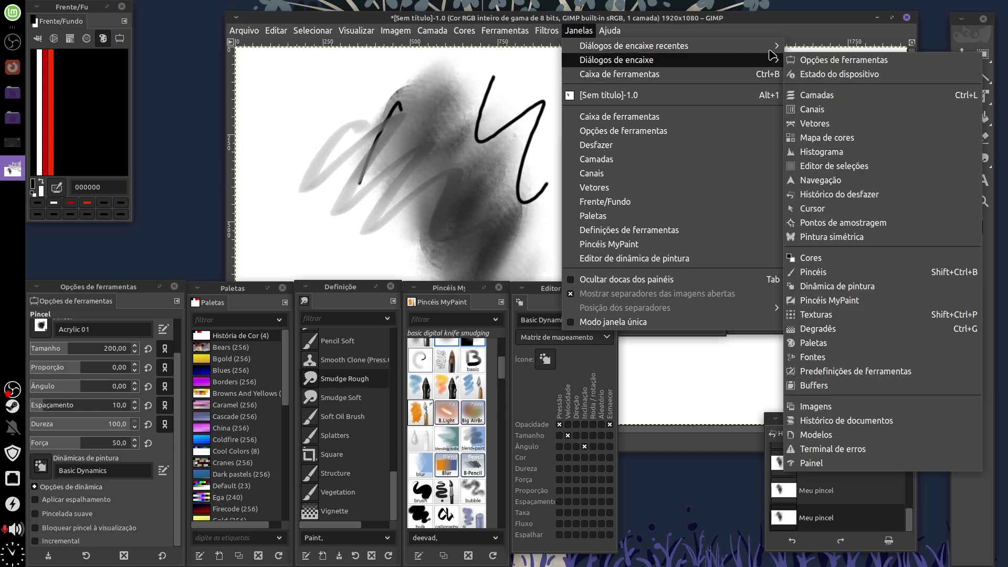
pyautogui.moveTo(617, 60)
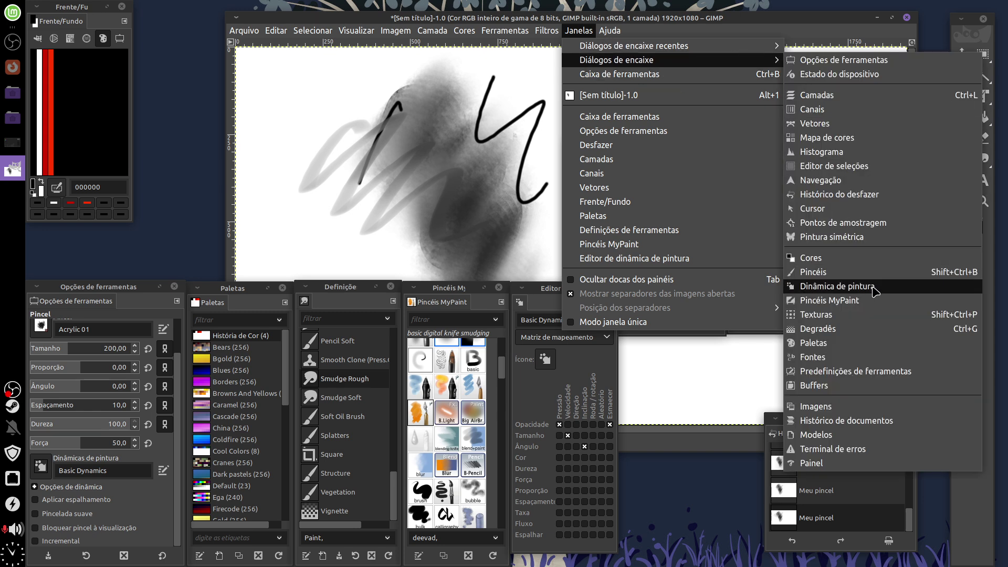
# - Create a new paint dynamics named EDIT with opacity mapped to pen pressure
pyautogui.click(874, 287)
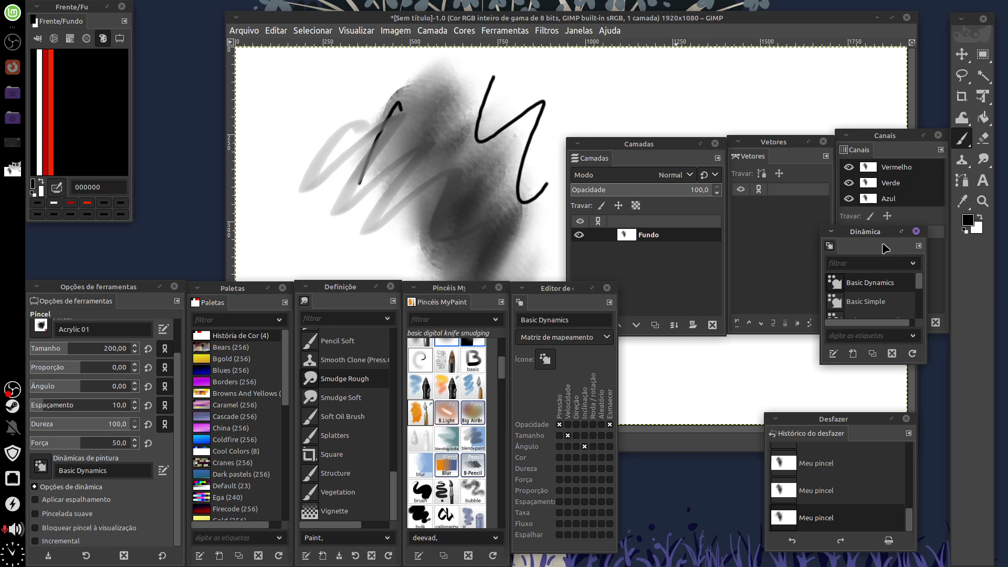
pyautogui.click(853, 353)
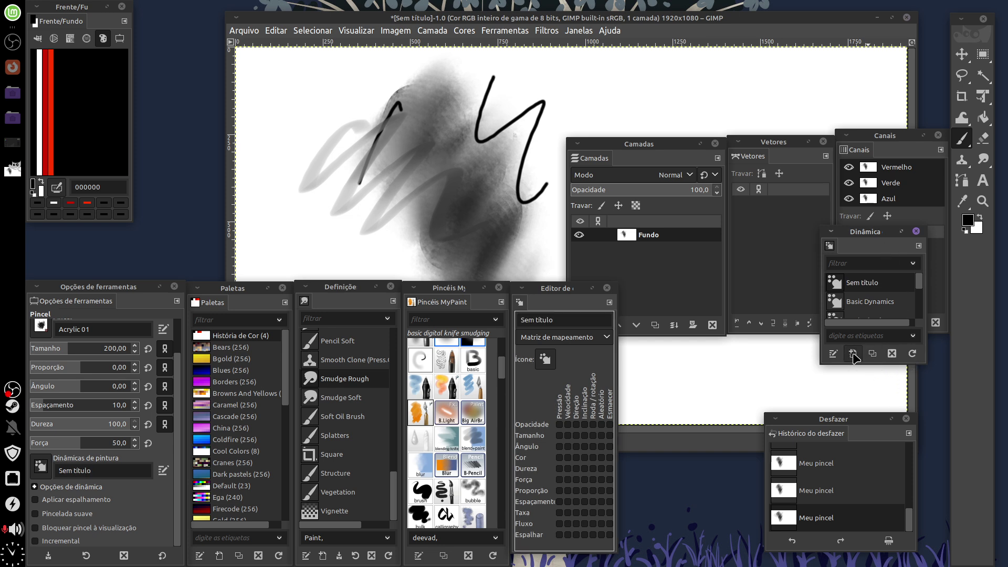
pyautogui.click(869, 282)
pyautogui.write('EDIT')
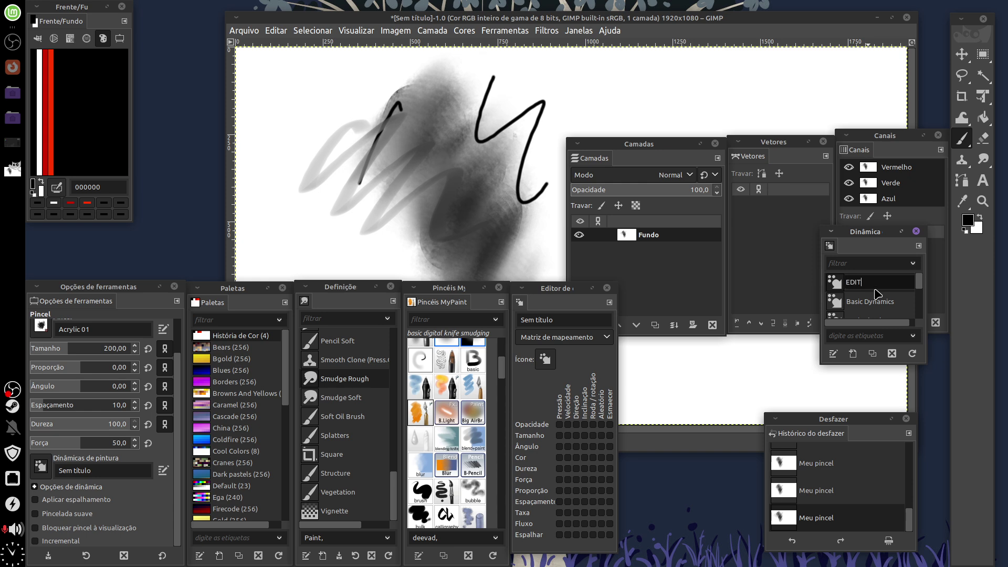
pyautogui.press('Return')
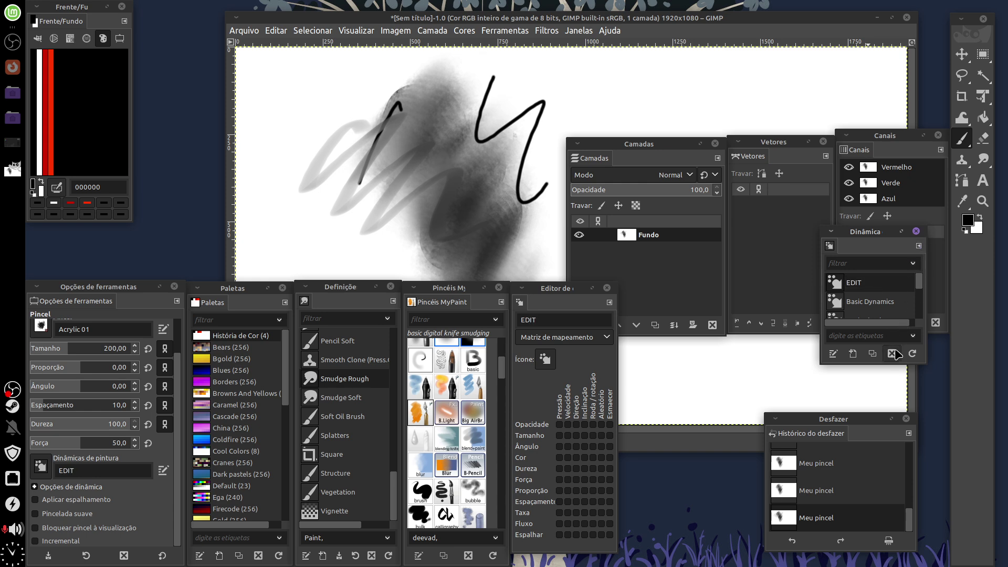
pyautogui.click(916, 231)
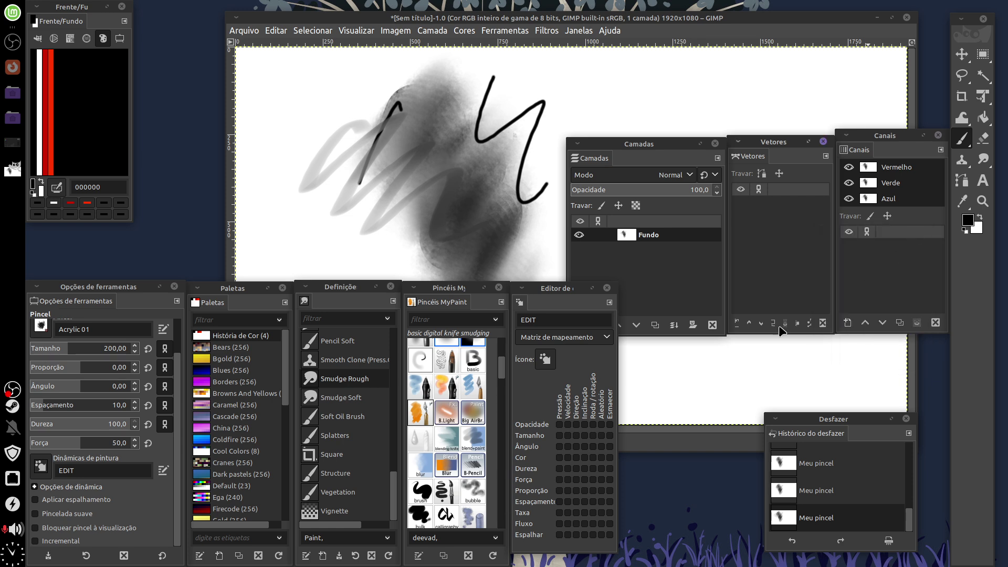
pyautogui.click(560, 425)
# - Paint a large rough black blob on the left of the canvas
pyautogui.moveTo(315, 105); pyautogui.dragTo(305, 231)
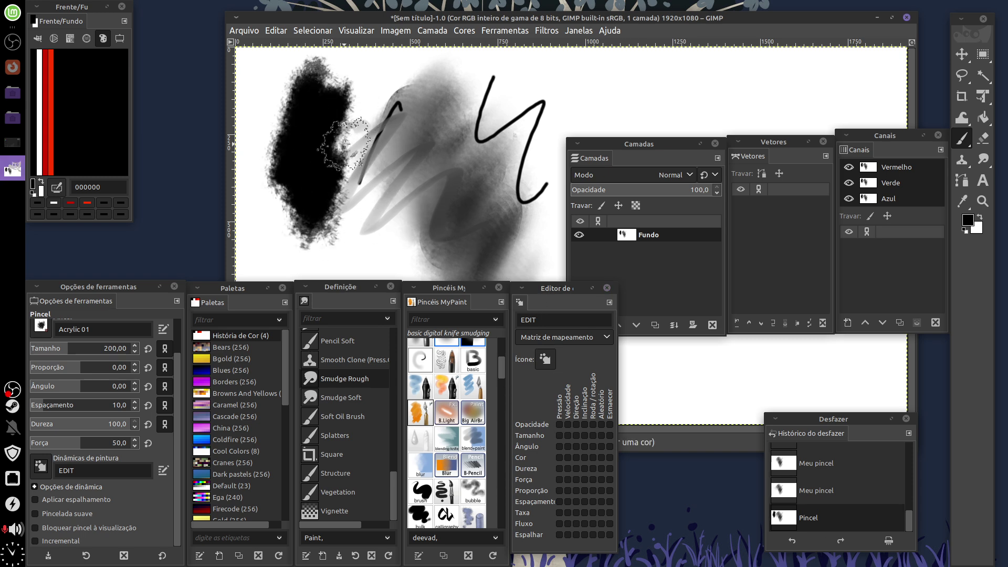
pyautogui.moveTo(341, 105); pyautogui.dragTo(328, 196)
pyautogui.press('e')
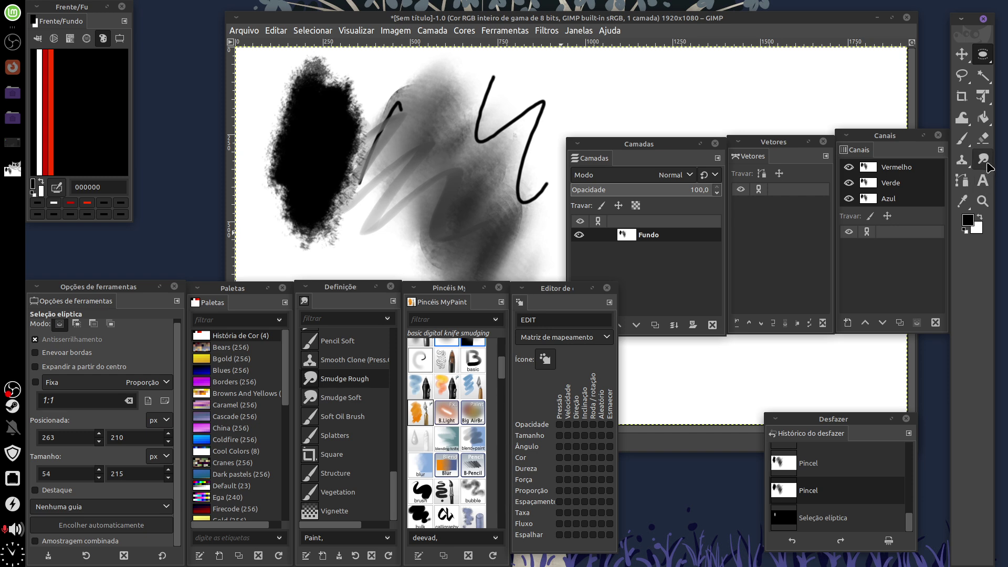
# - Erase the strokes at eraser size 200 and load the Visibone 2 palette colours
pyautogui.click(983, 138)
pyautogui.moveTo(395, 98)
pyautogui.mouseDown()
pyautogui.moveTo(530, 210)
pyautogui.moveTo(525, 263)
pyautogui.moveTo(713, 469)
pyautogui.mouseUp()
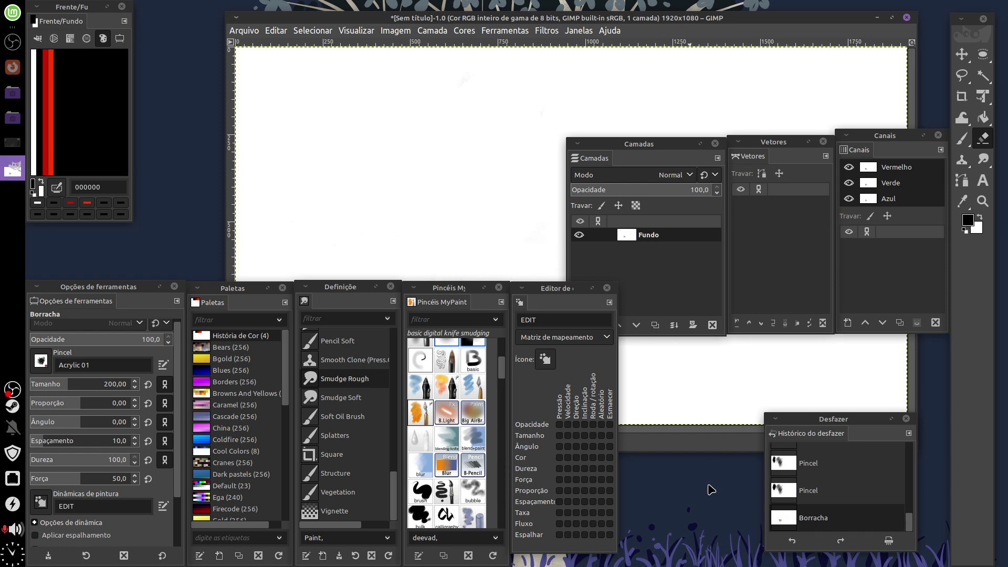
pyautogui.scroll(-4, 250, 478)
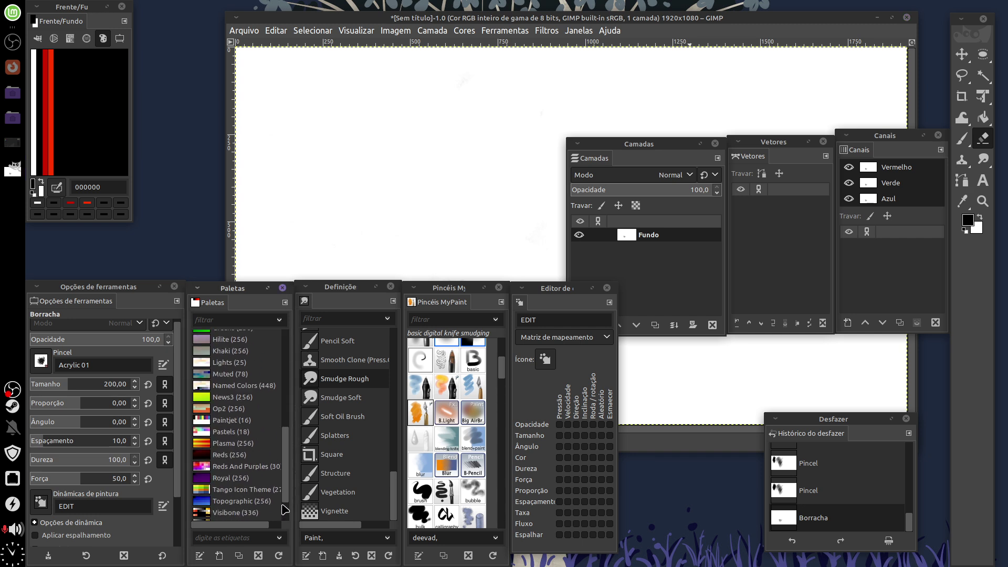
pyautogui.scroll(-3, 250, 478)
pyautogui.scroll(-3, 250, 478)
pyautogui.click(248, 473)
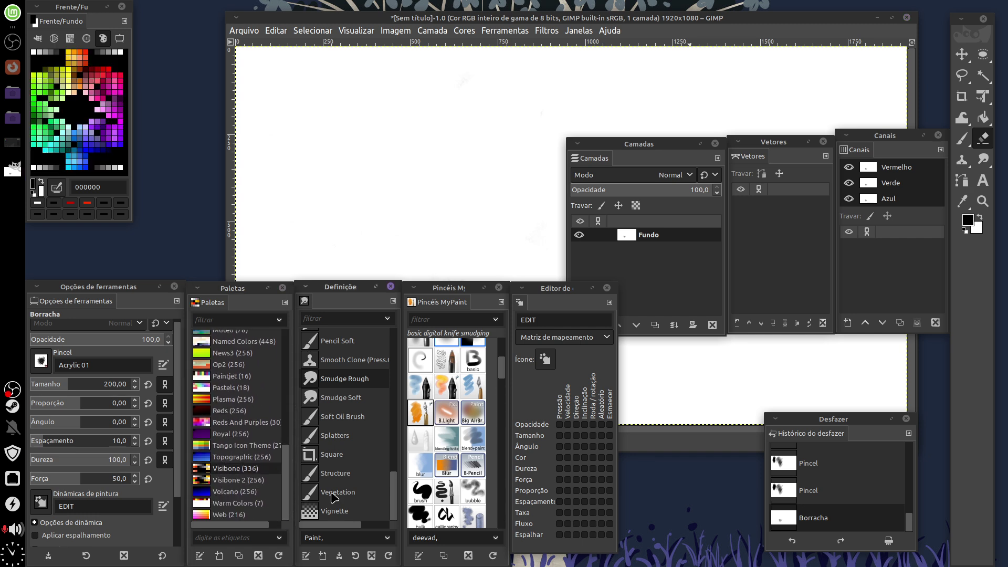
pyautogui.click(265, 483)
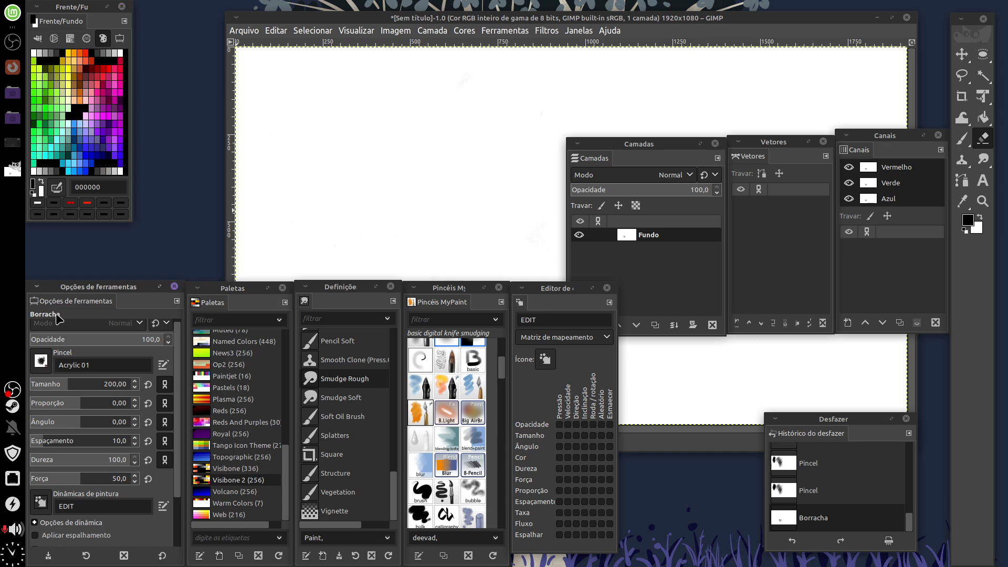
# - Dock Tool Options with the colour palette, enlarge and widen that dock, then add Tool Presets to it
pyautogui.moveTo(36, 307); pyautogui.dragTo(57, 223)
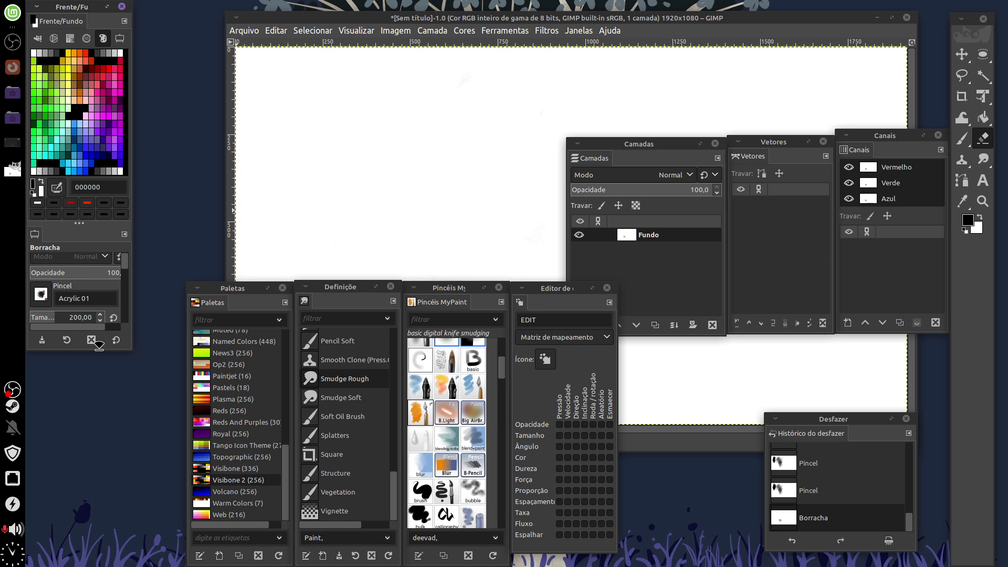
pyautogui.moveTo(99, 346); pyautogui.dragTo(101, 561)
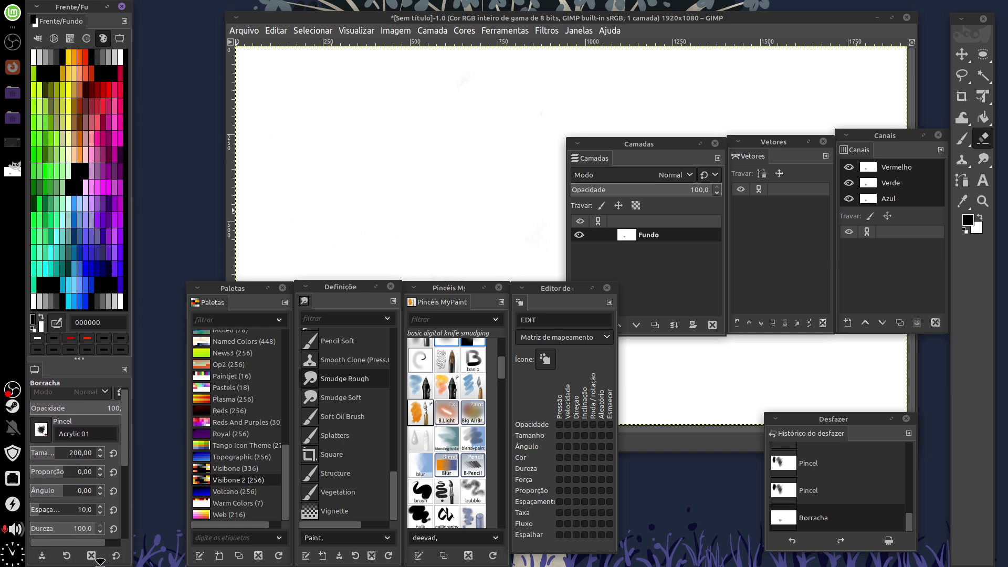
pyautogui.moveTo(81, 357); pyautogui.dragTo(88, 108)
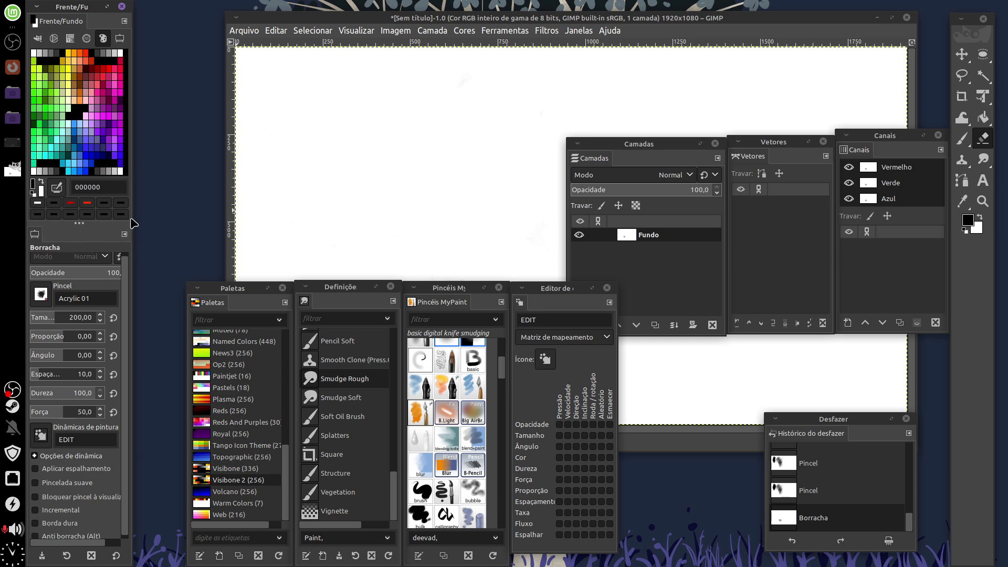
pyautogui.moveTo(129, 220); pyautogui.dragTo(165, 226)
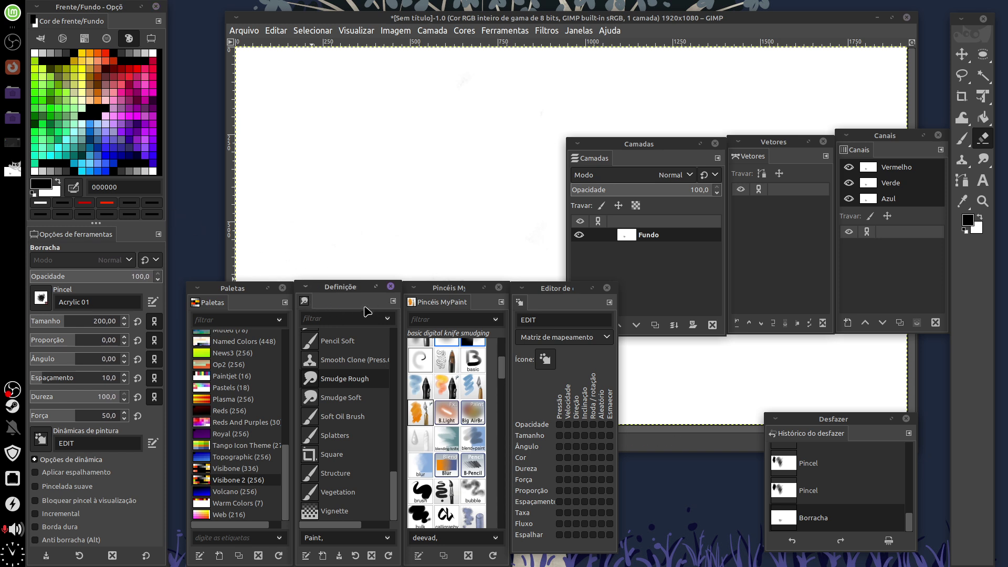
pyautogui.moveTo(310, 304)
pyautogui.mouseDown()
pyautogui.moveTo(78, 234)
pyautogui.moveTo(38, 237)
pyautogui.moveTo(66, 242)
pyautogui.mouseUp()
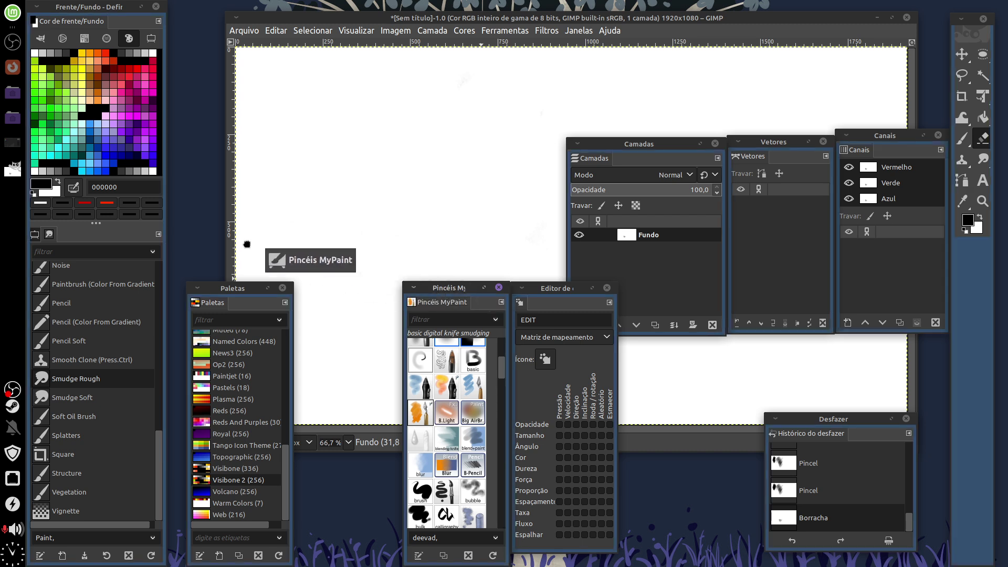
# - Dock the MyPaint Brushes, Palettes and Paint Dynamics Editor as tabs in the left dock
pyautogui.moveTo(416, 303); pyautogui.dragTo(66, 235)
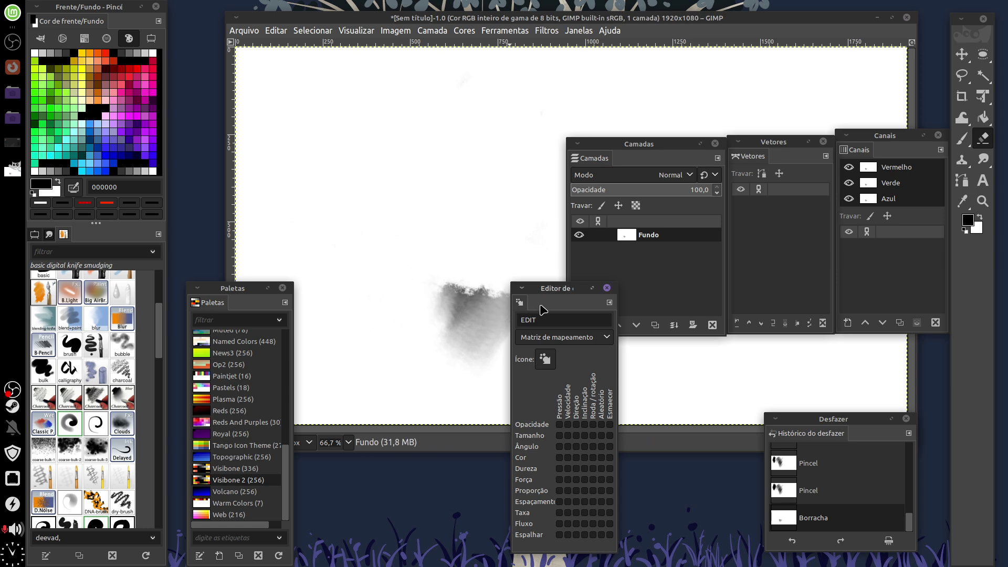
pyautogui.click(218, 299)
pyautogui.moveTo(198, 306); pyautogui.dragTo(79, 235)
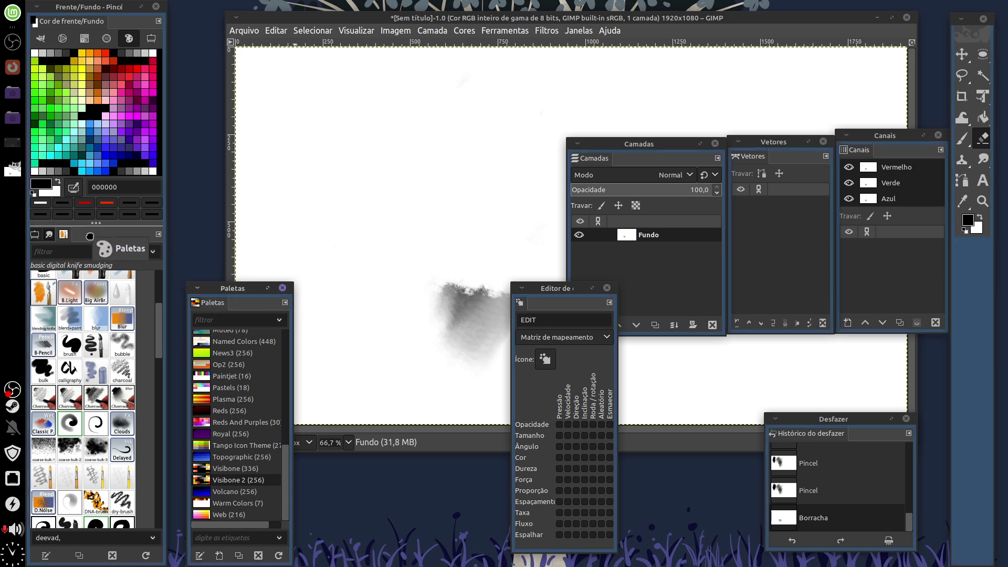
pyautogui.moveTo(520, 304); pyautogui.dragTo(89, 235)
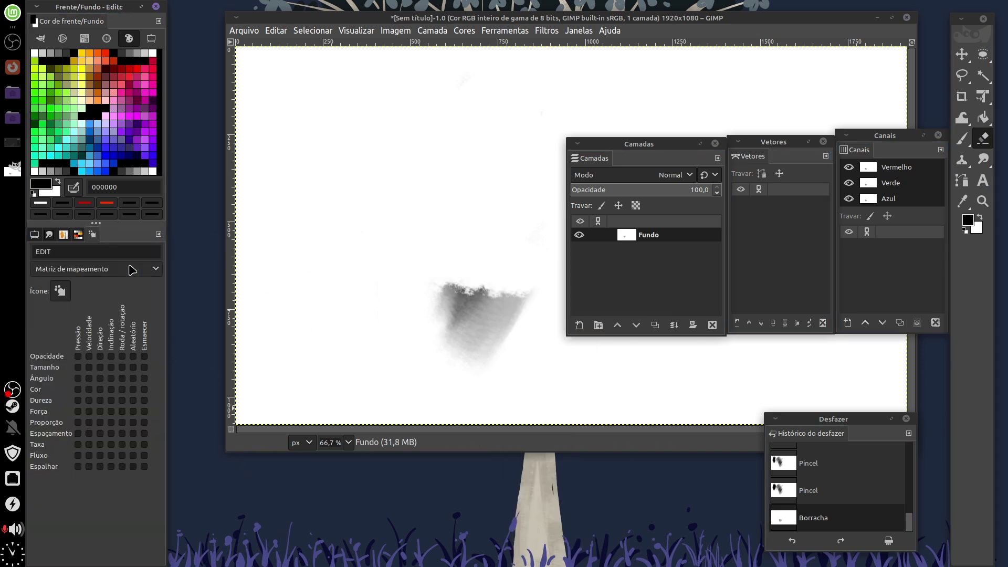
# - Check the Paint Dynamics Editor tab, then return to the eraser's Tool Options
pyautogui.click(42, 235)
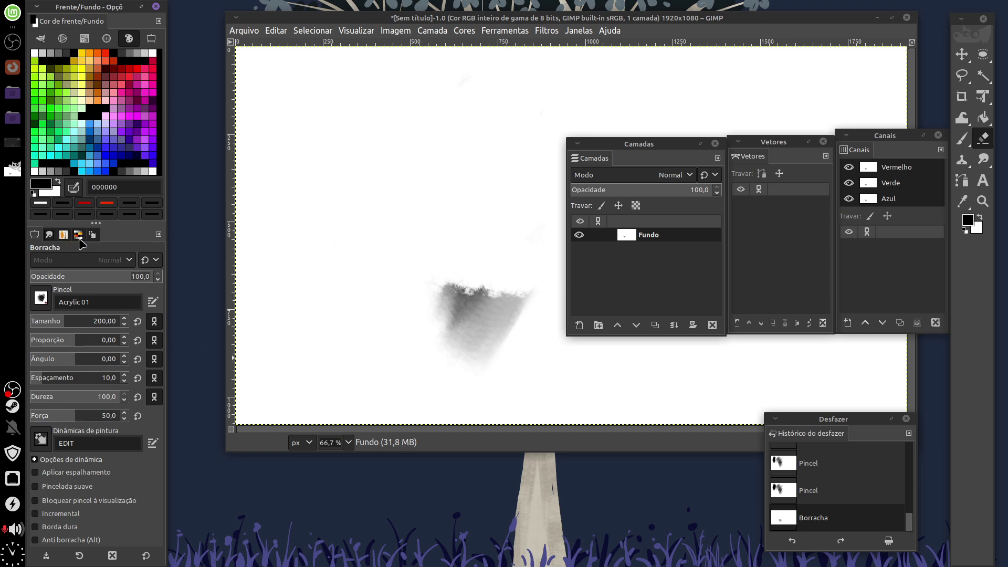
pyautogui.click(78, 236)
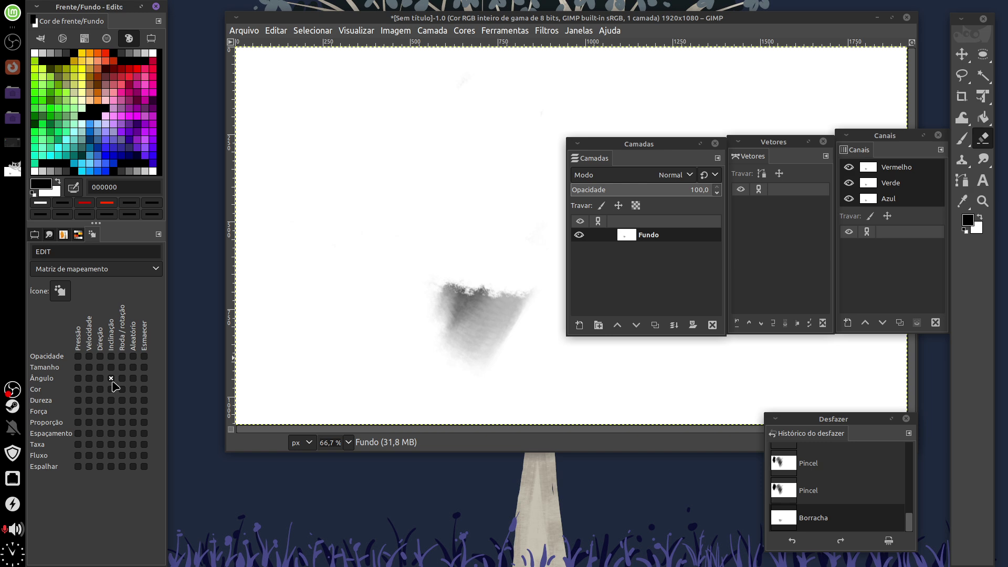
pyautogui.click(39, 236)
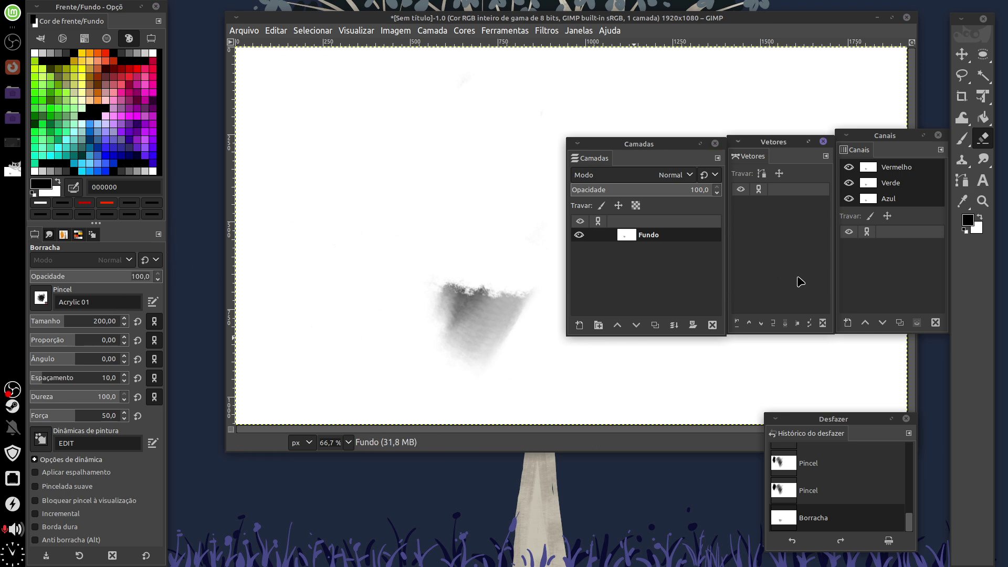
# - Arrange the Layers and Channels windows side by side over the canvas
pyautogui.moveTo(642, 145); pyautogui.dragTo(596, 138)
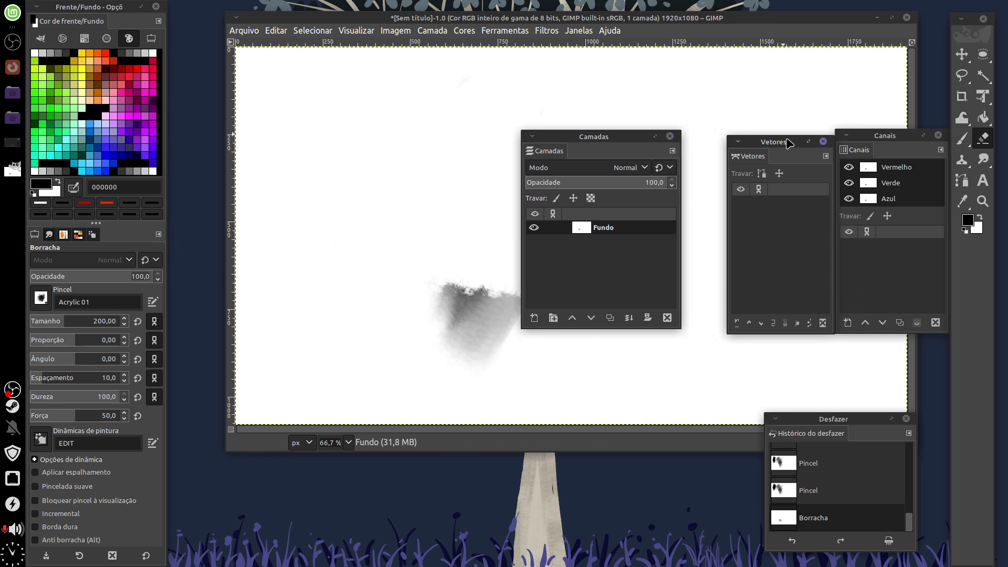
pyautogui.moveTo(788, 142)
pyautogui.mouseDown()
pyautogui.moveTo(734, 140)
pyautogui.moveTo(785, 197)
pyautogui.mouseUp()
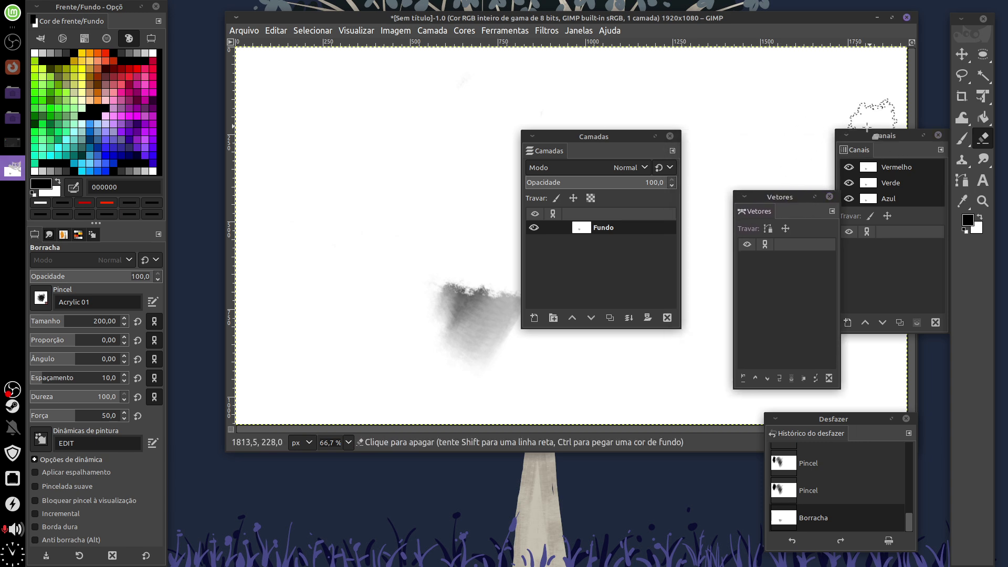
pyautogui.moveTo(866, 135); pyautogui.dragTo(720, 126)
pyautogui.moveTo(594, 136); pyautogui.dragTo(542, 125)
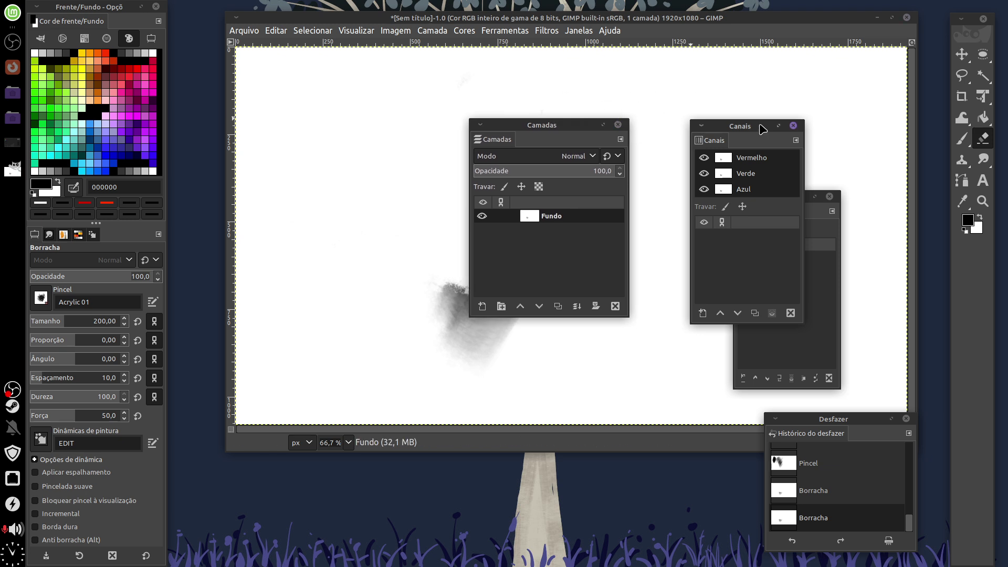
pyautogui.moveTo(751, 127); pyautogui.dragTo(699, 122)
pyautogui.moveTo(789, 193)
pyautogui.mouseDown()
pyautogui.moveTo(817, 114)
pyautogui.moveTo(951, 89)
pyautogui.mouseUp()
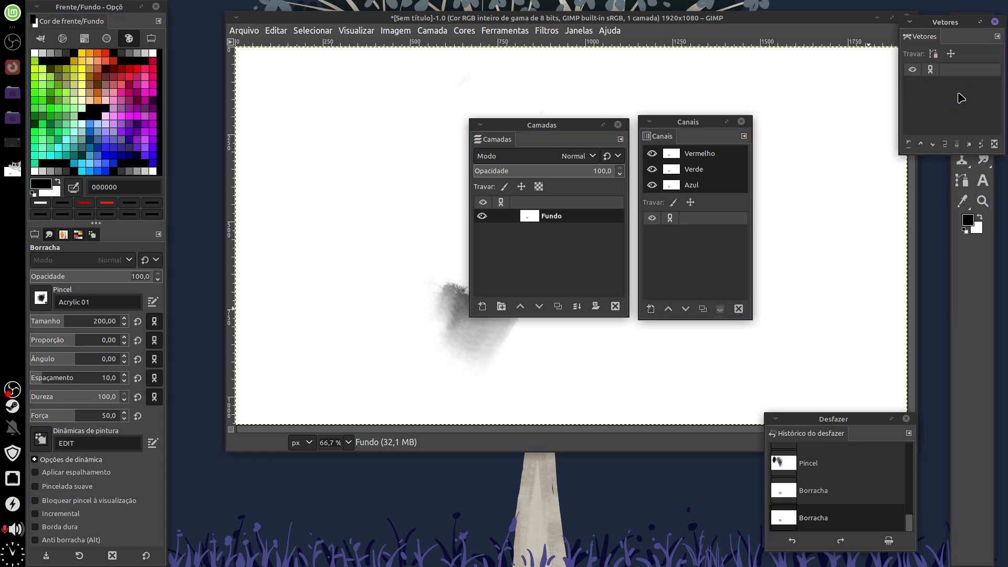
# - Dock Paths with the toolbox, widen that dock, and move Undo History lower
pyautogui.moveTo(947, 22)
pyautogui.mouseDown()
pyautogui.moveTo(817, 72)
pyautogui.moveTo(956, 110)
pyautogui.mouseUp()
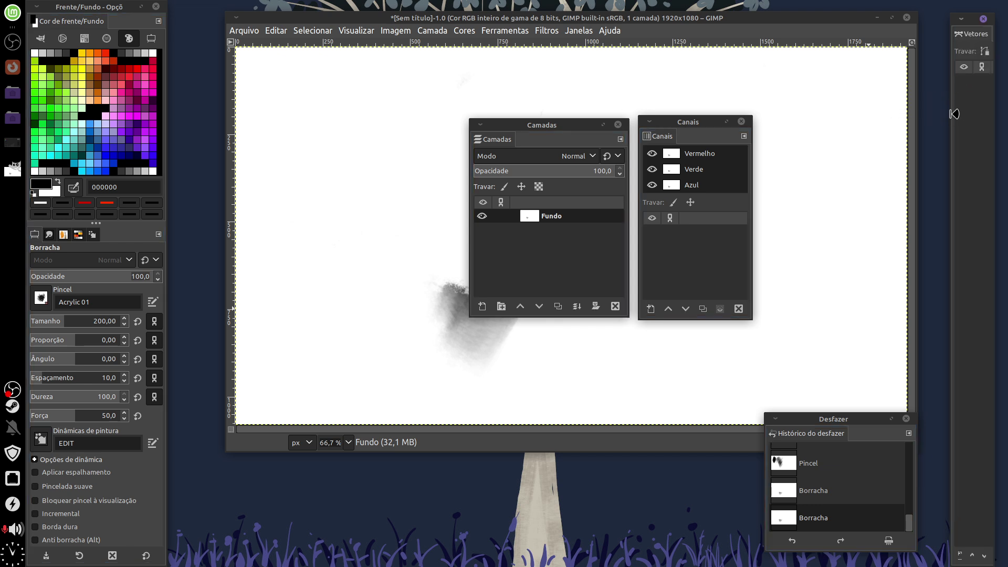
pyautogui.moveTo(955, 114); pyautogui.dragTo(824, 145)
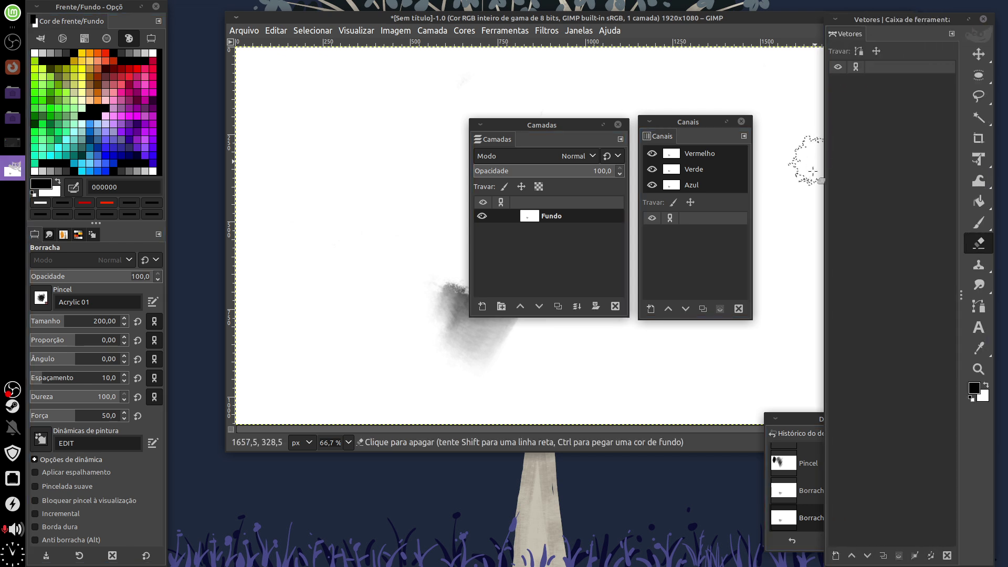
pyautogui.moveTo(805, 423); pyautogui.dragTo(588, 408)
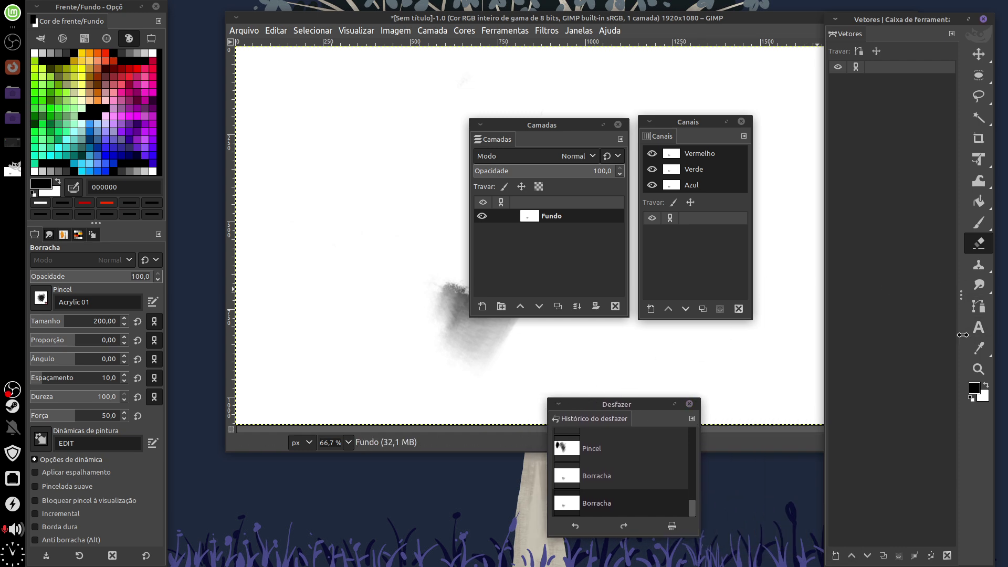
pyautogui.moveTo(960, 334); pyautogui.dragTo(966, 334)
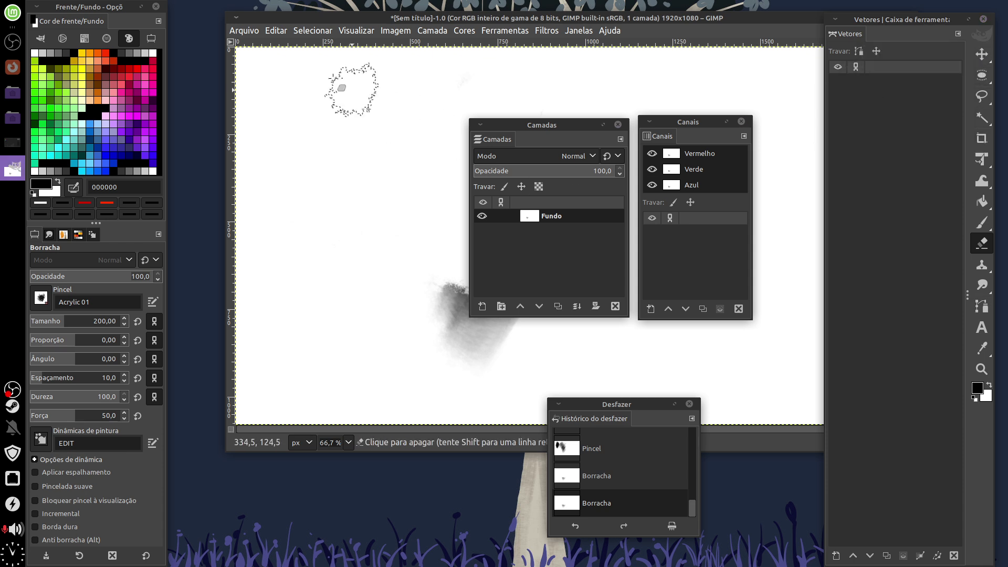
# - Open the recent file ref_mao.jpg and move its image window beside the canvas
pyautogui.click(244, 30)
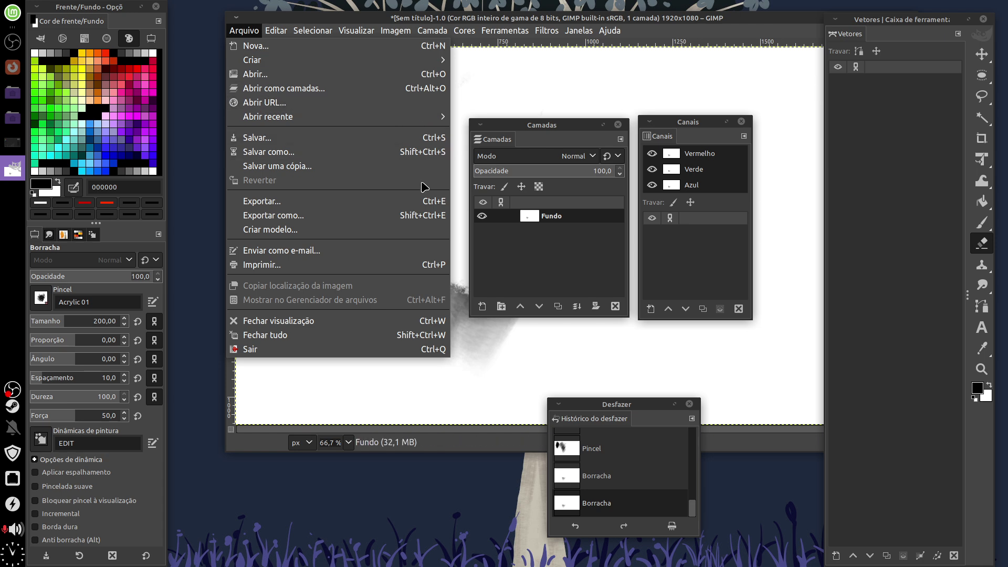
pyautogui.moveTo(268, 117)
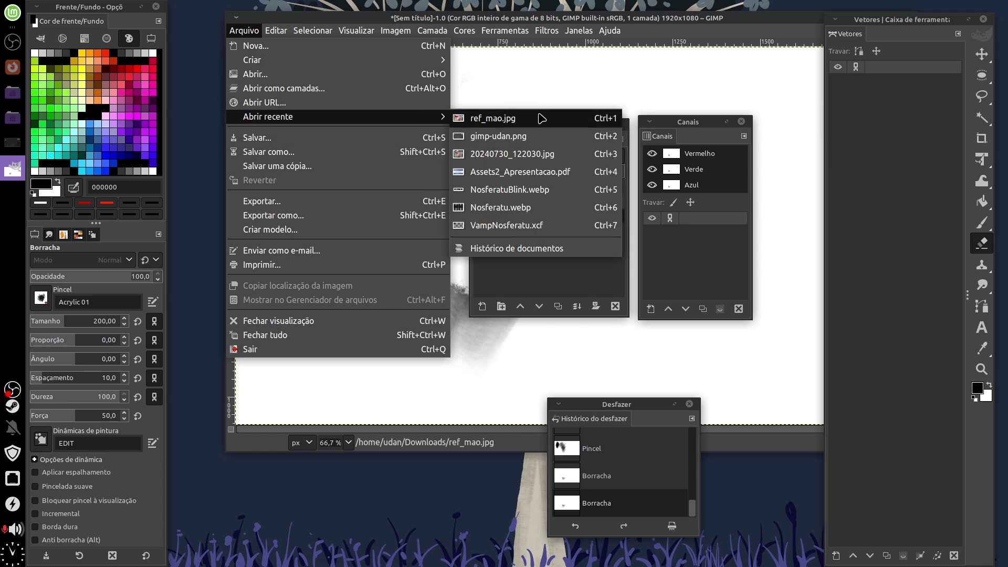
pyautogui.click(541, 119)
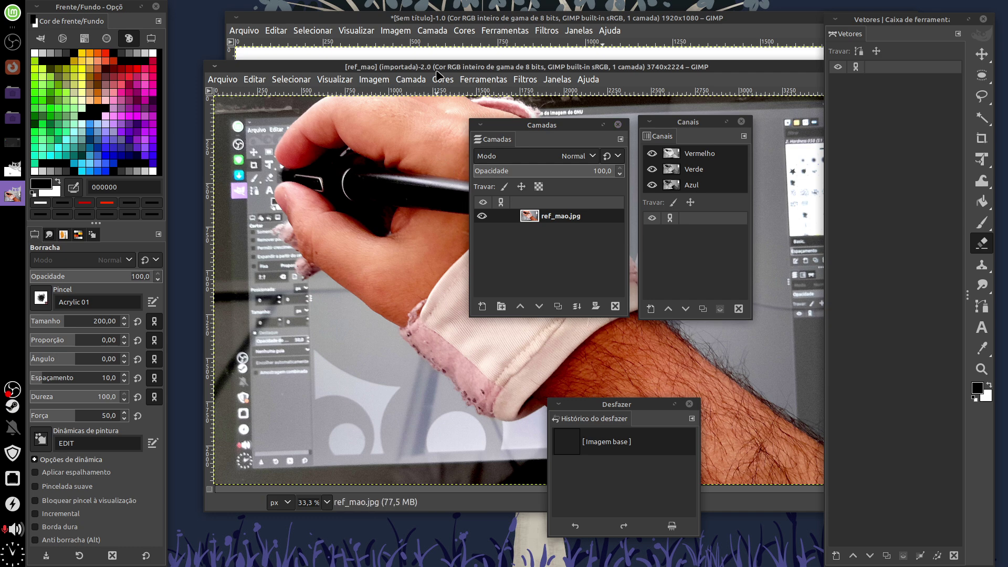
pyautogui.moveTo(437, 67); pyautogui.dragTo(355, 86)
# - Bring the Sem título canvas forward and dock the Canais panel into the right dock
pyautogui.click(804, 86)
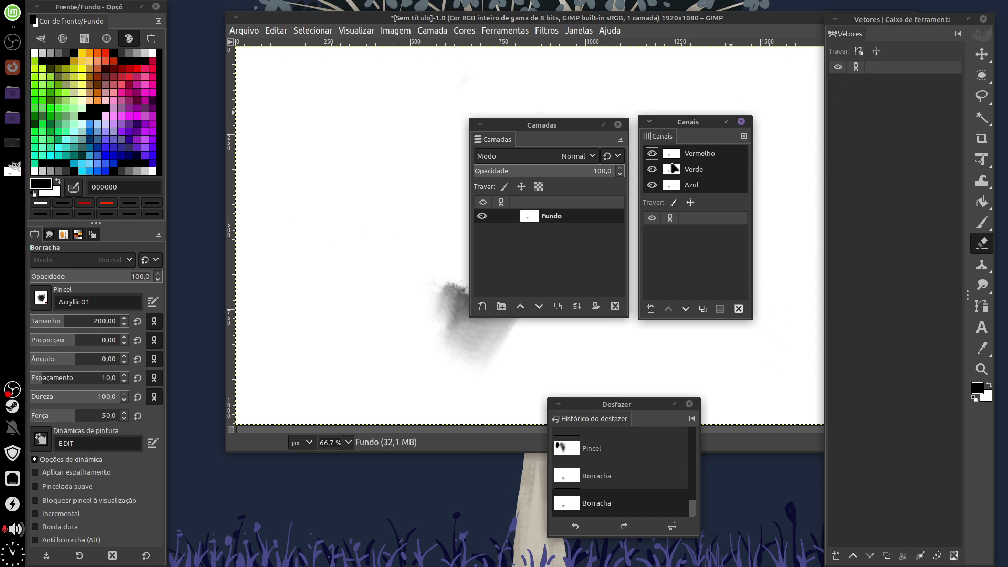
pyautogui.moveTo(662, 143); pyautogui.dragTo(840, 35)
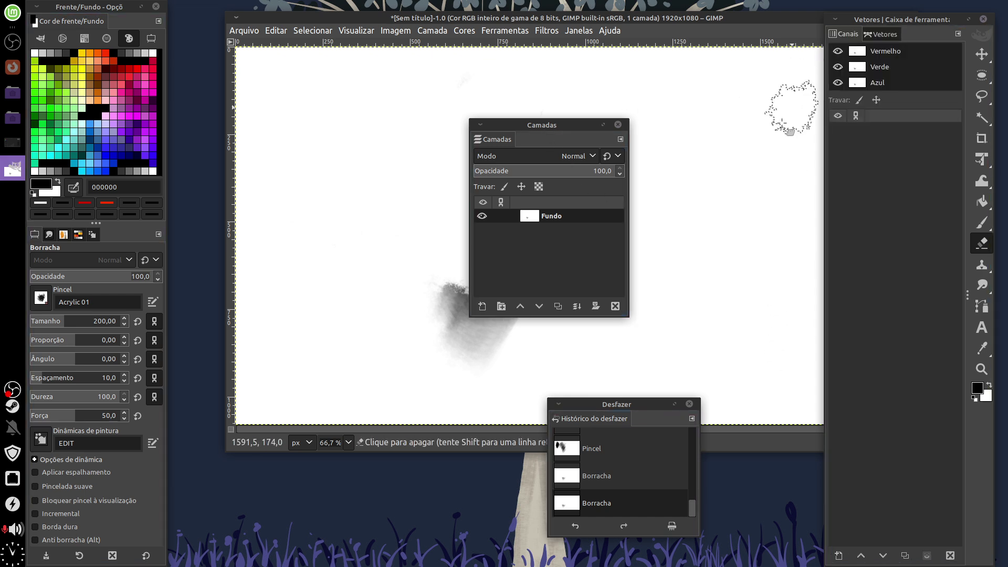
pyautogui.moveTo(498, 139); pyautogui.dragTo(845, 36)
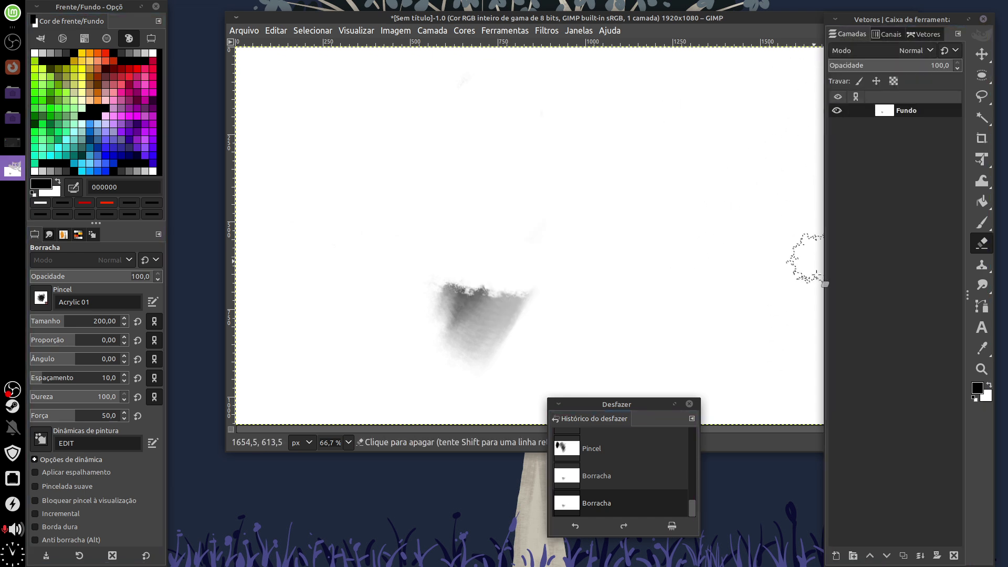
# - Dock Undo History below Layers, enlarge the layers list, and reposition the canvas and right dock
pyautogui.moveTo(562, 420); pyautogui.dragTo(886, 561)
pyautogui.moveTo(888, 439); pyautogui.dragTo(777, 381)
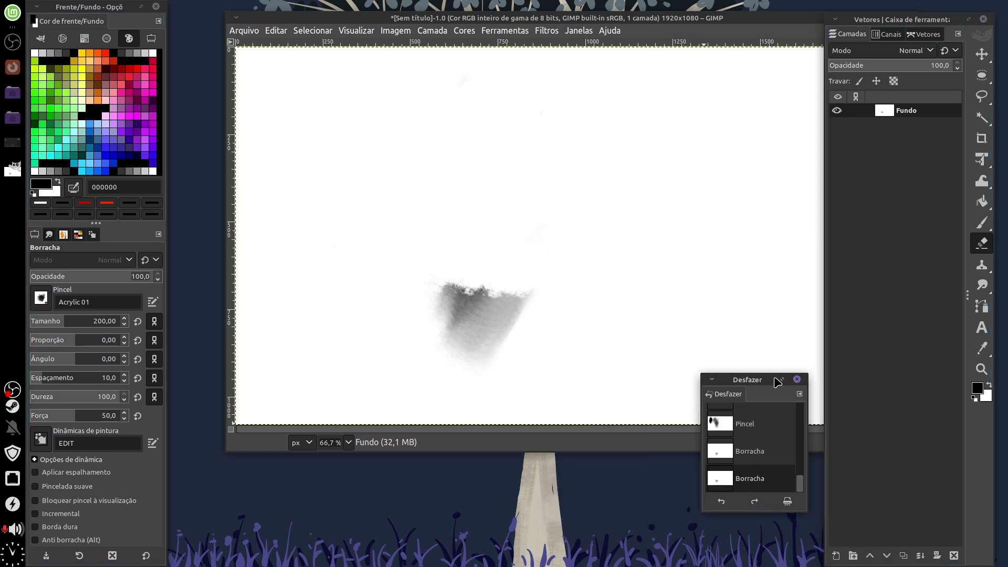
pyautogui.moveTo(710, 399); pyautogui.dragTo(887, 547)
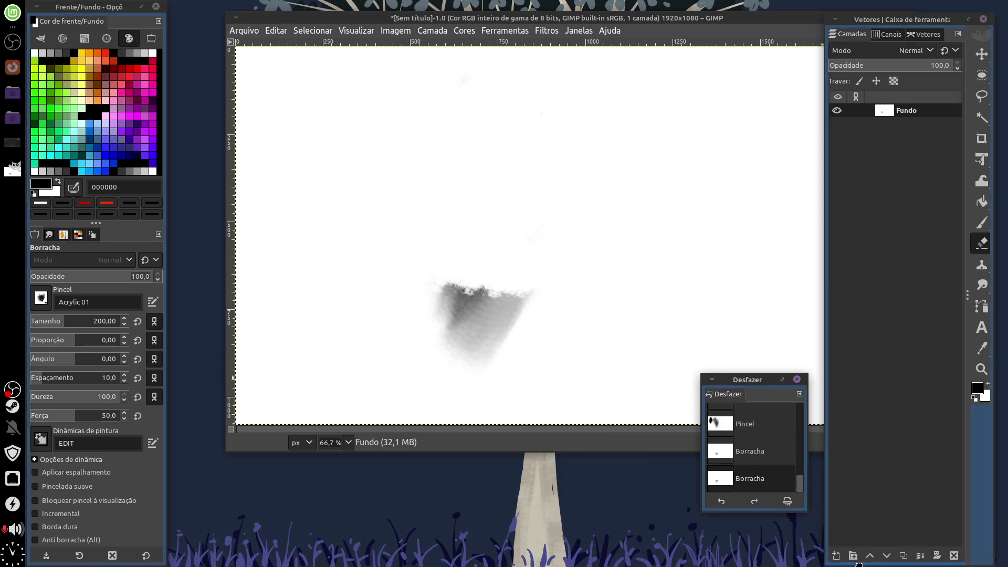
pyautogui.moveTo(894, 387); pyautogui.dragTo(898, 509)
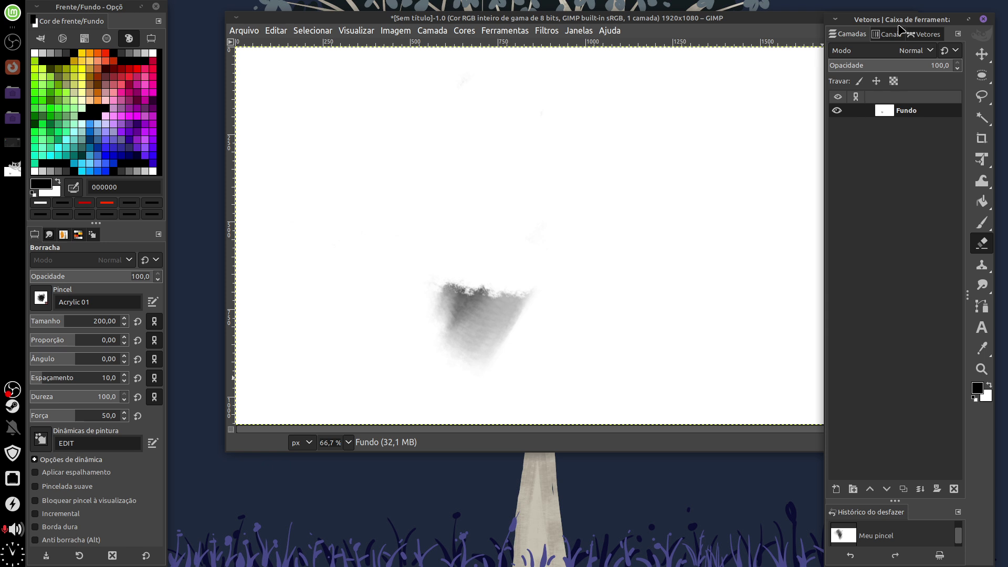
pyautogui.moveTo(651, 19)
pyautogui.mouseDown()
pyautogui.moveTo(585, 33)
pyautogui.moveTo(592, 25)
pyautogui.mouseUp()
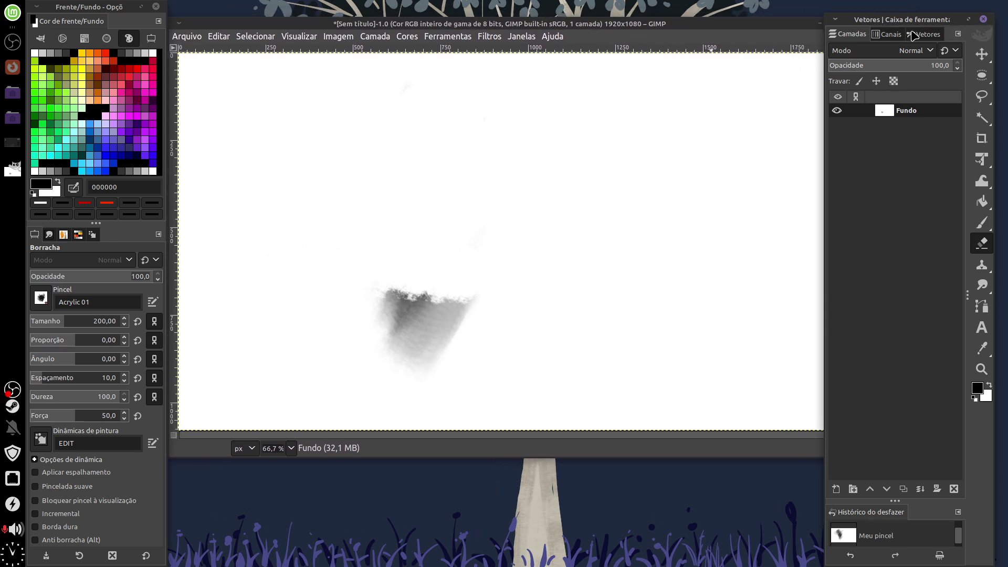
pyautogui.moveTo(909, 23)
pyautogui.mouseDown()
pyautogui.moveTo(934, 12)
pyautogui.moveTo(916, 19)
pyautogui.mouseUp()
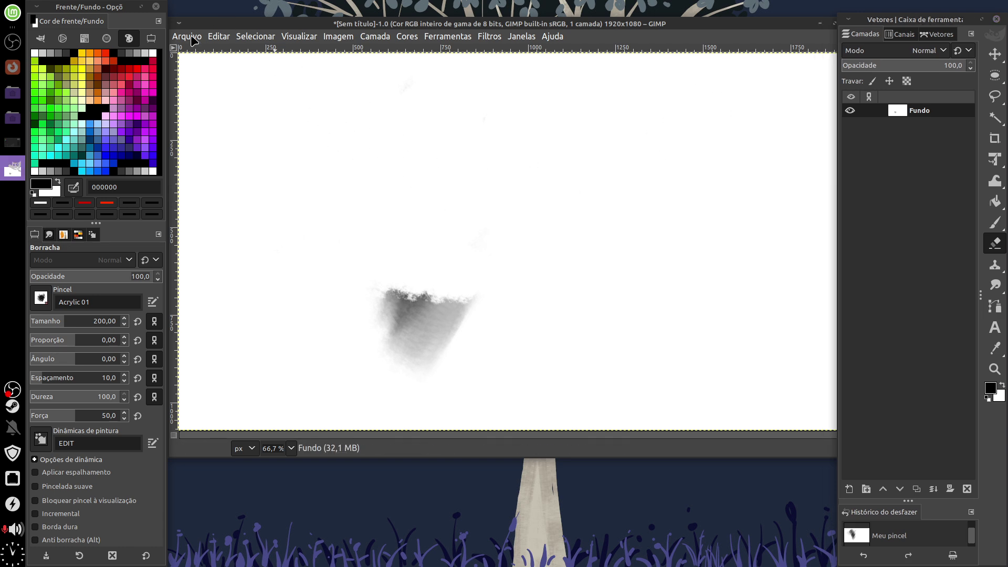
pyautogui.click(219, 37)
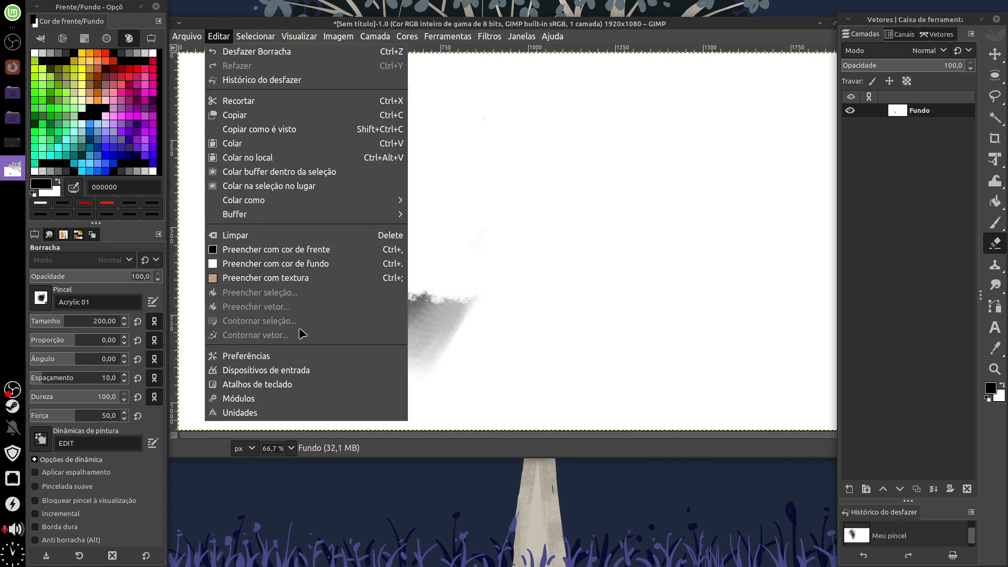
pyautogui.press('Left')
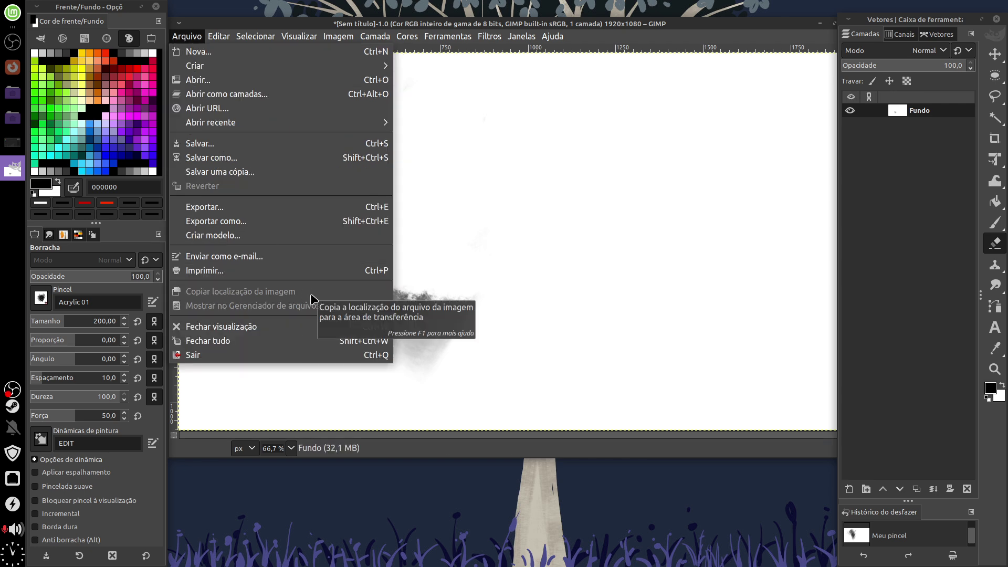
pyautogui.click(508, 124)
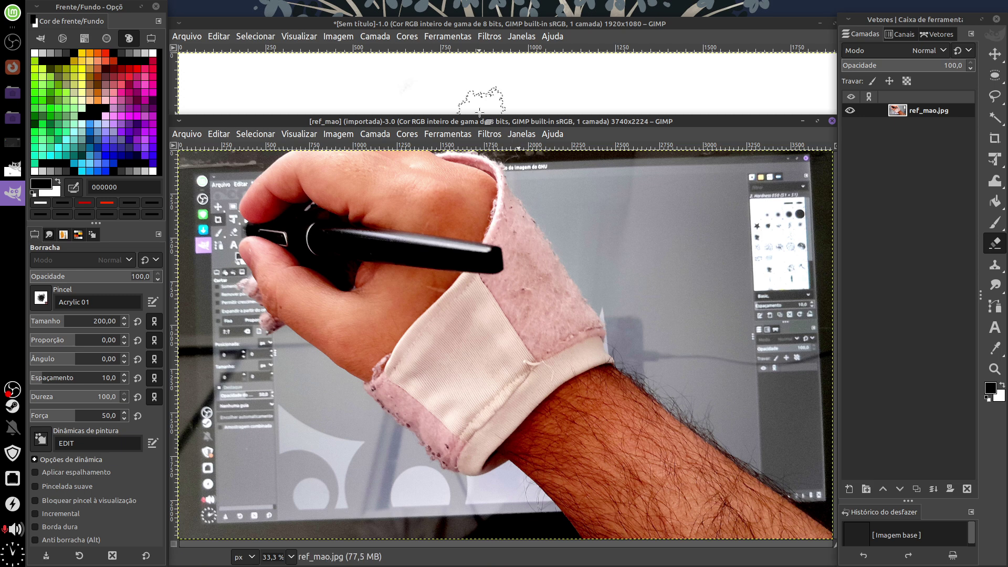
pyautogui.moveTo(485, 110)
pyautogui.mouseDown()
pyautogui.moveTo(478, 117)
pyautogui.moveTo(425, 96)
pyautogui.mouseUp()
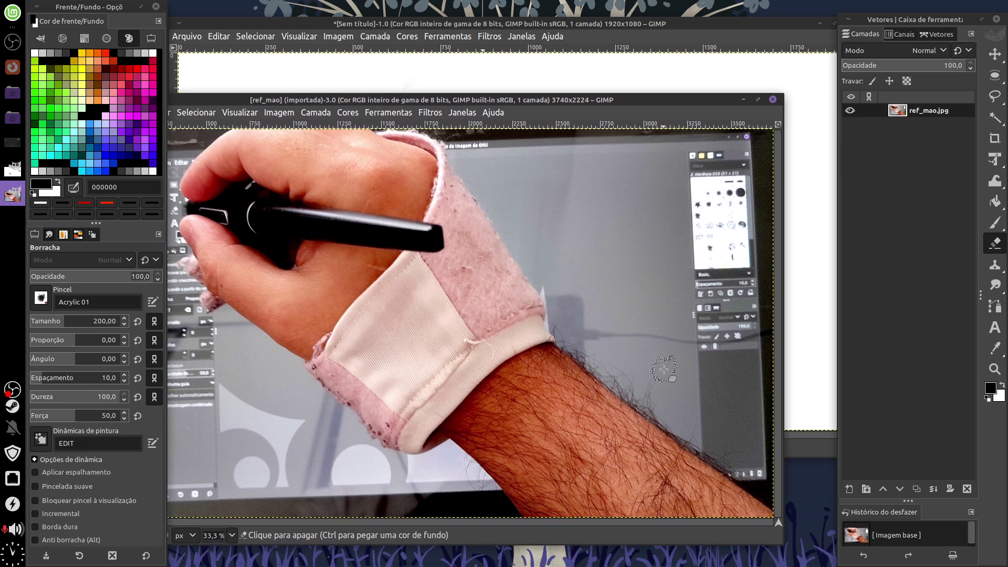
pyautogui.hotkey('ctrl', 'j')
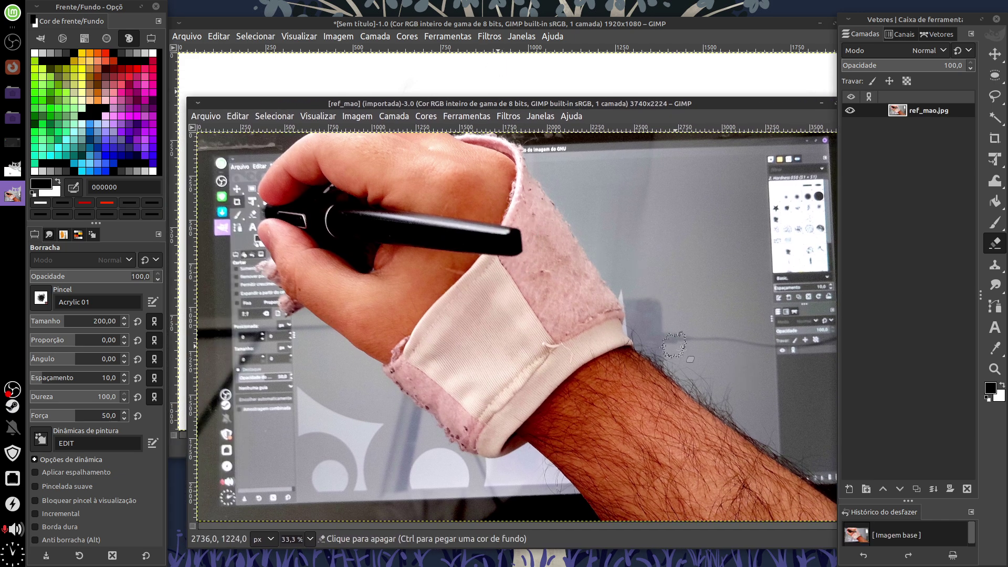
pyautogui.moveTo(664, 109); pyautogui.dragTo(610, 108)
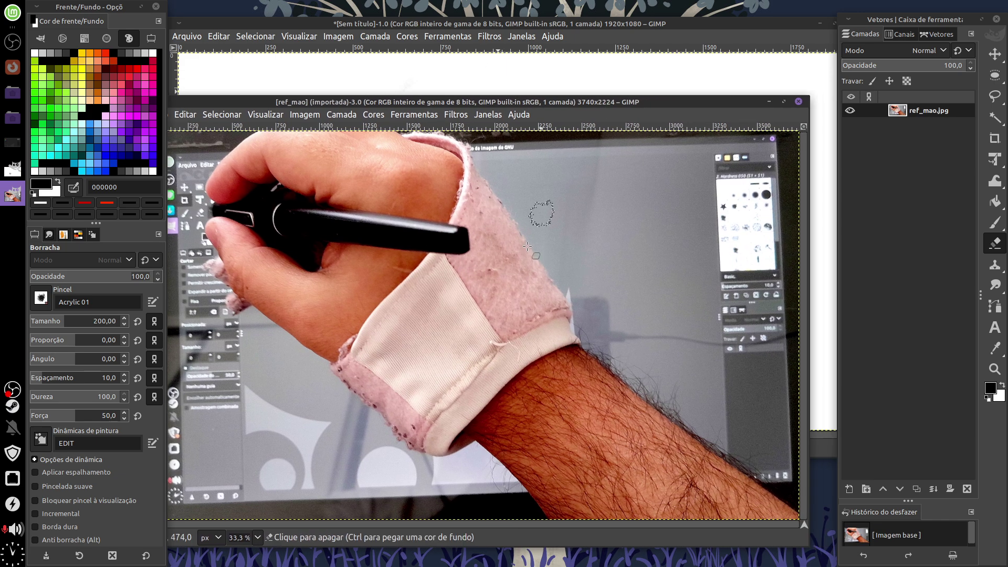
pyautogui.click(799, 101)
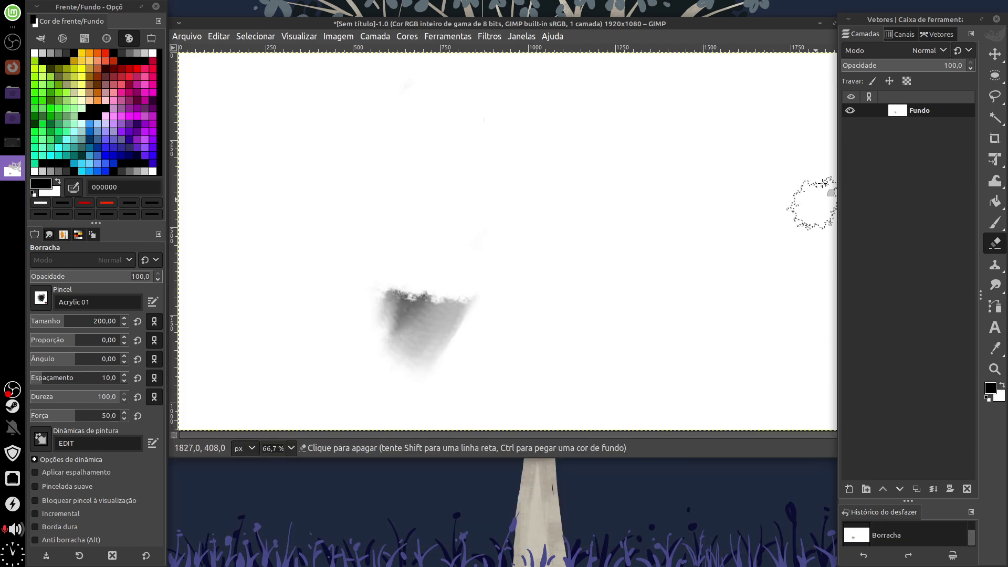
# - Open the Navegação dockable dialog and move it over the canvas
pyautogui.click(521, 36)
pyautogui.moveTo(560, 66)
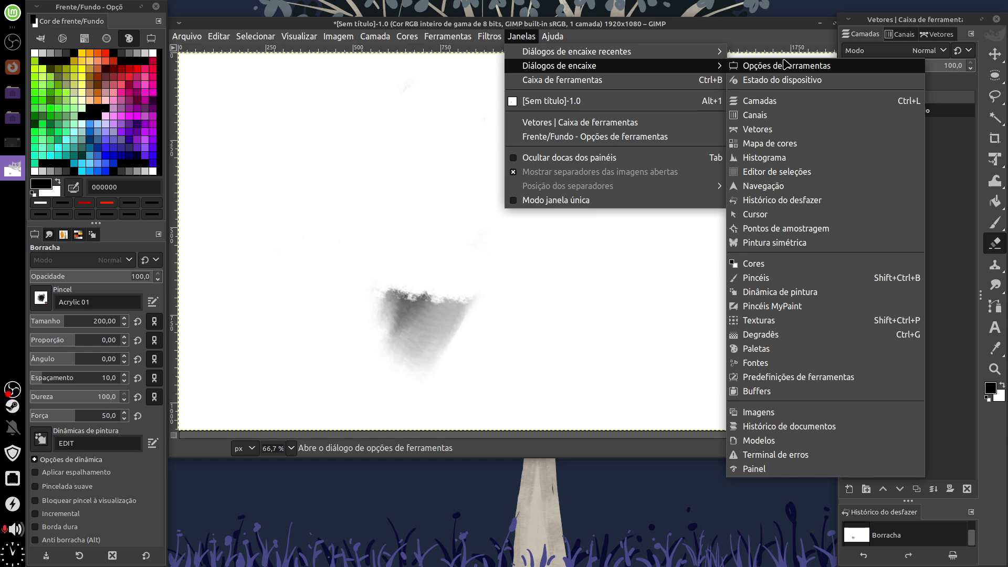
pyautogui.click(814, 187)
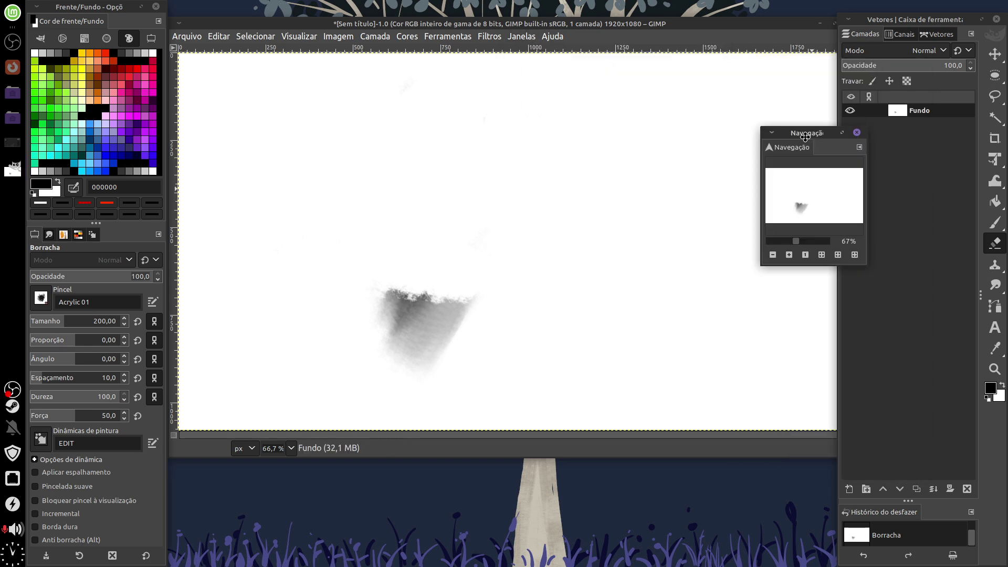
pyautogui.moveTo(805, 137); pyautogui.dragTo(594, 195)
# - Try the Navigation zoom controls: actual size, fit image, zoom slider, then fit again
pyautogui.moveTo(609, 265); pyautogui.dragTo(600, 303)
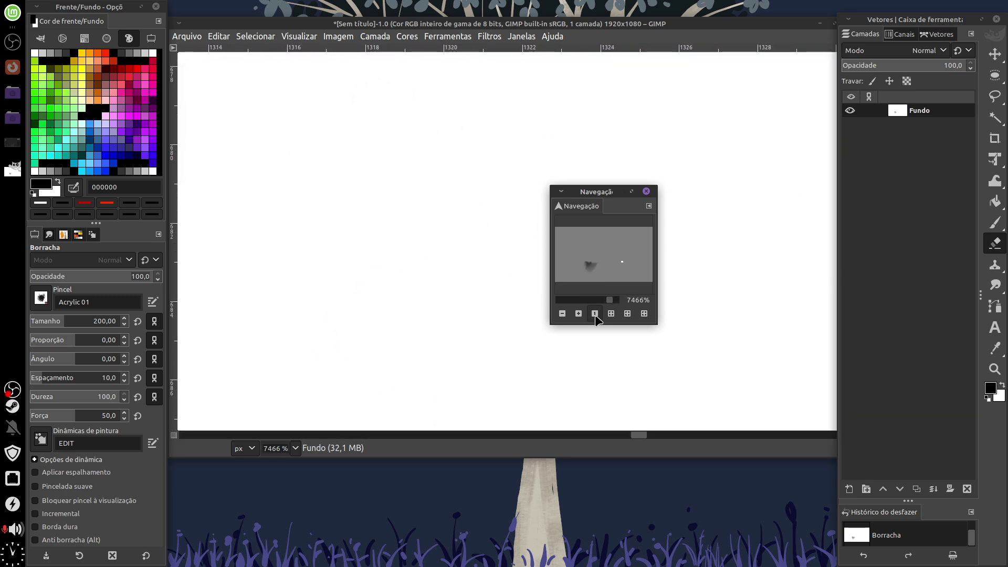
pyautogui.click(595, 314)
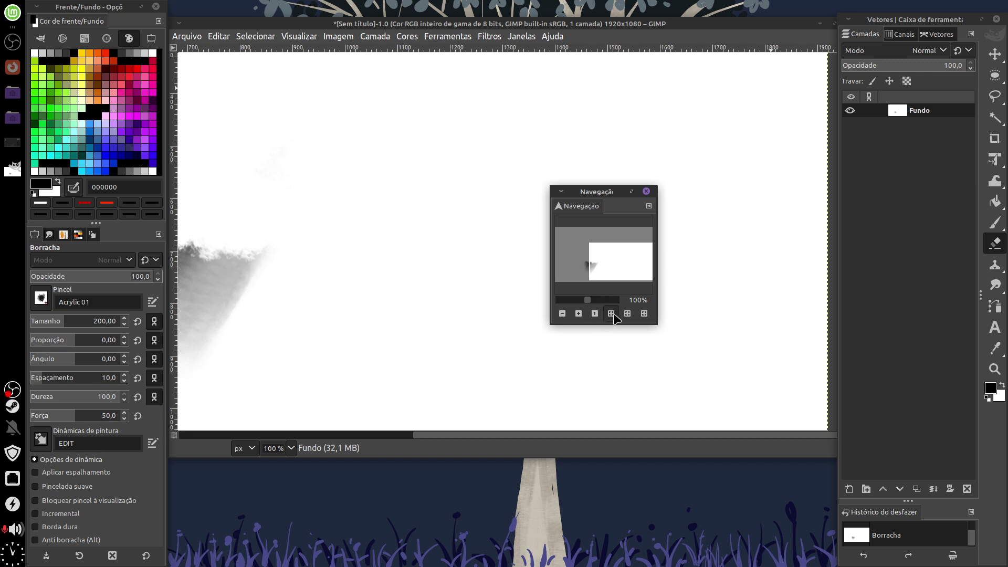
pyautogui.click(611, 314)
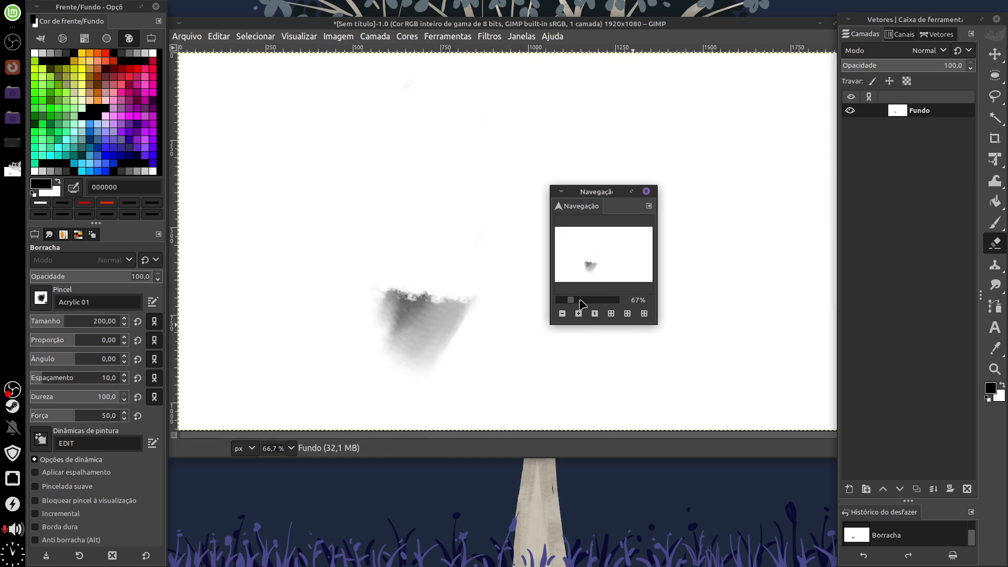
pyautogui.moveTo(581, 301); pyautogui.dragTo(573, 300)
pyautogui.click(595, 314)
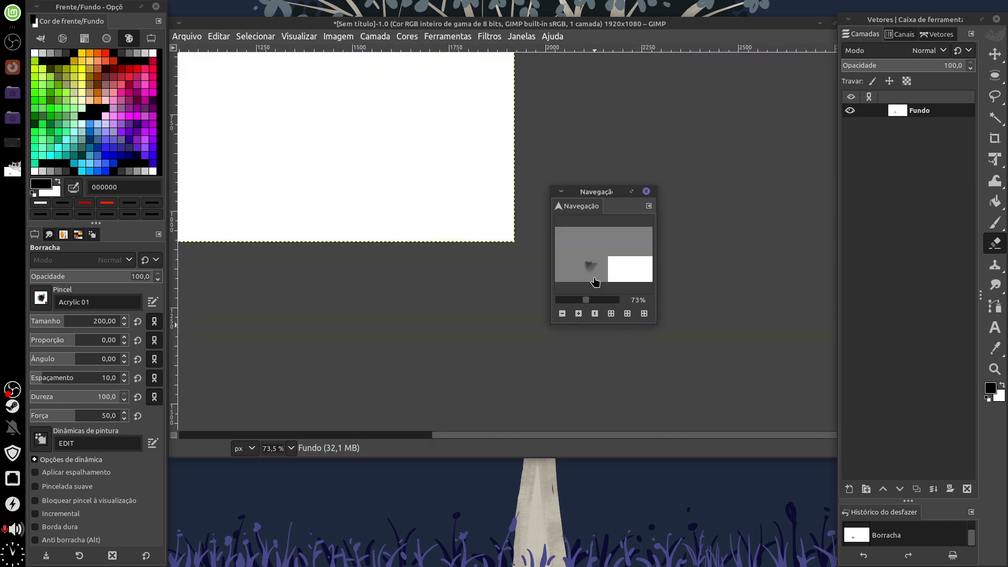
pyautogui.click(587, 300)
pyautogui.scroll(-5, 493, 273)
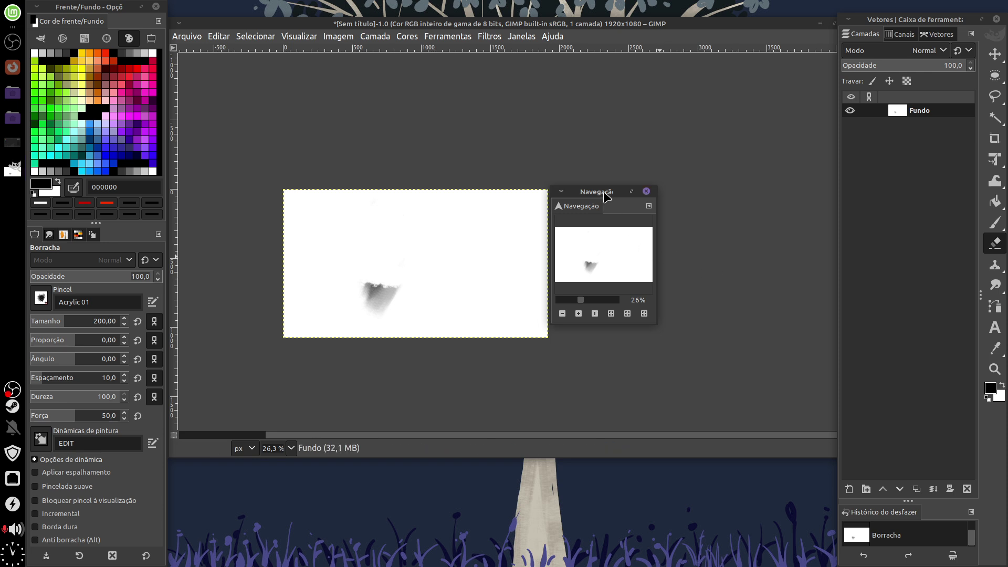
pyautogui.moveTo(596, 191); pyautogui.dragTo(619, 201)
pyautogui.click(650, 324)
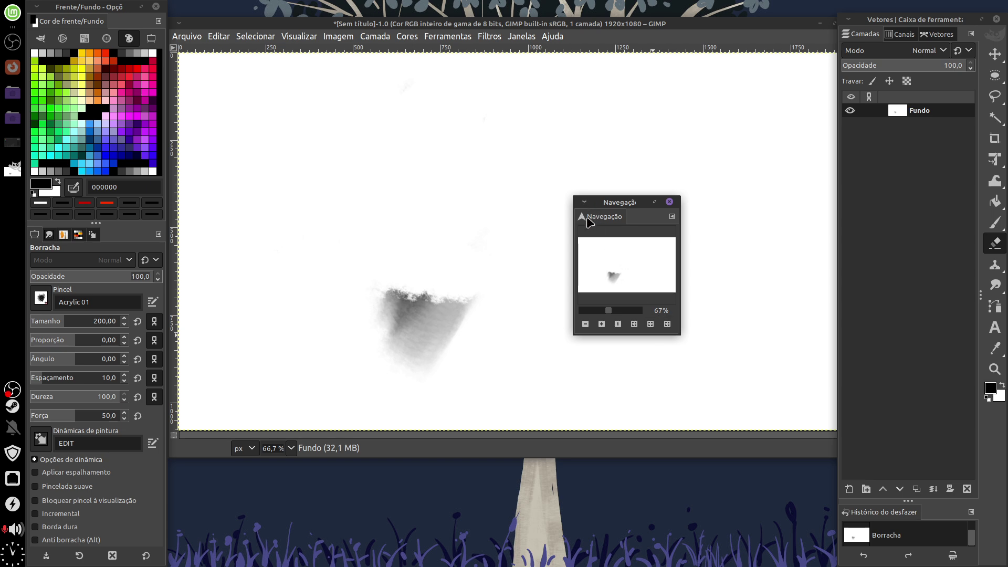
# - Dock Navigation atop the right dock with Symmetry Painting as a tab beside it
pyautogui.moveTo(588, 217); pyautogui.dragTo(871, 33)
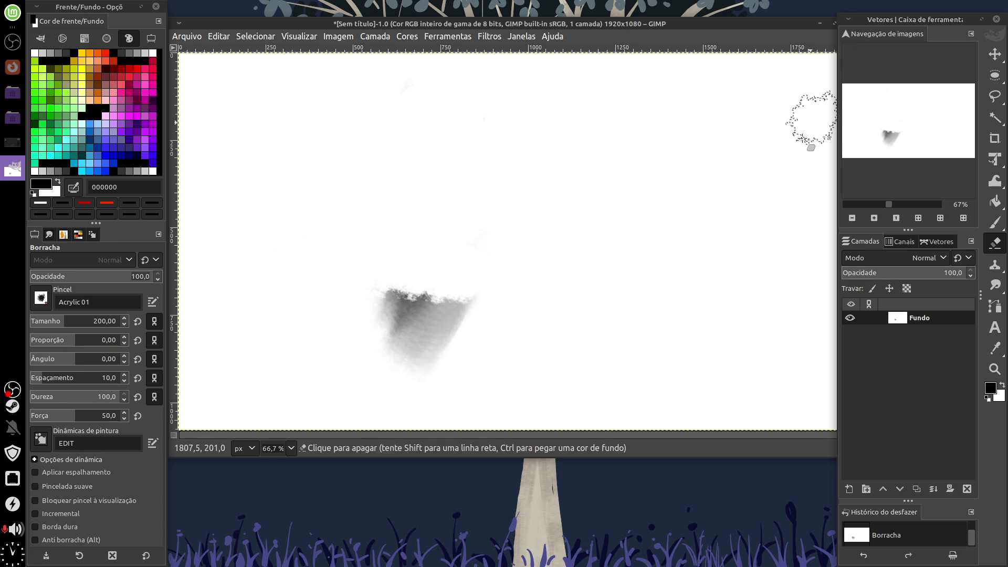
pyautogui.hotkey('alt', 'j')
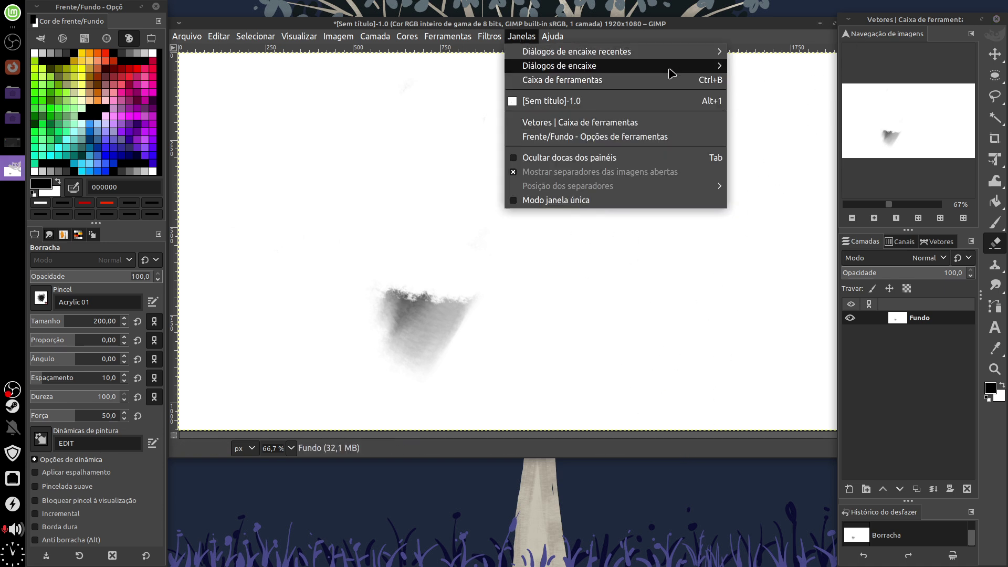
pyautogui.moveTo(560, 66)
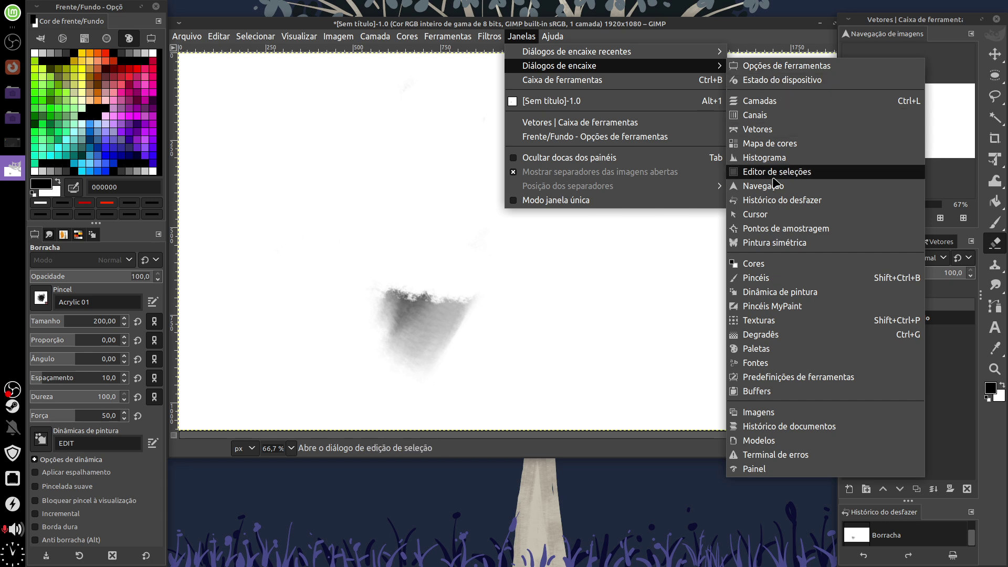
pyautogui.click(782, 243)
pyautogui.moveTo(768, 185)
pyautogui.mouseDown()
pyautogui.moveTo(642, 166)
pyautogui.moveTo(887, 87)
pyautogui.mouseUp()
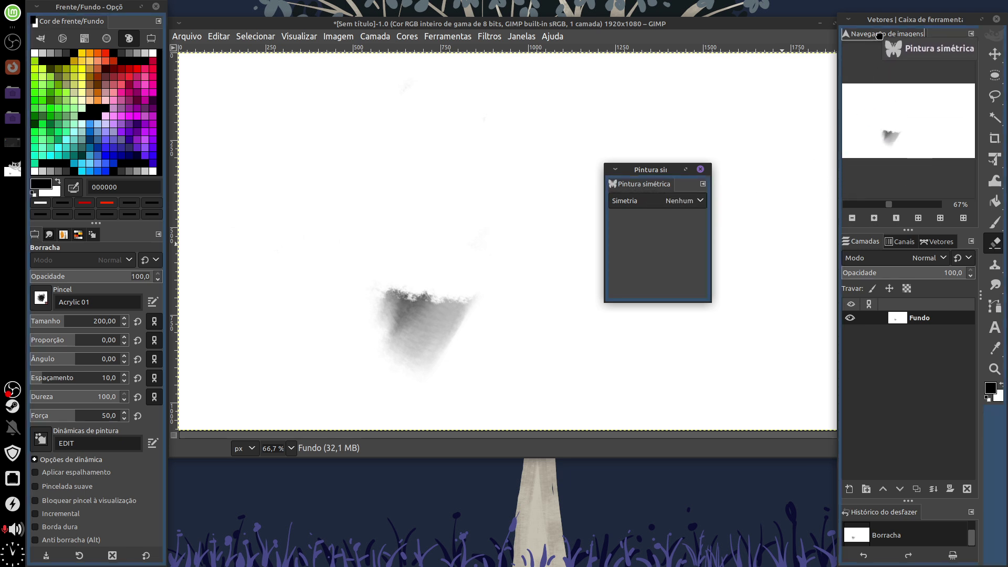
pyautogui.moveTo(872, 35); pyautogui.dragTo(924, 37)
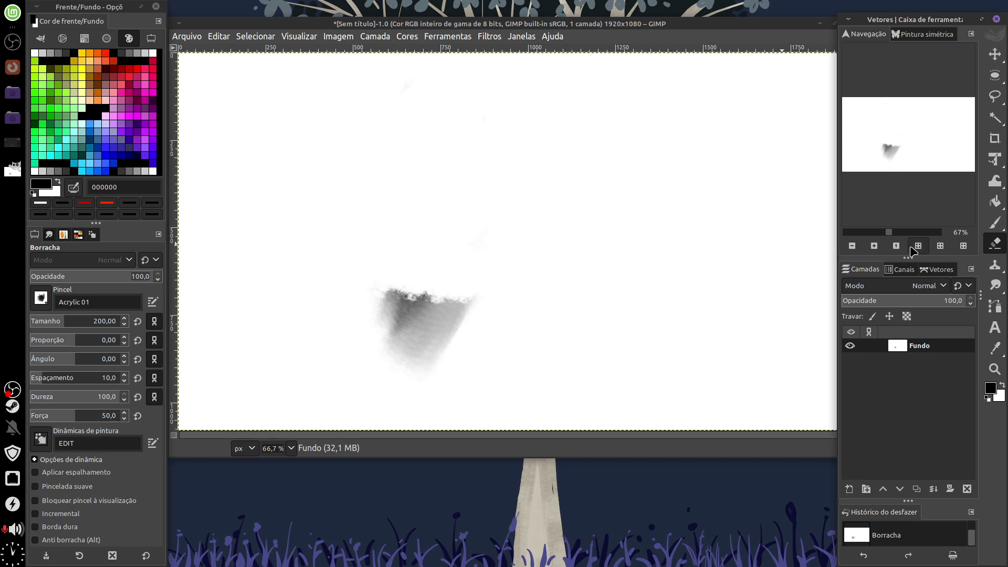
pyautogui.moveTo(908, 257); pyautogui.dragTo(901, 151)
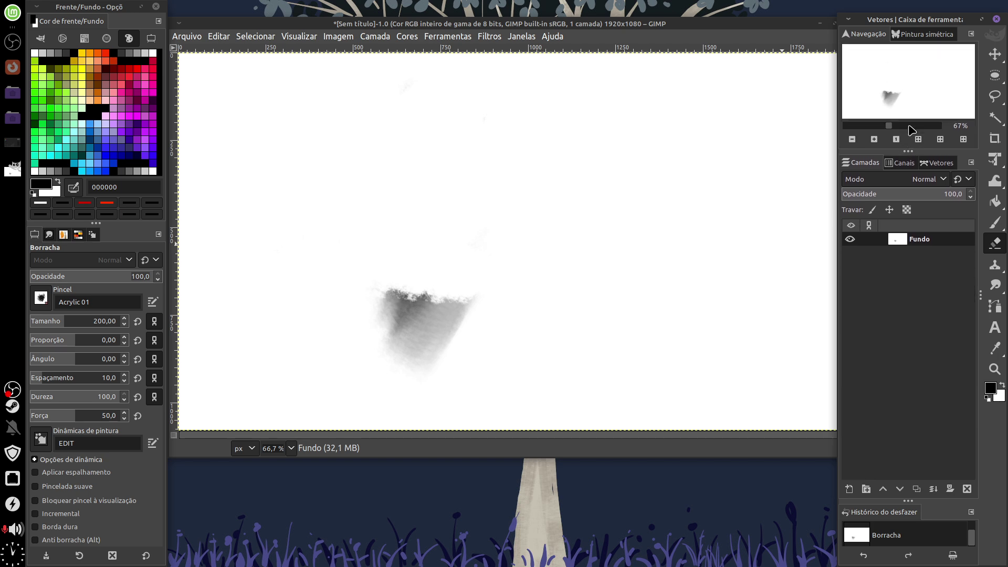
# - Fit the right dock and image window to the screen, then erase the grey smear
pyautogui.click(549, 36)
pyautogui.click(546, 26)
pyautogui.moveTo(517, 29); pyautogui.dragTo(512, 11)
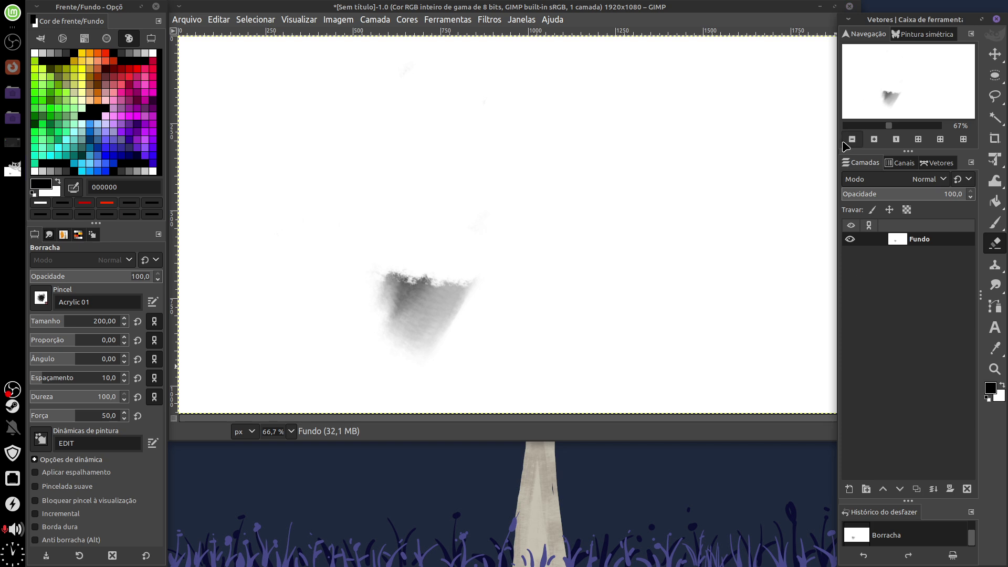
pyautogui.moveTo(842, 149); pyautogui.dragTo(868, 141)
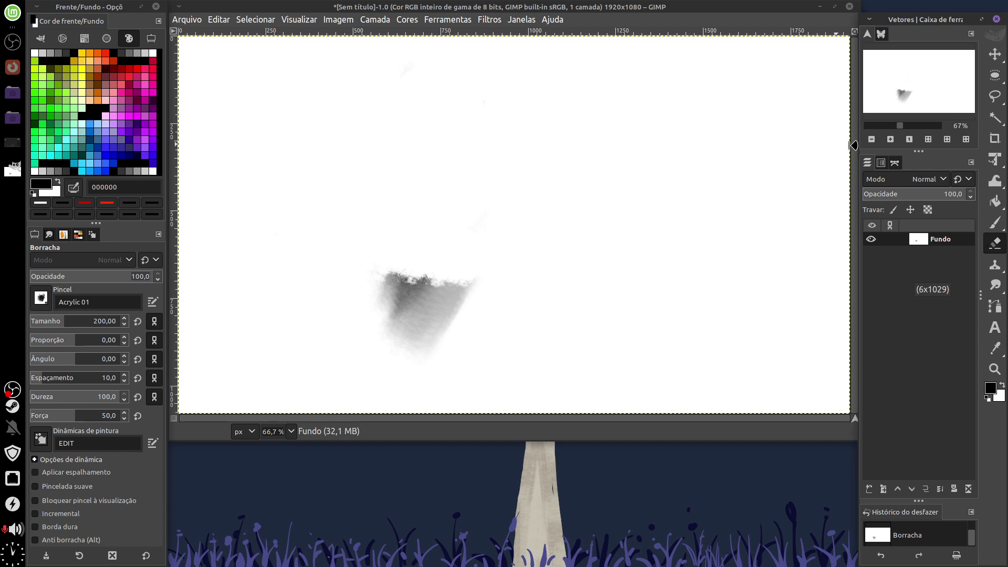
pyautogui.moveTo(871, 142); pyautogui.dragTo(858, 146)
pyautogui.moveTo(936, 21); pyautogui.dragTo(934, 9)
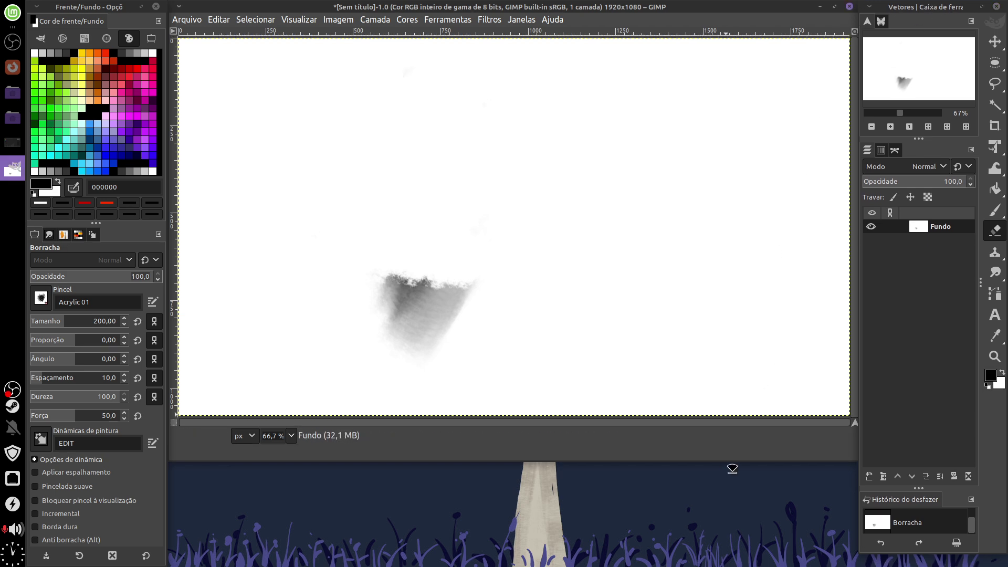
pyautogui.moveTo(731, 436); pyautogui.dragTo(738, 560)
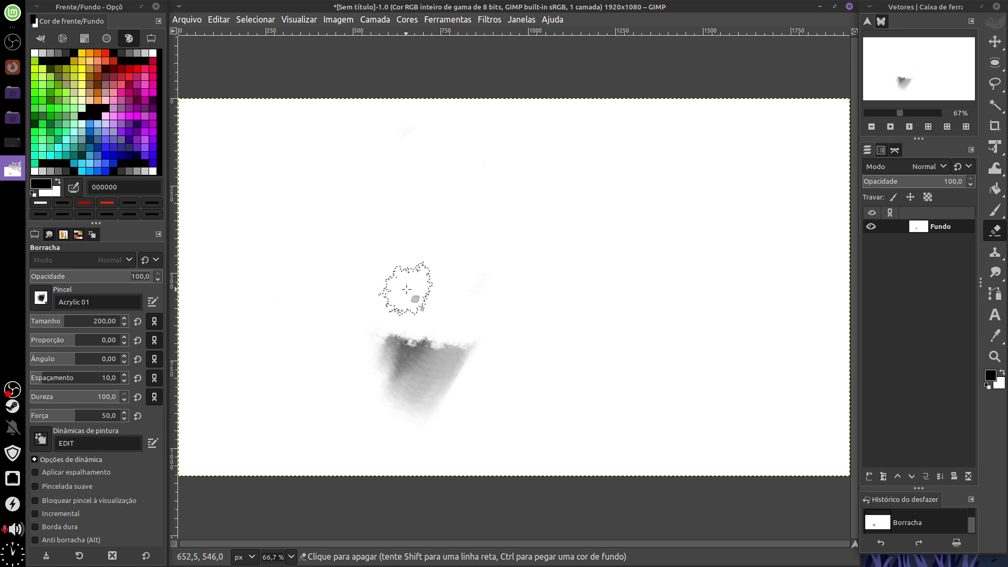
pyautogui.moveTo(407, 289)
pyautogui.mouseDown()
pyautogui.moveTo(464, 420)
pyautogui.moveTo(414, 365)
pyautogui.mouseUp()
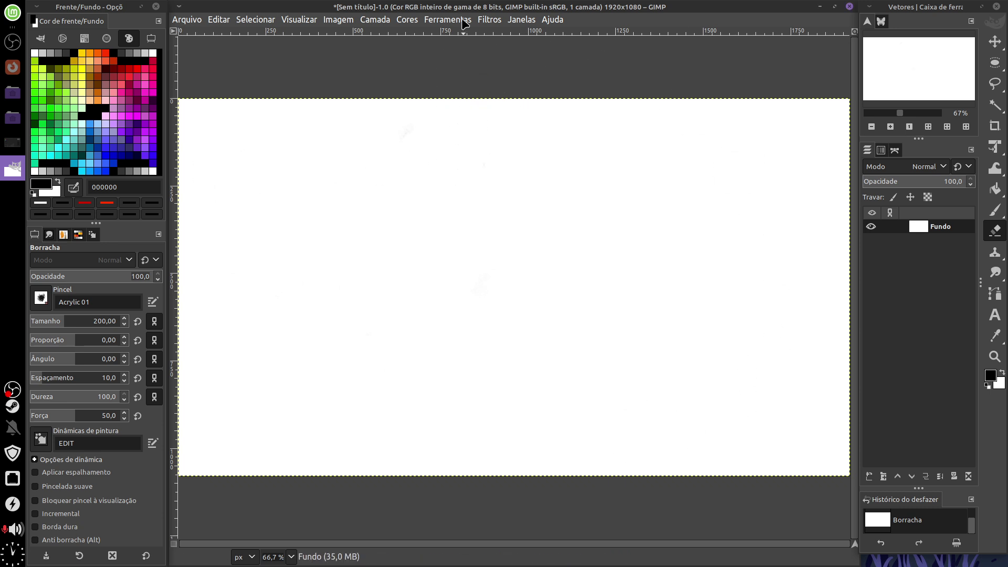
# - Open a second view of the image, sized tall and zoomed to 33.3%
pyautogui.doubleClick(532, 9)
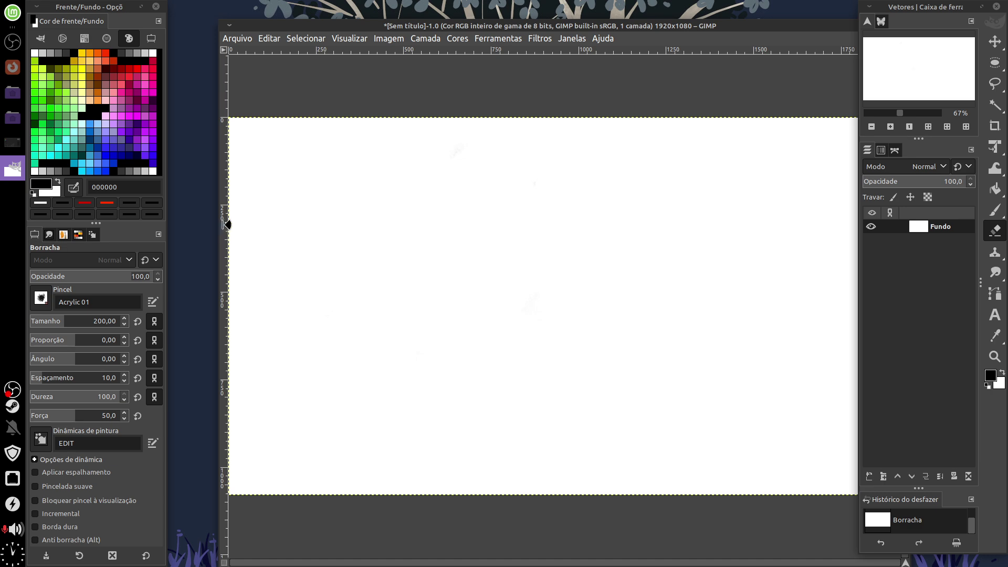
pyautogui.moveTo(227, 225); pyautogui.dragTo(388, 225)
pyautogui.click(517, 39)
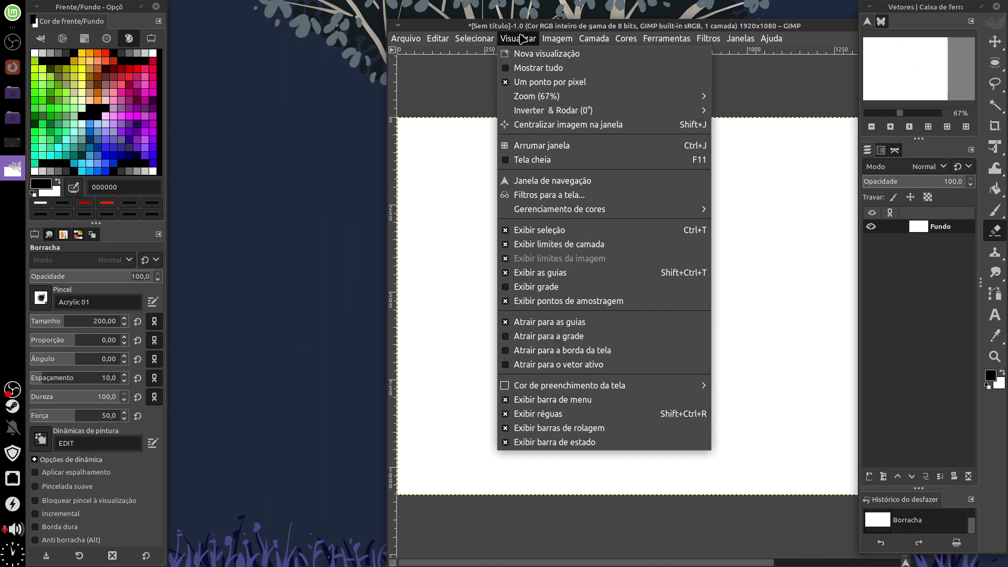
pyautogui.click(541, 54)
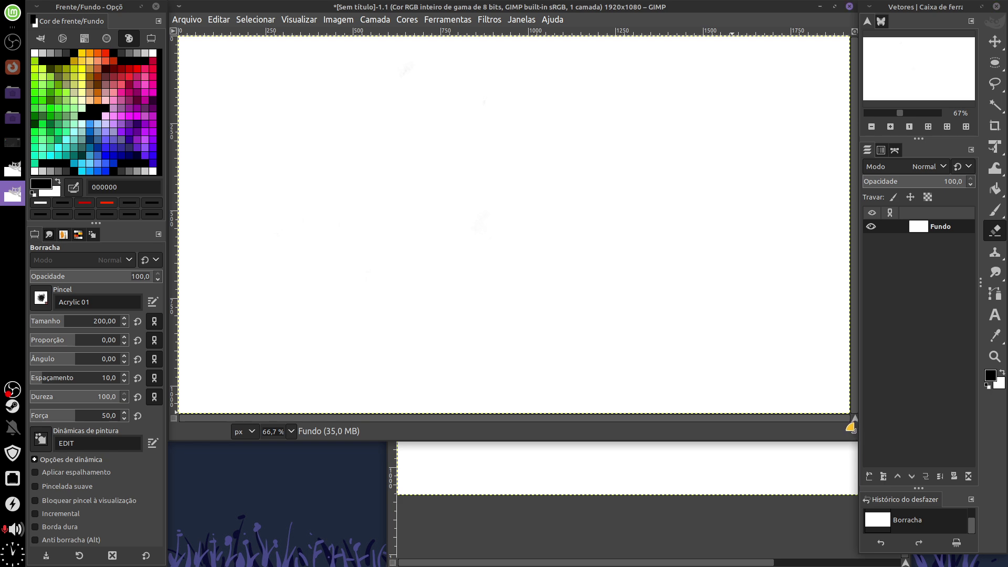
pyautogui.moveTo(851, 428)
pyautogui.mouseDown()
pyautogui.moveTo(440, 494)
pyautogui.moveTo(386, 544)
pyautogui.moveTo(468, 529)
pyautogui.moveTo(562, 538)
pyautogui.mouseUp()
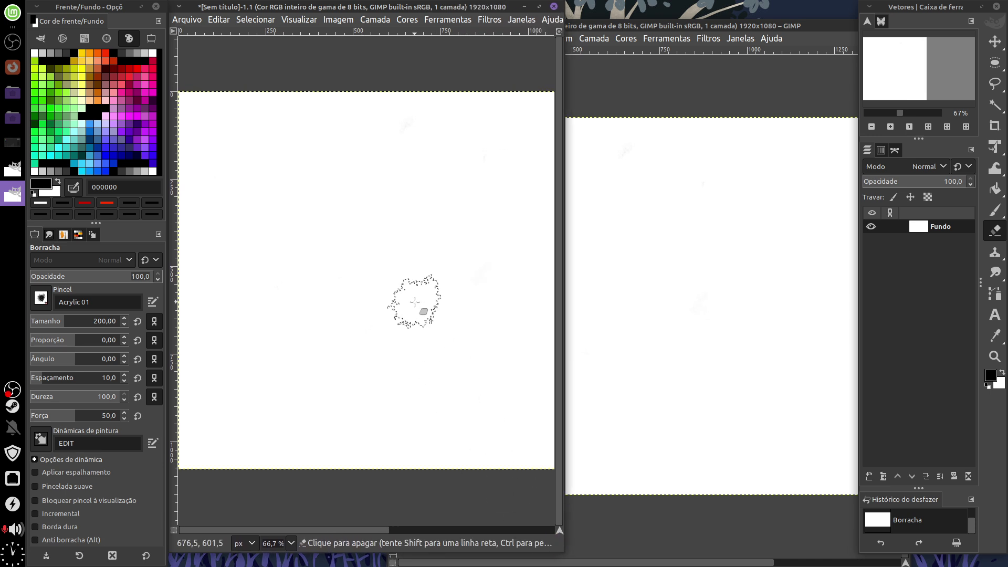
pyautogui.press('-')
pyautogui.press('-')
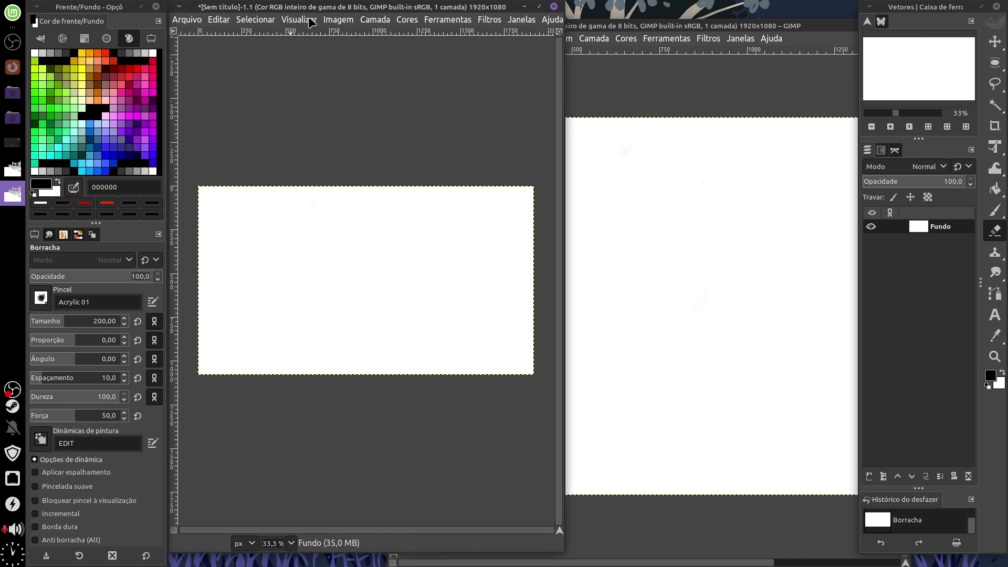
# - Rotate the image 90° to portrait, 1080x1920
pyautogui.click(347, 20)
pyautogui.moveTo(361, 105)
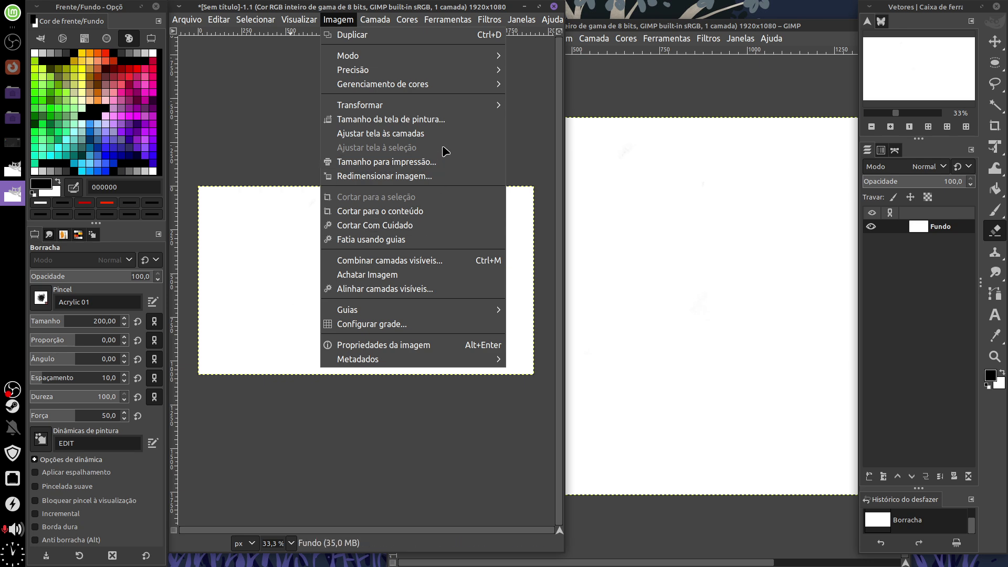
pyautogui.click(591, 140)
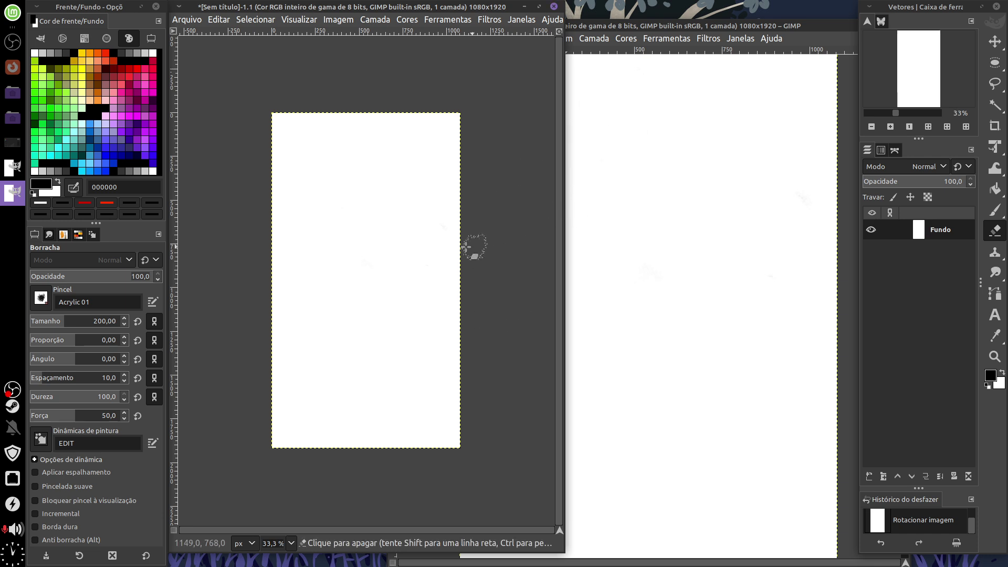
pyautogui.hscroll(1, 441, 246)
pyautogui.scroll(-1, 451, 242)
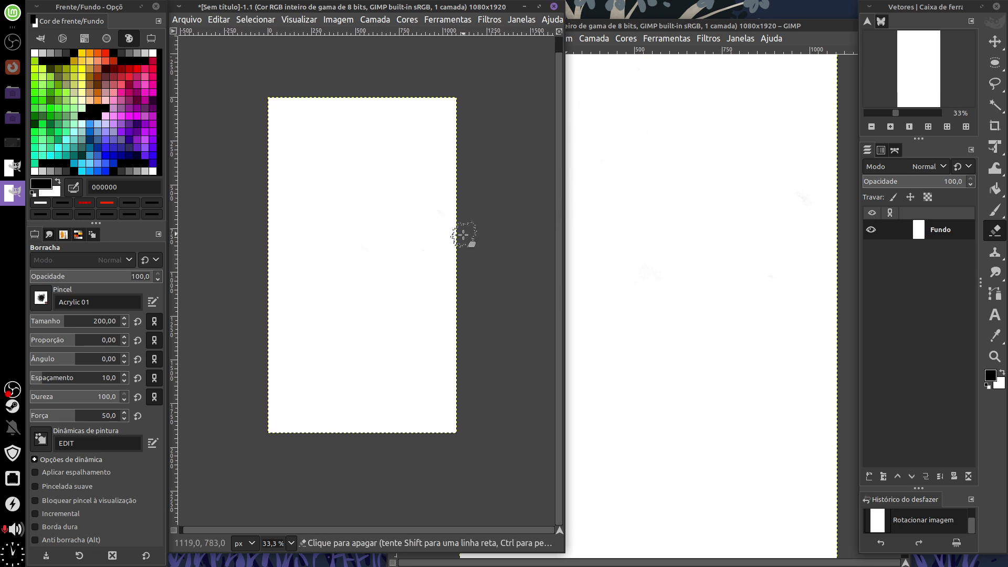
pyautogui.hscroll(-1, 460, 239)
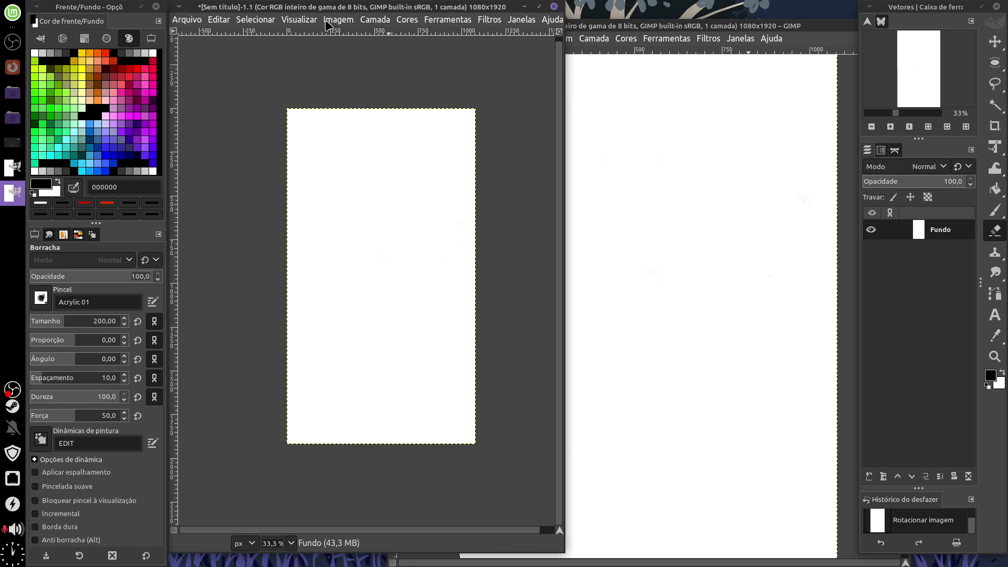
# - Mirror the view horizontally, then place a path anchor in the other view
pyautogui.click(303, 22)
pyautogui.moveTo(339, 91)
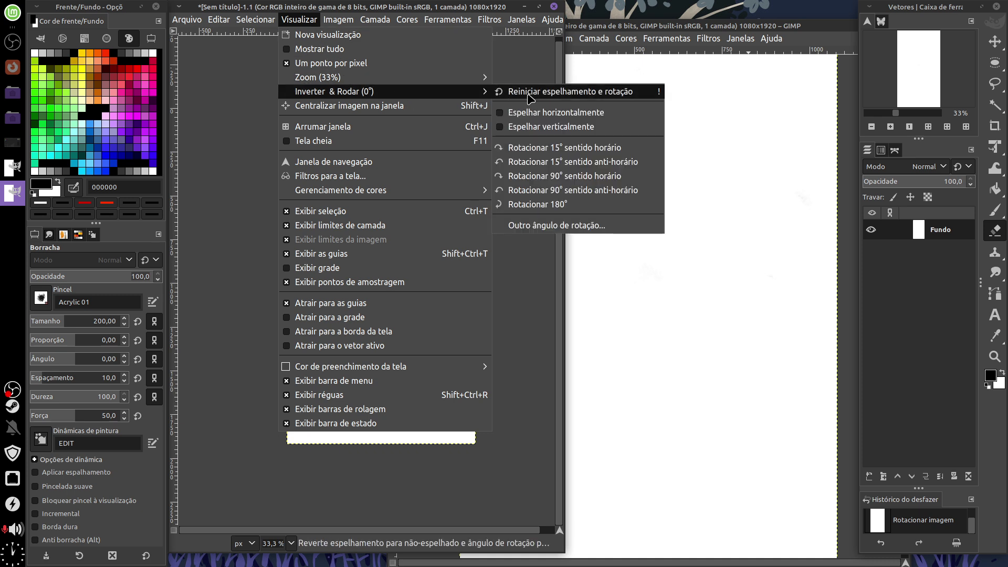
pyautogui.click(592, 112)
pyautogui.click(681, 169)
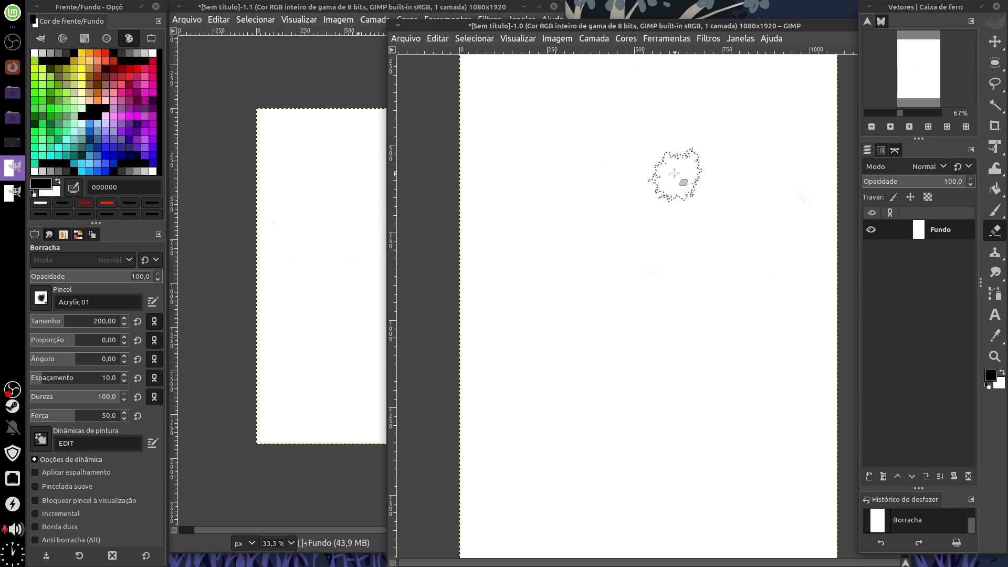
pyautogui.press('b')
pyautogui.moveTo(672, 133); pyautogui.dragTo(602, 237)
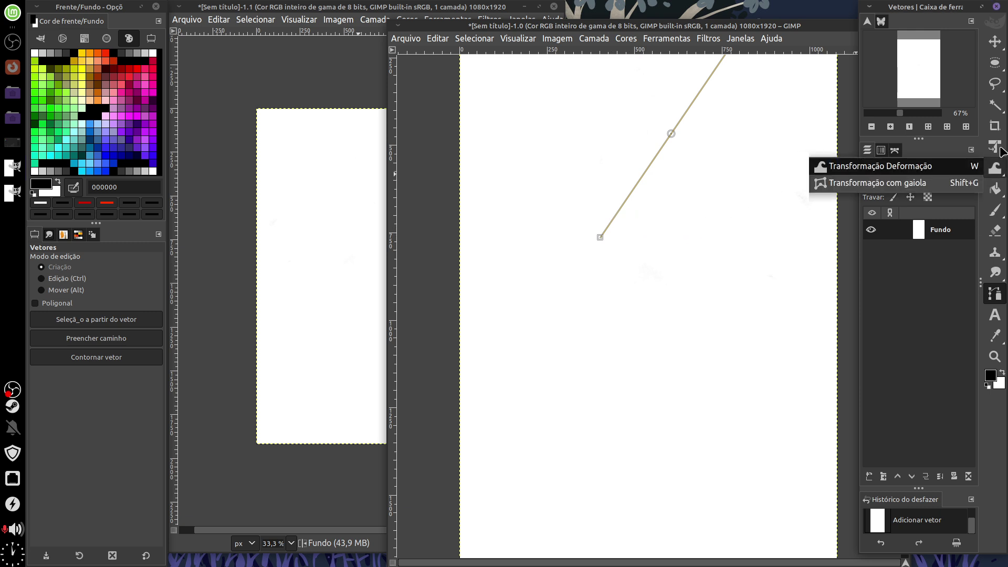
# - Paint a black brush outline with a blob inside, then clear the canvas to white
pyautogui.click(995, 210)
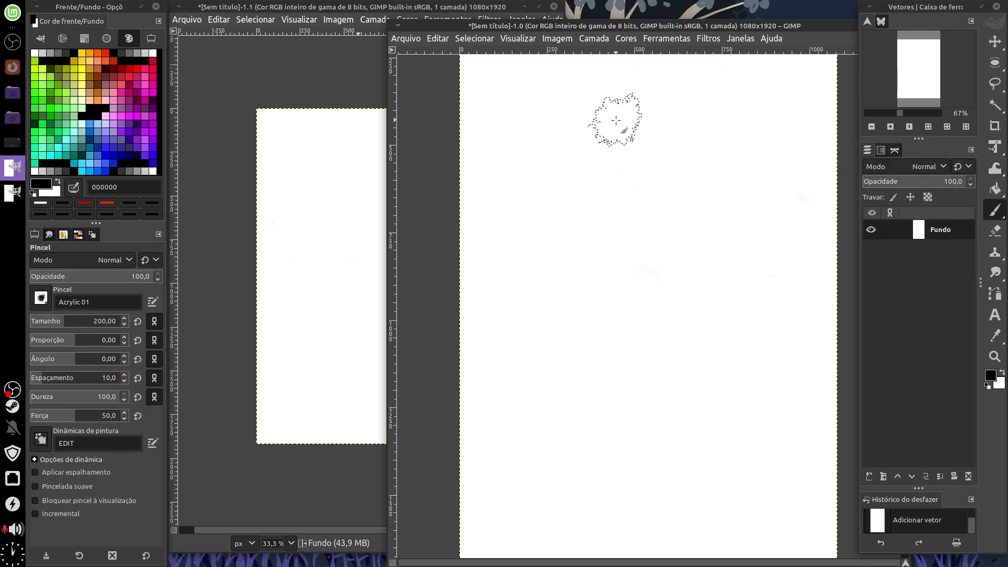
pyautogui.moveTo(620, 113); pyautogui.dragTo(552, 223)
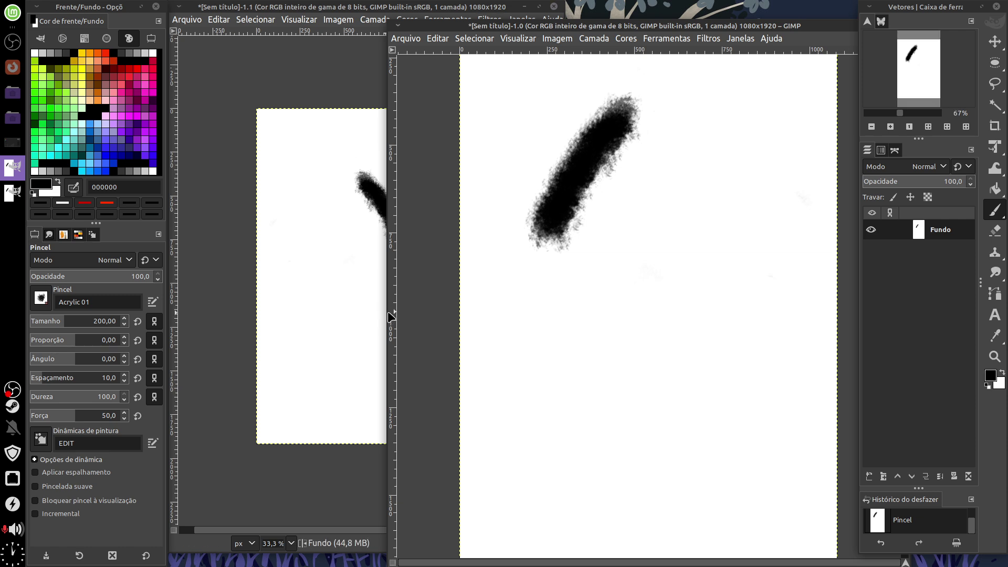
pyautogui.moveTo(392, 312); pyautogui.dragTo(455, 312)
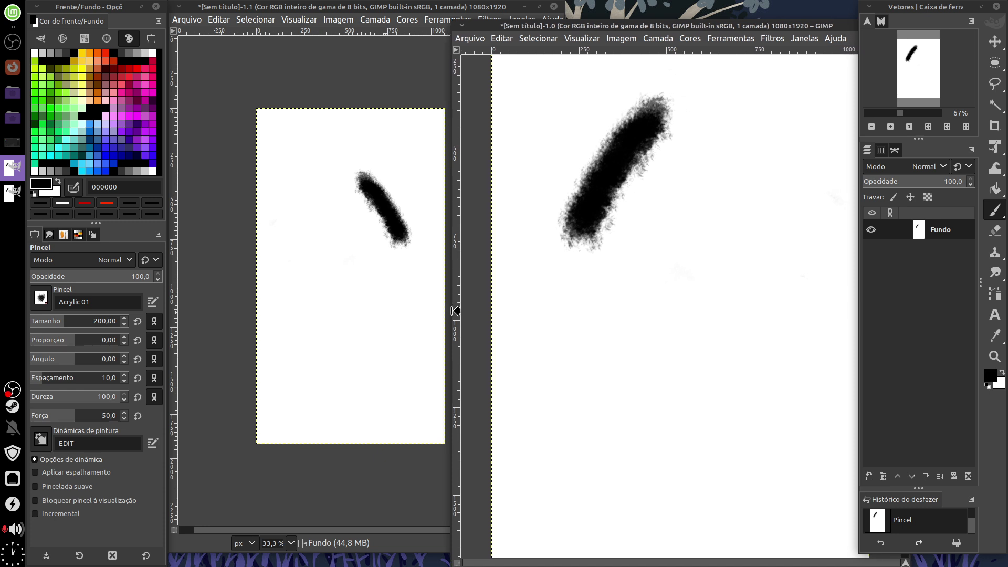
pyautogui.moveTo(575, 215); pyautogui.dragTo(623, 393)
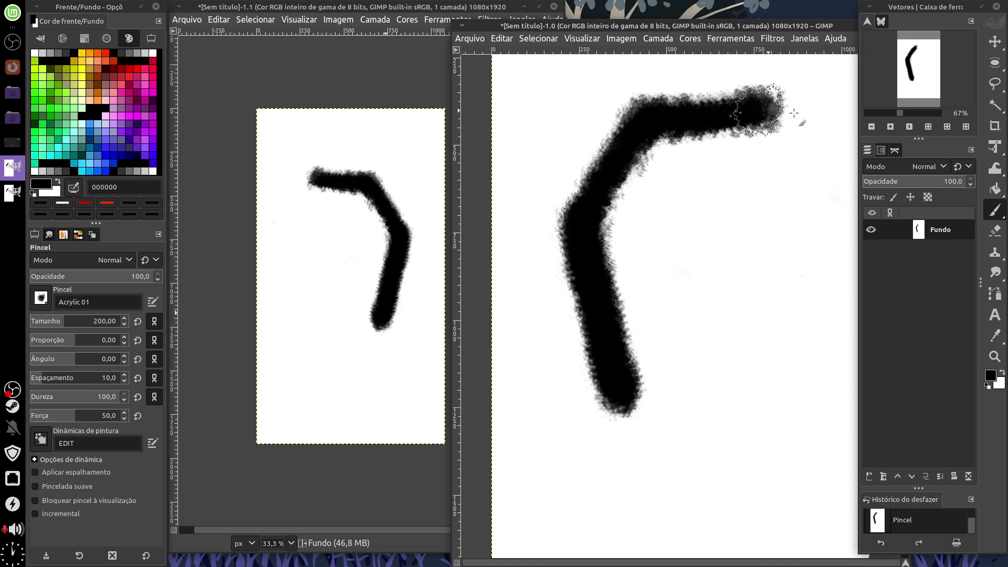
pyautogui.moveTo(638, 105)
pyautogui.mouseDown()
pyautogui.moveTo(809, 114)
pyautogui.moveTo(793, 283)
pyautogui.mouseUp()
pyautogui.moveTo(804, 247); pyautogui.dragTo(609, 410)
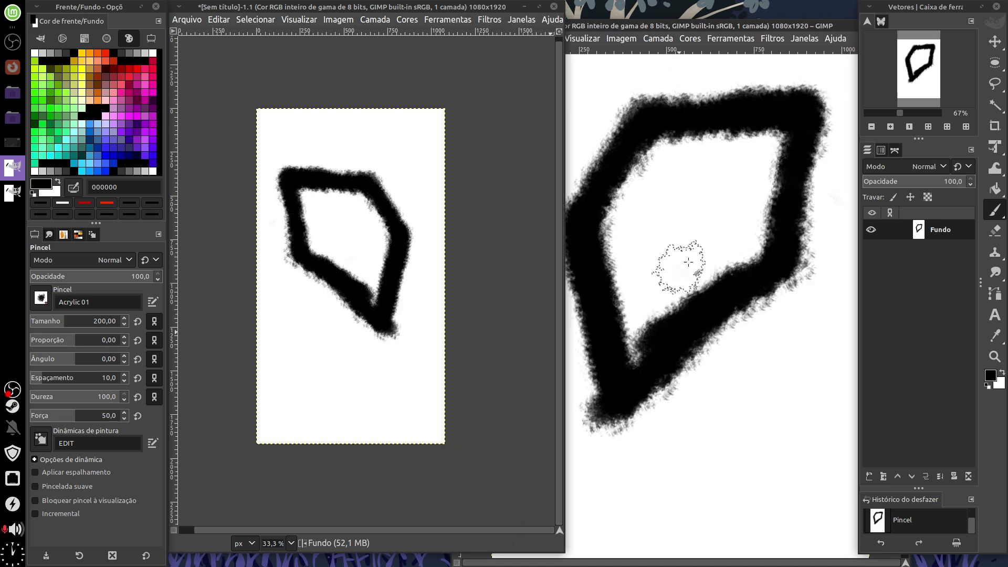
pyautogui.moveTo(321, 239); pyautogui.dragTo(359, 225)
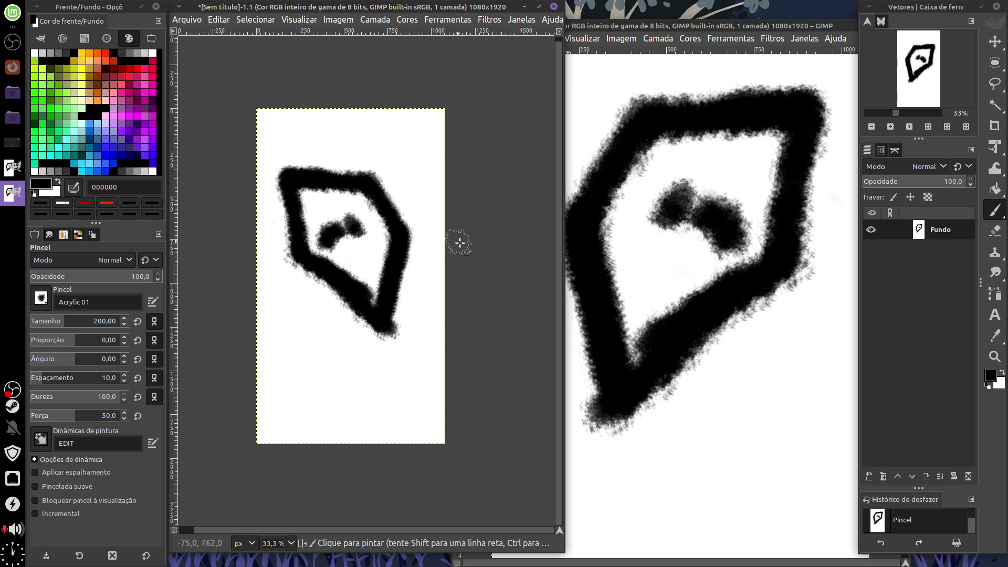
pyautogui.press('Delete')
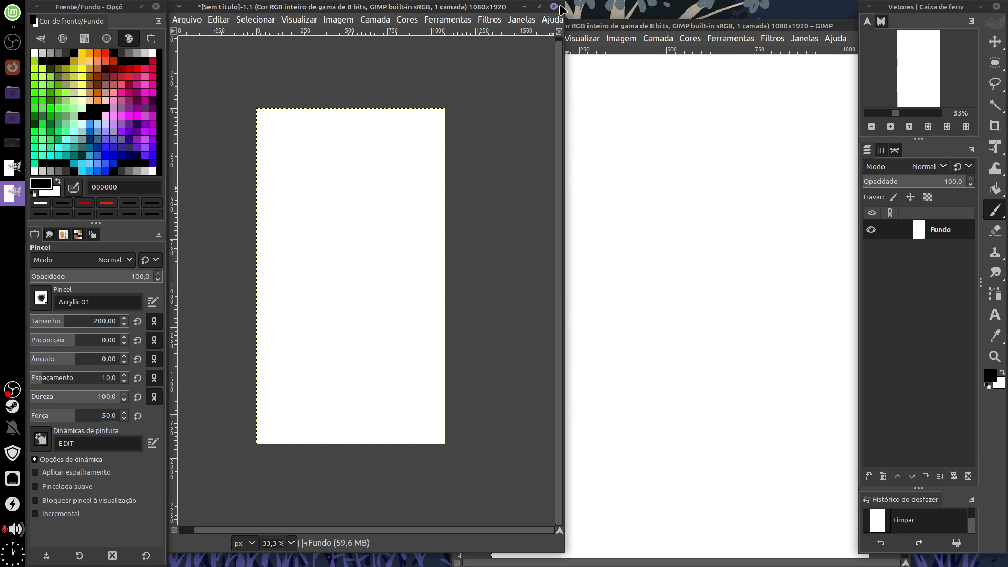
# - Close the -1.1 view, then widen and maximize the remaining -1.0 image window
pyautogui.click(555, 8)
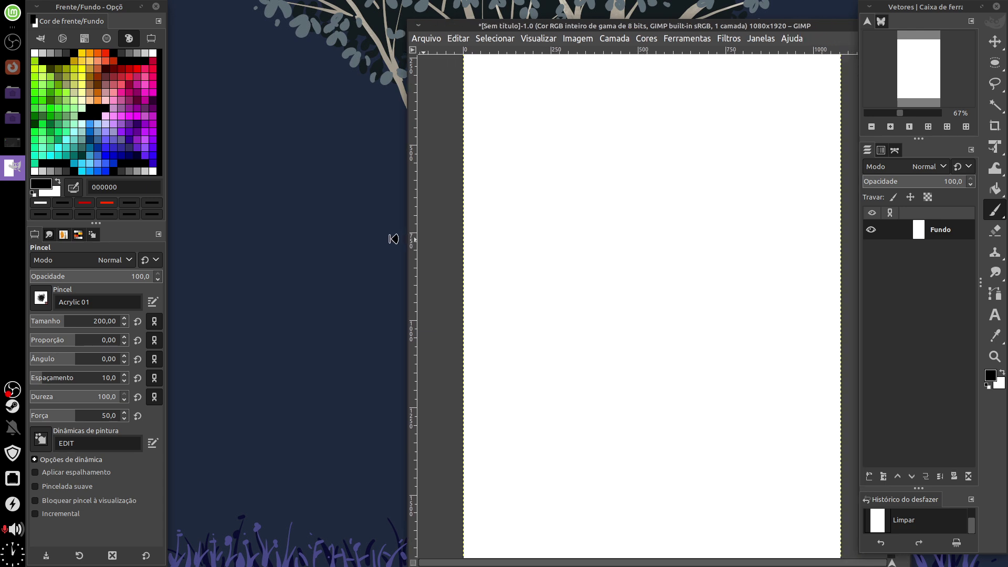
pyautogui.moveTo(455, 241); pyautogui.dragTo(169, 240)
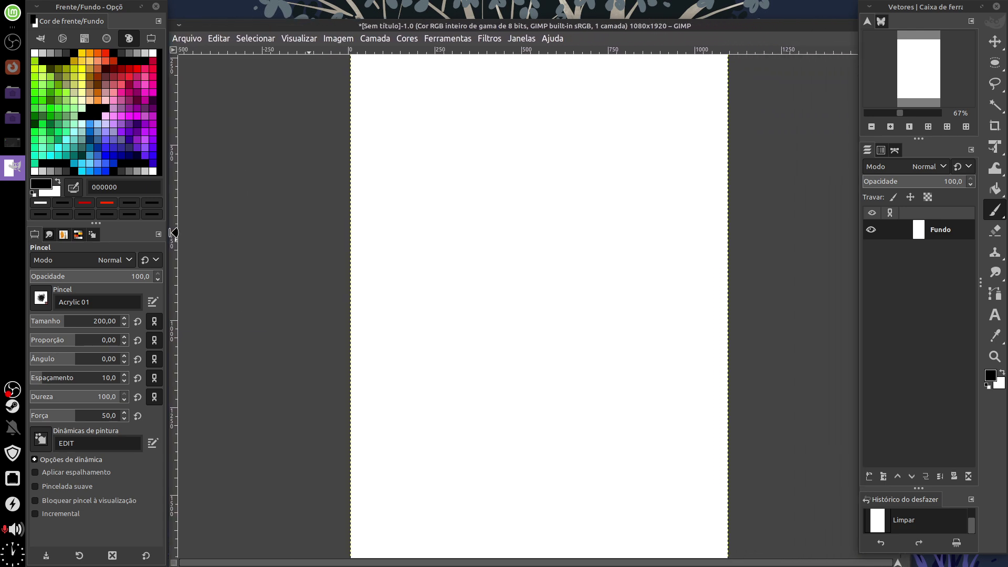
pyautogui.doubleClick(574, 24)
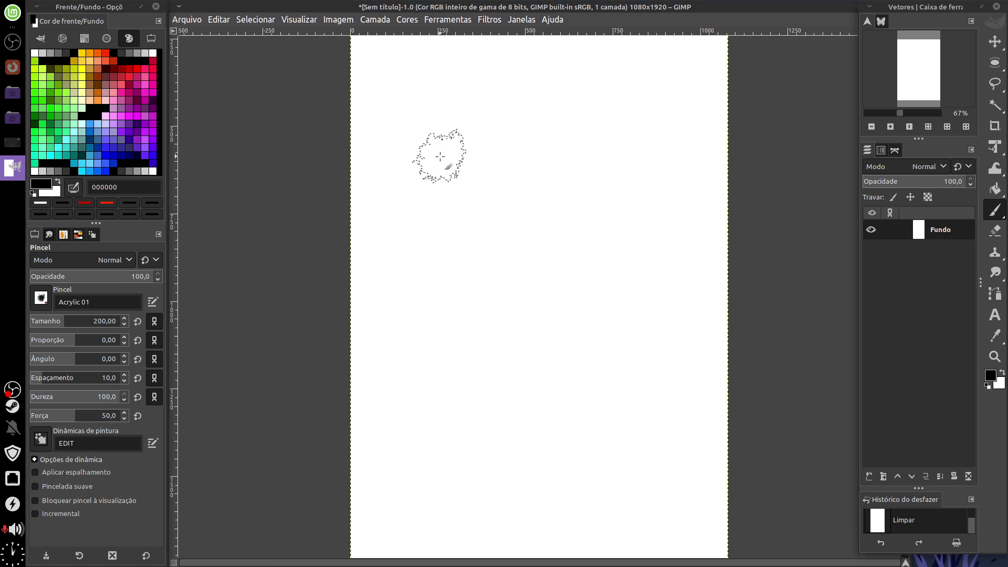
pyautogui.press('space')
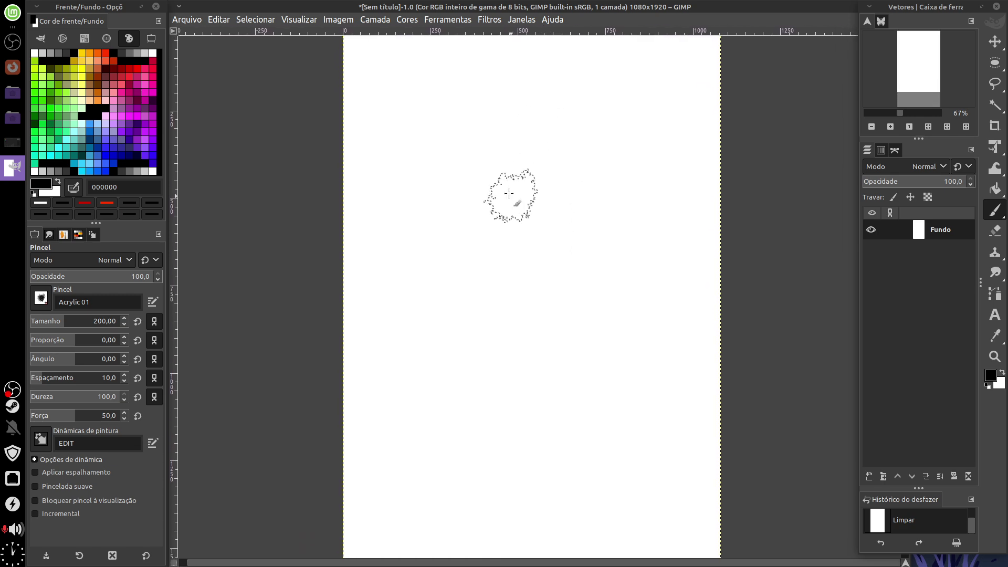
# - Rotate the blank canvas back to landscape 1920 × 1080 and reposition and resize its image window
pyautogui.click(339, 20)
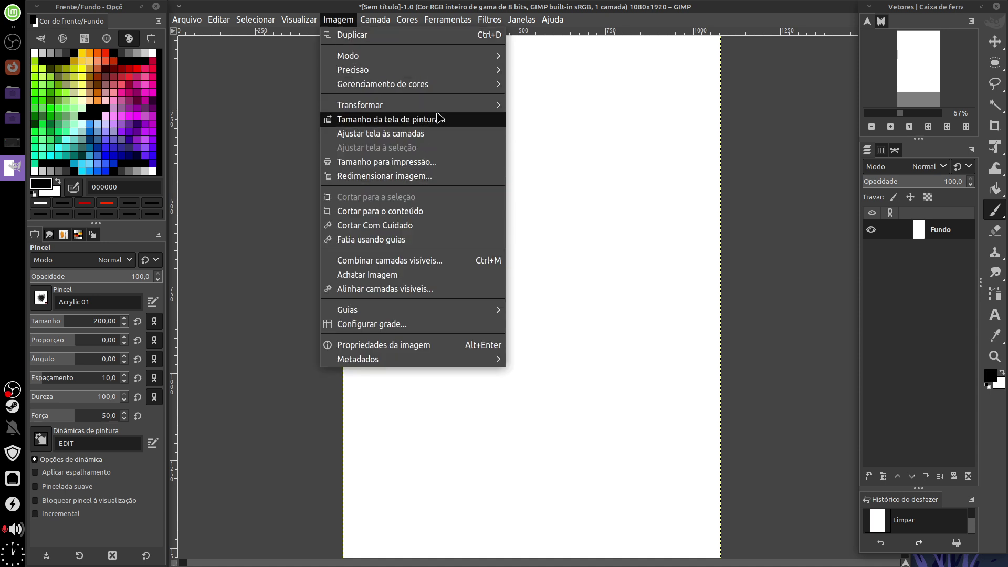
pyautogui.moveTo(409, 105)
pyautogui.click(581, 140)
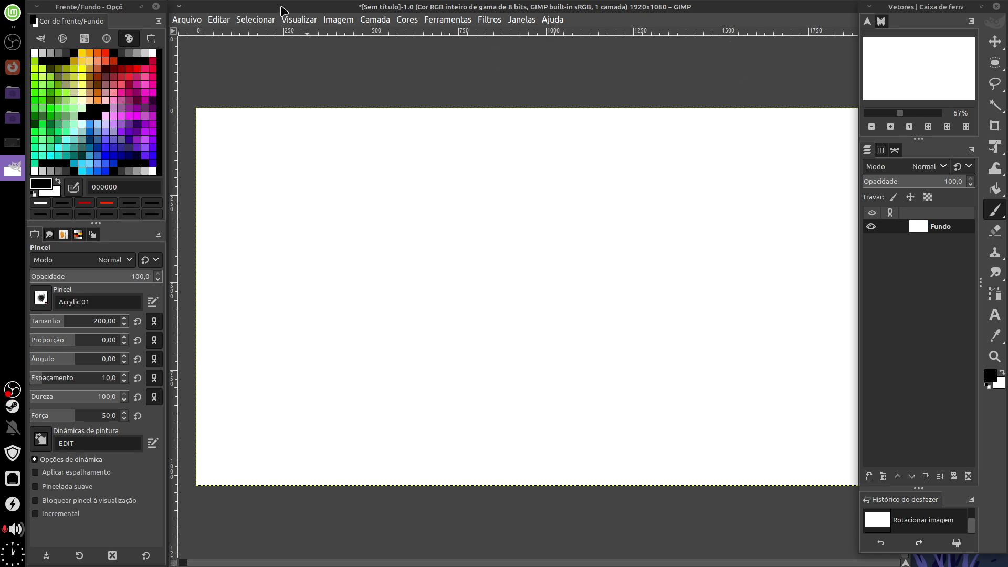
pyautogui.moveTo(282, 11); pyautogui.dragTo(363, 22)
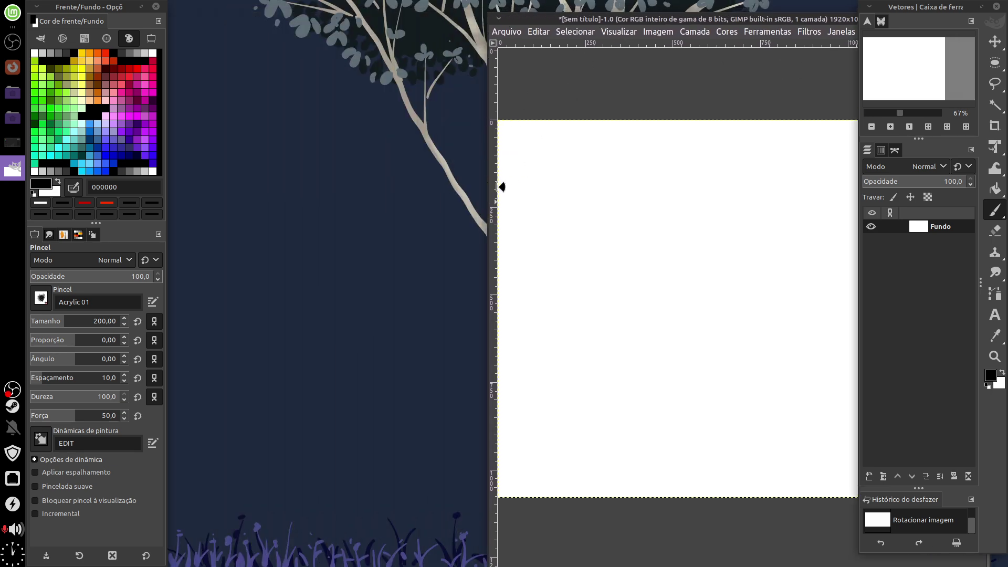
pyautogui.moveTo(252, 197); pyautogui.dragTo(507, 188)
pyautogui.moveTo(664, 21); pyautogui.dragTo(324, 10)
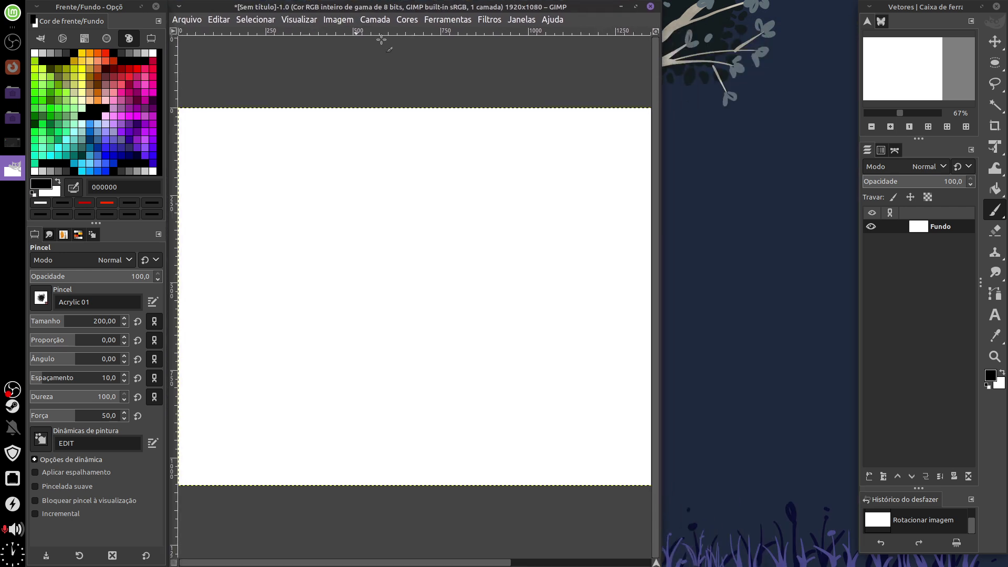
pyautogui.moveTo(656, 275); pyautogui.dragTo(850, 268)
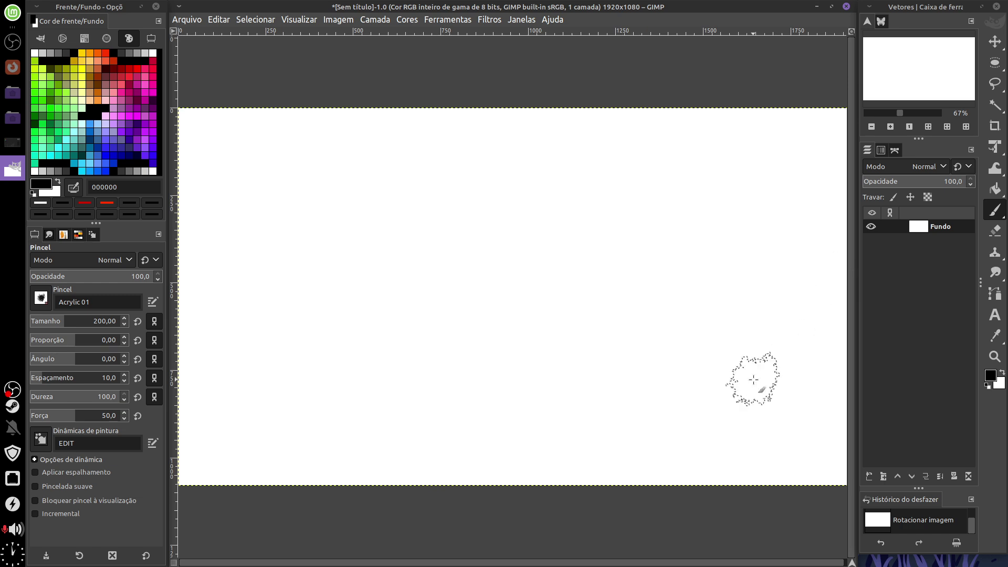
# - Turn on Janelas > Modo janela única so the canvas and docks share one window
pyautogui.click(521, 19)
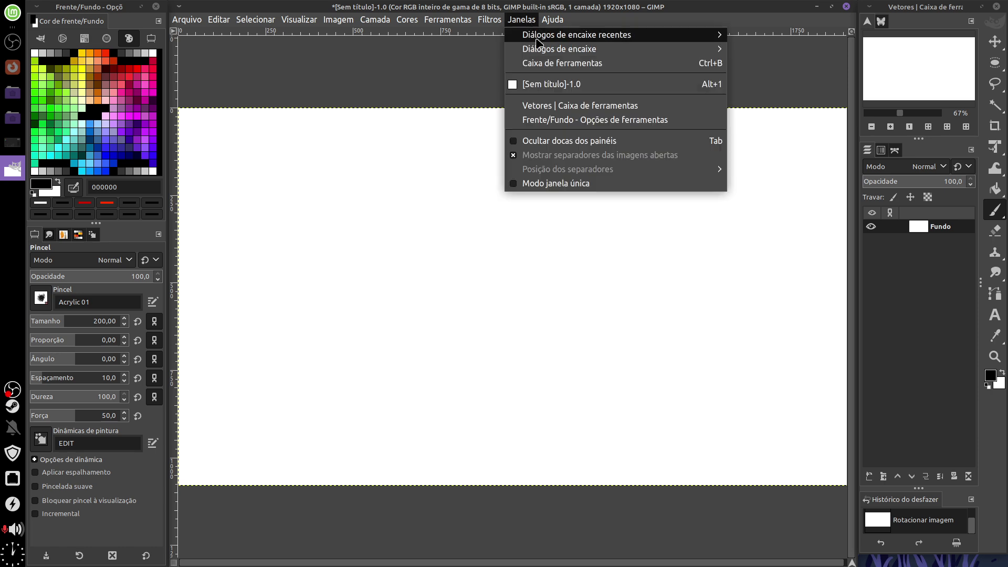
pyautogui.click(612, 183)
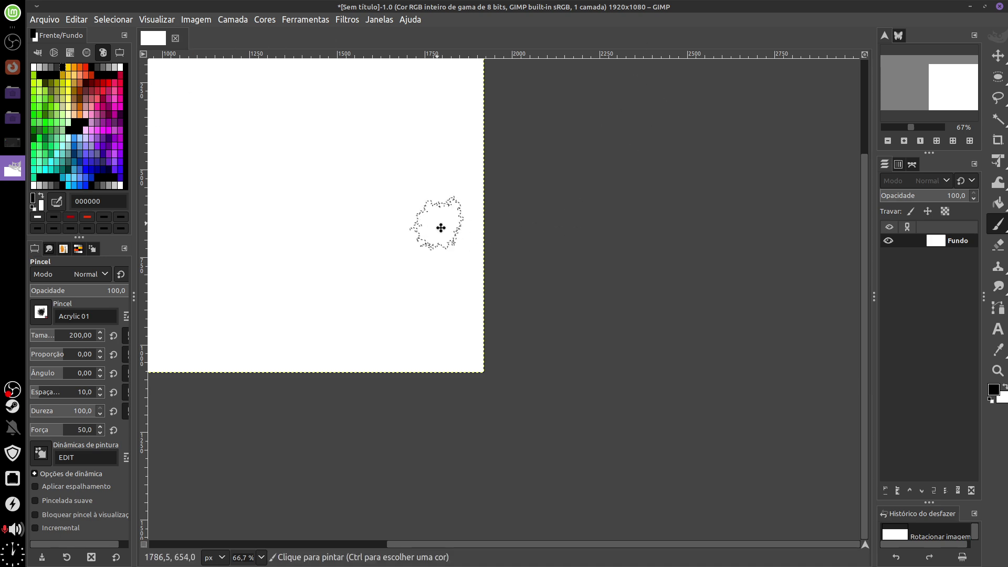
pyautogui.click(45, 20)
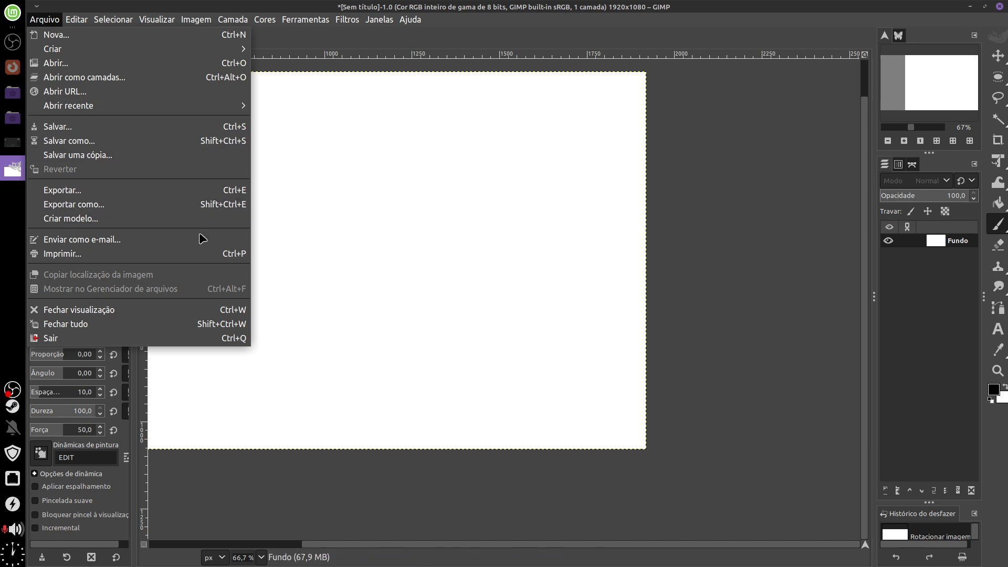
pyautogui.moveTo(118, 106)
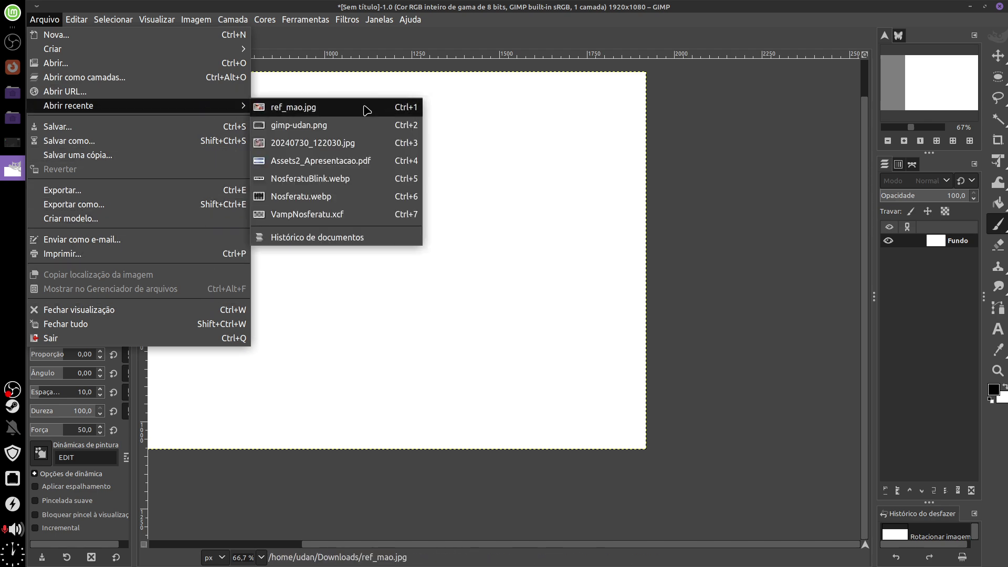
# - Open ref_mao.jpg from recent files as a second tab, keeping the blank canvas open
pyautogui.click(336, 105)
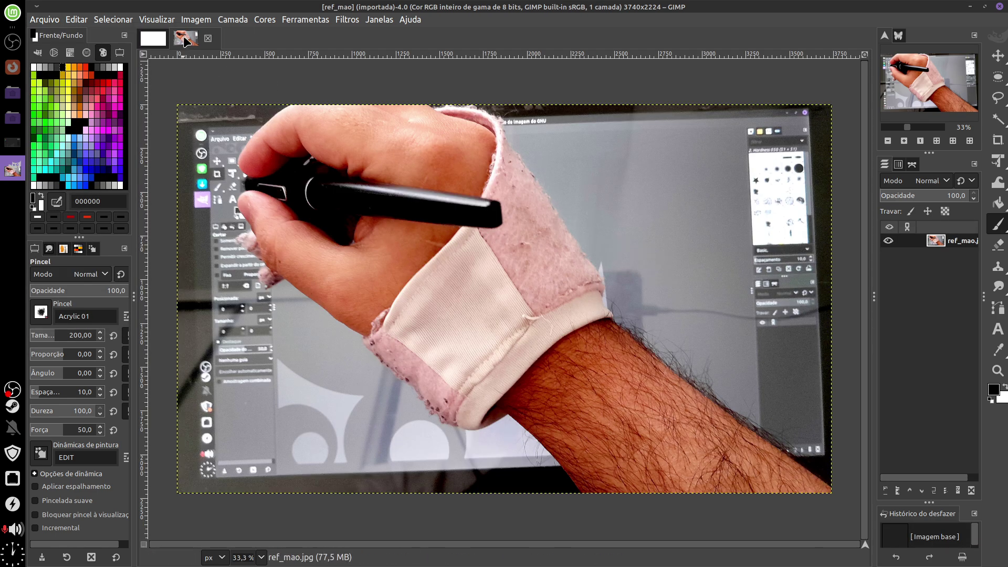
pyautogui.click(184, 41)
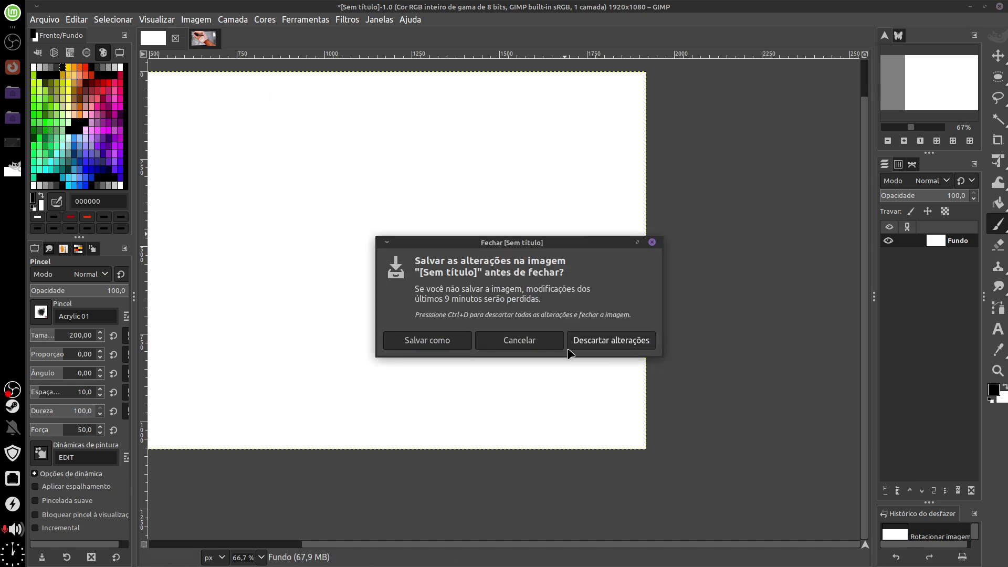
pyautogui.click(533, 334)
pyautogui.click(204, 38)
pyautogui.click(153, 40)
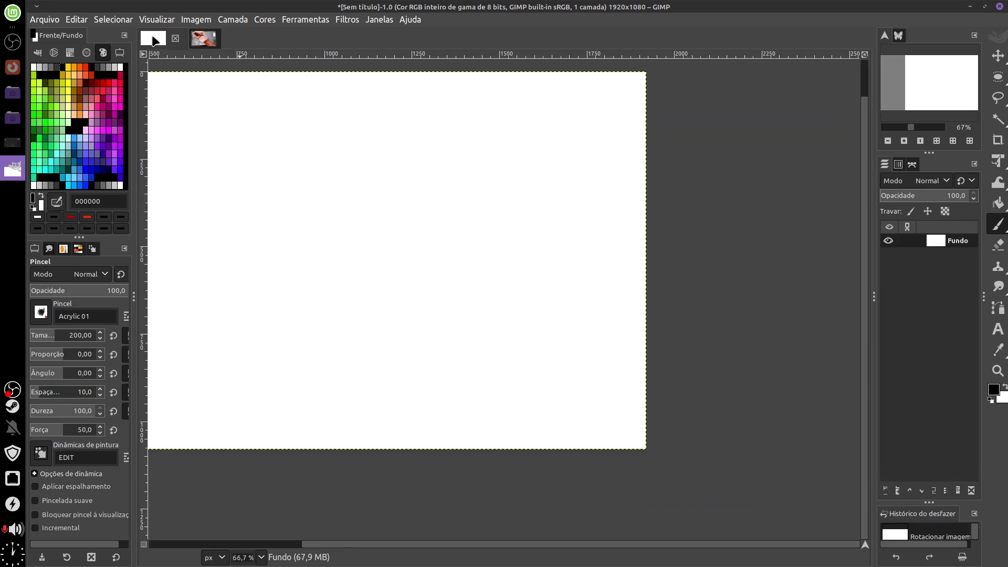
pyautogui.click(205, 41)
pyautogui.click(154, 40)
# - Scroll around the canvas view, then bring the gimp-udan.png image viewer to the front
pyautogui.hscroll(-5, 650, 313)
pyautogui.scroll(2, 651, 313)
pyautogui.scroll(-1, 686, 356)
pyautogui.scroll(-1, 668, 315)
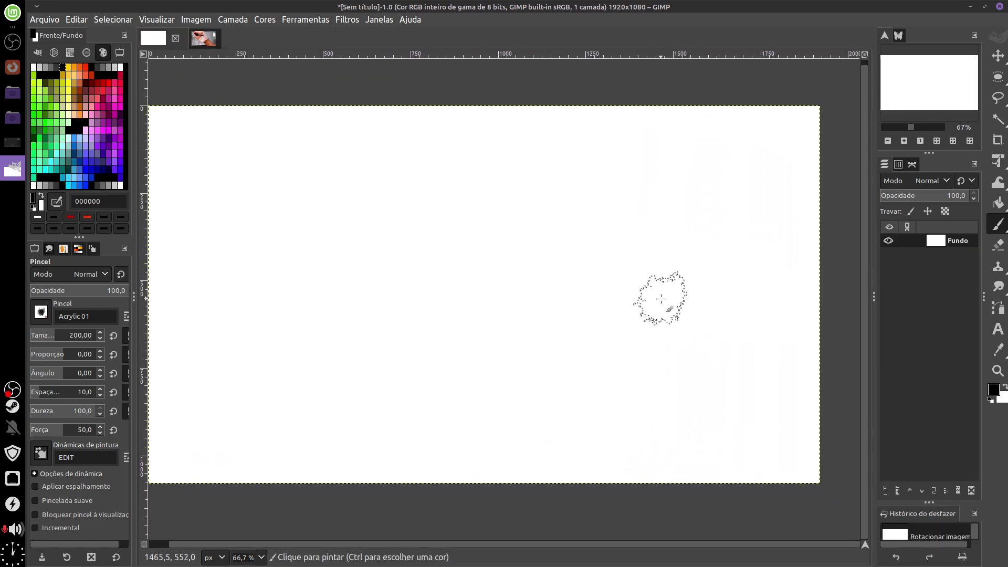
pyautogui.hscroll(-1, 462, 234)
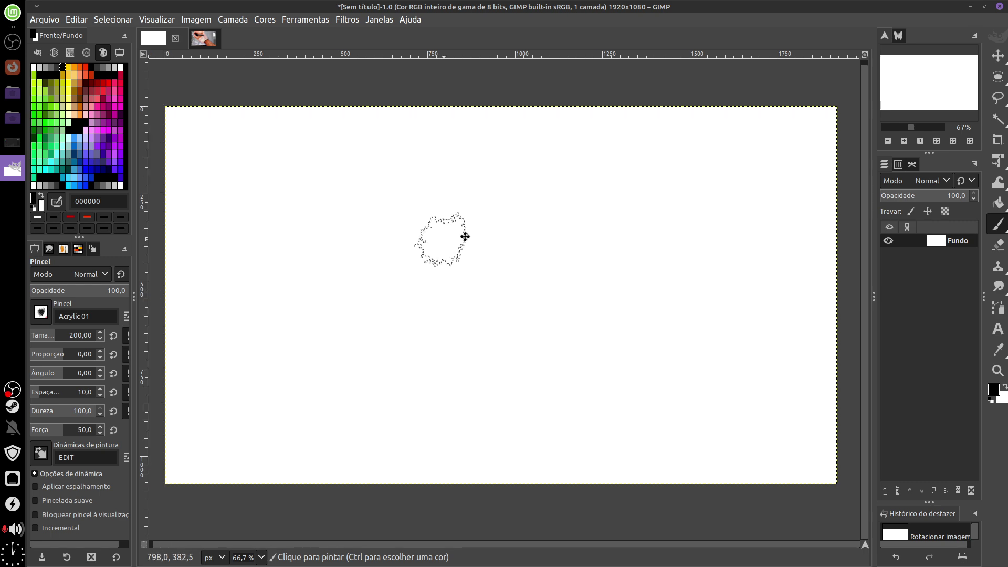
pyautogui.scroll(1, 467, 252)
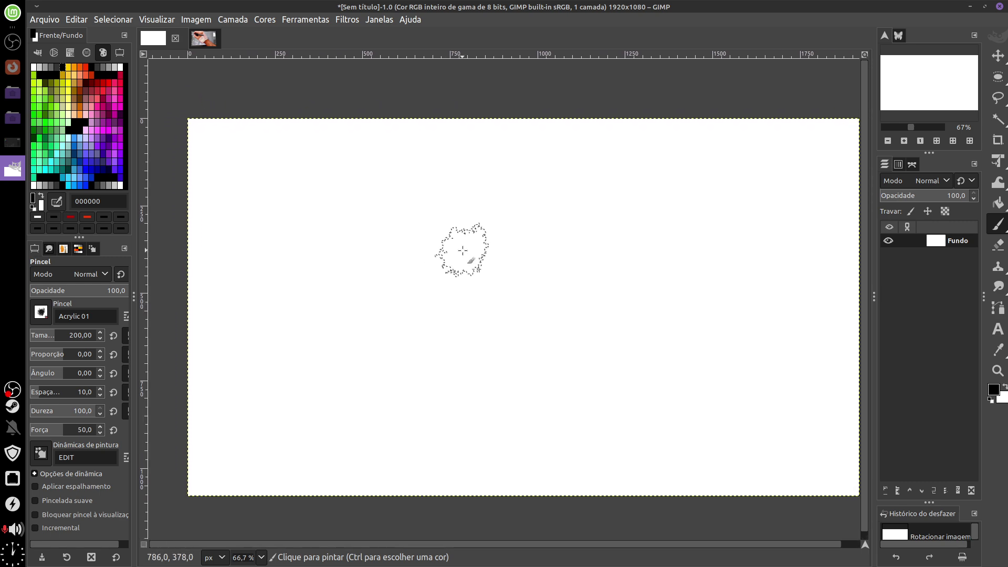
pyautogui.hscroll(1, 499, 255)
pyautogui.click(13, 142)
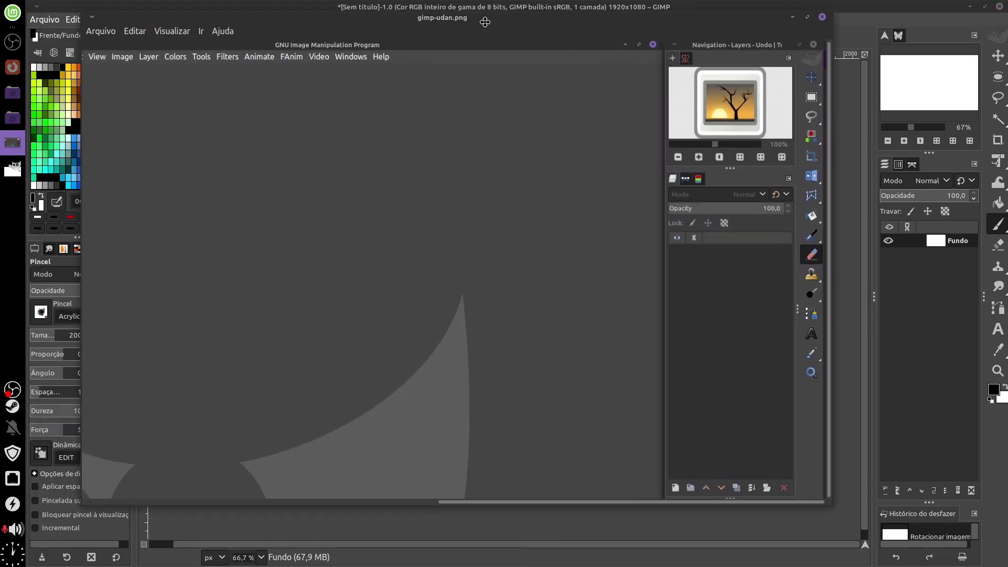
# - Maximize the gimp-udan.png Xviewer window to study it, then minimize it to reveal GIMP
pyautogui.moveTo(514, 2); pyautogui.dragTo(837, 32)
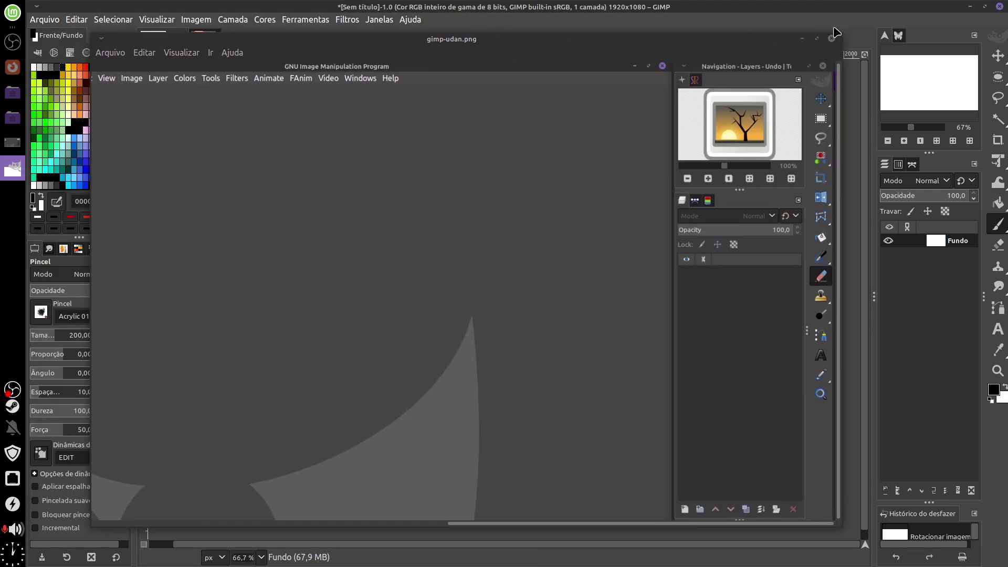
pyautogui.click(817, 39)
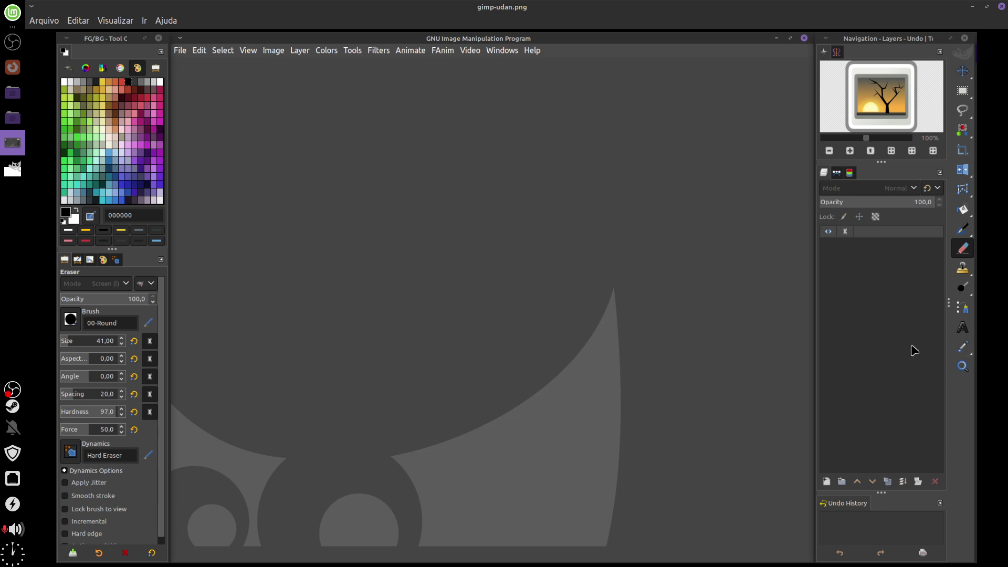
pyautogui.click(973, 6)
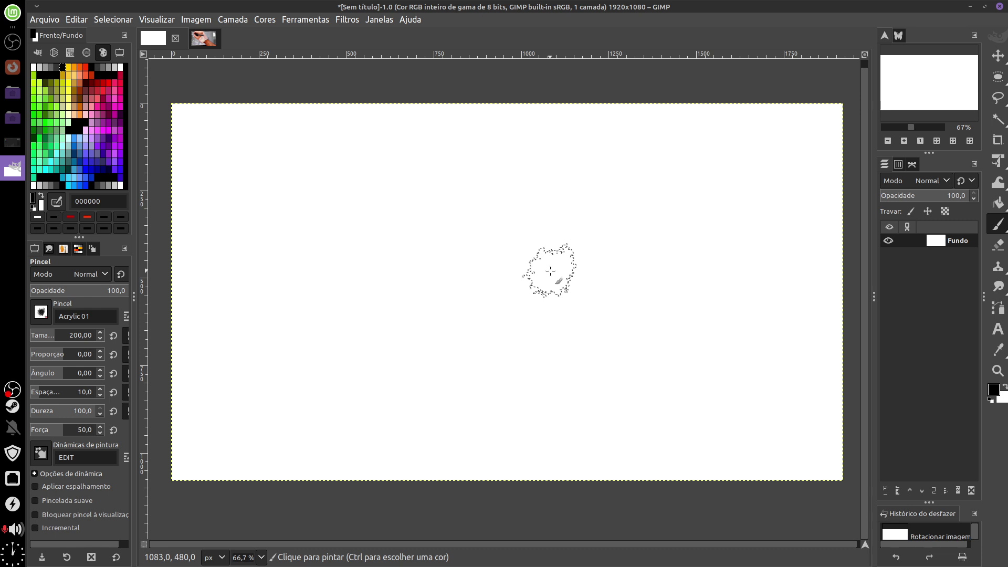
# - Open Editar > Preferências, move and enlarge the dialog, and show the Interface page
pyautogui.click(84, 22)
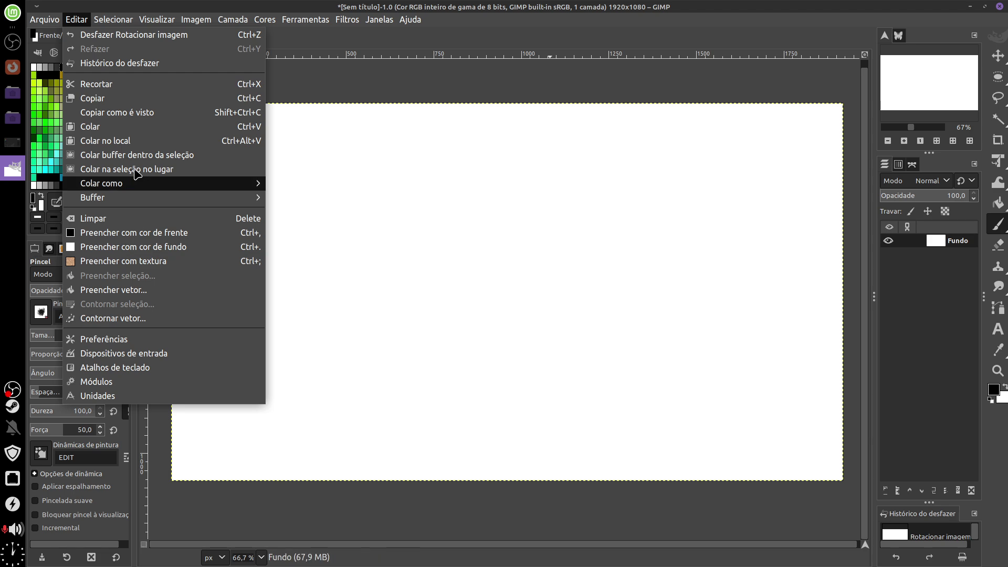
pyautogui.click(153, 340)
pyautogui.moveTo(410, 131); pyautogui.dragTo(435, 80)
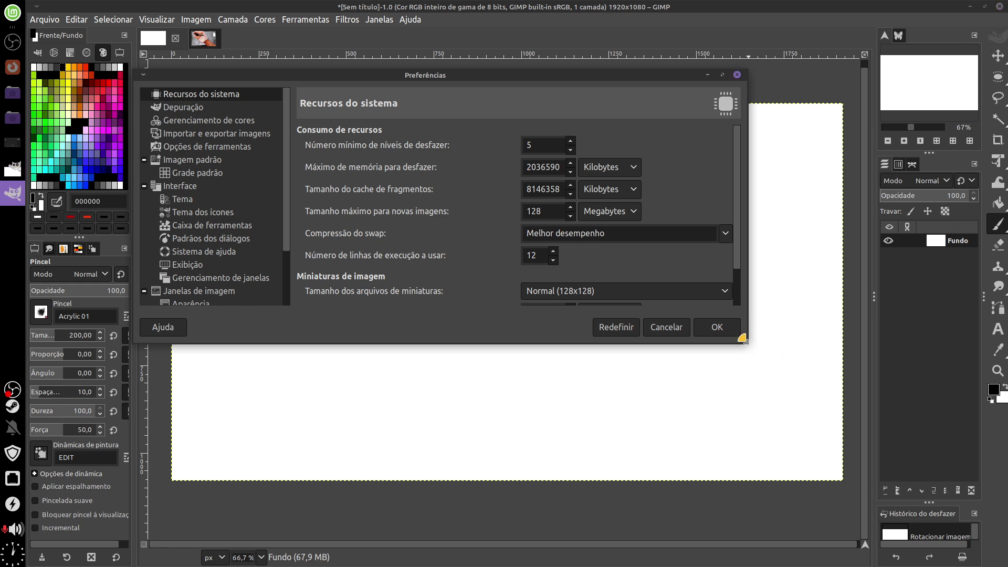
pyautogui.moveTo(742, 338); pyautogui.dragTo(838, 512)
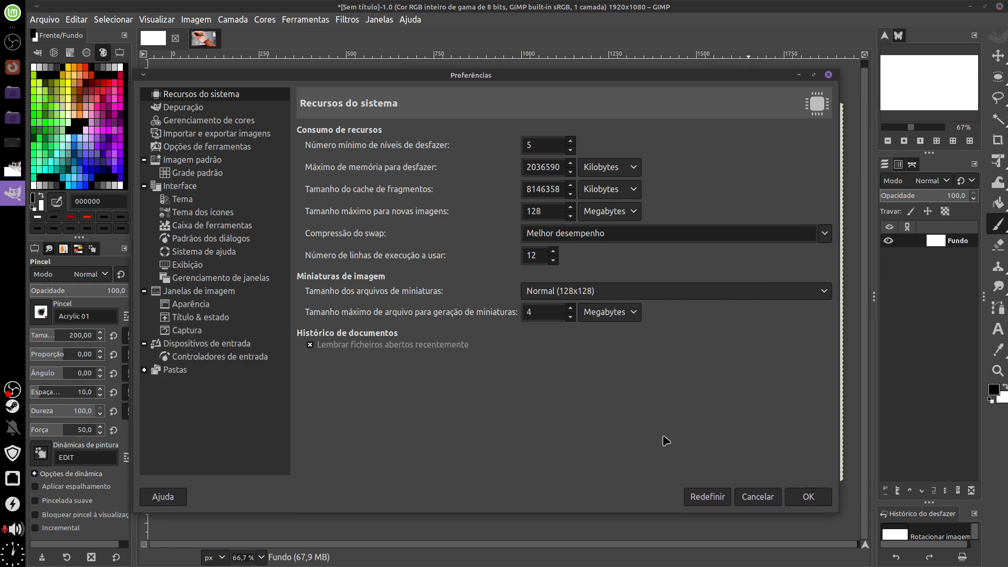
pyautogui.click(212, 186)
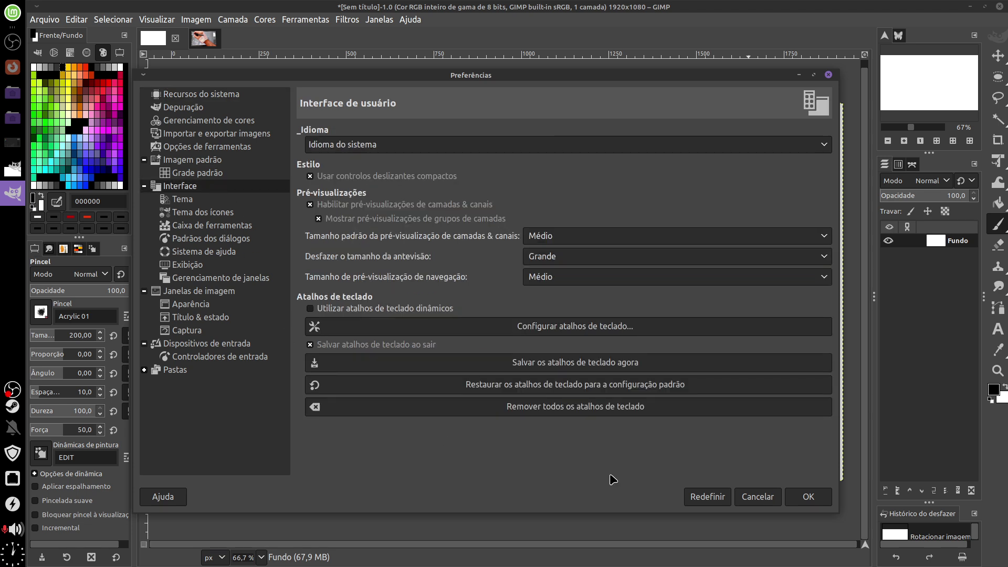
# - Open the Idioma dropdown and scroll through the list of interface languages
pyautogui.click(827, 147)
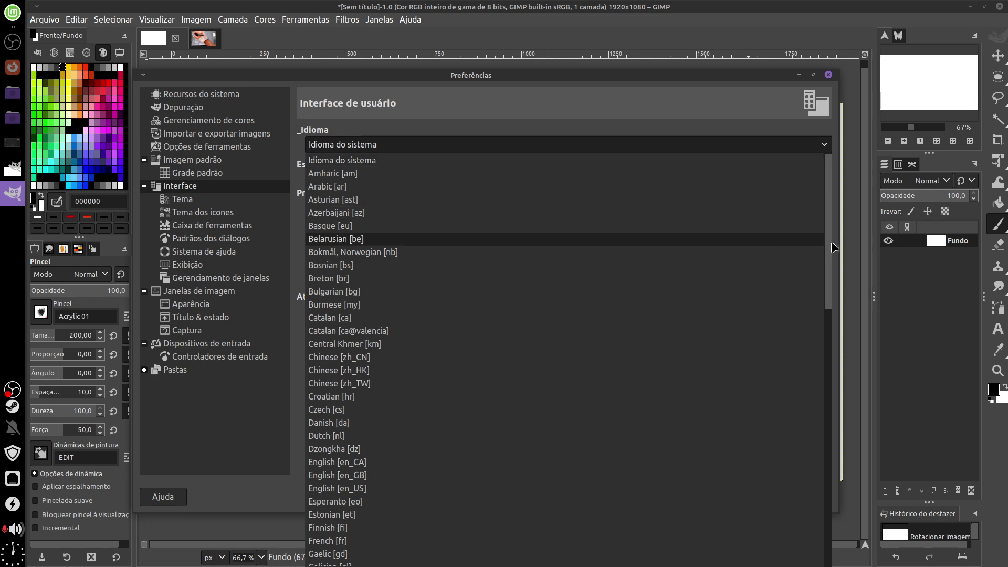
pyautogui.moveTo(835, 248)
pyautogui.mouseDown()
pyautogui.moveTo(833, 313)
pyautogui.moveTo(822, 310)
pyautogui.moveTo(808, 244)
pyautogui.mouseUp()
pyautogui.scroll(-9, 795, 337)
pyautogui.scroll(-1, 794, 338)
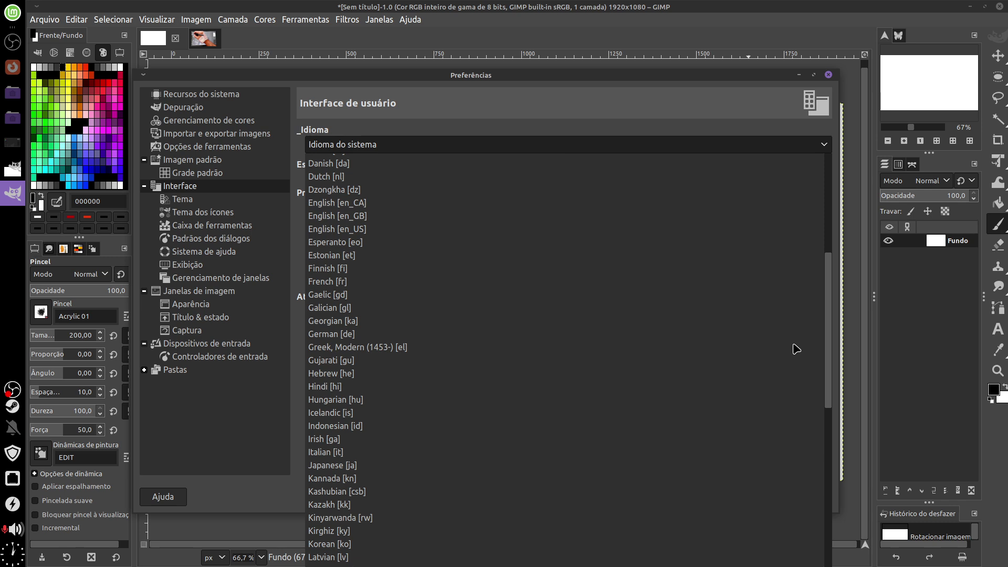
pyautogui.scroll(1, 796, 349)
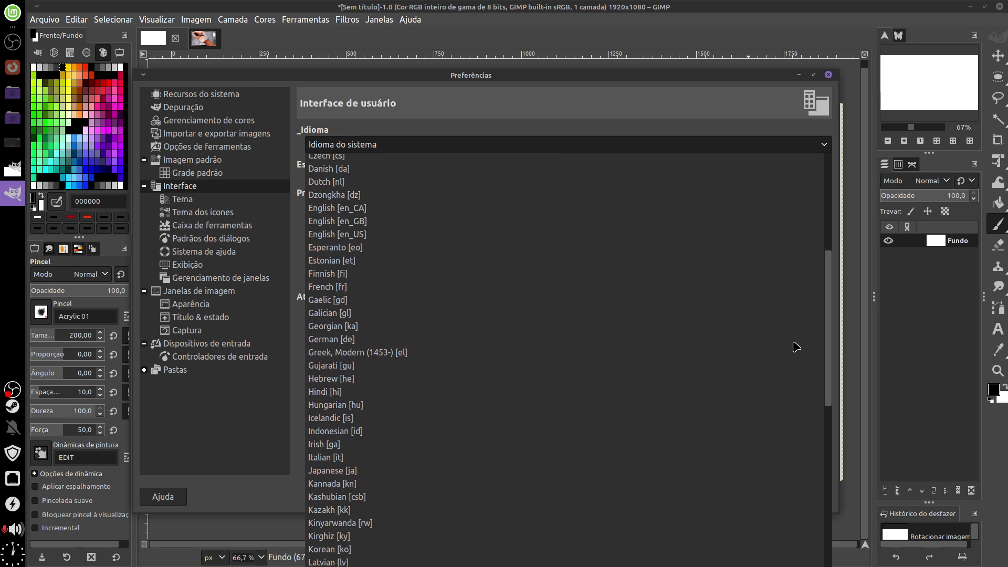
pyautogui.scroll(1, 796, 345)
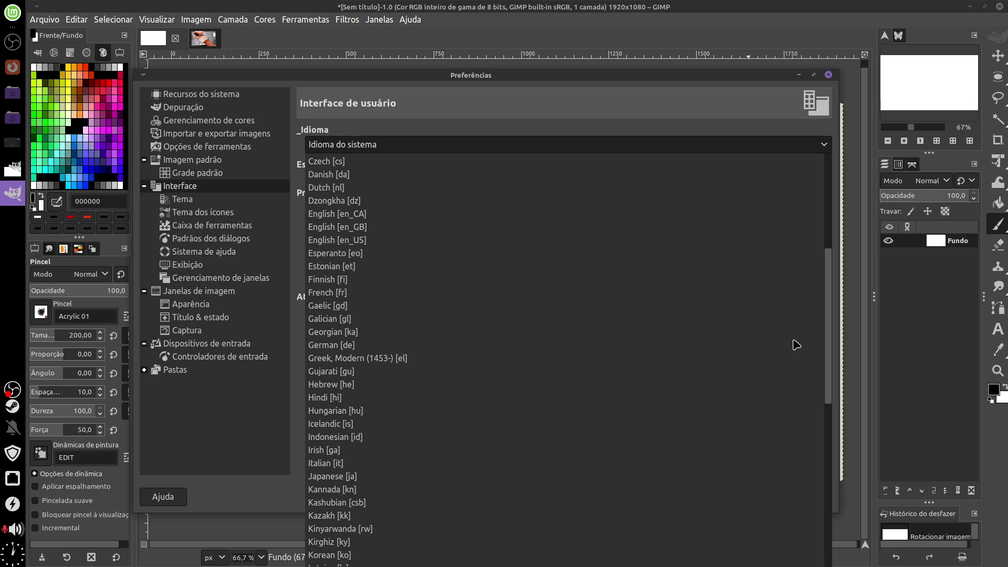
pyautogui.scroll(-3, 796, 347)
pyautogui.scroll(-4, 792, 368)
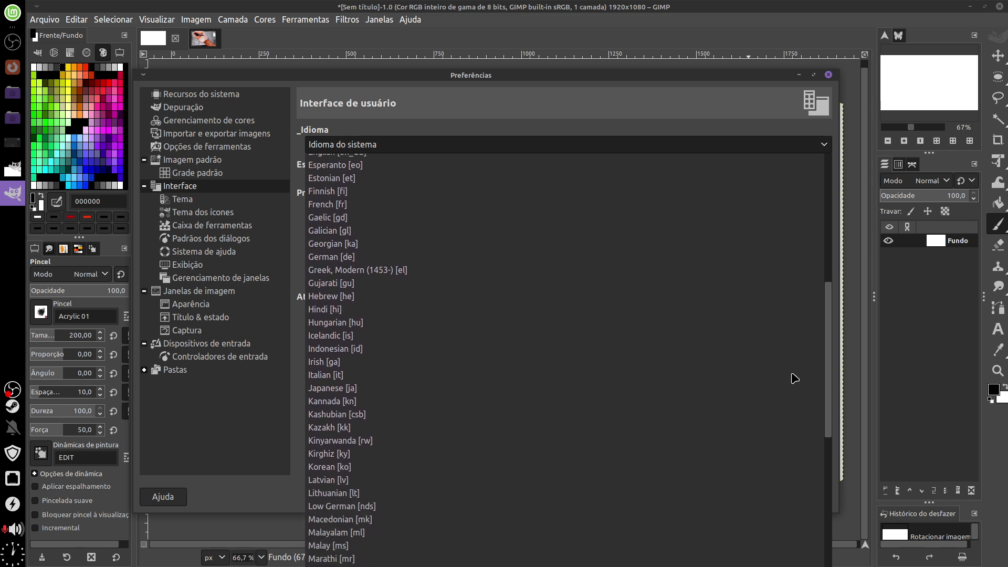
pyautogui.scroll(-4, 793, 388)
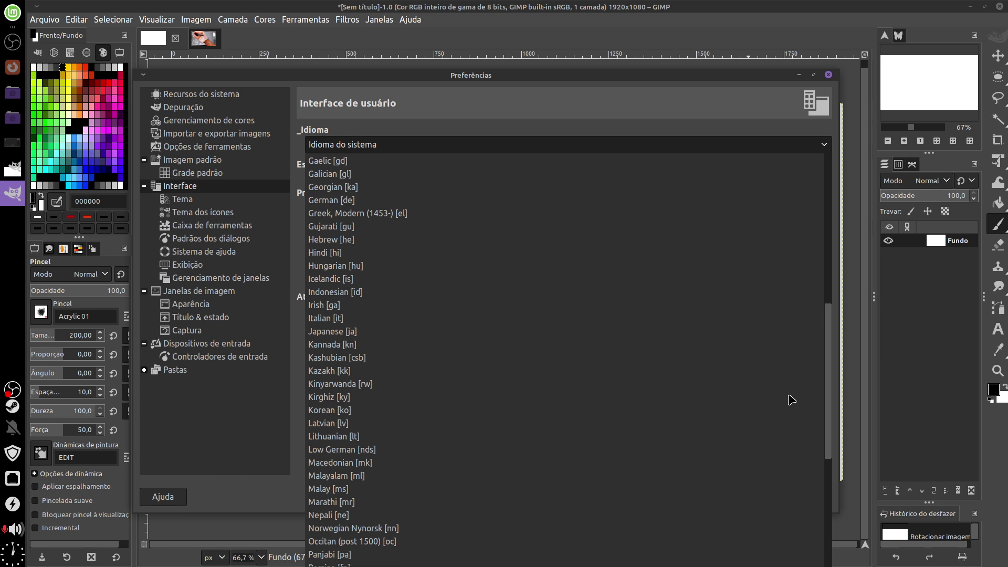
pyautogui.scroll(-2, 792, 400)
# - Pick English [en_US] as the interface language, then show the Gerenciamento de janelas page
pyautogui.scroll(-2, 788, 436)
pyautogui.scroll(-5, 784, 468)
pyautogui.scroll(5, 779, 420)
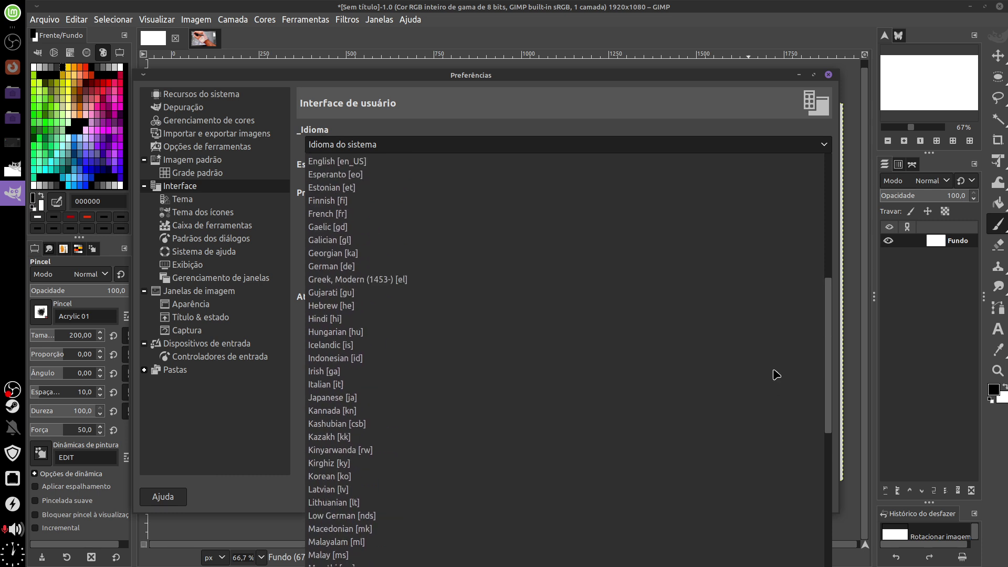
pyautogui.scroll(2, 775, 347)
pyautogui.scroll(1, 775, 330)
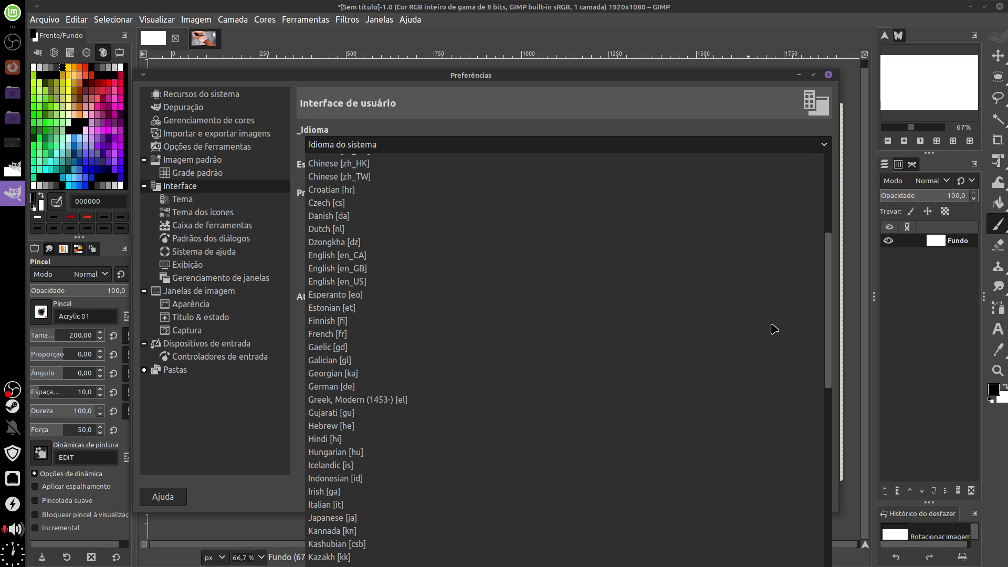
pyautogui.scroll(2, 775, 329)
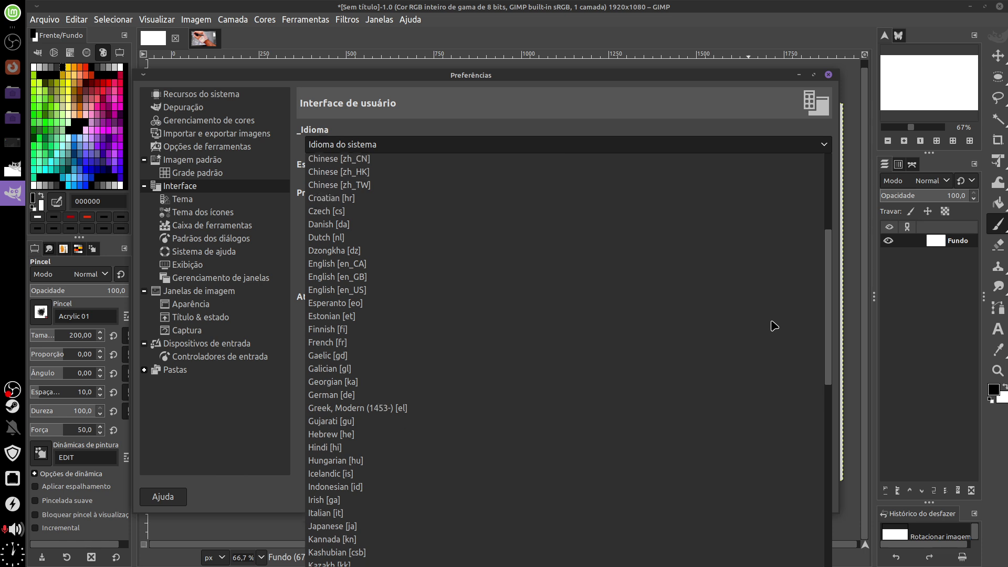
pyautogui.scroll(2, 769, 302)
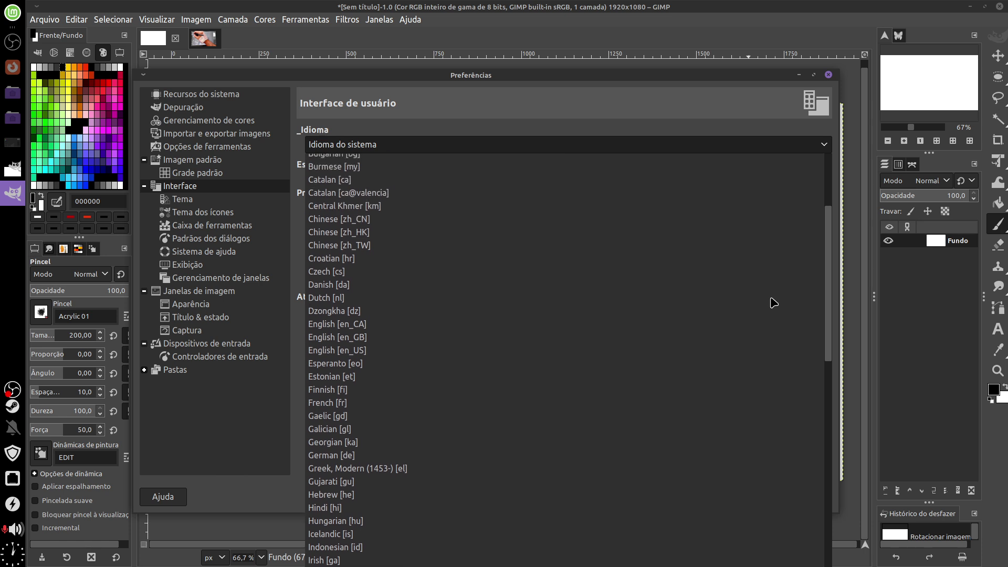
pyautogui.click(354, 353)
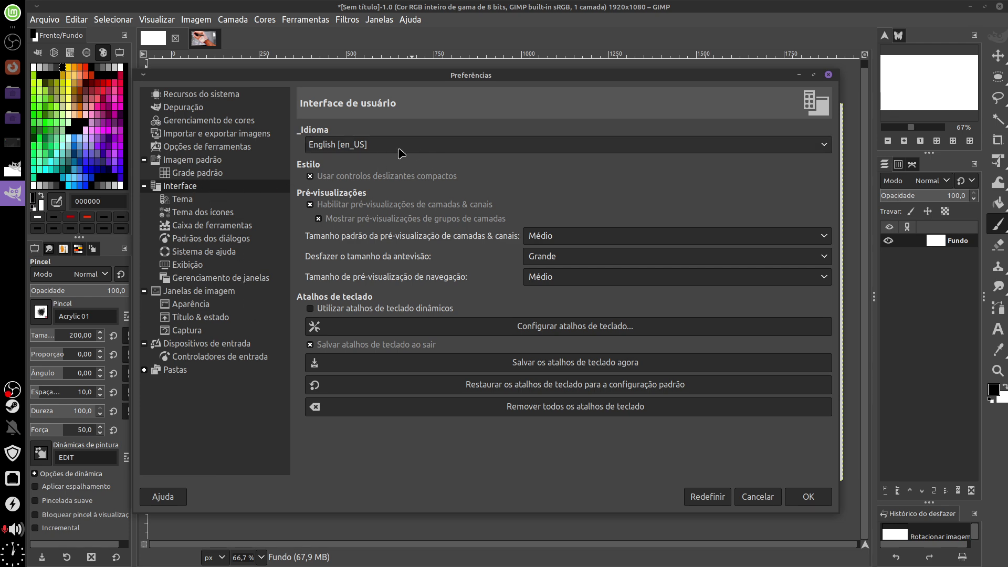
pyautogui.click(243, 278)
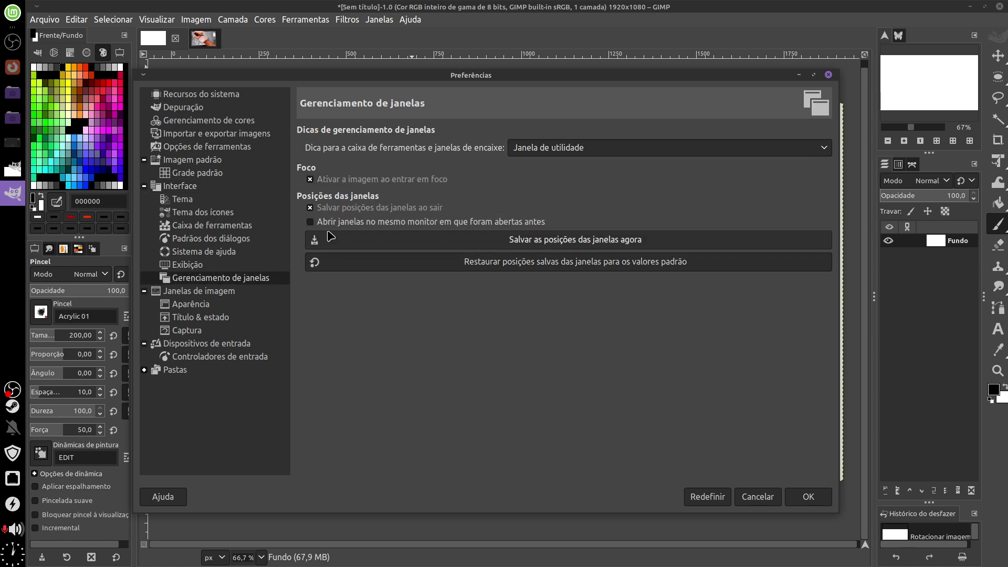
# - Uncheck 'Salvar posições das janelas ao sair' and save the current window positions now
pyautogui.click(328, 207)
pyautogui.click(557, 239)
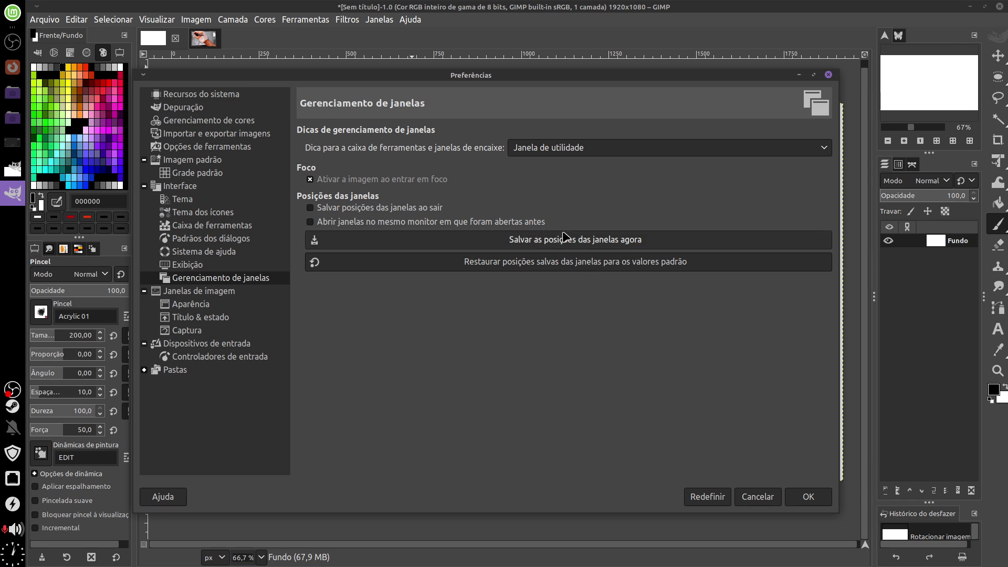
# - Save the current window positions, then show the Interface > Toolbox preferences page
pyautogui.click(591, 250)
pyautogui.click(525, 241)
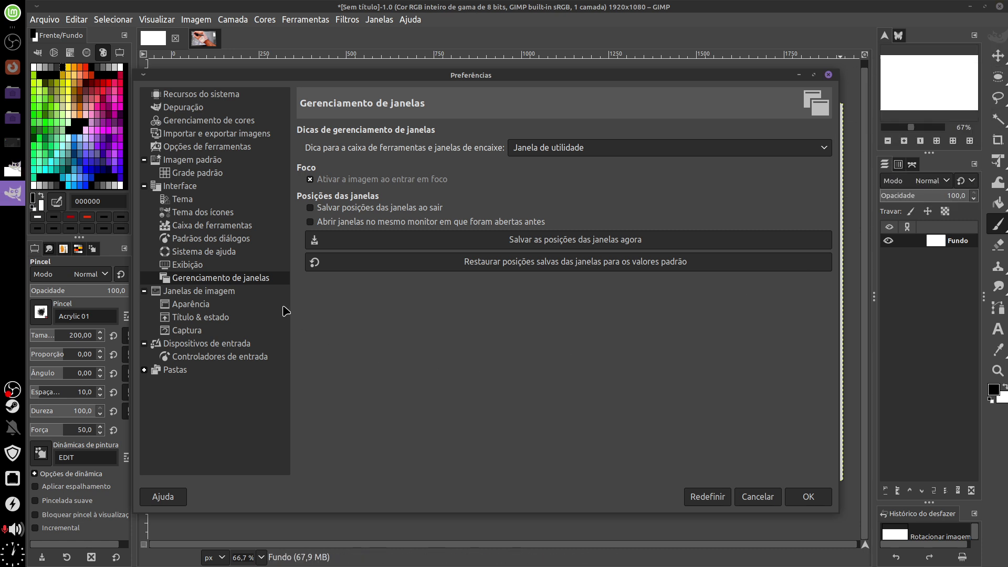
pyautogui.click(249, 227)
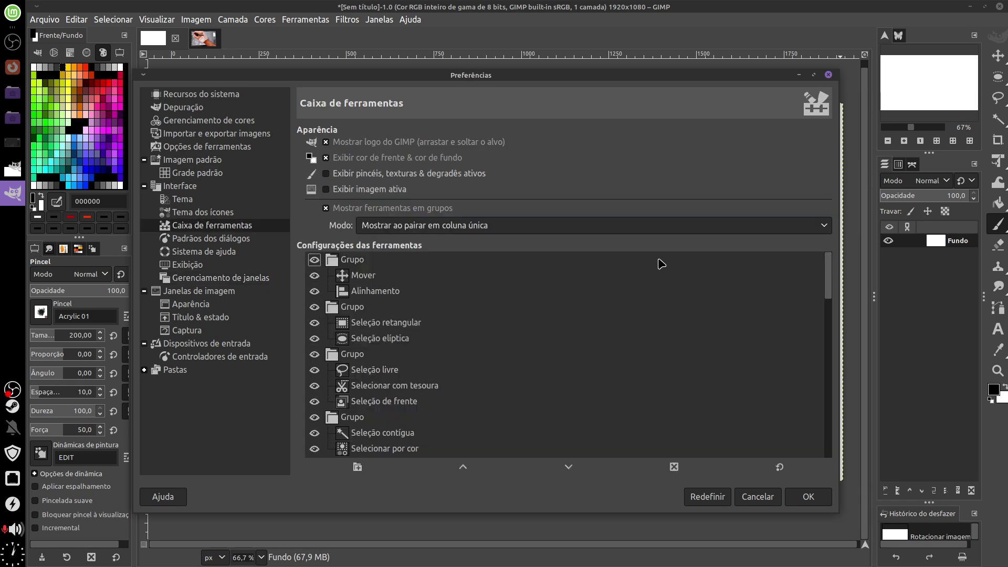
# - Uncheck 'Show foreground & background color', toggle tool grouping off and back on, and confirm Preferences
pyautogui.click(326, 157)
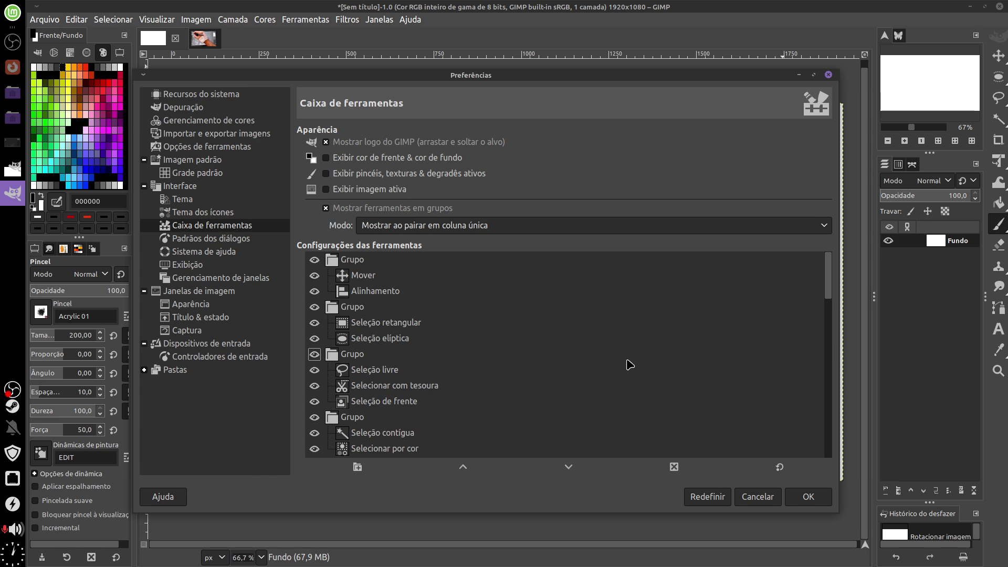
pyautogui.scroll(-1, 829, 285)
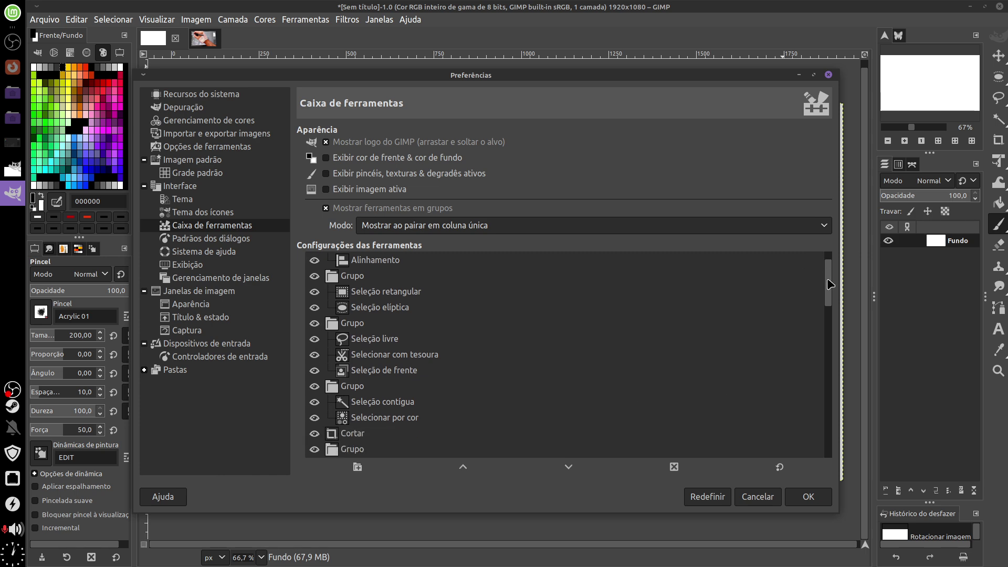
pyautogui.moveTo(829, 284); pyautogui.dragTo(825, 268)
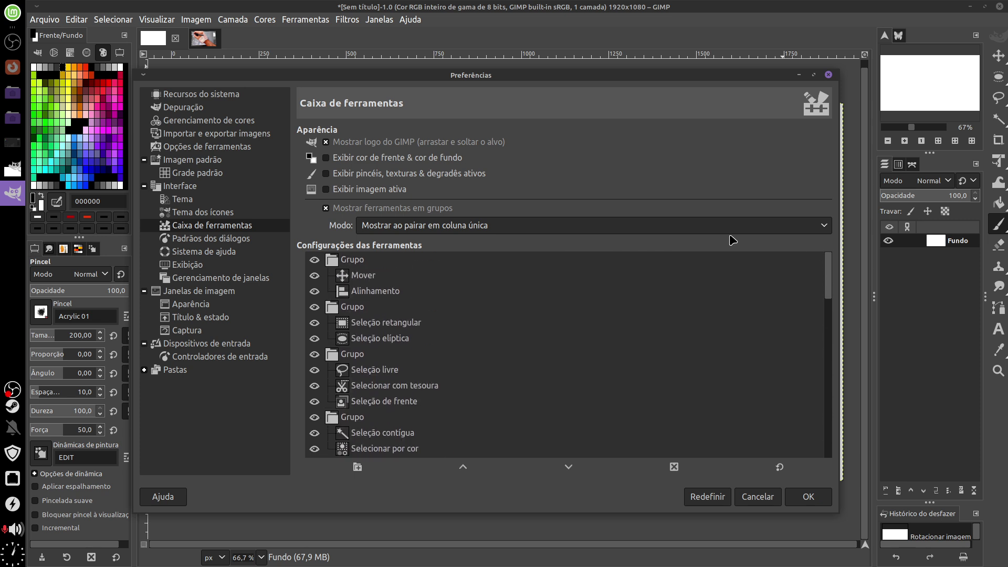
pyautogui.click(327, 209)
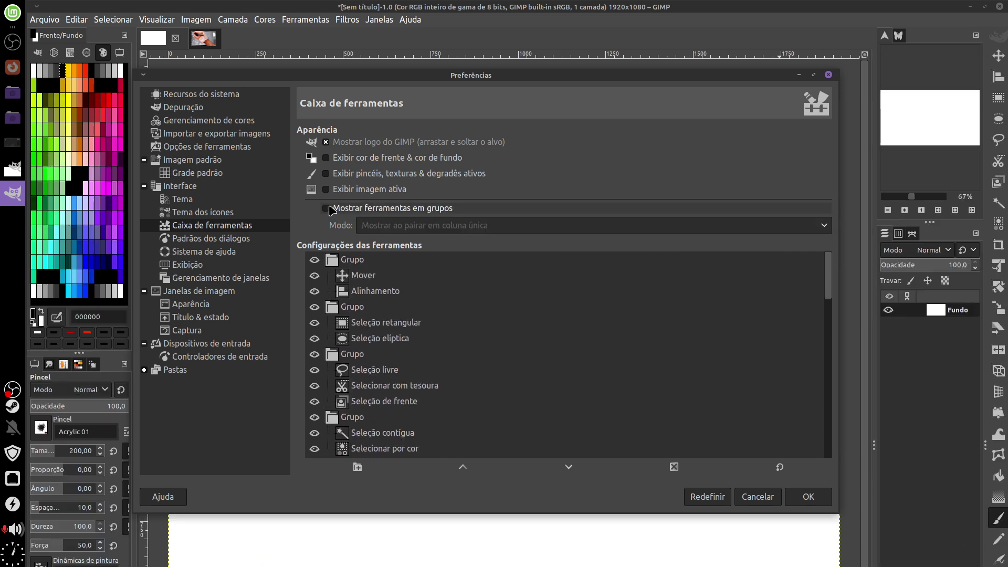
pyautogui.click(327, 209)
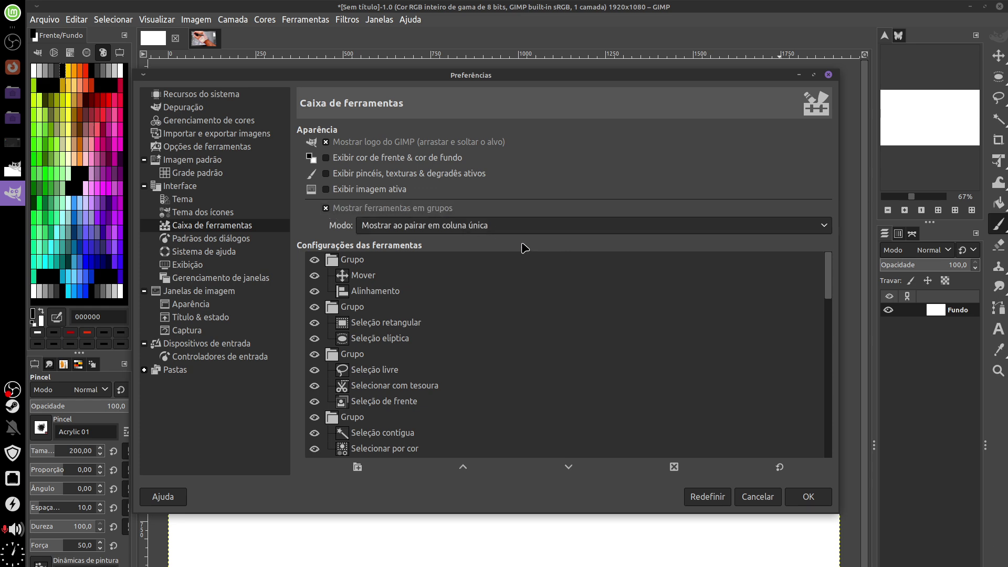
pyautogui.click(986, 8)
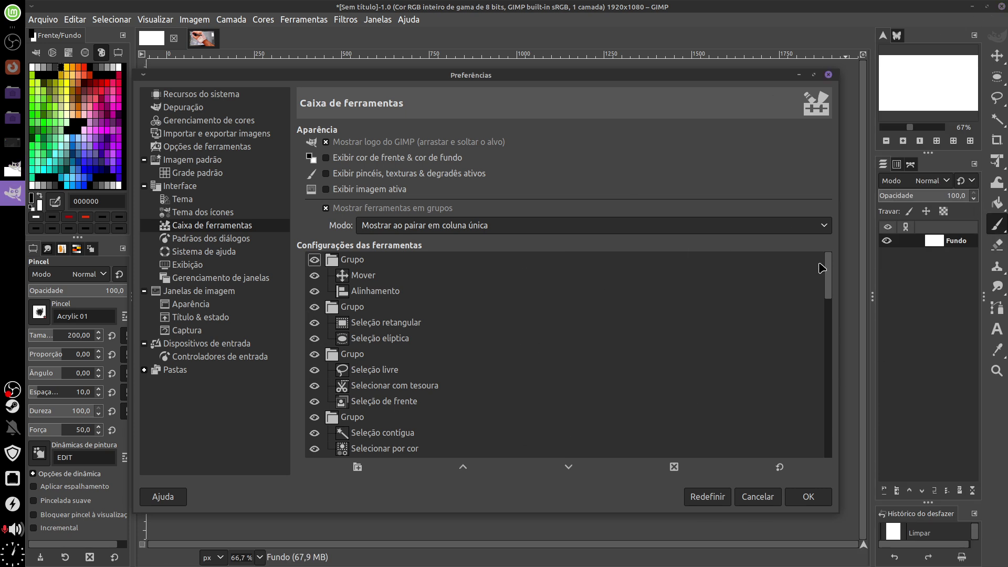
pyautogui.moveTo(829, 276)
pyautogui.mouseDown()
pyautogui.moveTo(823, 447)
pyautogui.moveTo(818, 254)
pyautogui.mouseUp()
pyautogui.click(820, 499)
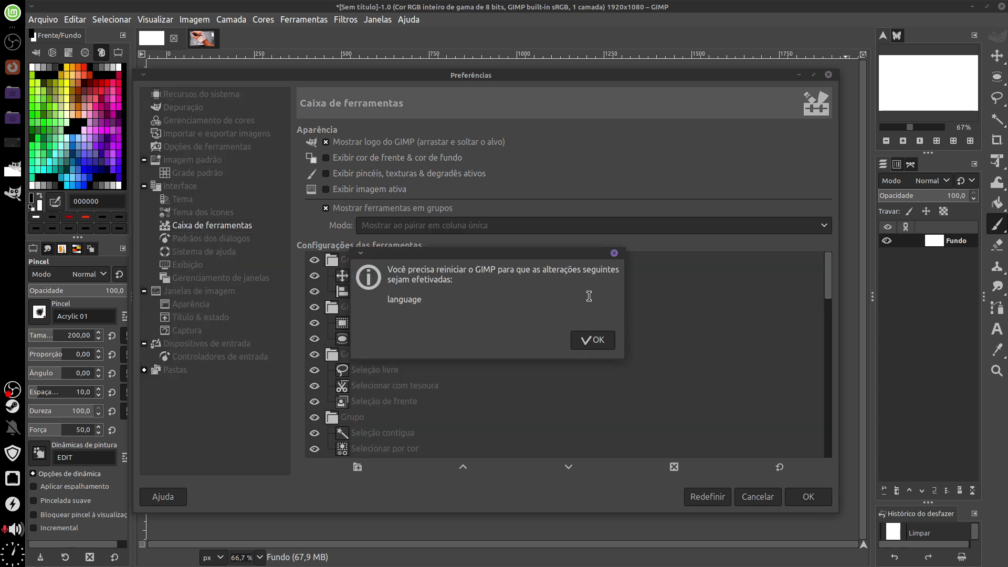
# - Dismiss the restart notice, paint test strokes on the canvas, and clear them
pyautogui.click(593, 340)
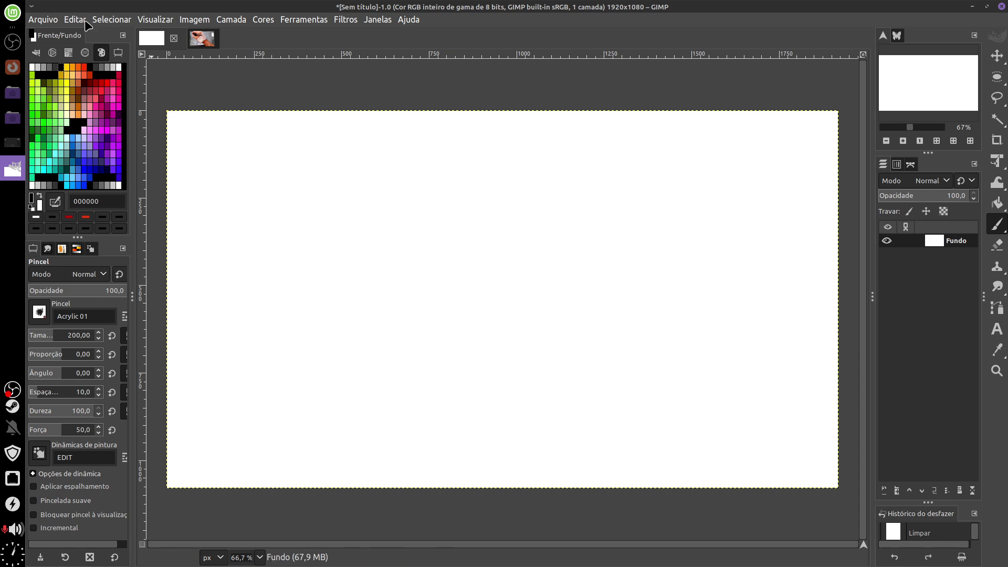
pyautogui.moveTo(382, 338)
pyautogui.mouseDown()
pyautogui.moveTo(462, 383)
pyautogui.moveTo(641, 304)
pyautogui.mouseUp()
pyautogui.moveTo(392, 150)
pyautogui.mouseDown()
pyautogui.moveTo(313, 375)
pyautogui.moveTo(583, 173)
pyautogui.moveTo(704, 195)
pyautogui.moveTo(465, 166)
pyautogui.mouseUp()
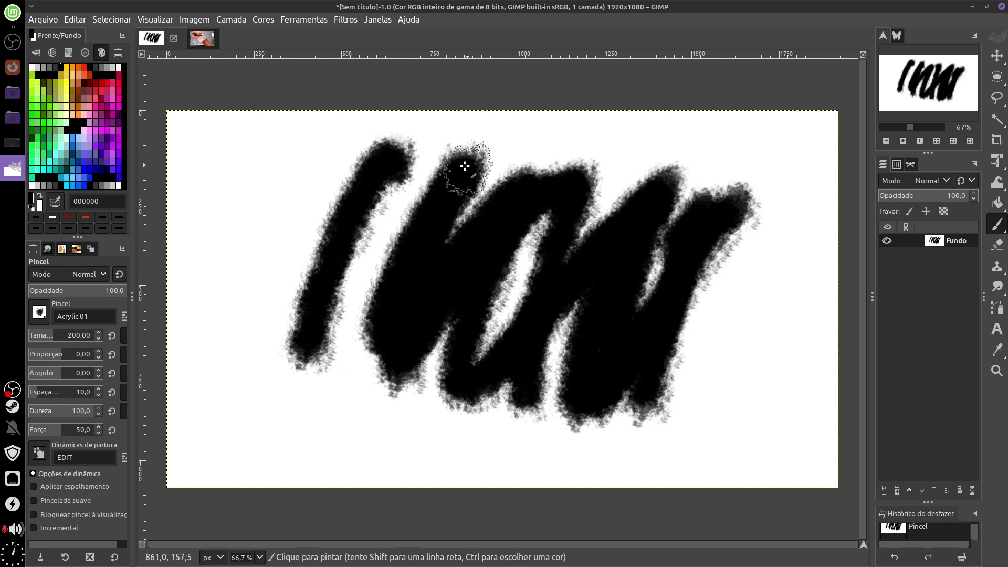
pyautogui.press('Delete')
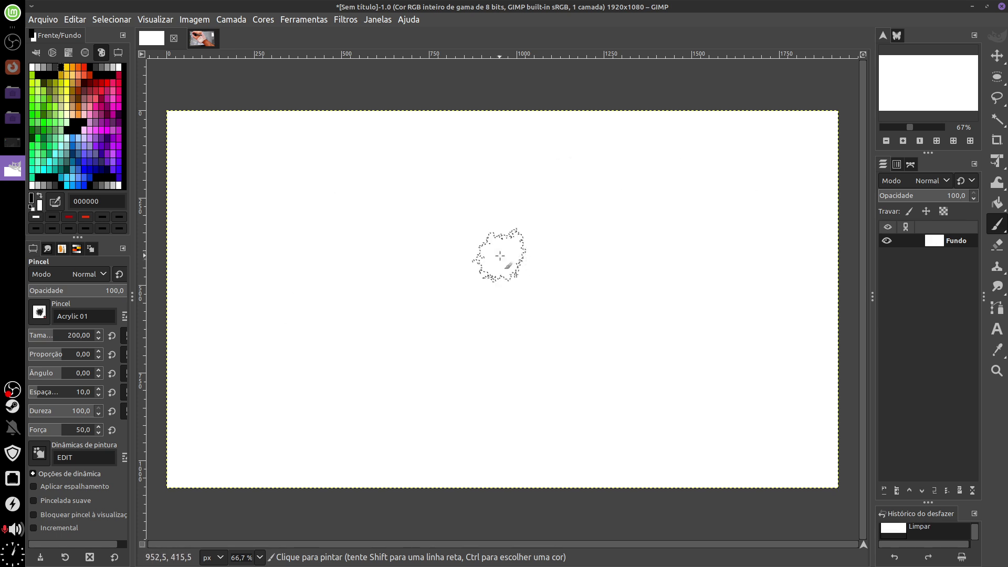
# - Set the Tablet Monitor Pen to Screen mode in Input Devices and save the settings
pyautogui.click(84, 21)
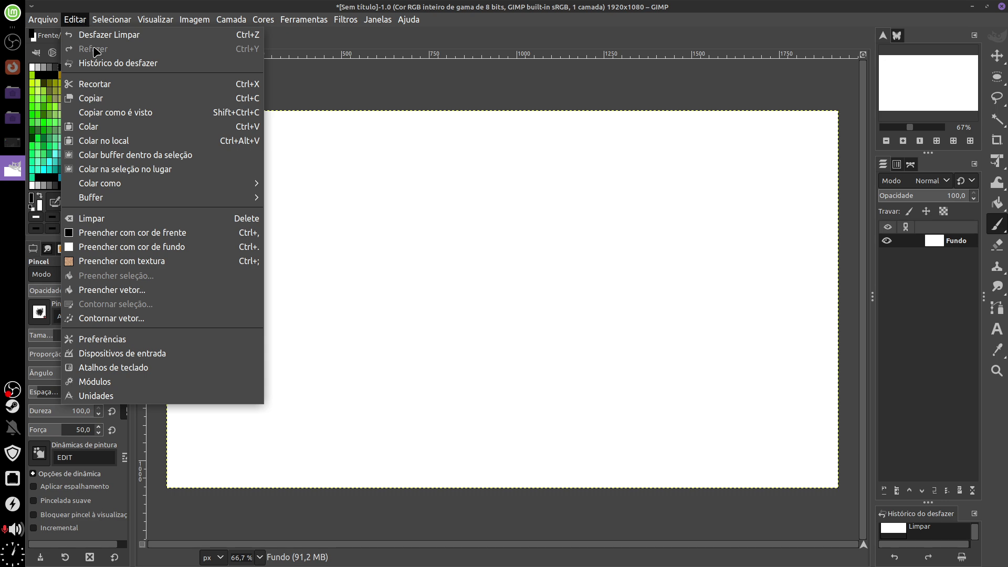
pyautogui.click(192, 357)
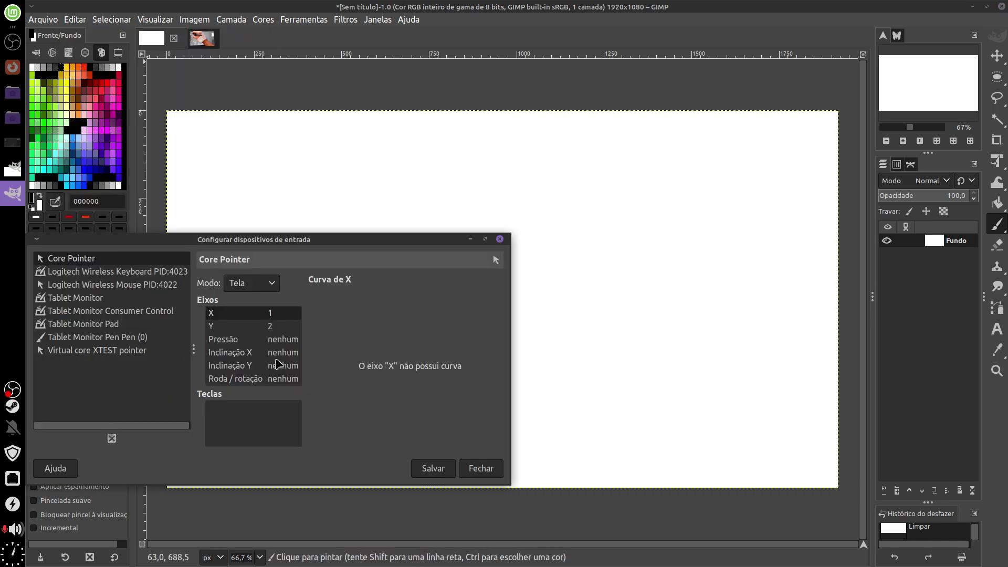
pyautogui.moveTo(315, 244); pyautogui.dragTo(483, 192)
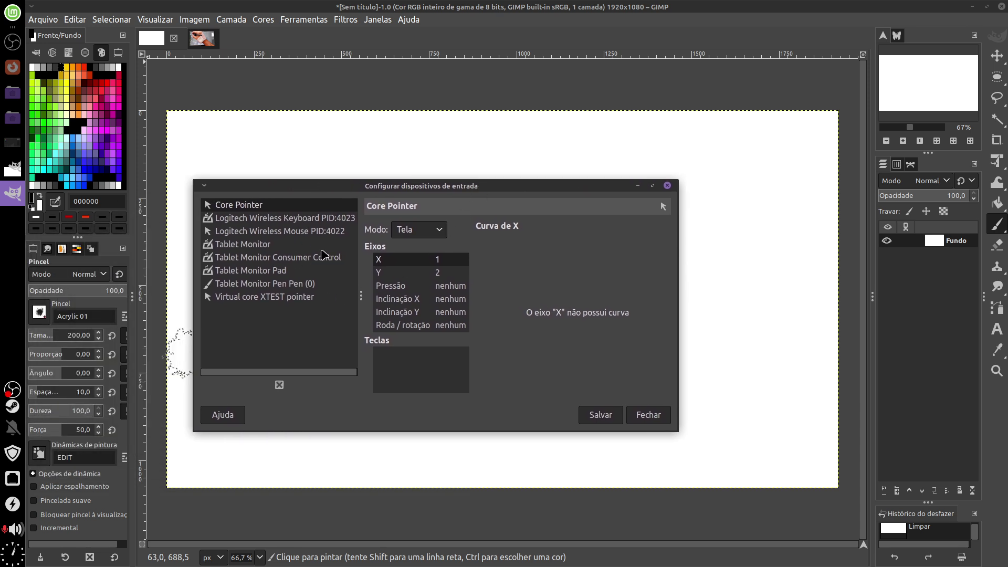
pyautogui.click(296, 284)
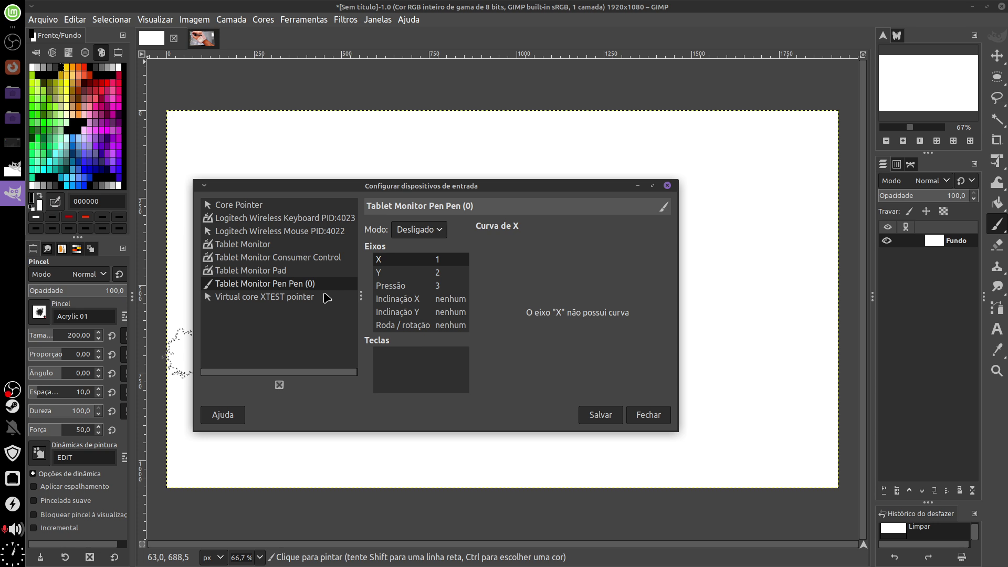
pyautogui.click(439, 231)
pyautogui.click(430, 259)
pyautogui.hotkey('shift', 'c')
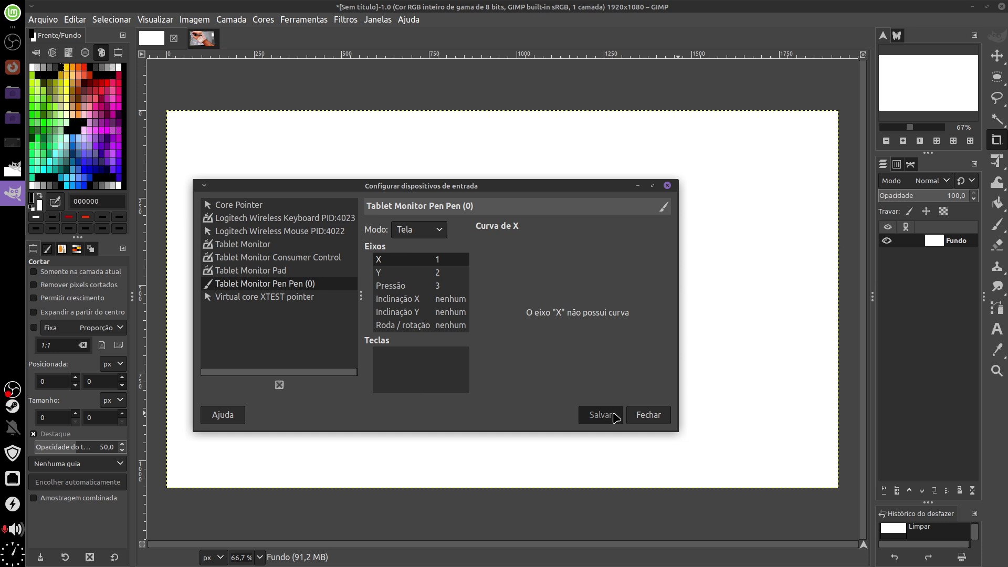
pyautogui.click(649, 416)
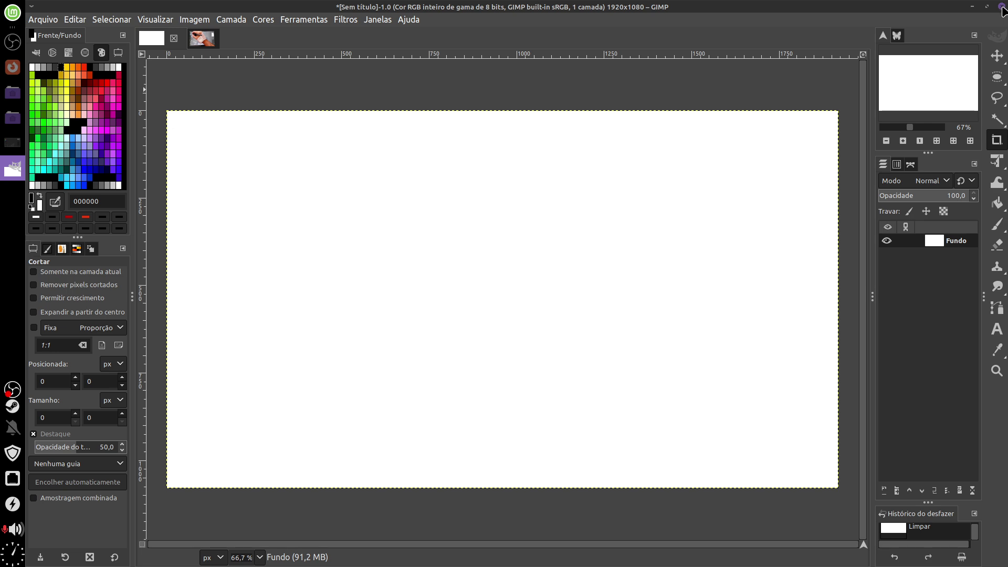
# - Quit GIMP discarding the unsaved image, then relaunch GIMP
pyautogui.click(1003, 9)
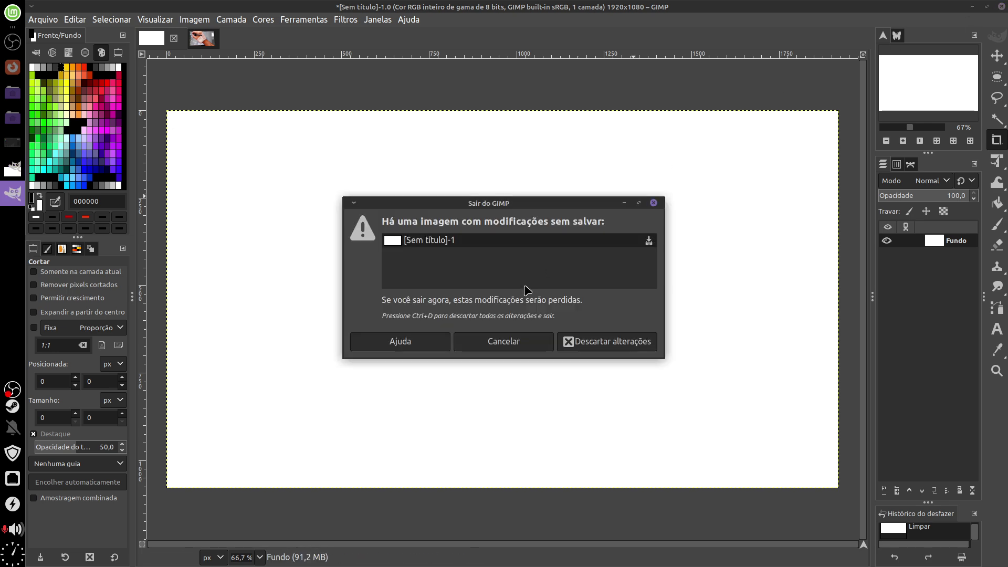
pyautogui.click(623, 342)
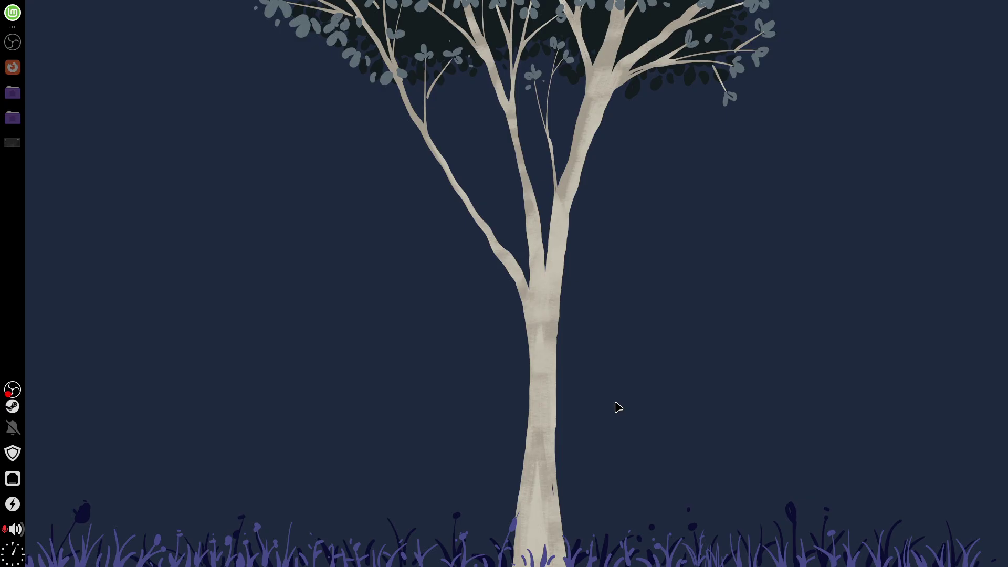
pyautogui.click(13, 12)
pyautogui.click(318, 292)
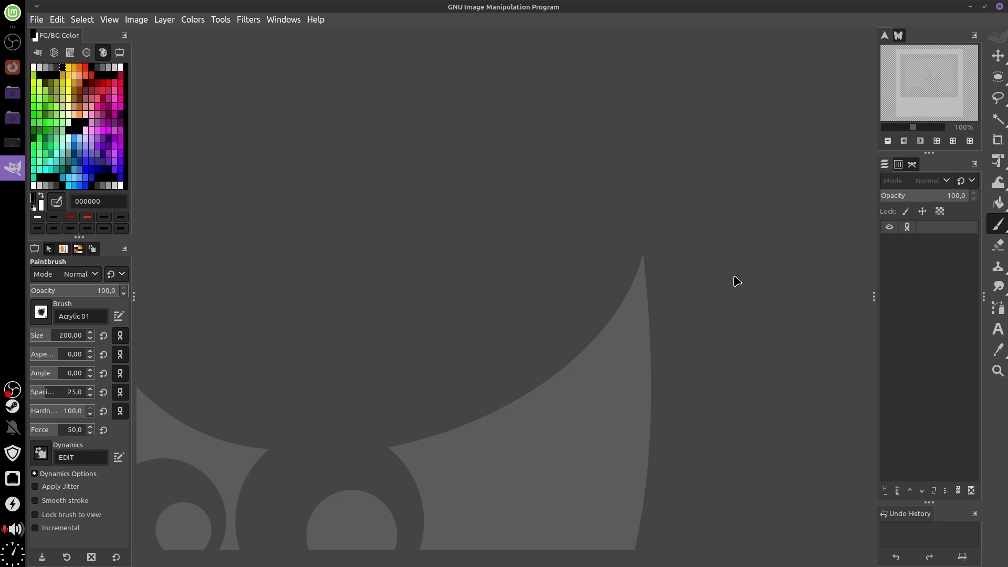
# - Create a new 1920×1080 image, cancel the stray crop, and switch to the paintbrush
pyautogui.click(36, 20)
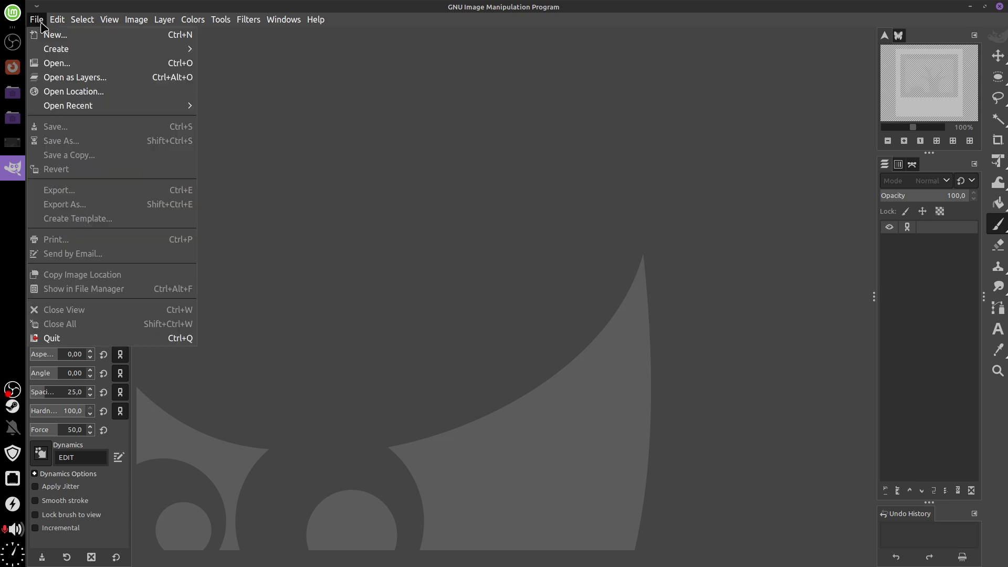
pyautogui.click(57, 37)
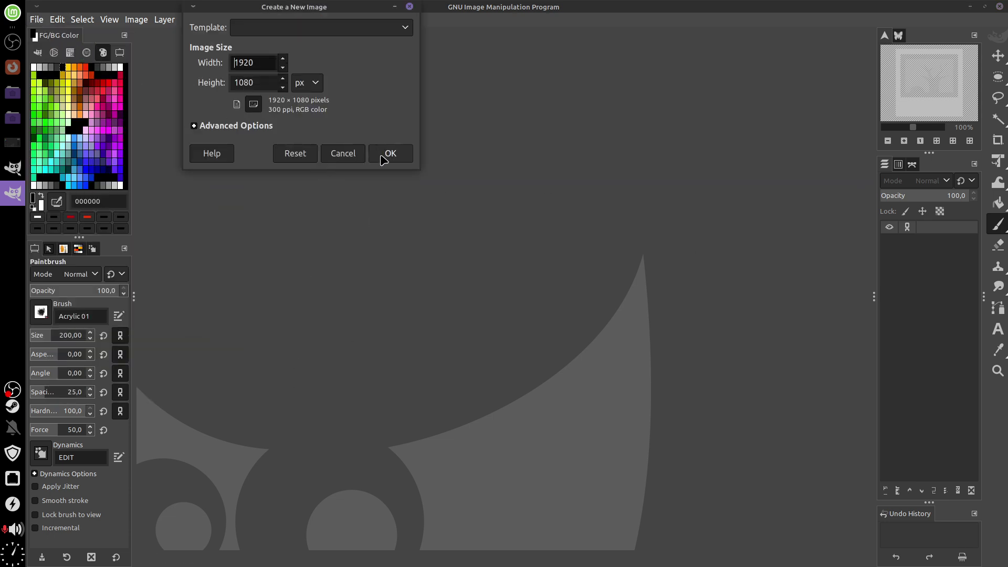
pyautogui.click(387, 156)
pyautogui.hotkey('shift', 'c')
pyautogui.moveTo(483, 188); pyautogui.dragTo(434, 303)
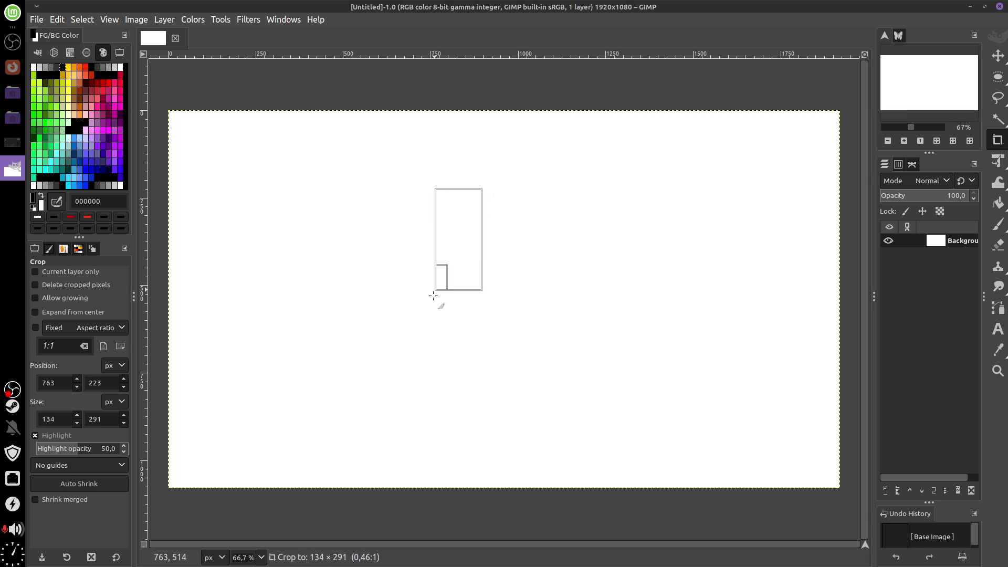
pyautogui.press('Escape')
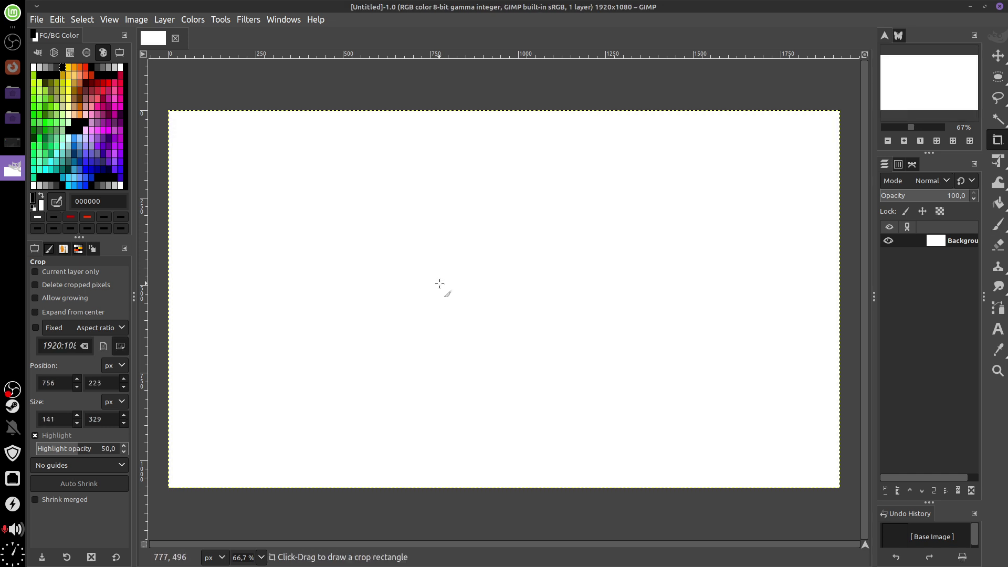
pyautogui.press('b')
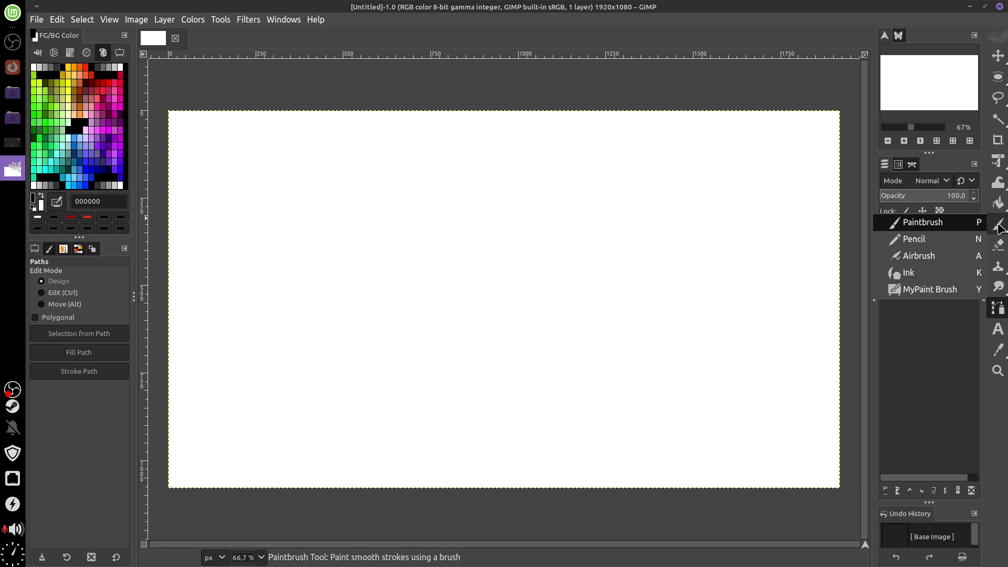
# - Pick the paintbrush and paint a few dark test strokes on the canvas
pyautogui.click(1002, 226)
pyautogui.moveTo(457, 147); pyautogui.dragTo(365, 328)
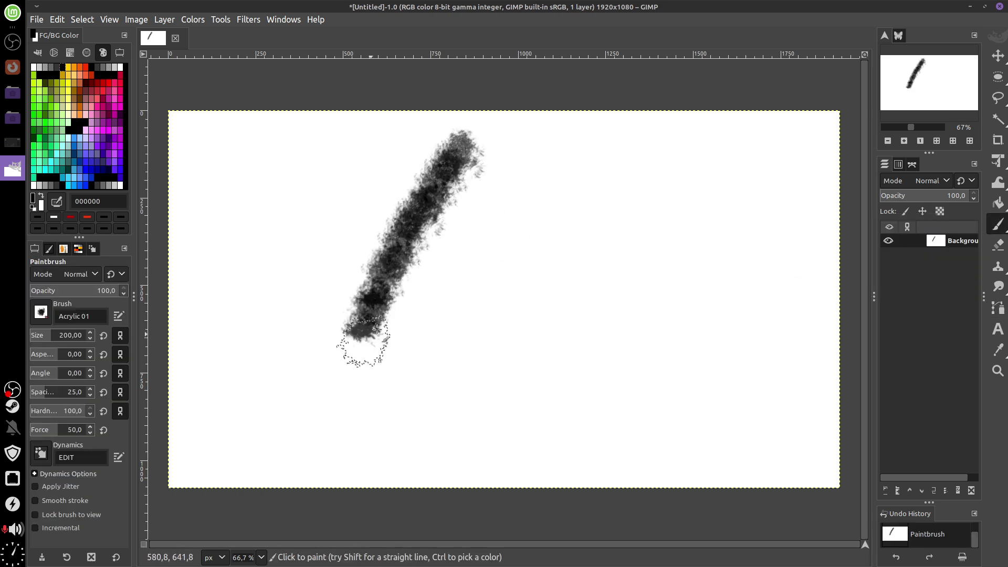
pyautogui.moveTo(538, 163)
pyautogui.mouseDown()
pyautogui.moveTo(488, 294)
pyautogui.moveTo(643, 337)
pyautogui.mouseUp()
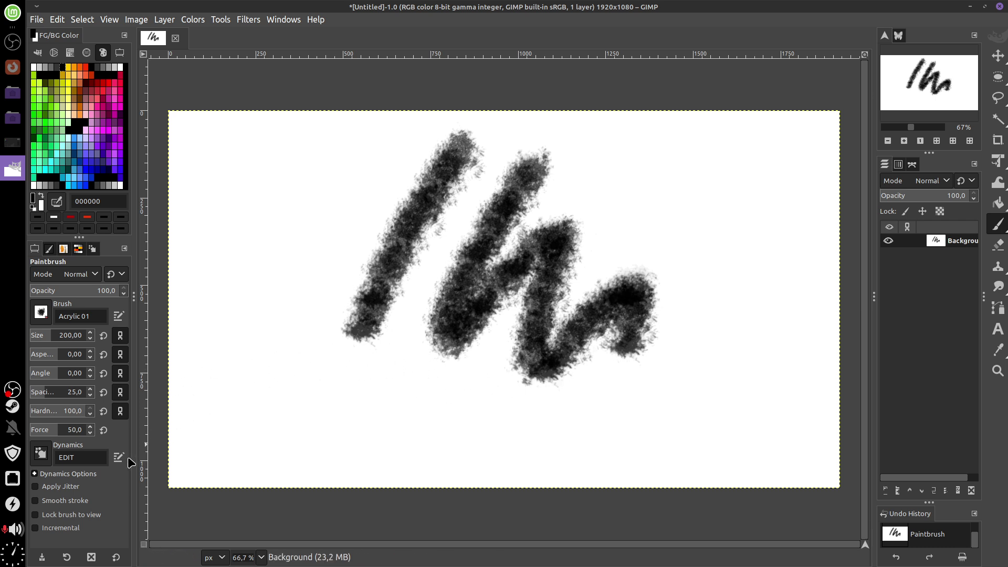
pyautogui.moveTo(269, 296); pyautogui.dragTo(314, 181)
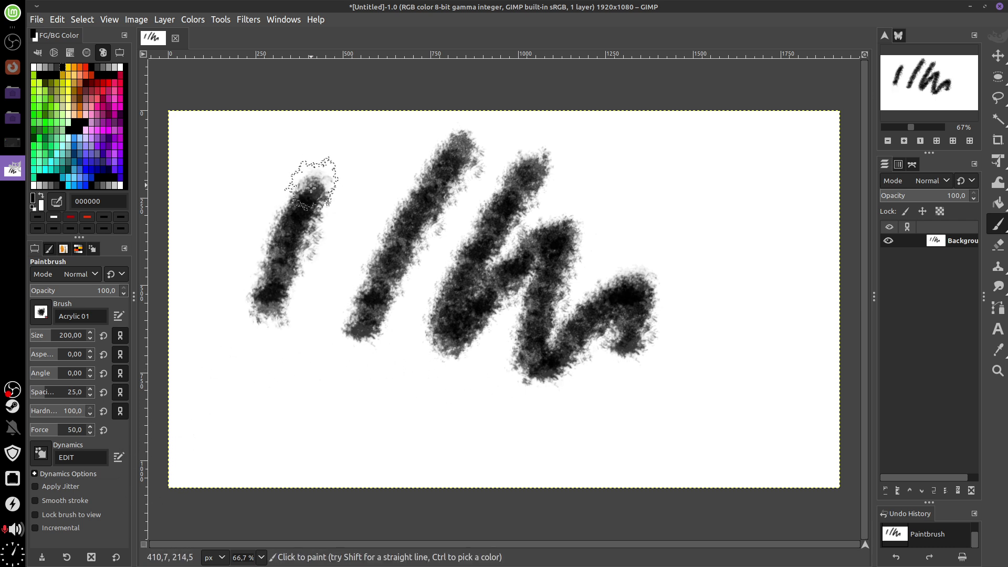
# - In the Dynamics editor, make opacity follow pen pressure and test with a curving stroke
pyautogui.click(121, 460)
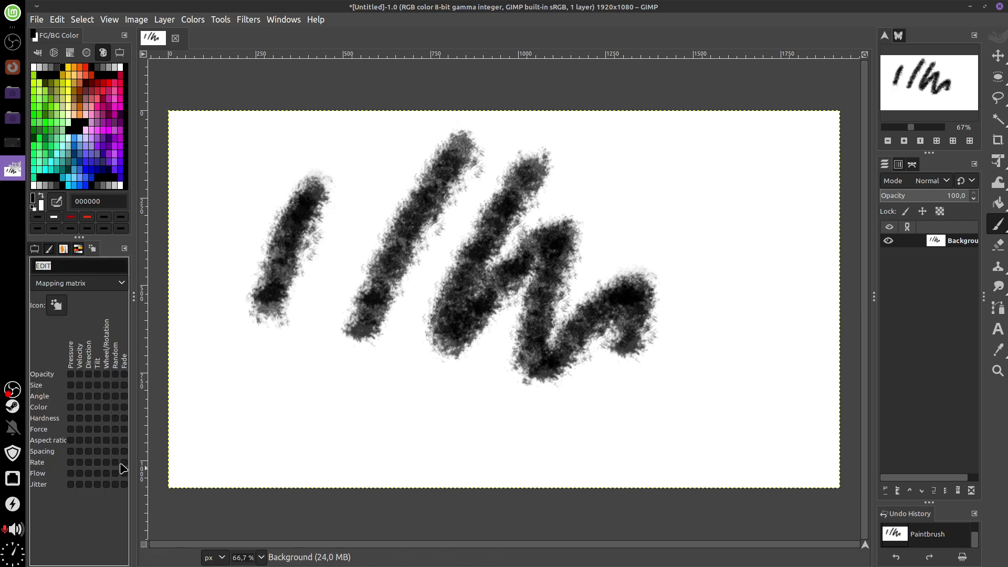
pyautogui.click(70, 374)
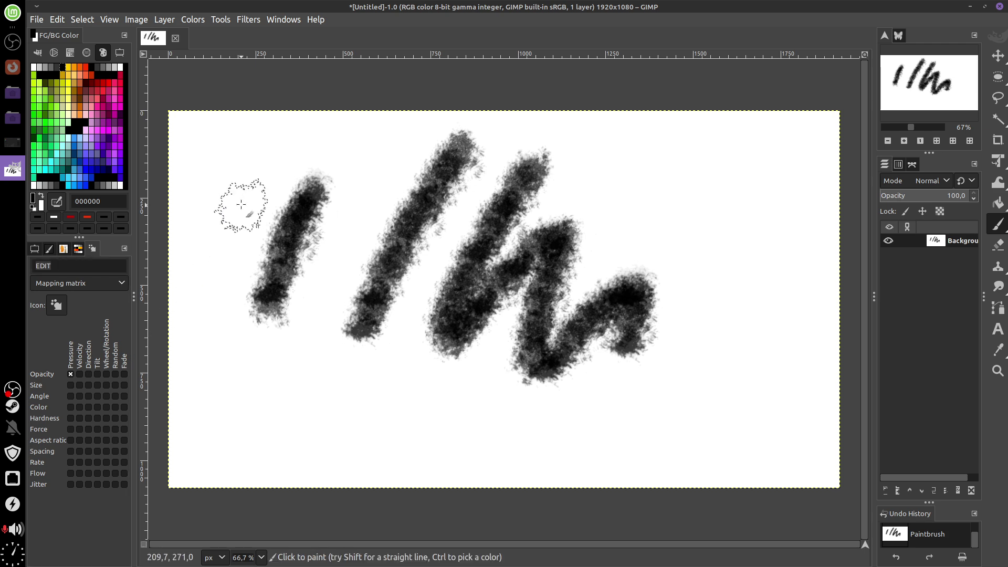
pyautogui.moveTo(233, 202)
pyautogui.mouseDown()
pyautogui.moveTo(580, 443)
pyautogui.moveTo(735, 181)
pyautogui.mouseUp()
pyautogui.moveTo(643, 200)
pyautogui.mouseDown()
pyautogui.moveTo(664, 173)
pyautogui.moveTo(654, 221)
pyautogui.mouseUp()
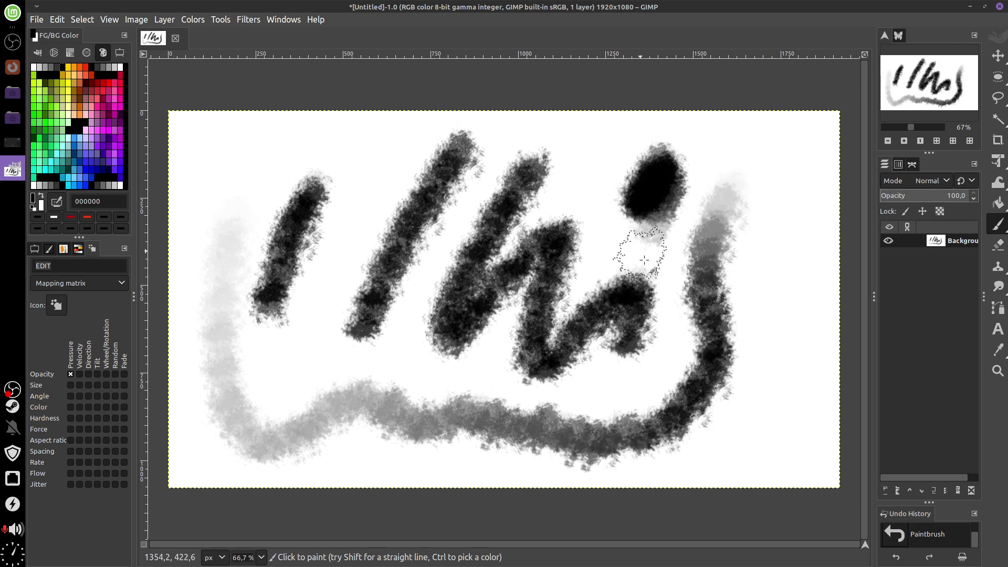
# - Switch pressure control to brush size, test it, then enable pressure for both opacity and size
pyautogui.click(70, 385)
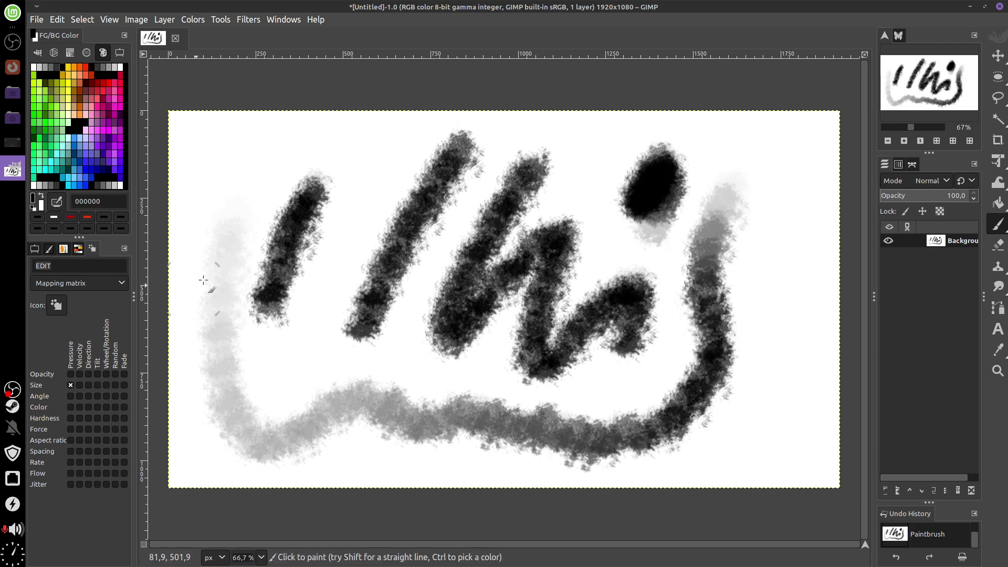
pyautogui.moveTo(224, 284); pyautogui.dragTo(396, 407)
pyautogui.moveTo(730, 434); pyautogui.dragTo(806, 168)
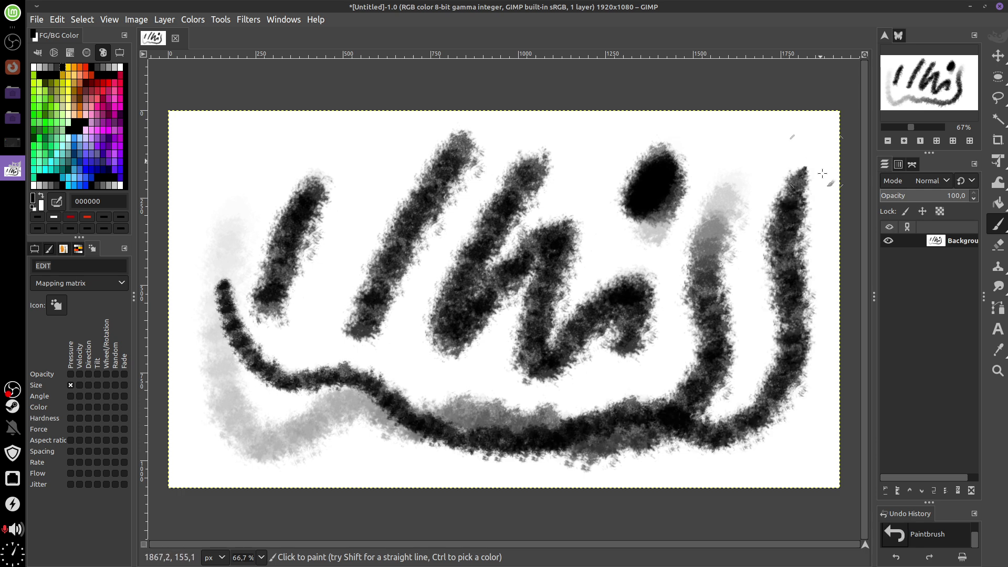
pyautogui.moveTo(238, 157); pyautogui.dragTo(415, 196)
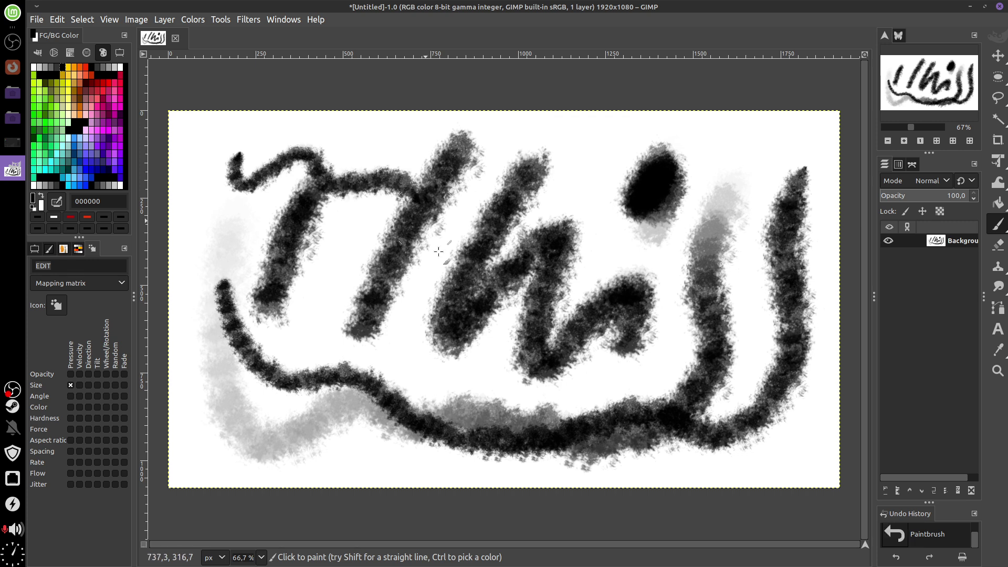
pyautogui.click(70, 385)
pyautogui.click(71, 374)
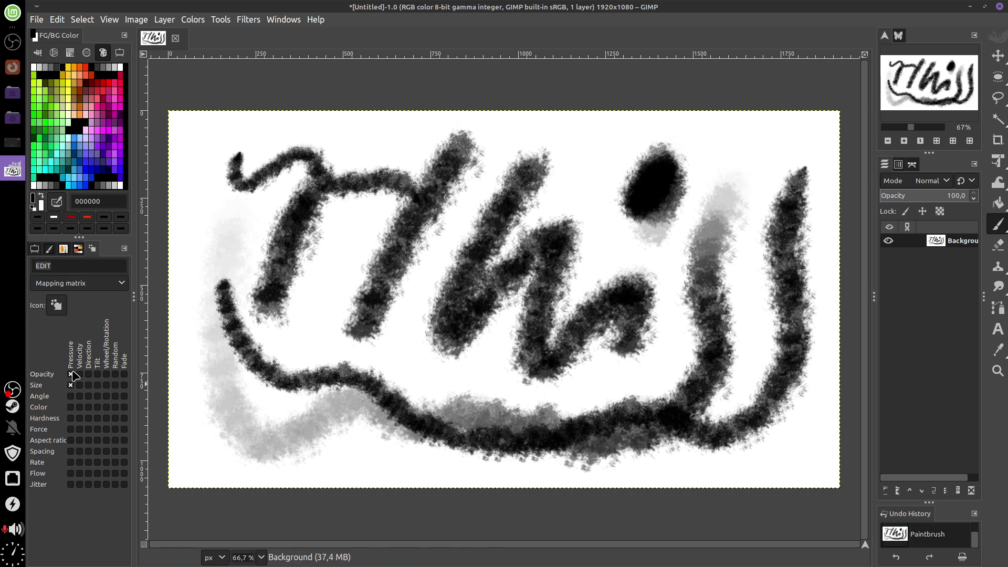
pyautogui.moveTo(210, 418)
pyautogui.mouseDown()
pyautogui.moveTo(353, 475)
pyautogui.moveTo(704, 449)
pyautogui.mouseUp()
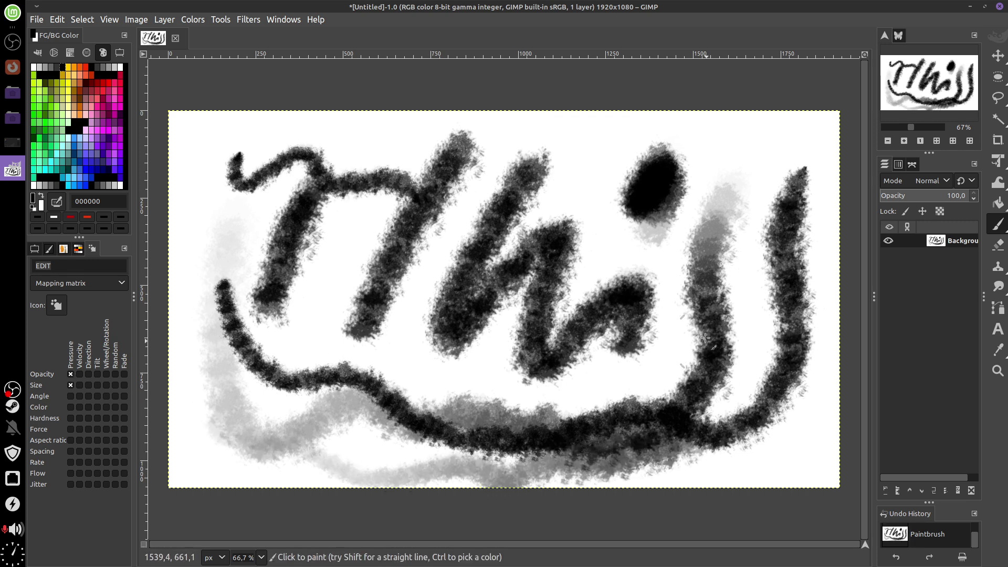
# - Clear the canvas and paint a zigzag shading from light grey to black
pyautogui.press('Delete')
pyautogui.moveTo(391, 136)
pyautogui.mouseDown()
pyautogui.moveTo(661, 347)
pyautogui.moveTo(691, 342)
pyautogui.mouseUp()
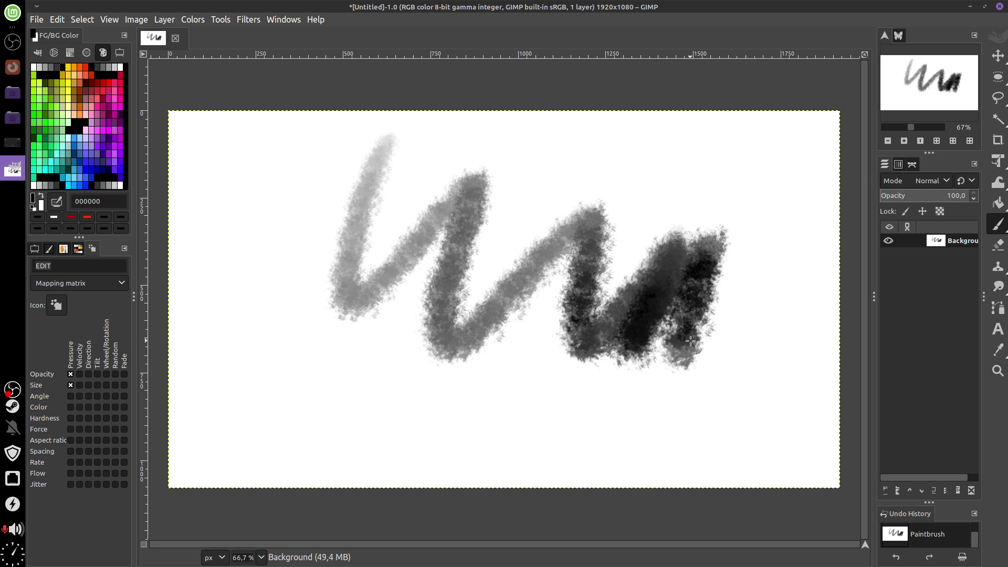
pyautogui.click(35, 249)
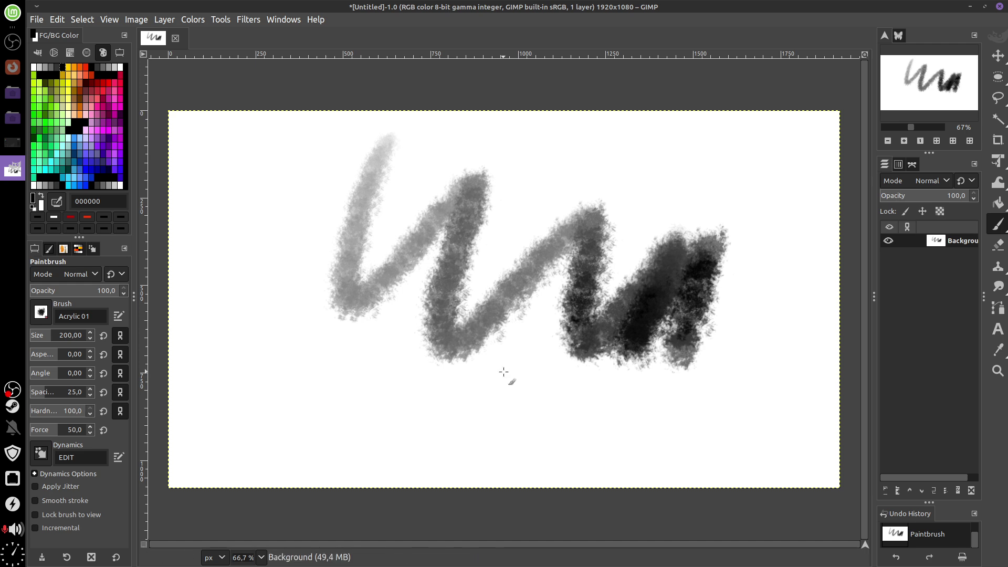
# - Quit GIMP discarding the painting, and open the GIMP > 2.10 folder in Thunar
pyautogui.click(1000, 6)
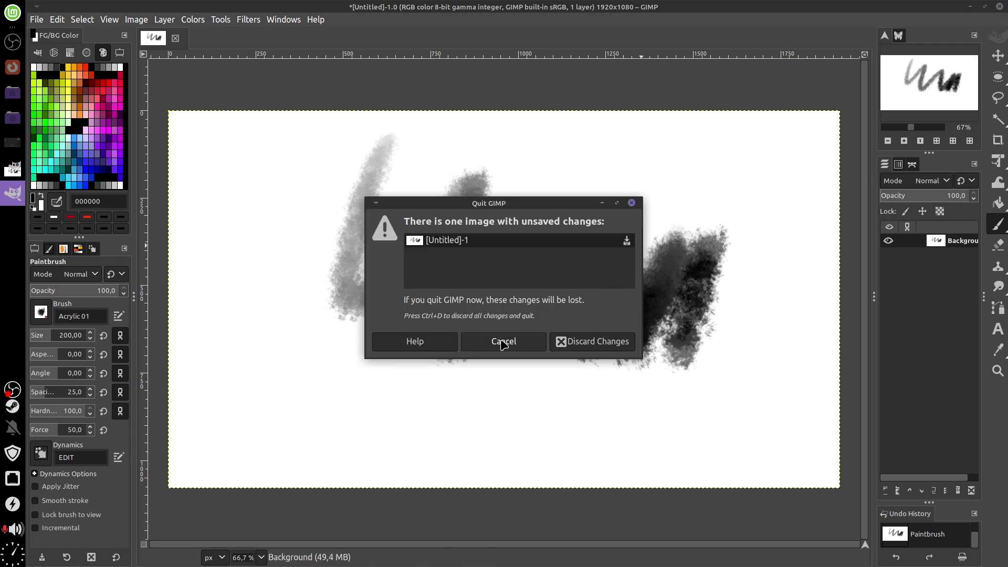
pyautogui.click(604, 348)
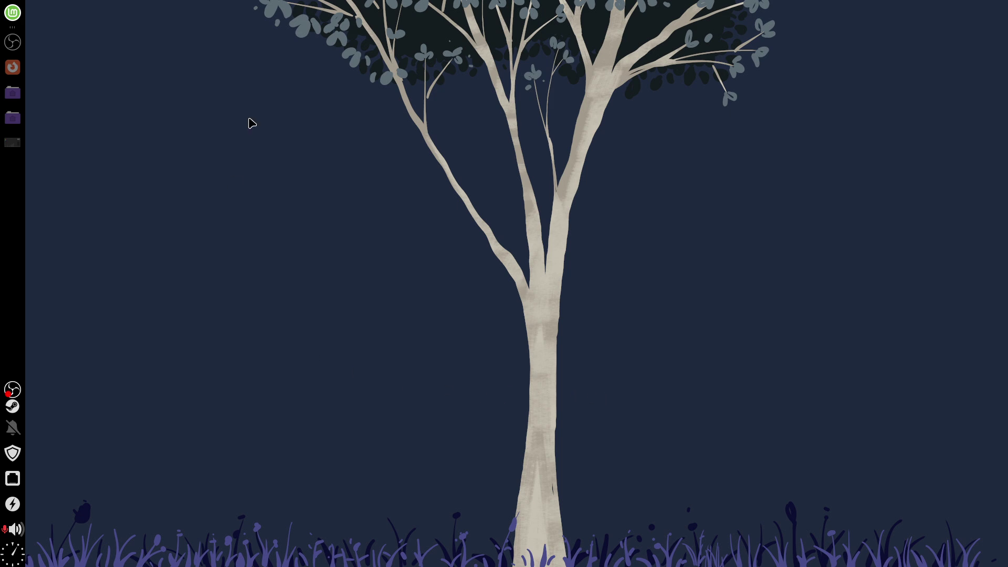
pyautogui.click(12, 93)
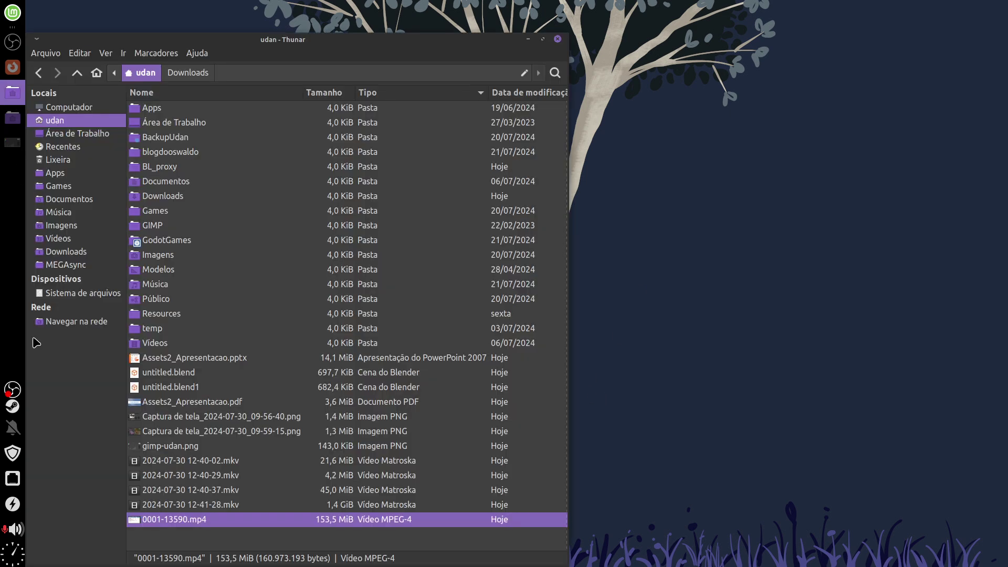
pyautogui.click(189, 231)
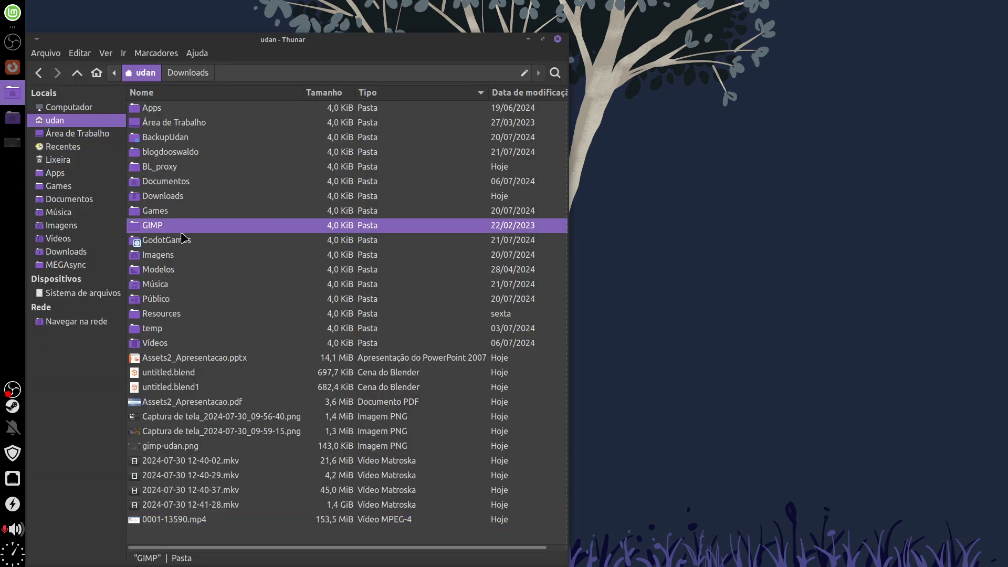
pyautogui.doubleClick(210, 231)
pyautogui.doubleClick(152, 108)
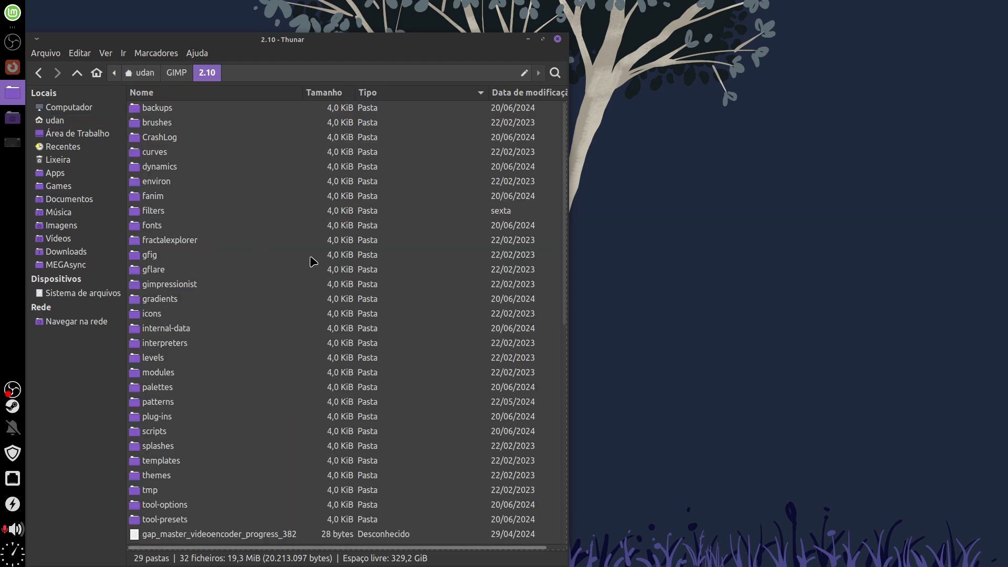
# - Open a second Thunar window on the home folder from the application menu
pyautogui.moveTo(563, 173)
pyautogui.mouseDown()
pyautogui.moveTo(566, 293)
pyautogui.moveTo(569, 119)
pyautogui.mouseUp()
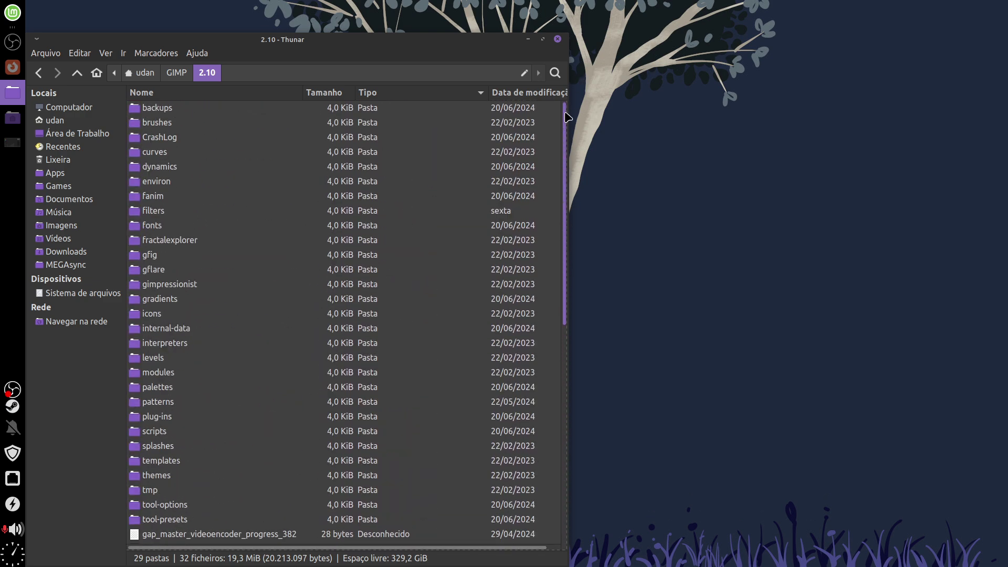
pyautogui.moveTo(569, 156)
pyautogui.mouseDown()
pyautogui.moveTo(561, 412)
pyautogui.moveTo(573, 156)
pyautogui.mouseUp()
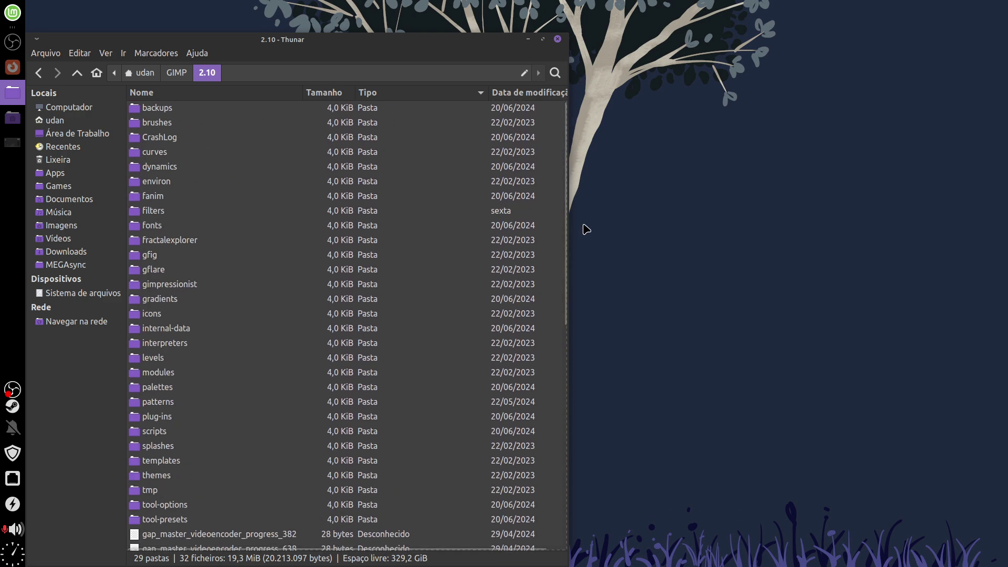
pyautogui.press('super')
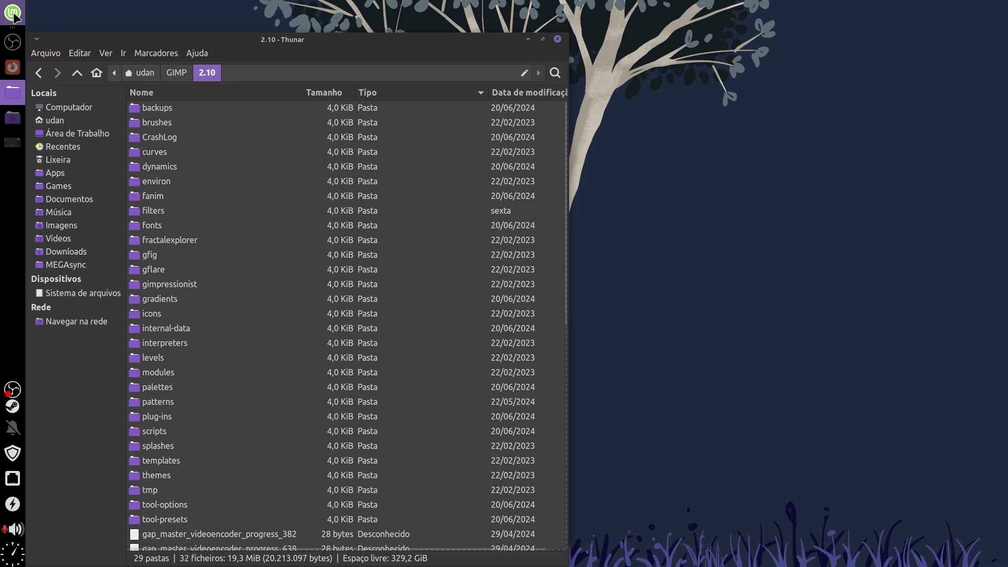
pyautogui.click(310, 108)
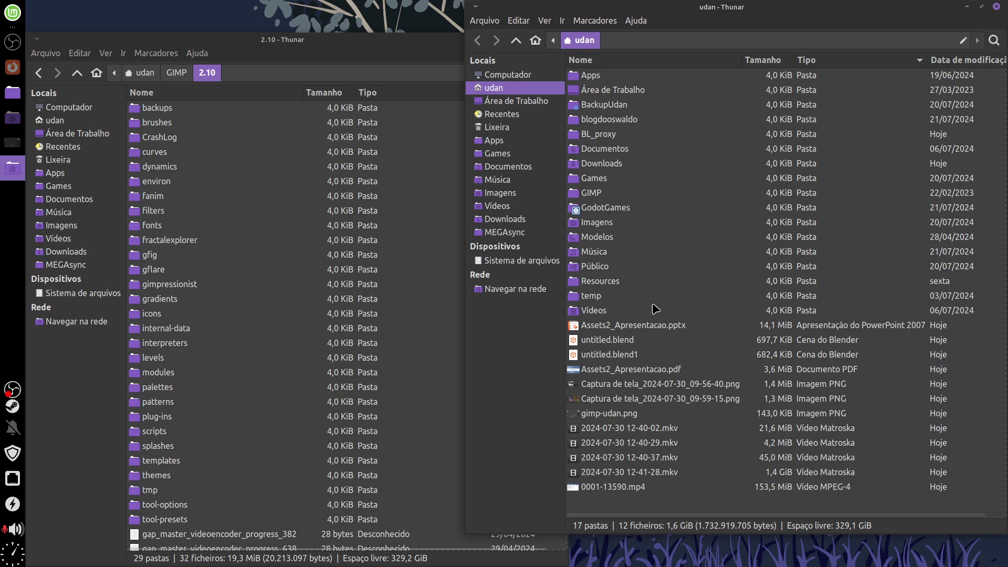
# - Show hidden files with Ctrl+H and open the .config folder in one Thunar window
pyautogui.hotkey('ctrl', 'h')
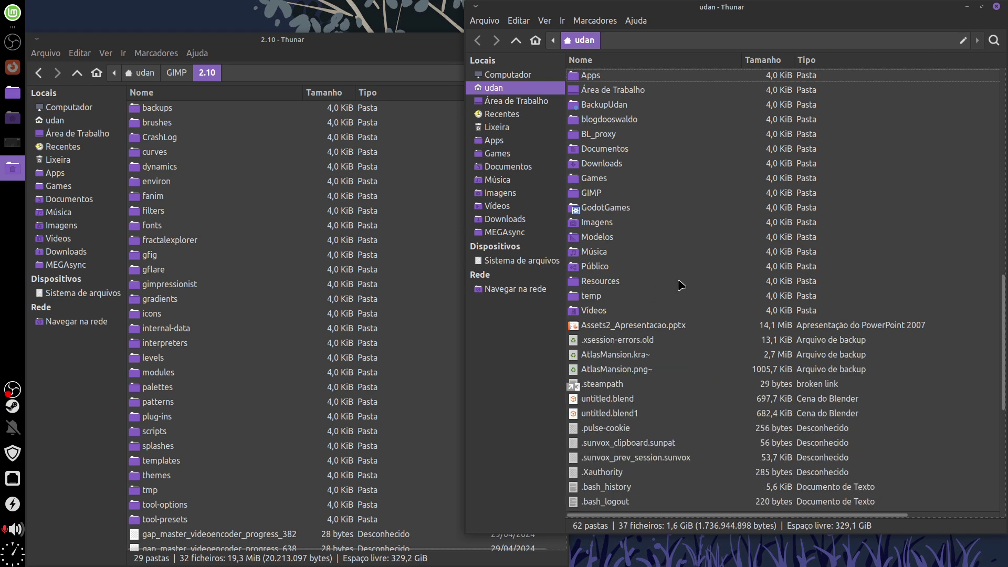
pyautogui.scroll(5, 1001, 284)
pyautogui.scroll(5, 717, 264)
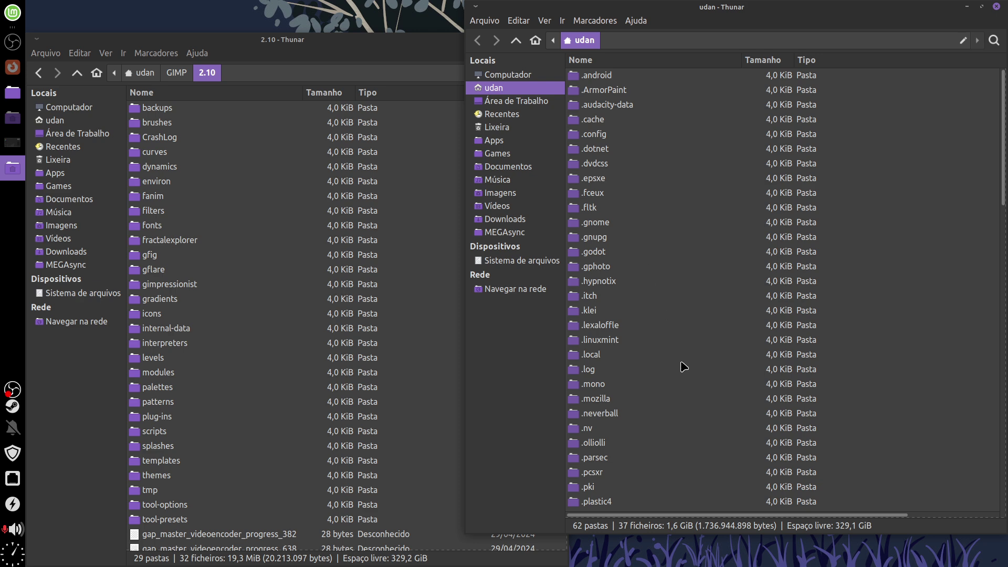
pyautogui.doubleClick(623, 134)
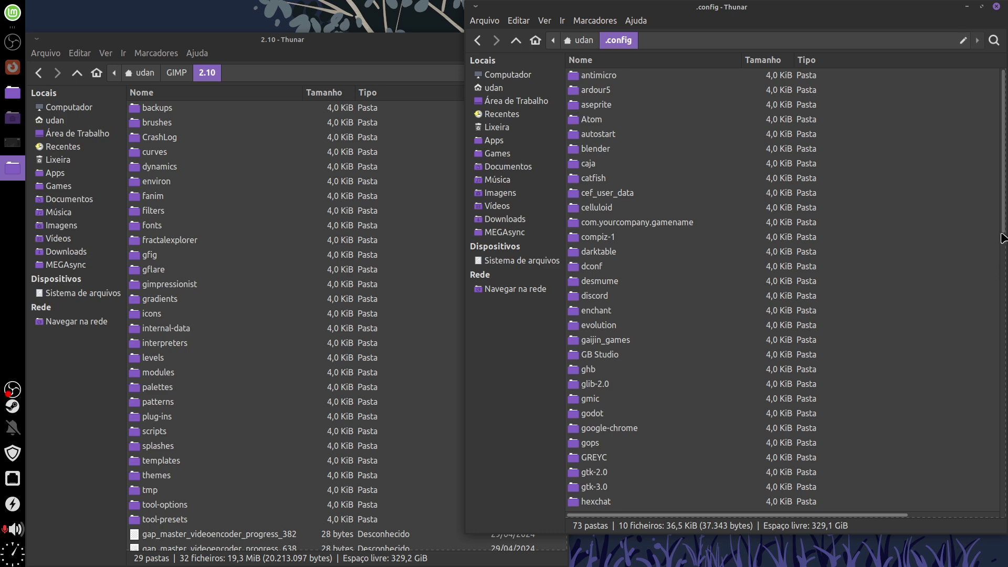
pyautogui.moveTo(1004, 222)
pyautogui.mouseDown()
pyautogui.moveTo(1004, 236)
pyautogui.moveTo(1007, 223)
pyautogui.moveTo(980, 222)
pyautogui.mouseUp()
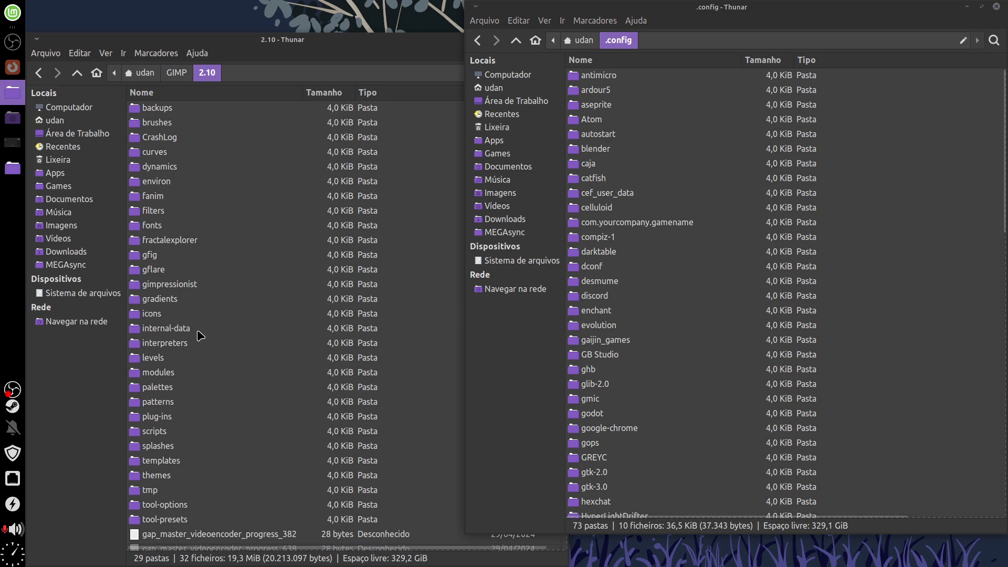
# - Go Home in the other window and drag the GIMP folder into .config
pyautogui.click(147, 73)
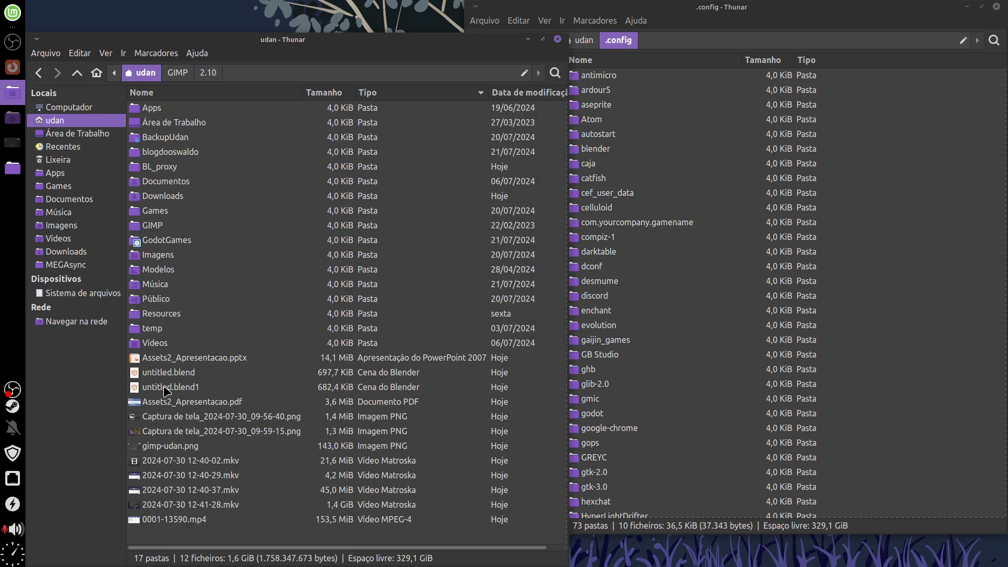
pyautogui.click(180, 228)
pyautogui.moveTo(183, 235); pyautogui.dragTo(733, 164)
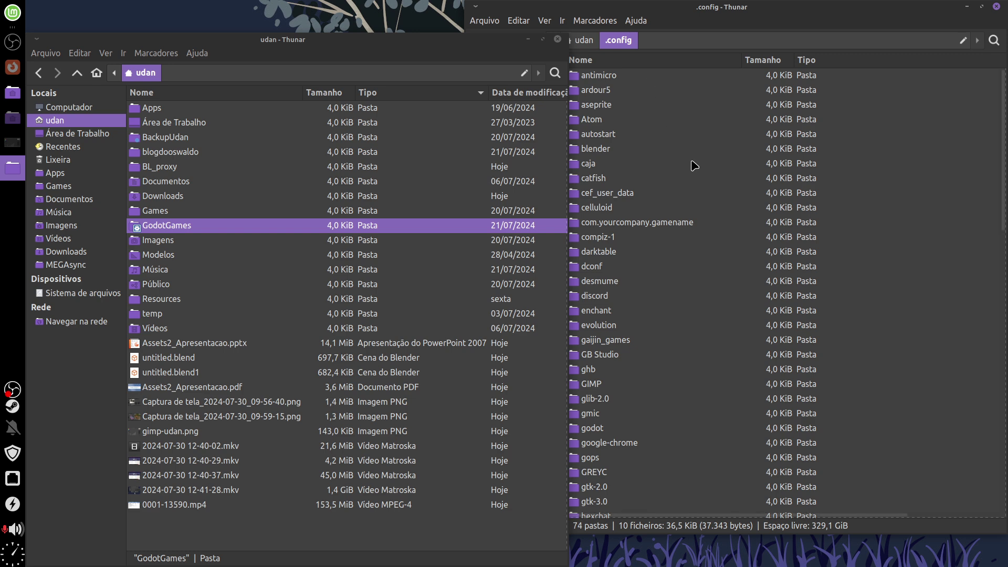
pyautogui.moveTo(1003, 223)
pyautogui.mouseDown()
pyautogui.moveTo(981, 476)
pyautogui.moveTo(972, 260)
pyautogui.mouseUp()
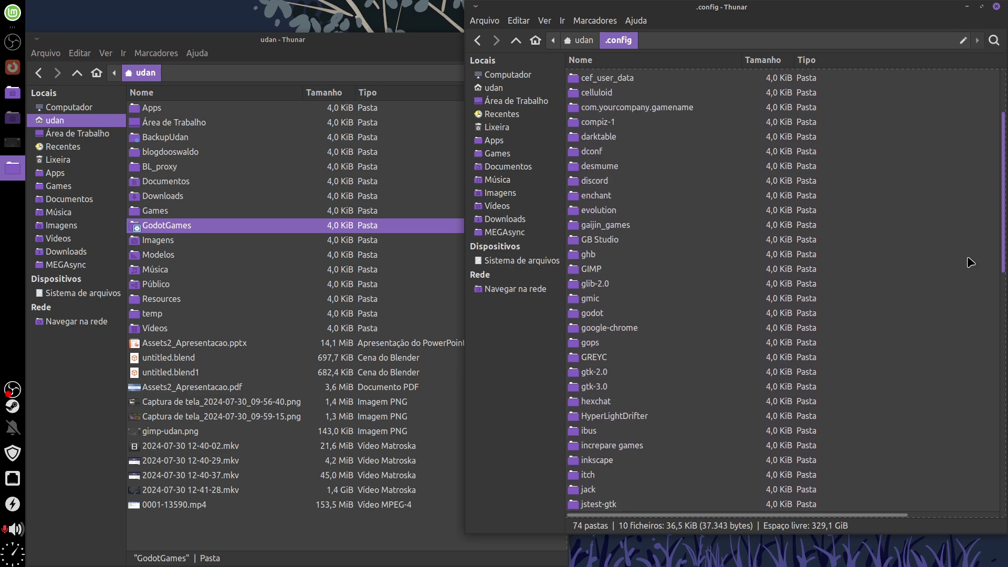
pyautogui.moveTo(971, 260)
pyautogui.mouseDown()
pyautogui.moveTo(985, 221)
pyautogui.moveTo(987, 486)
pyautogui.moveTo(654, 69)
pyautogui.mouseUp()
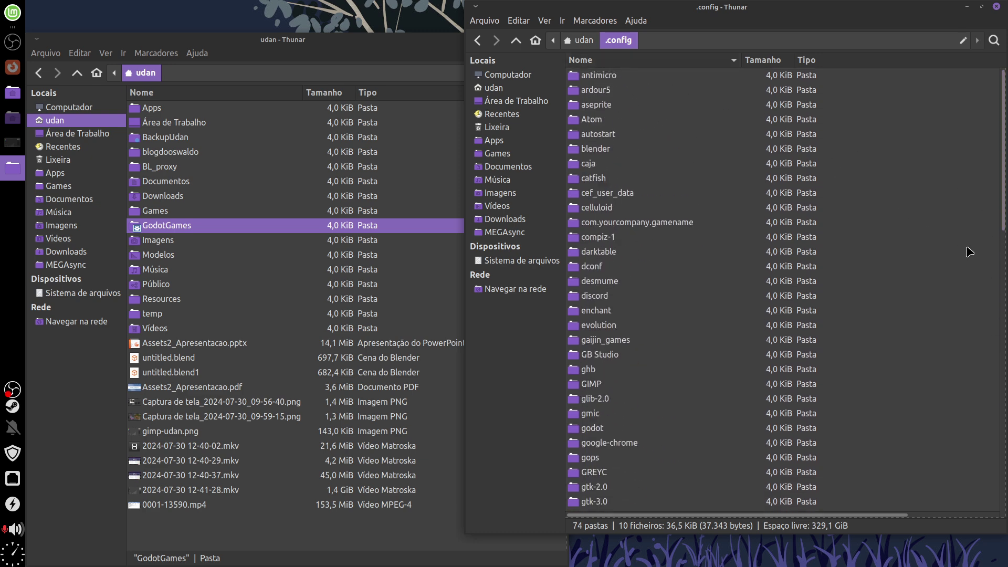
pyautogui.scroll(-1, 1003, 228)
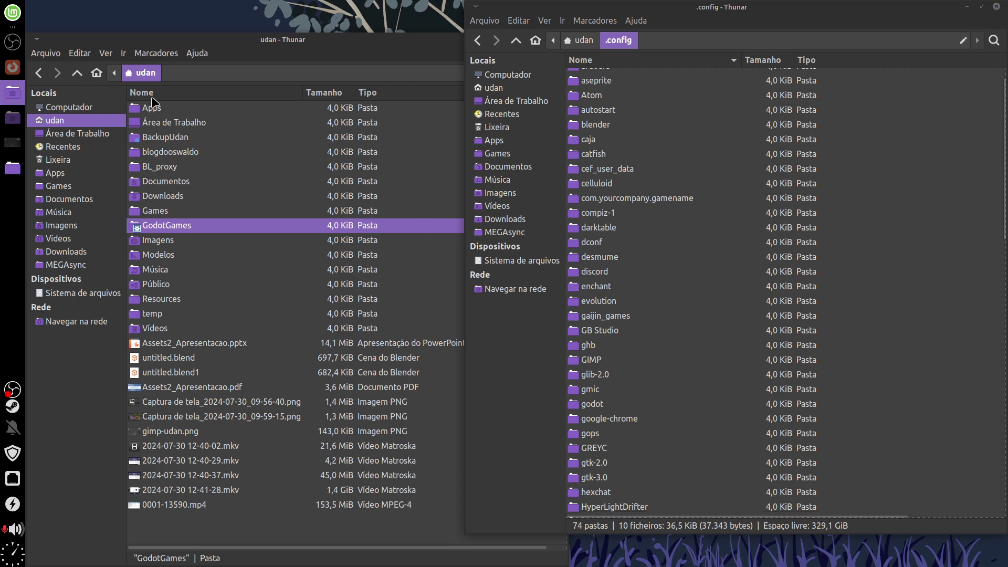
pyautogui.click(12, 12)
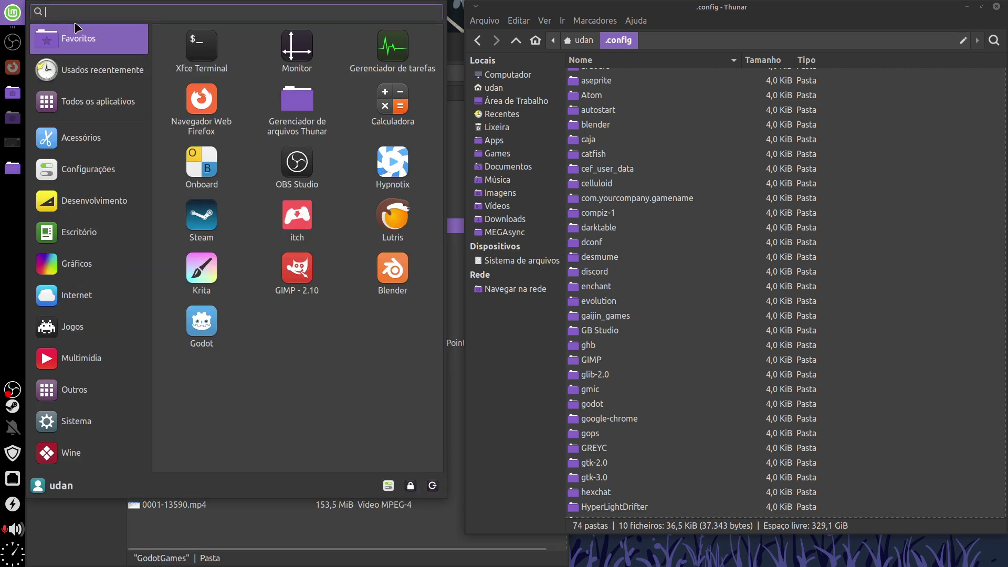
# - Launch GIMP 2.10 from the Whisker menu and open its Edit menu
pyautogui.click(298, 271)
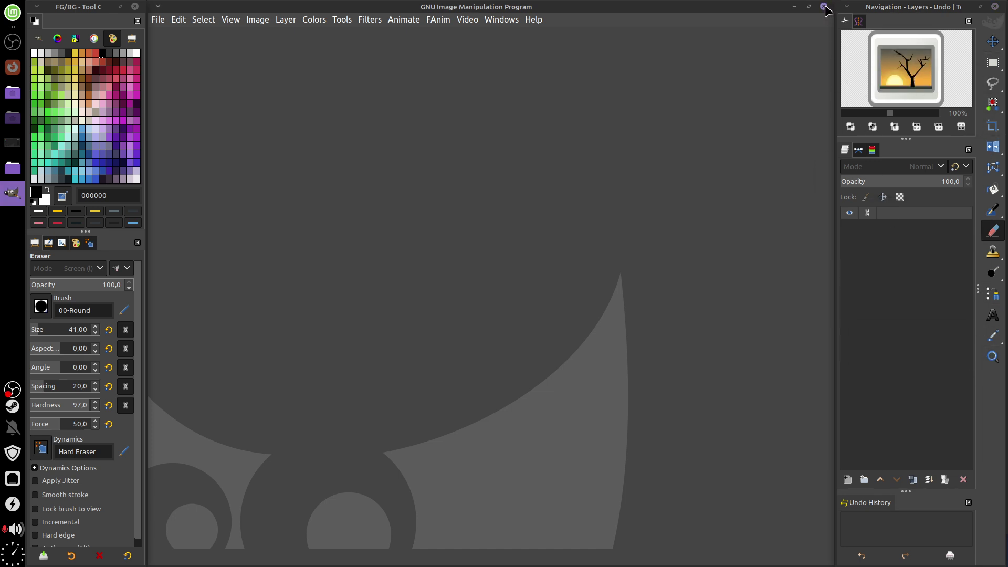
pyautogui.click(179, 21)
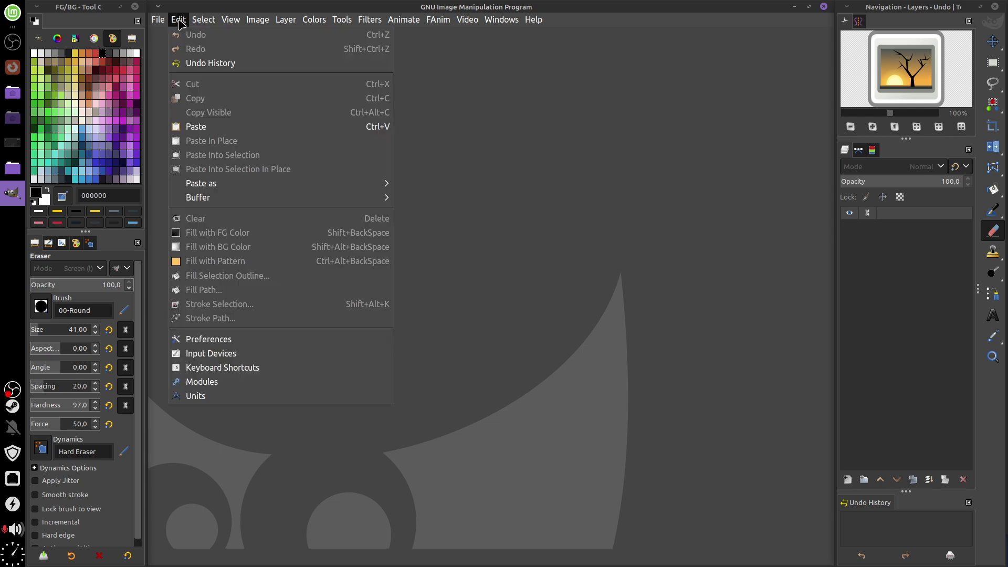
# - Open Preferences > Icon Theme, try Symbolic and Legacy, and keep the Color theme
pyautogui.click(261, 340)
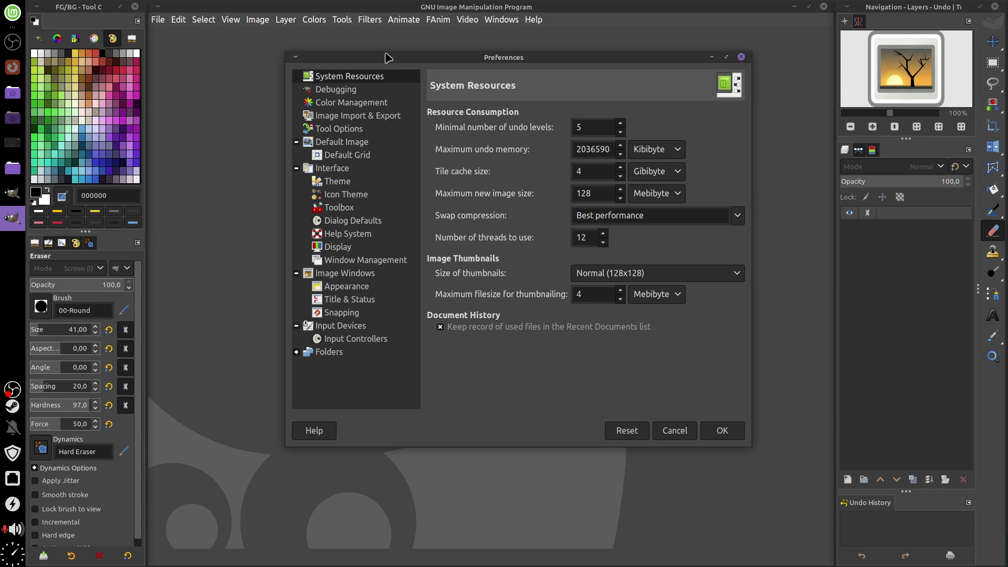
pyautogui.moveTo(392, 59); pyautogui.dragTo(350, 82)
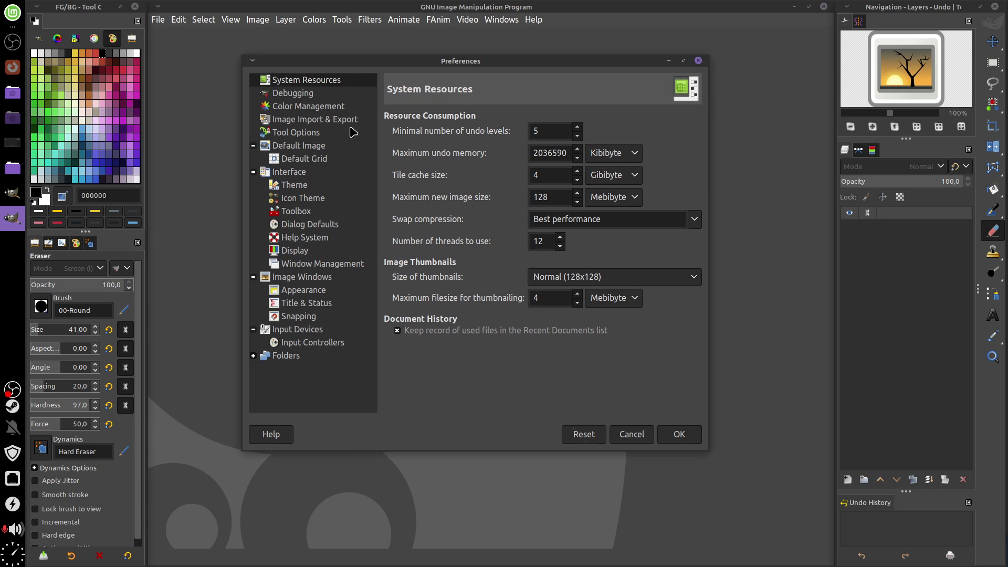
pyautogui.click(303, 197)
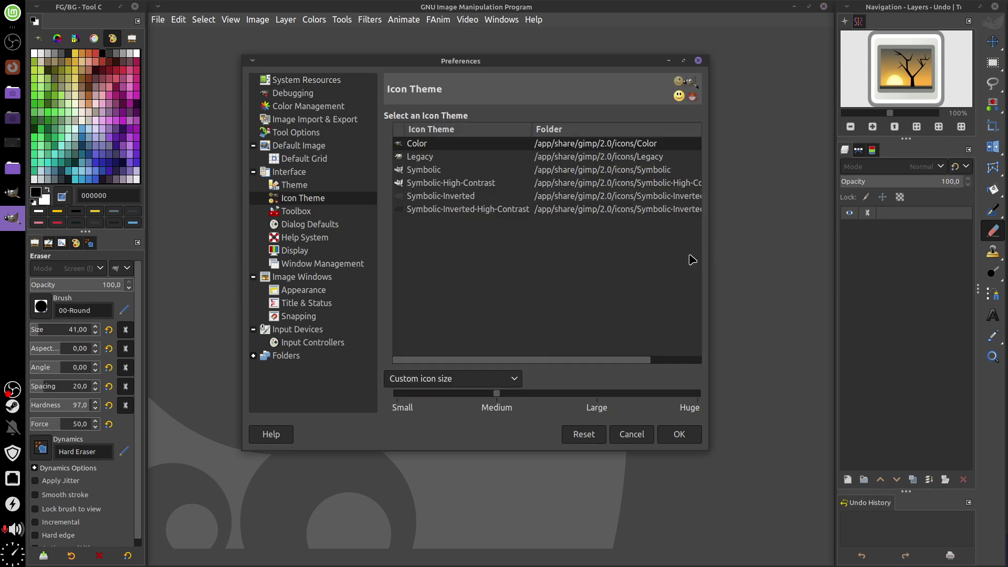
pyautogui.click(445, 170)
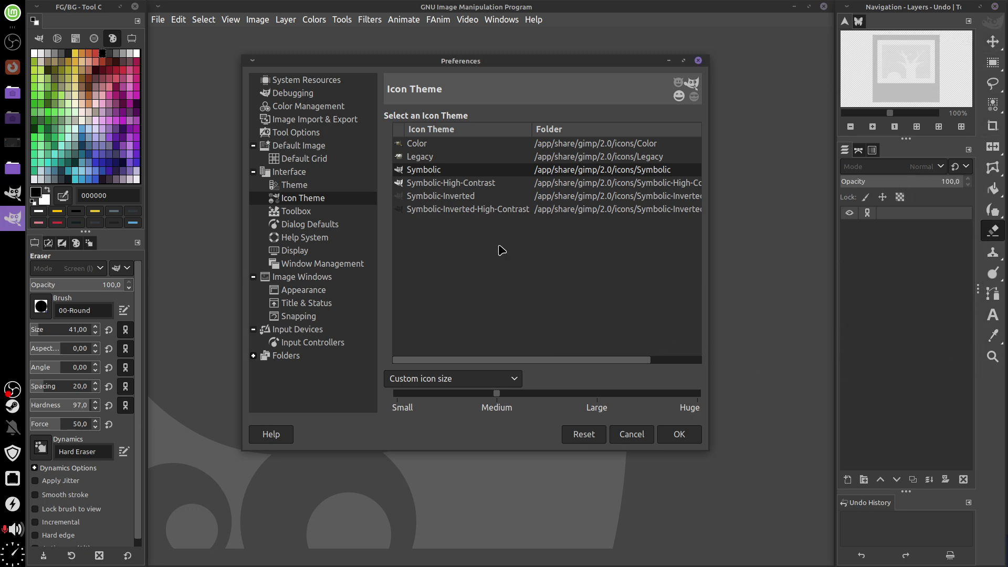
pyautogui.click(443, 156)
pyautogui.click(443, 144)
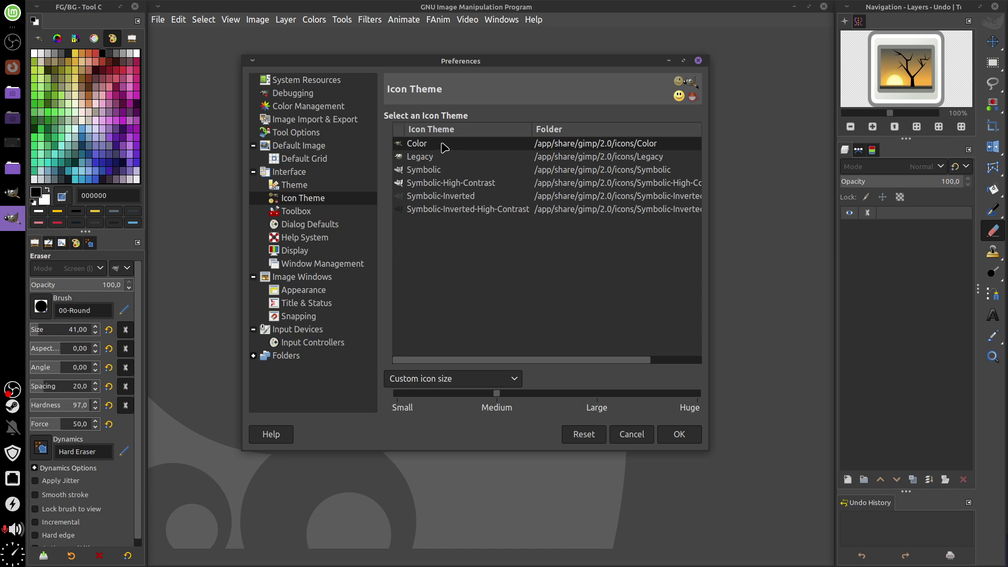
pyautogui.moveTo(466, 57); pyautogui.dragTo(472, 60)
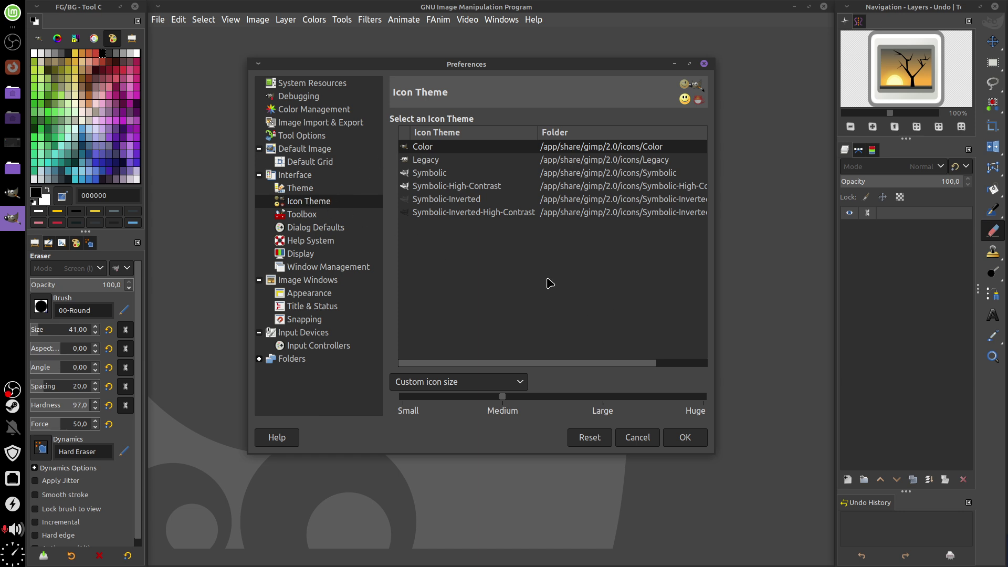
# - Try Symbolic and Symbolic-High-Contrast, reselect Color, and set the icon size slider to Small
pyautogui.click(320, 189)
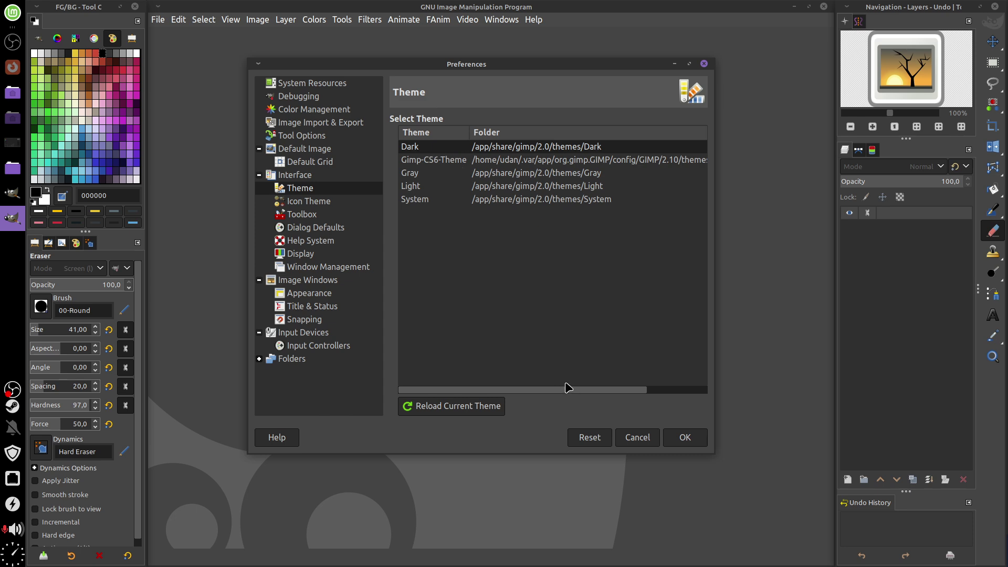
pyautogui.click(331, 202)
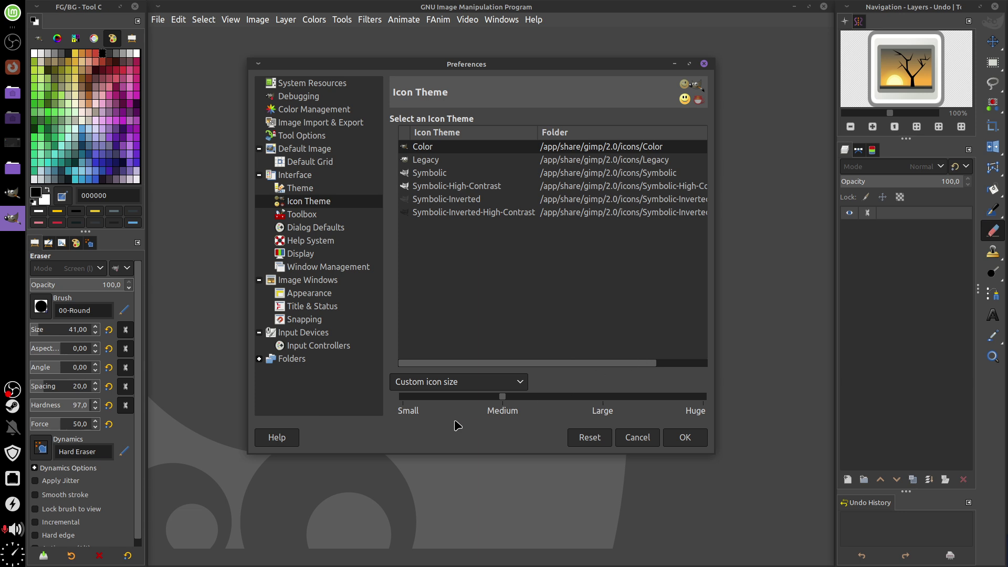
pyautogui.click(447, 172)
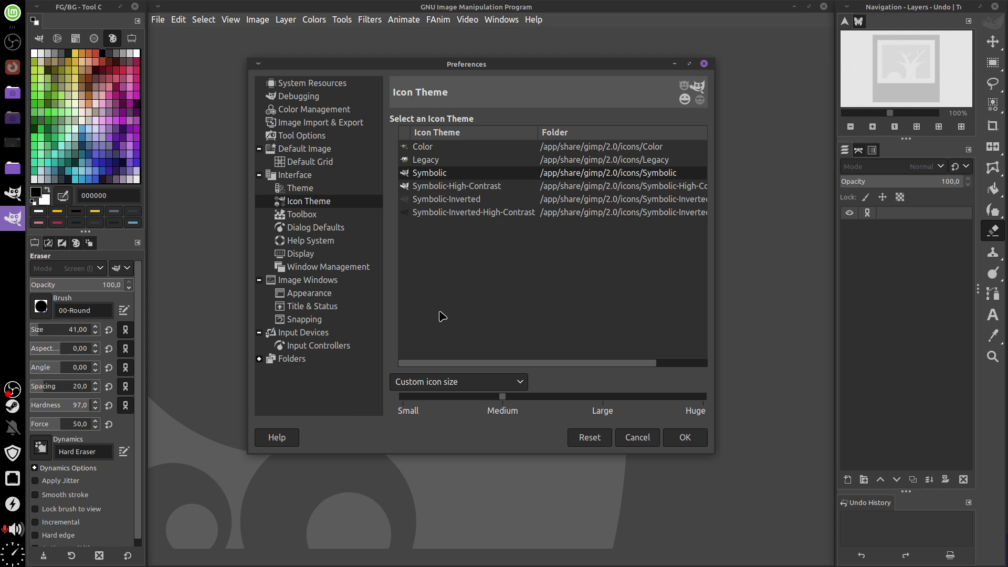
pyautogui.press('Down')
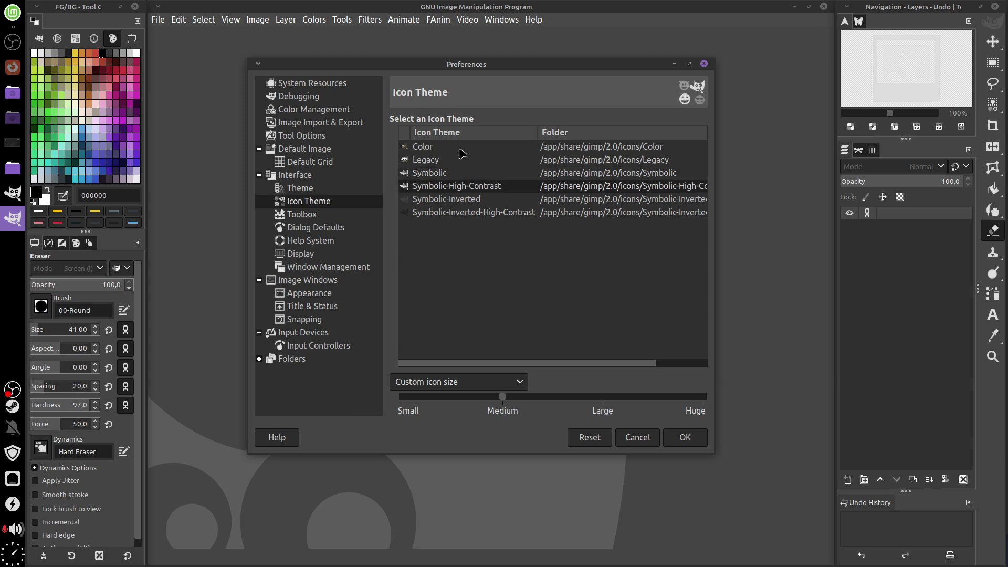
pyautogui.click(456, 148)
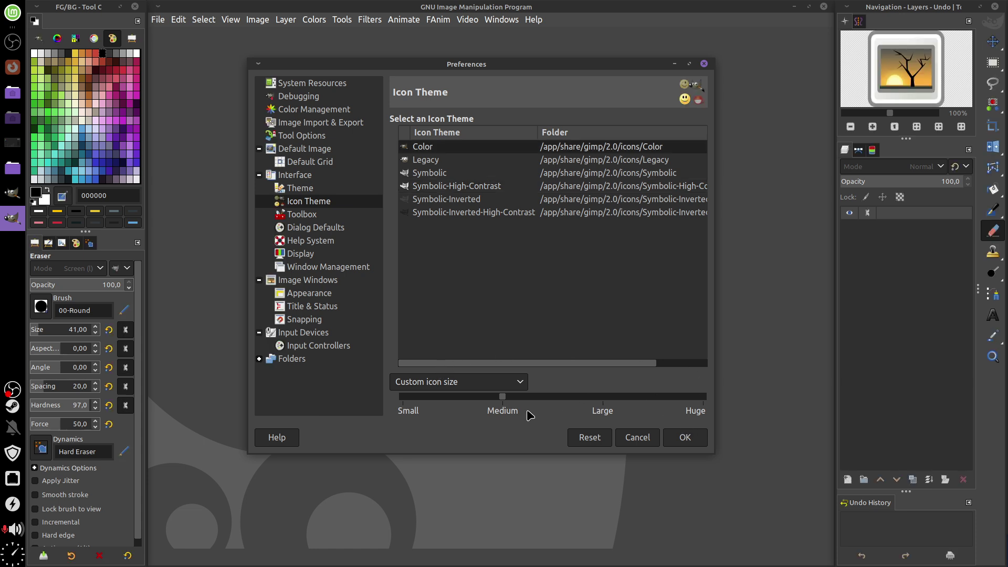
pyautogui.moveTo(502, 397)
pyautogui.mouseDown()
pyautogui.moveTo(380, 405)
pyautogui.moveTo(675, 407)
pyautogui.moveTo(427, 383)
pyautogui.moveTo(344, 387)
pyautogui.moveTo(691, 405)
pyautogui.moveTo(781, 390)
pyautogui.moveTo(376, 408)
pyautogui.mouseUp()
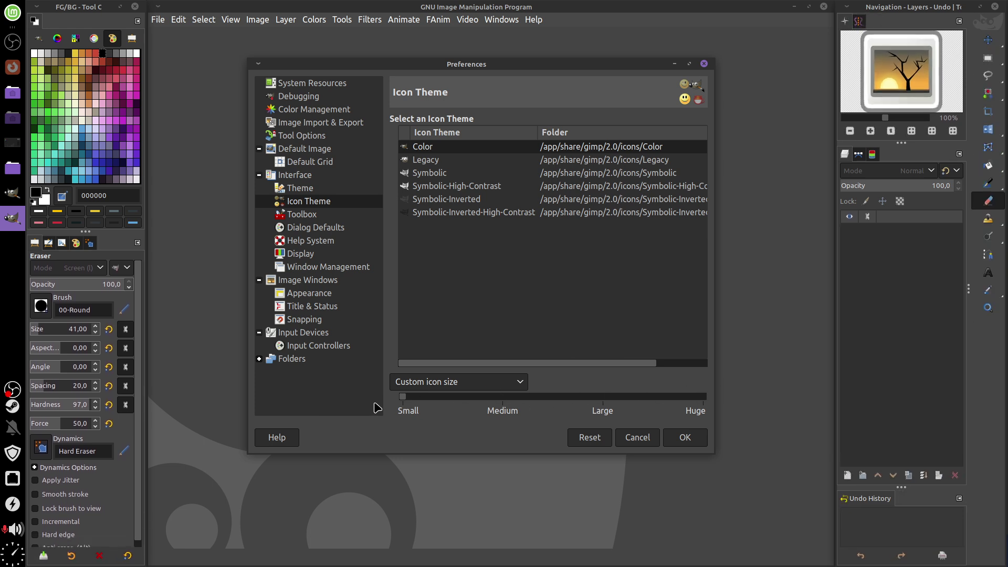
pyautogui.moveTo(469, 418)
pyautogui.mouseDown()
pyautogui.moveTo(675, 422)
pyautogui.moveTo(405, 412)
pyautogui.mouseUp()
# - Cancel the Preferences dialog, discarding the icon changes so icons return to their larger size
pyautogui.press('Escape')
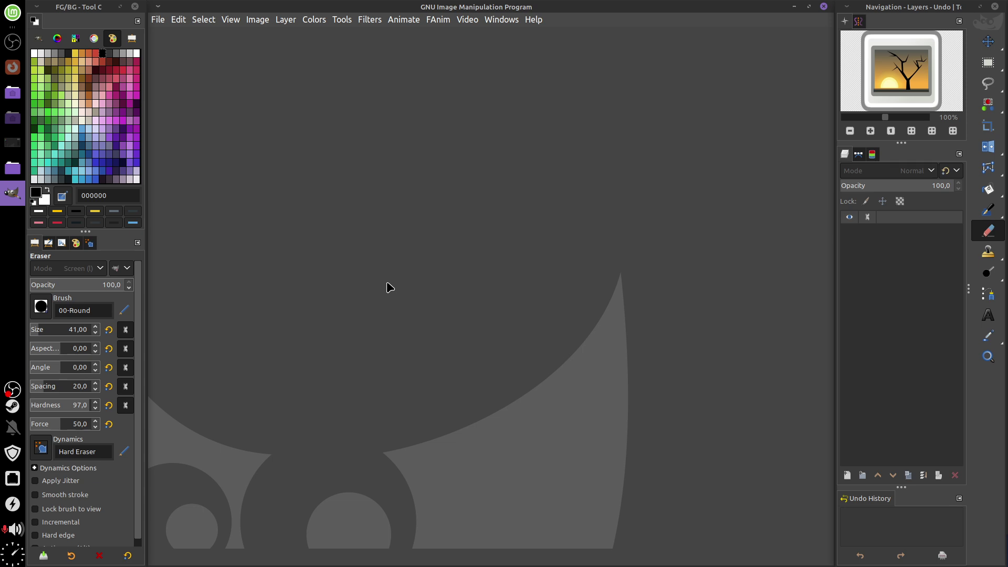
pyautogui.rightClick(13, 389)
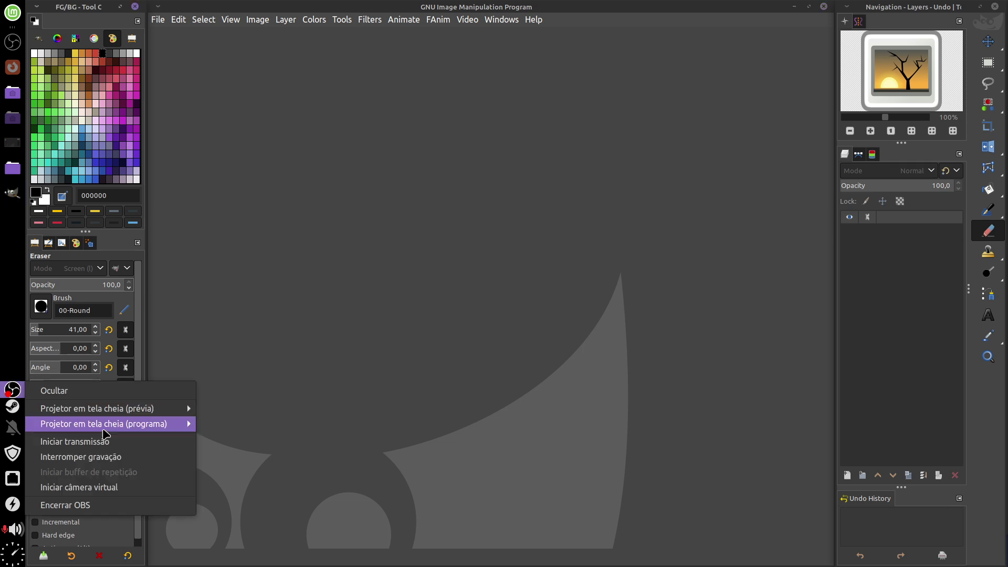